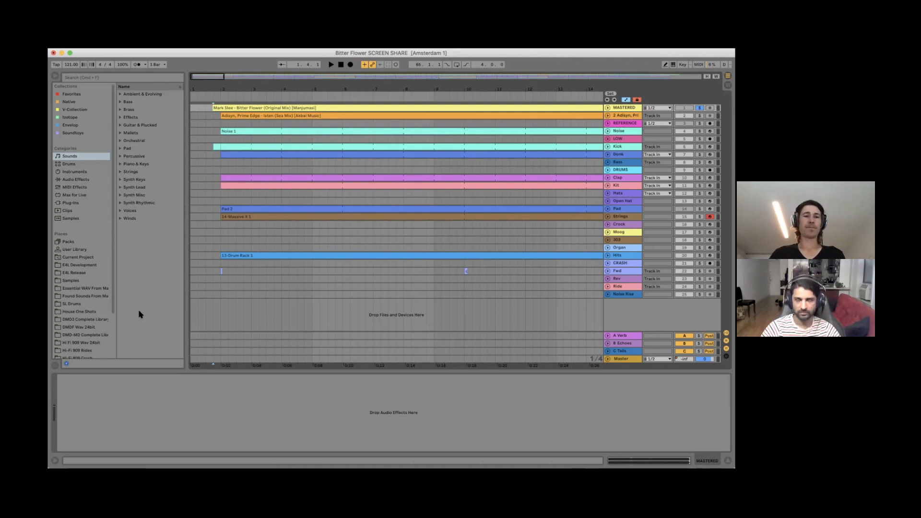
- Unfold the MASTERED track and play it from the start of the arrangement with playback following turned on
click(606, 108)
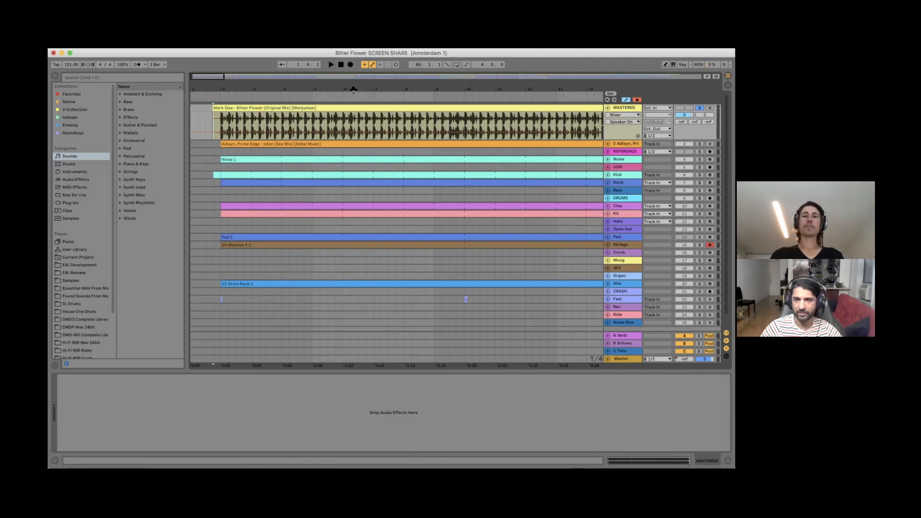
click(330, 65)
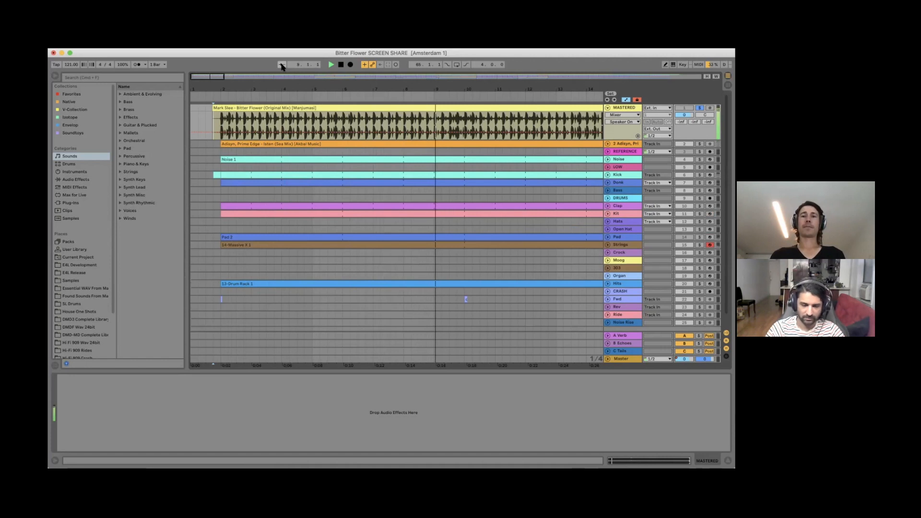
key(question)
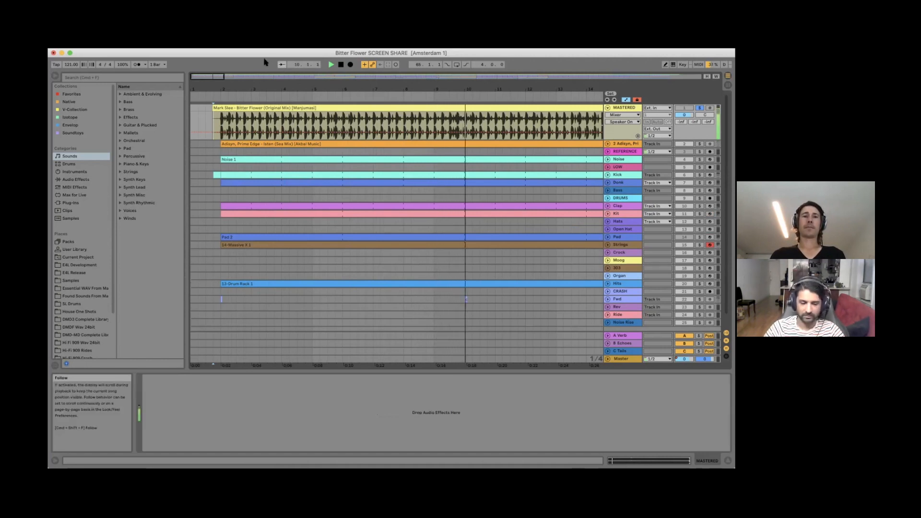
key(question)
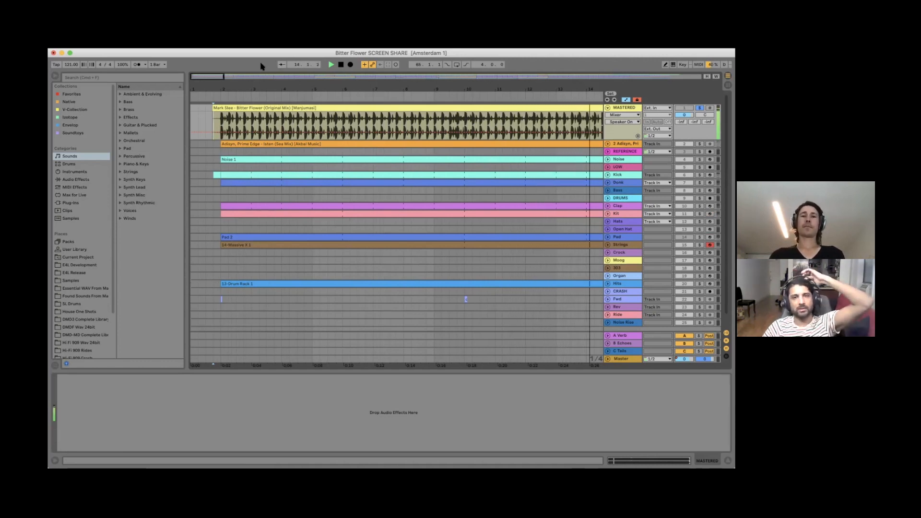
click(283, 66)
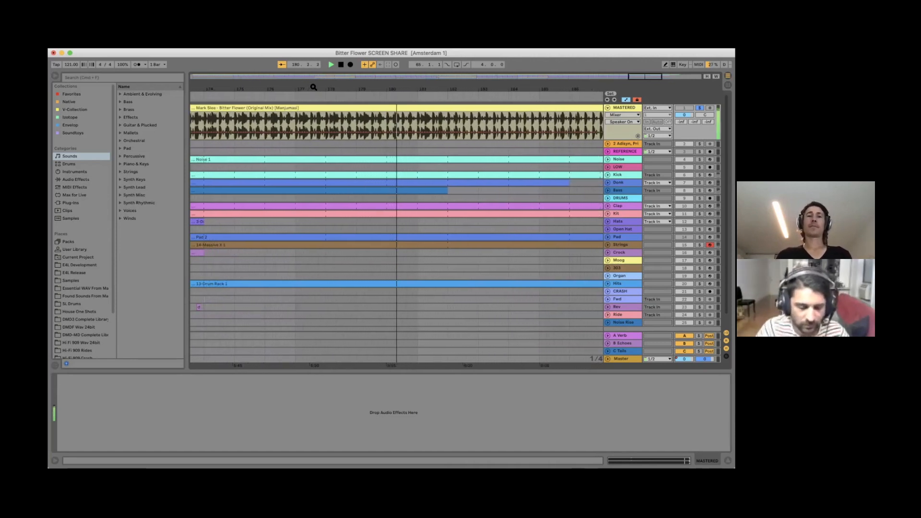
- Stop playback at the end of the song and unsolo the MASTERED track
drag(314, 87, 313, 74)
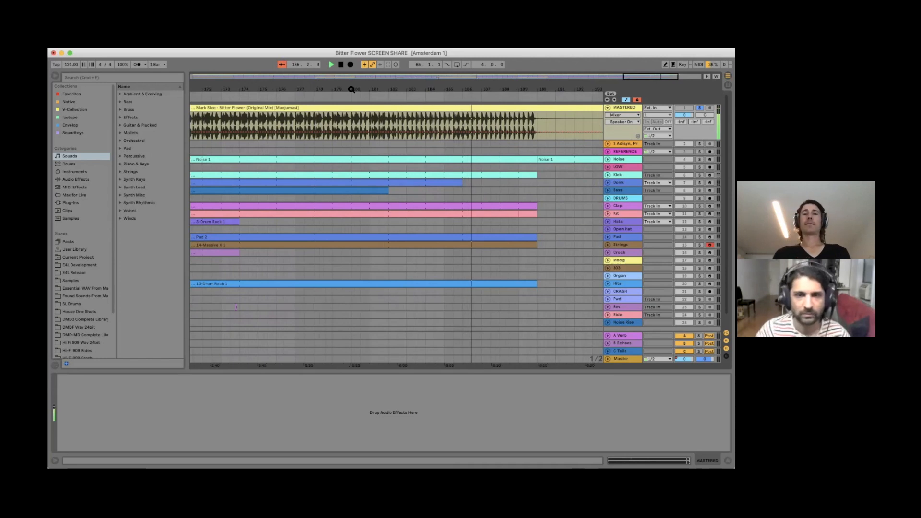
drag(351, 90, 496, 86)
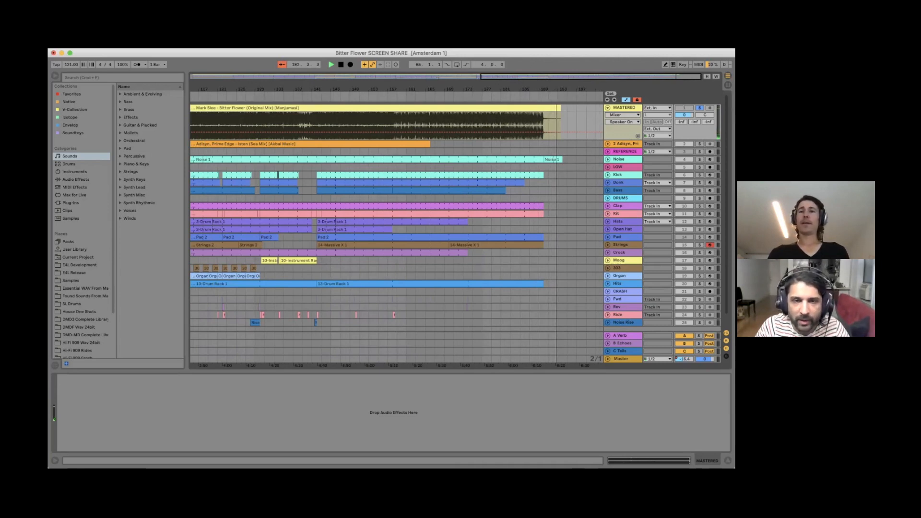
click(340, 64)
click(699, 108)
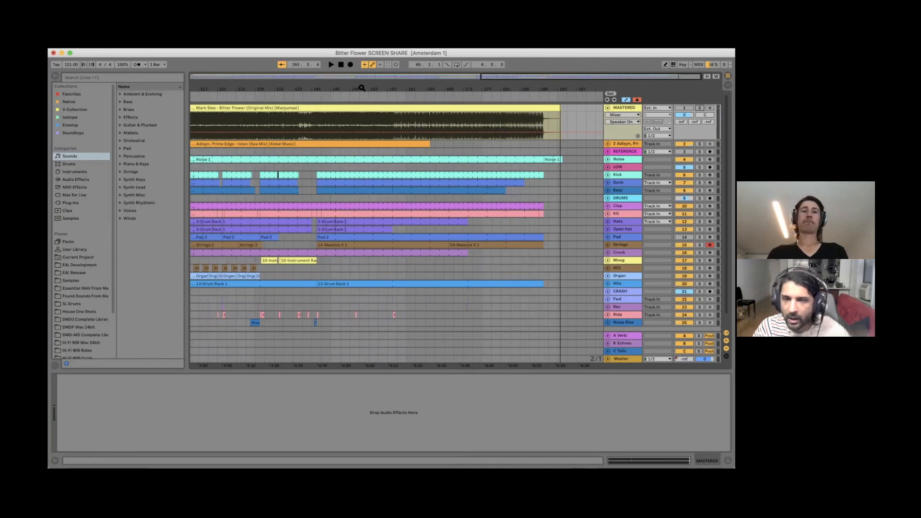
- Fit the whole arrangement in view and fold the MASTERED track
drag(362, 88, 498, 88)
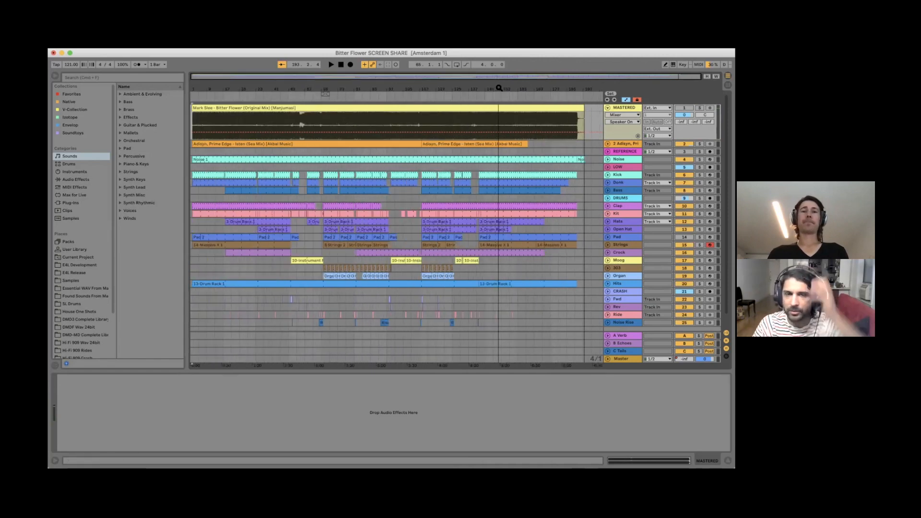
click(607, 108)
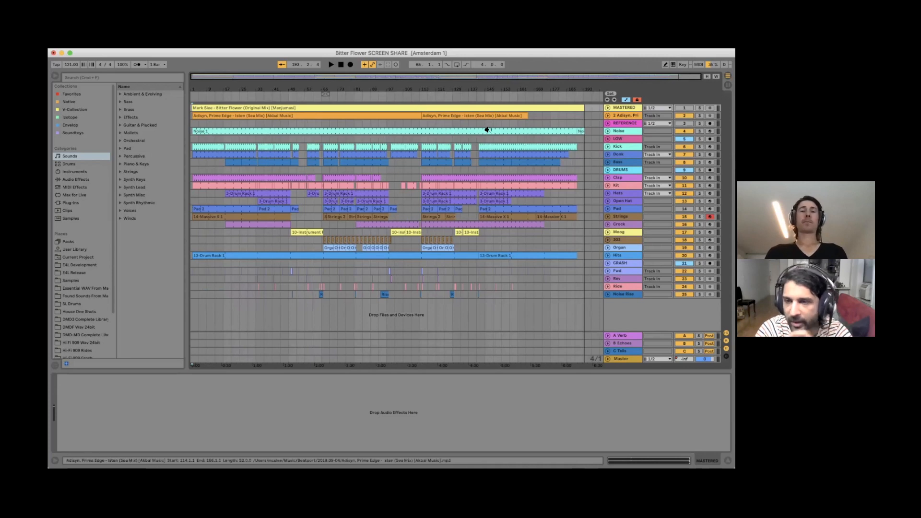
click(319, 86)
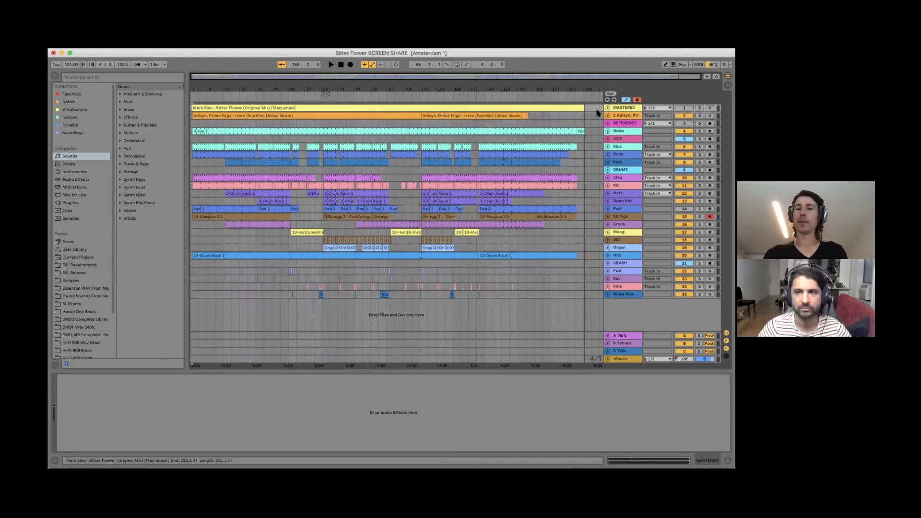
- Go through the MASTERED track, the orange reference song track and the REFERENCE track one after another
click(615, 114)
click(619, 109)
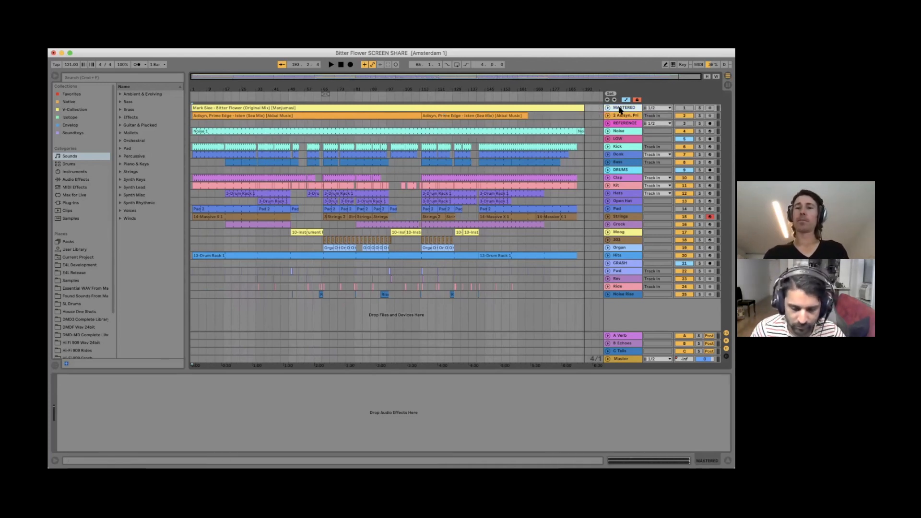
click(619, 115)
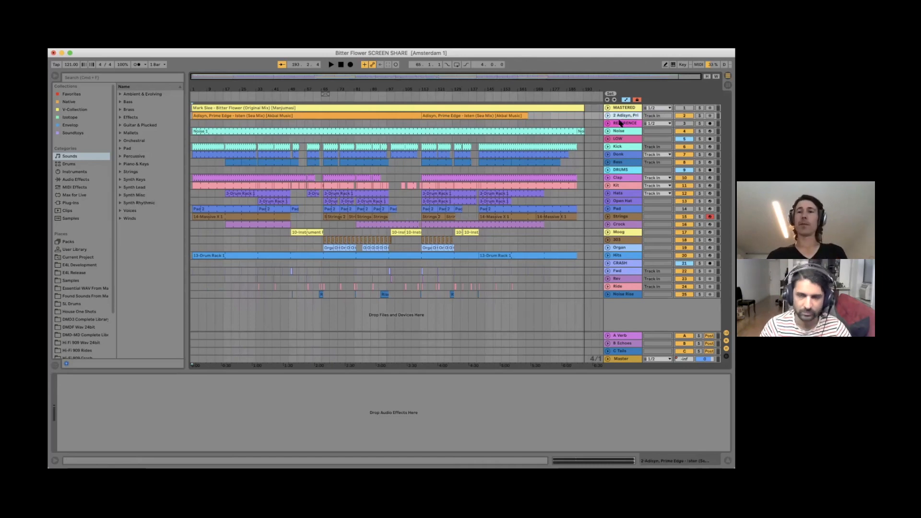
click(620, 123)
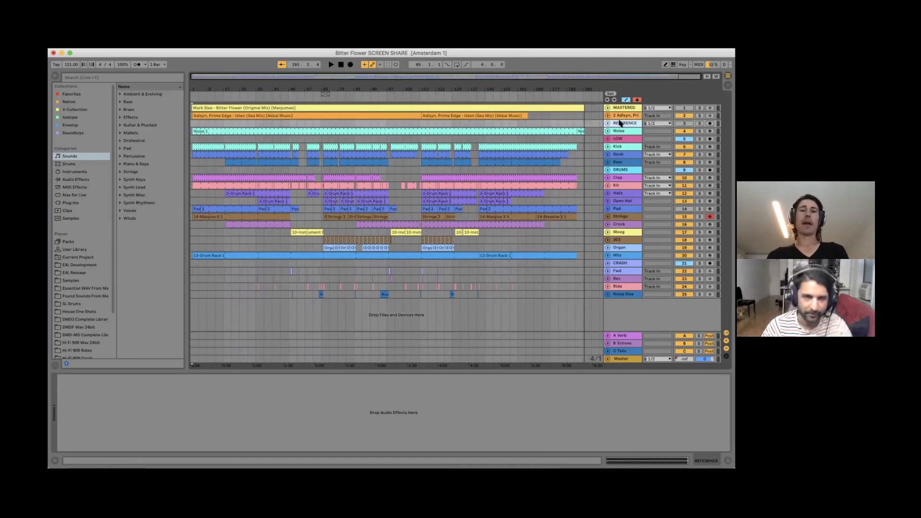
- Show the Kick track's devices from Session View and return to Arrangement View
key(Tab)
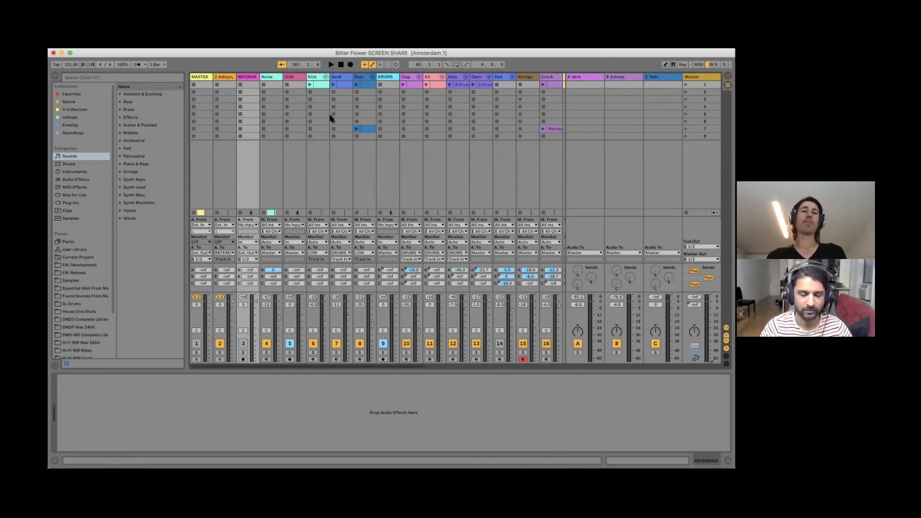
click(315, 77)
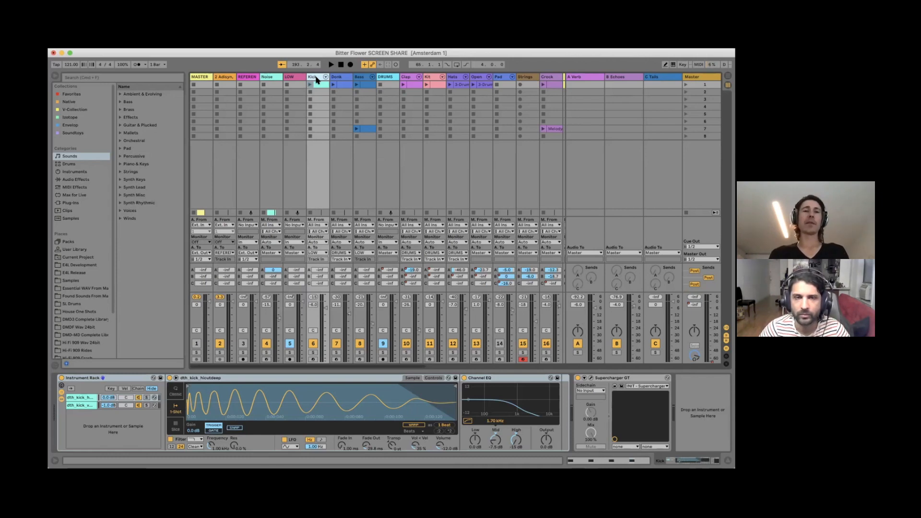
key(Tab)
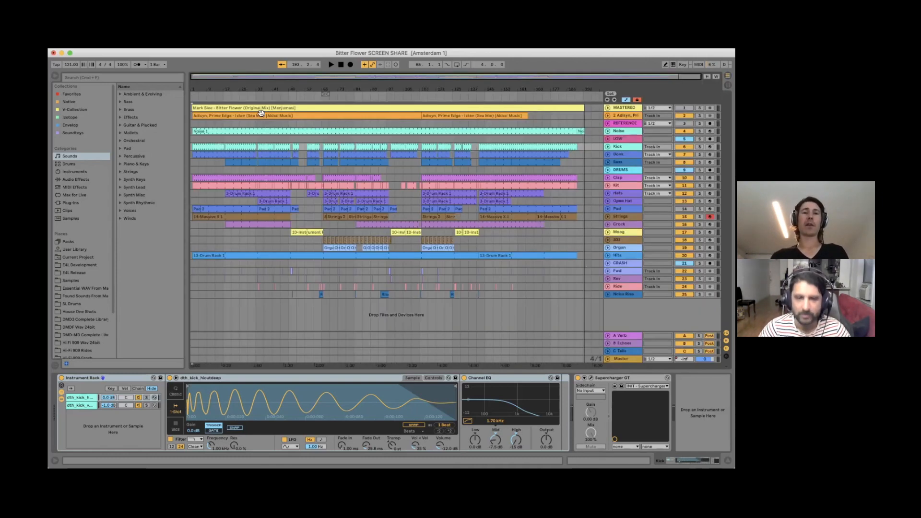
- Look over the full song arrangement and select the LOW group track
drag(208, 87, 208, 104)
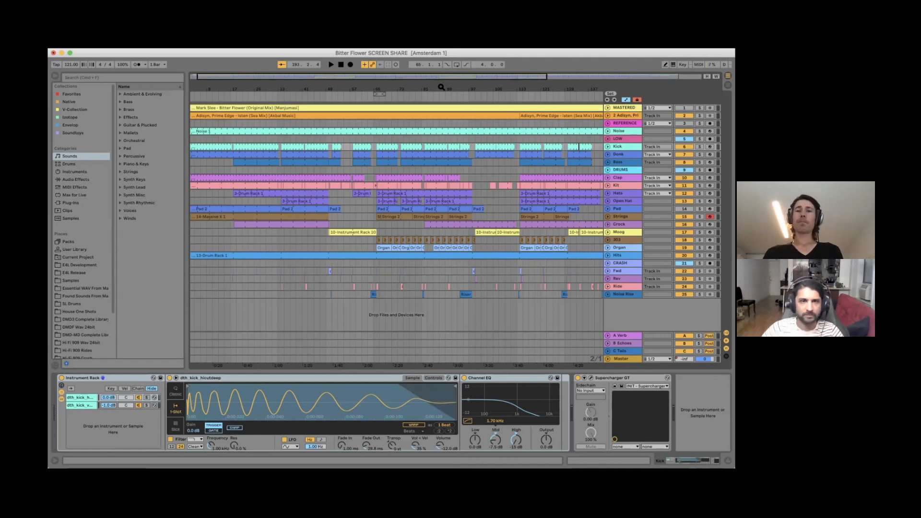
drag(440, 87, 367, 87)
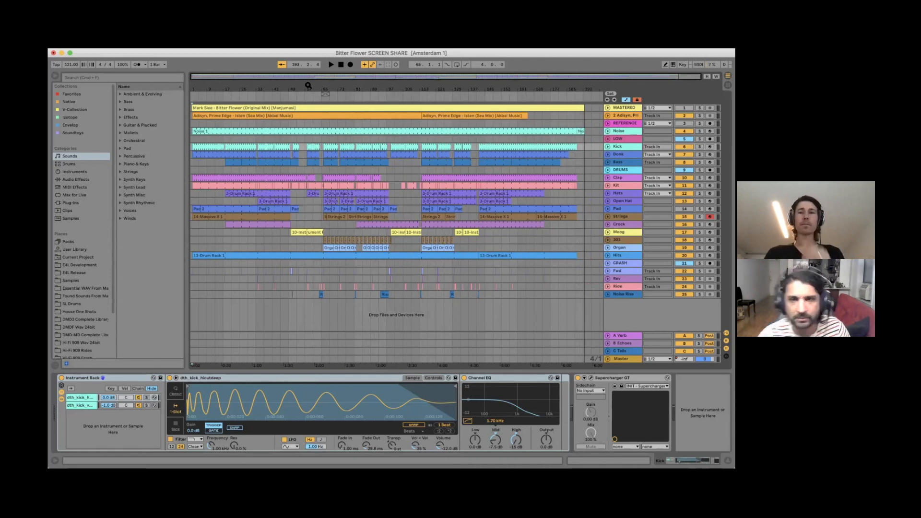
click(619, 138)
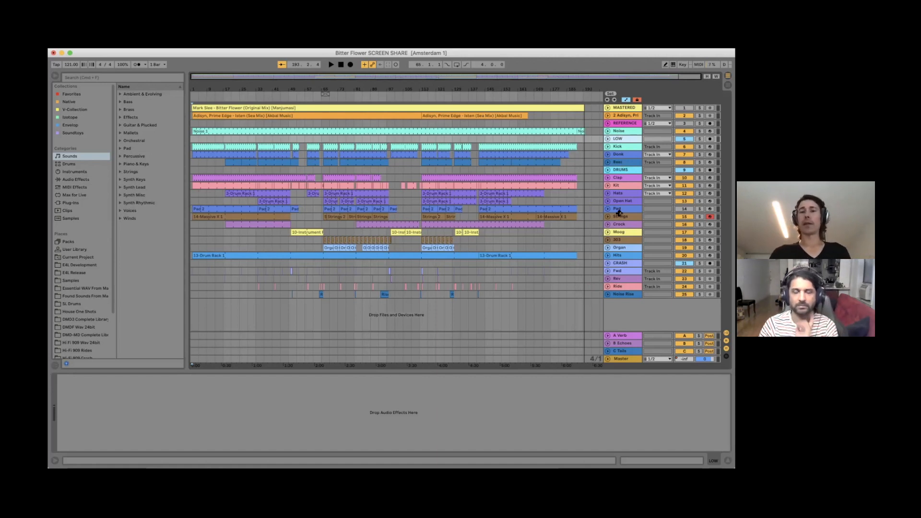
- Unfold and solo the Noise track, and play it from bar 57
click(606, 130)
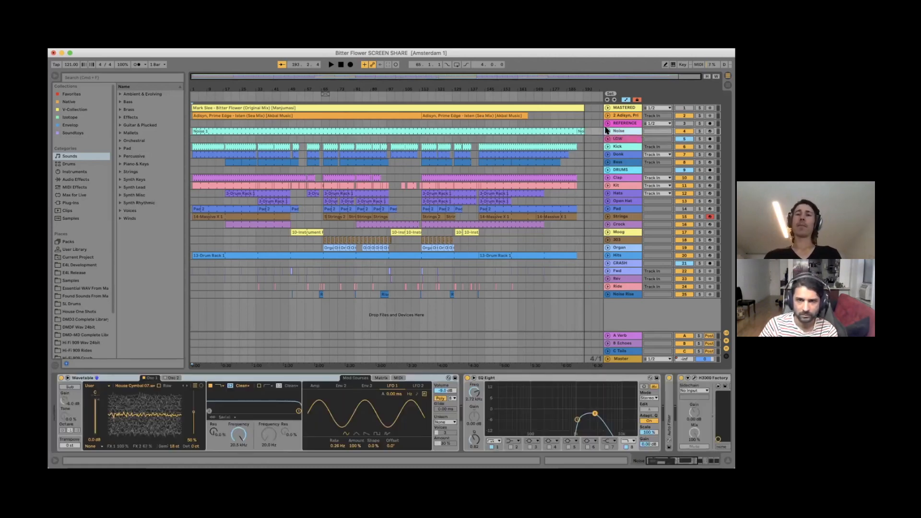
click(607, 130)
click(305, 153)
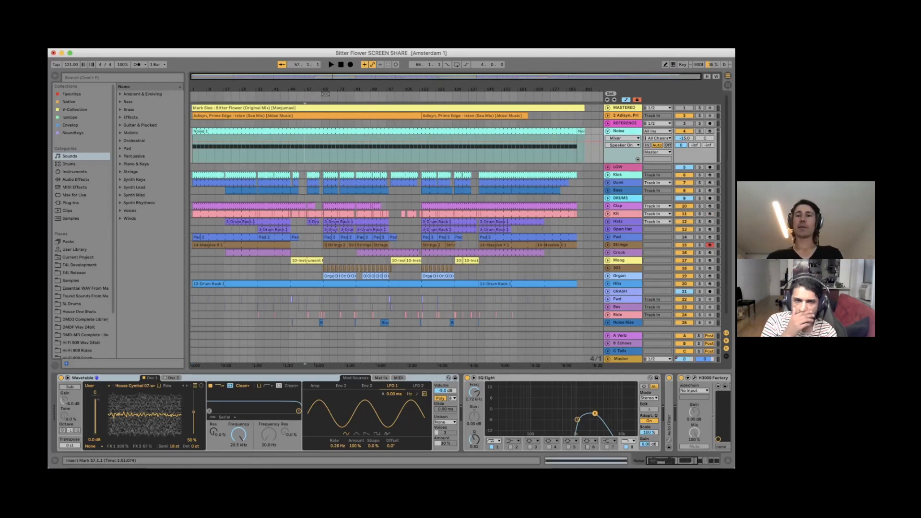
click(699, 131)
key(space)
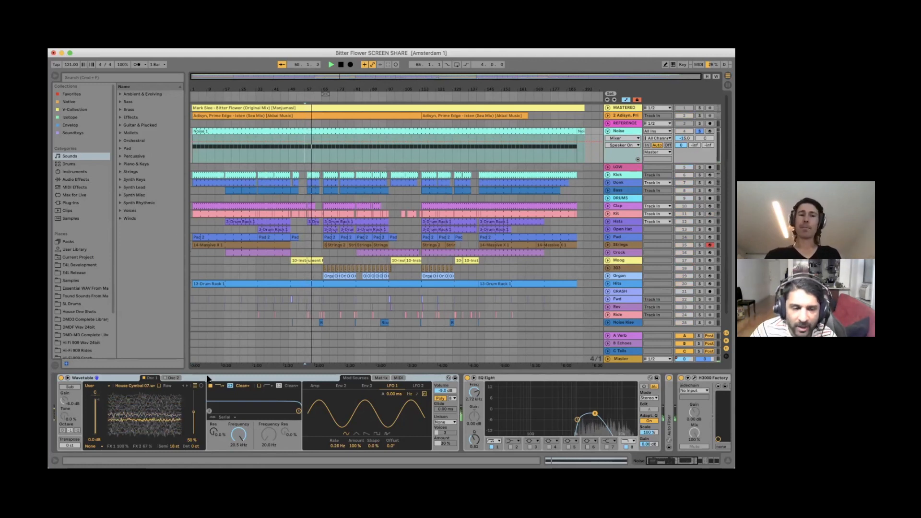
- Examine the Noise track's device chain, including the H3000 Factory plug-in's settings window, and close that window
click(289, 378)
scroll(290, 377, right, 3)
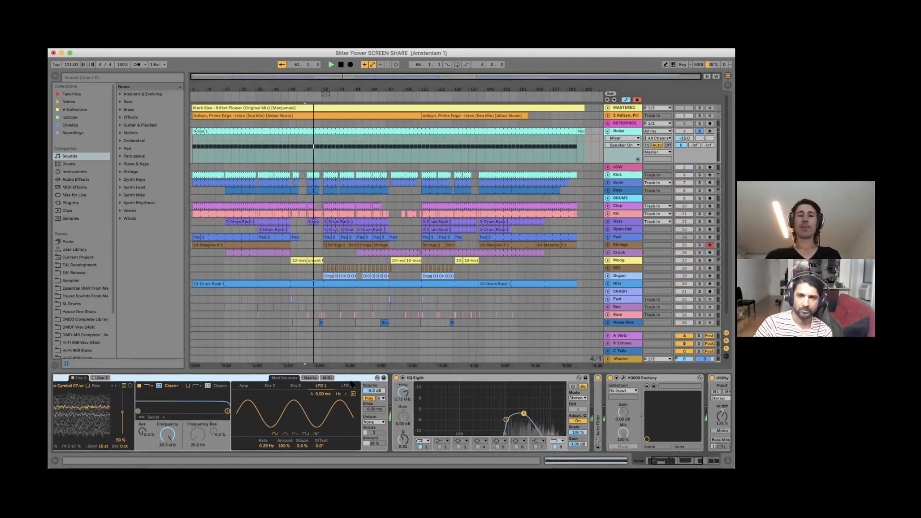
scroll(289, 378, left, 3)
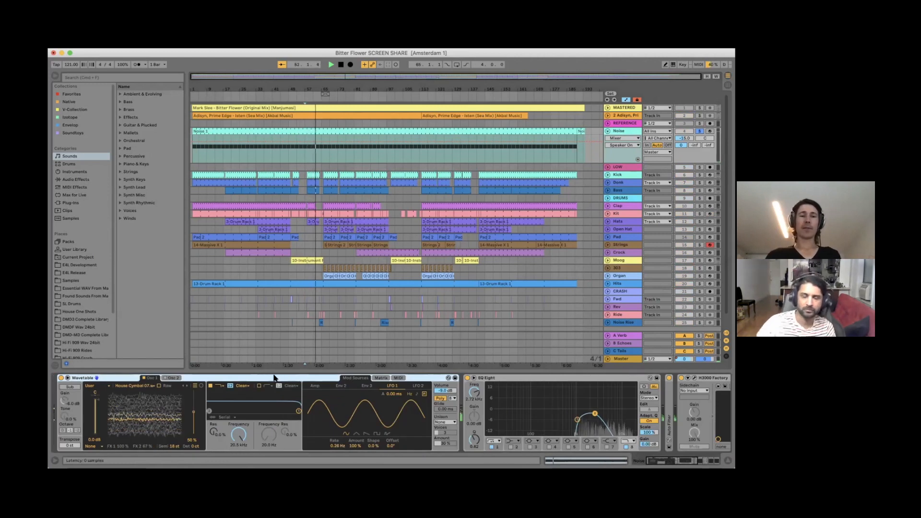
scroll(325, 378, right, 5)
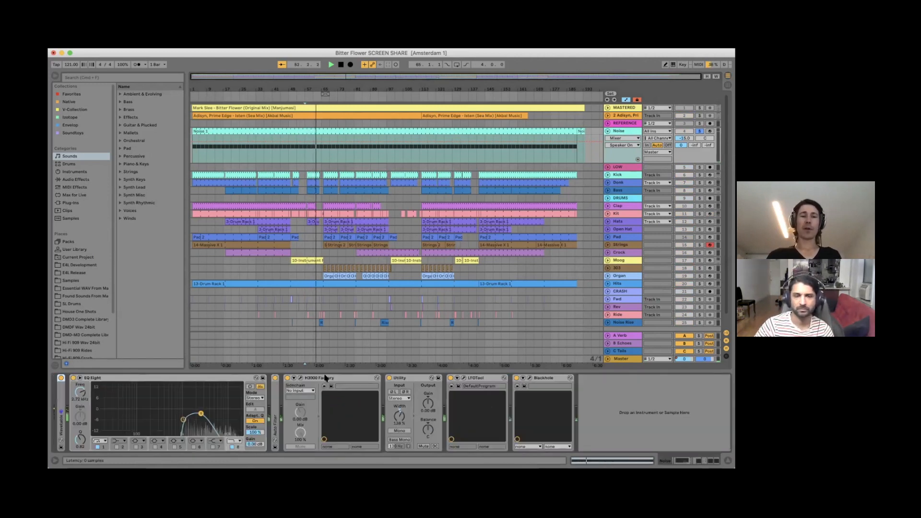
click(300, 378)
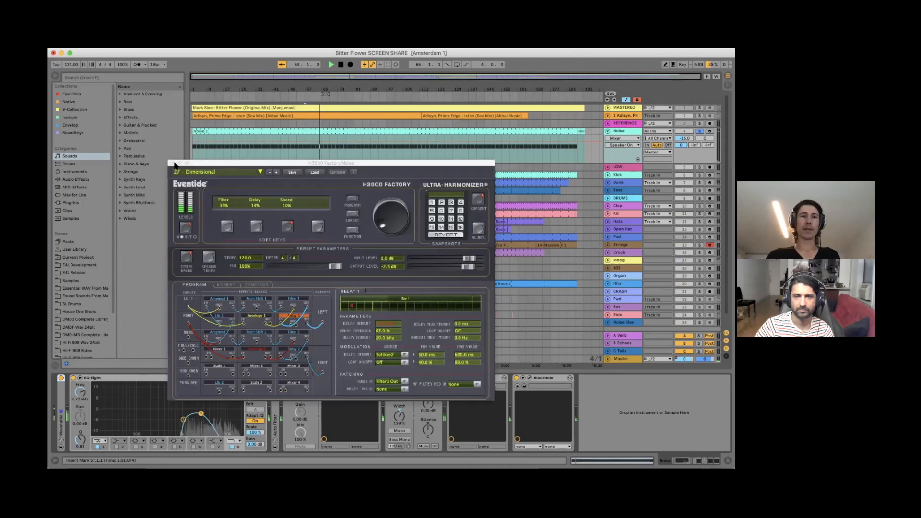
click(171, 163)
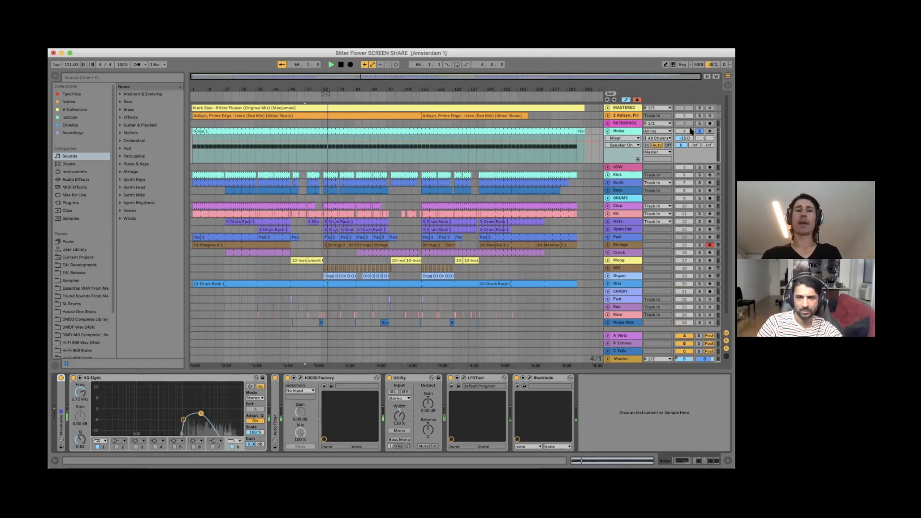
- Stop playback with the insert marker at bar 73, and unsolo and fold the Noise track
click(337, 155)
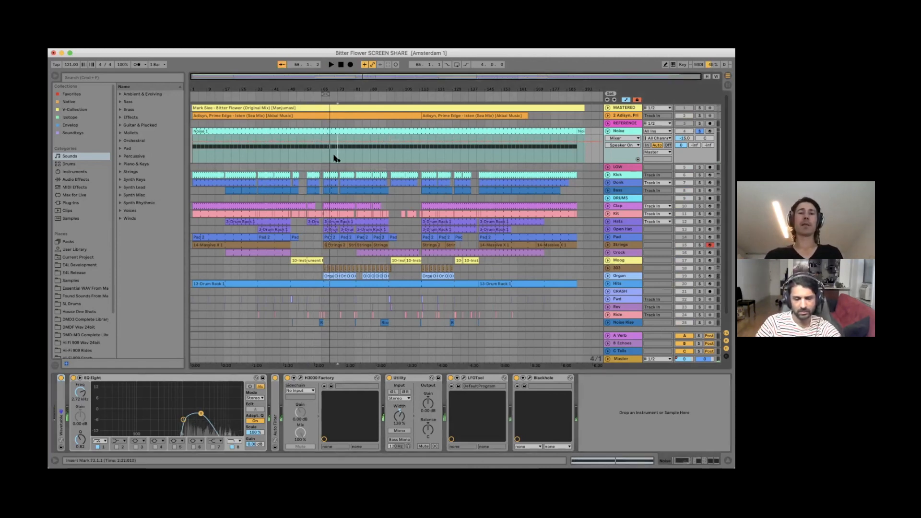
click(699, 132)
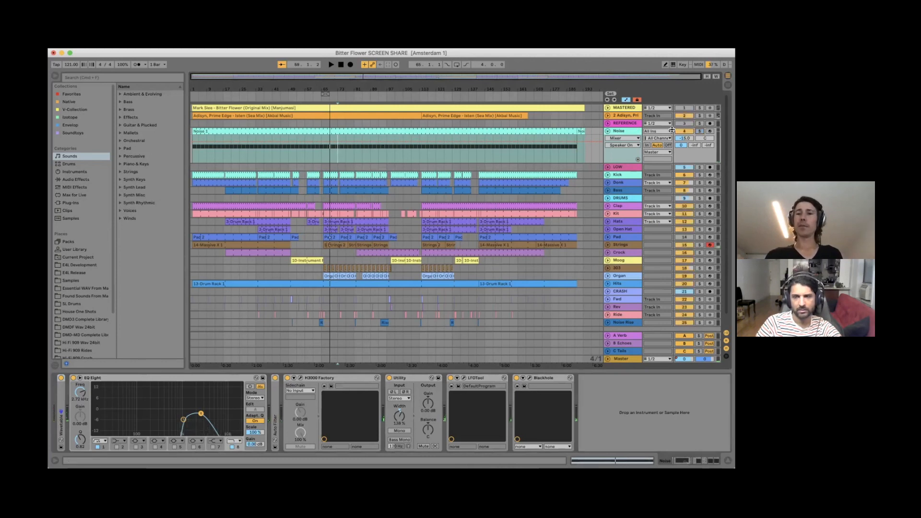
click(607, 132)
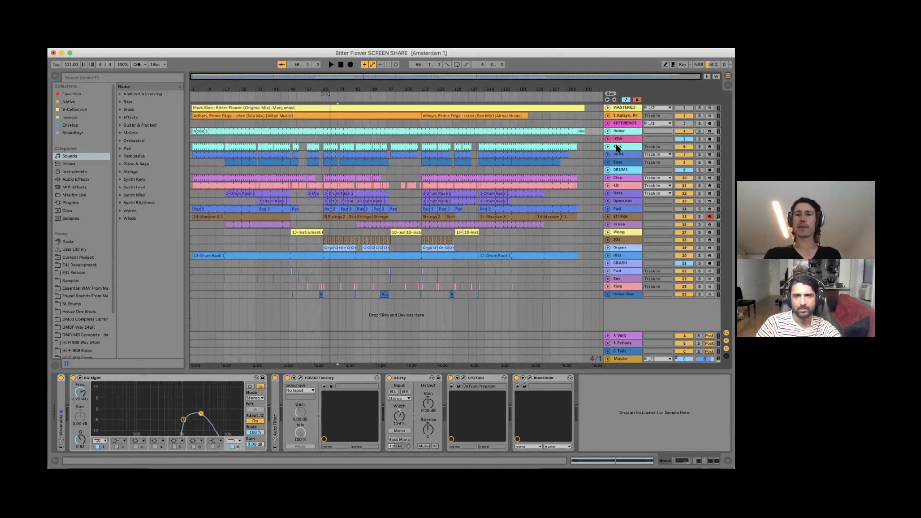
- Unfold the Kick and Bass tracks to show their output routing, and select the LOW group track
click(615, 146)
click(617, 139)
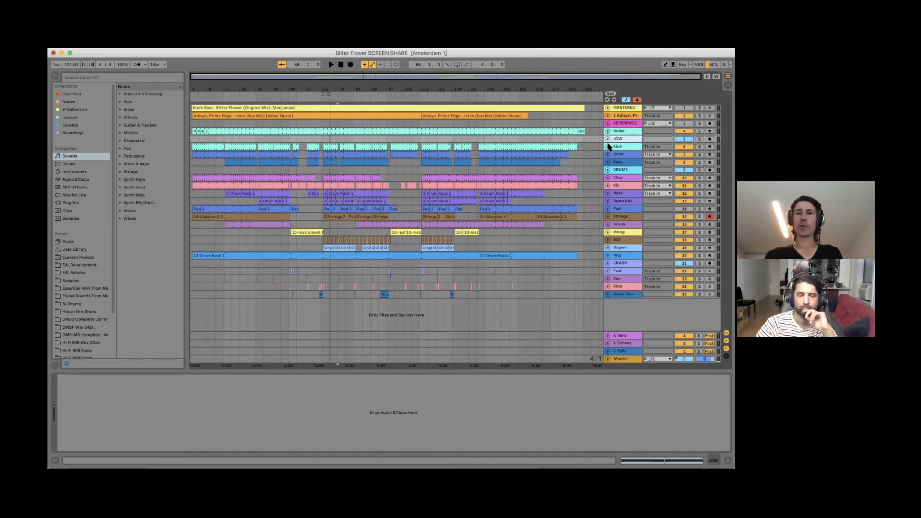
click(608, 146)
click(626, 149)
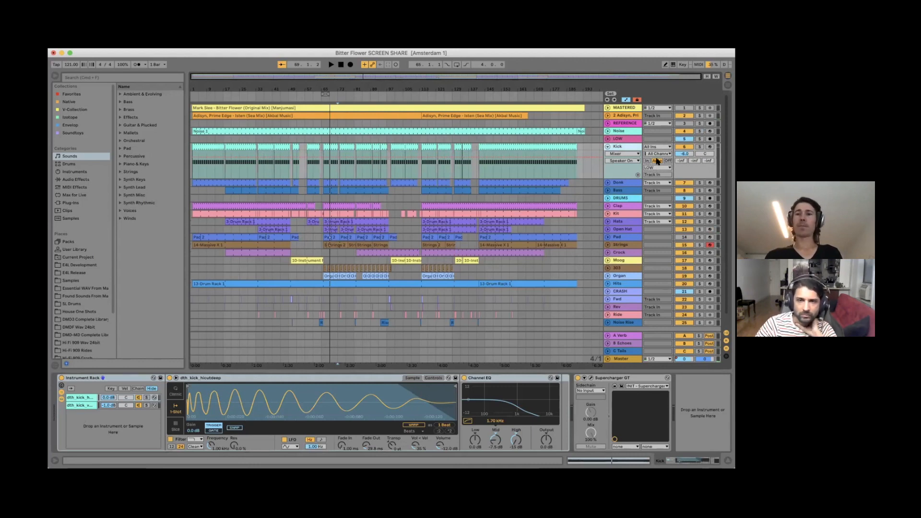
click(608, 191)
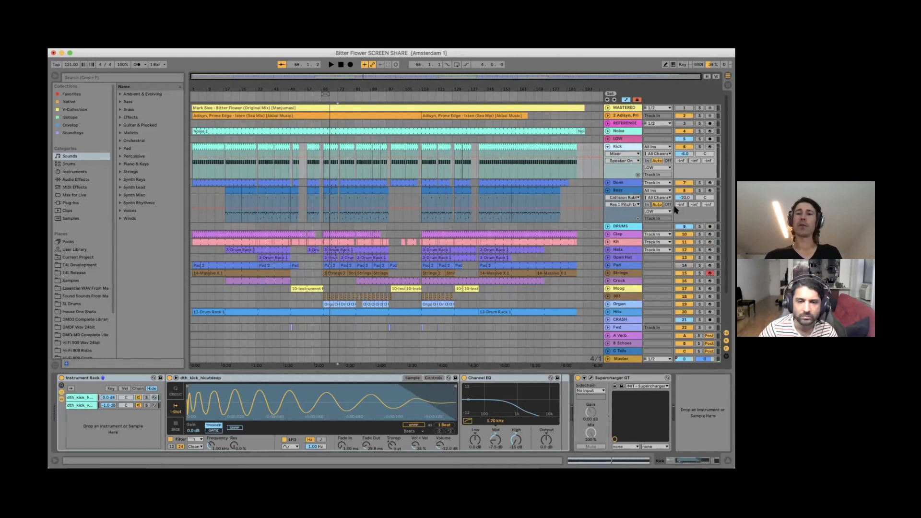
click(624, 139)
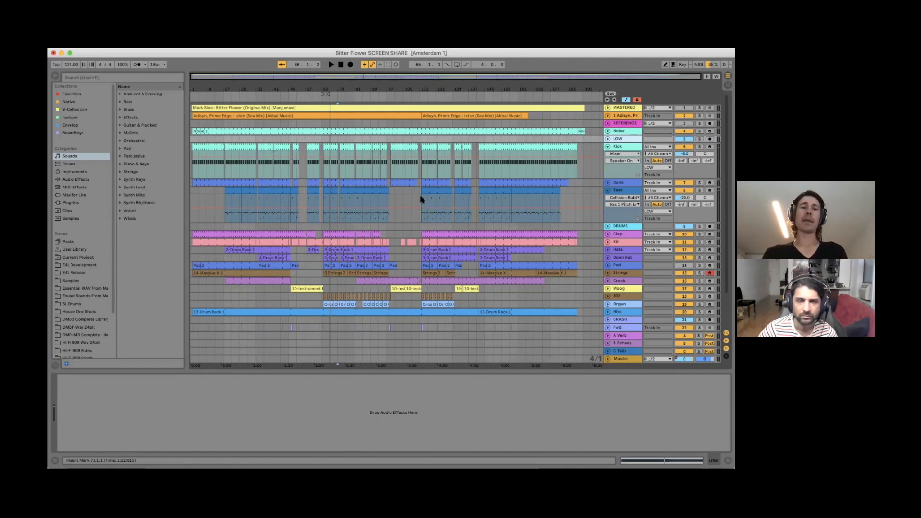
- Fold the Kick track and examine both sample chains in its Instrument Rack
click(607, 147)
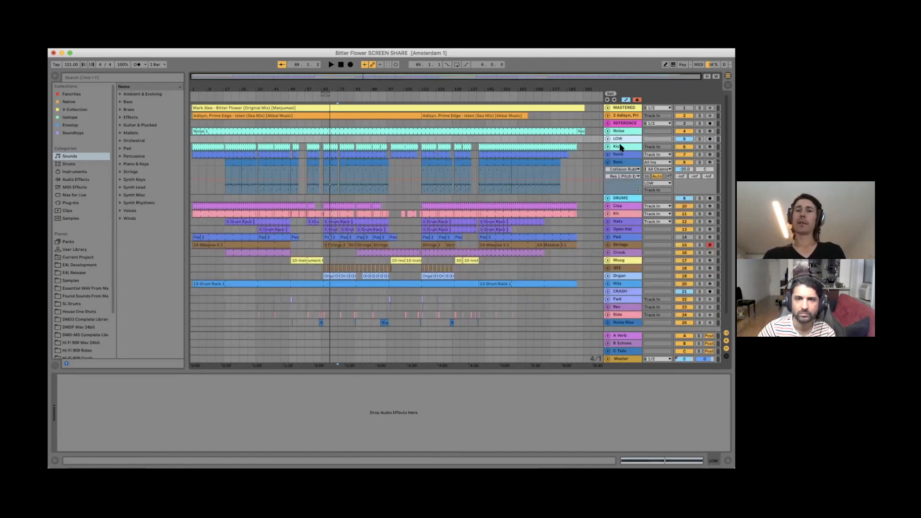
click(620, 147)
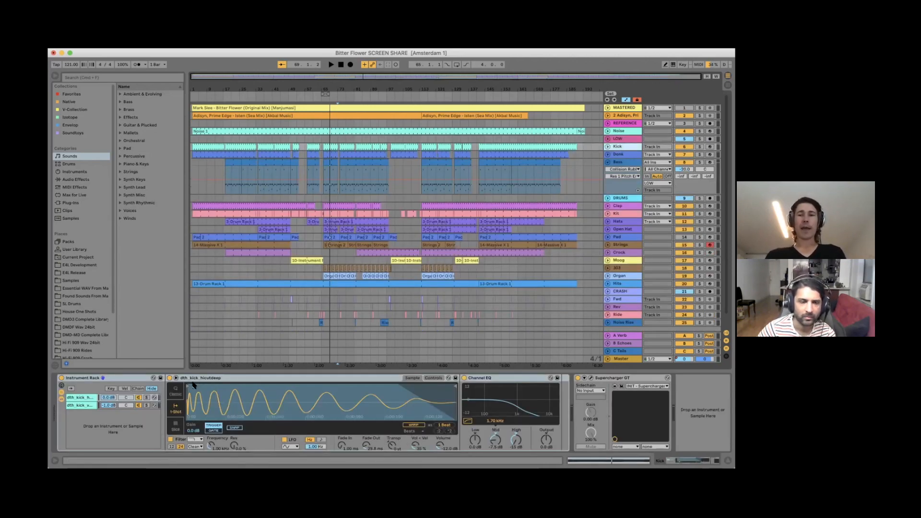
click(76, 398)
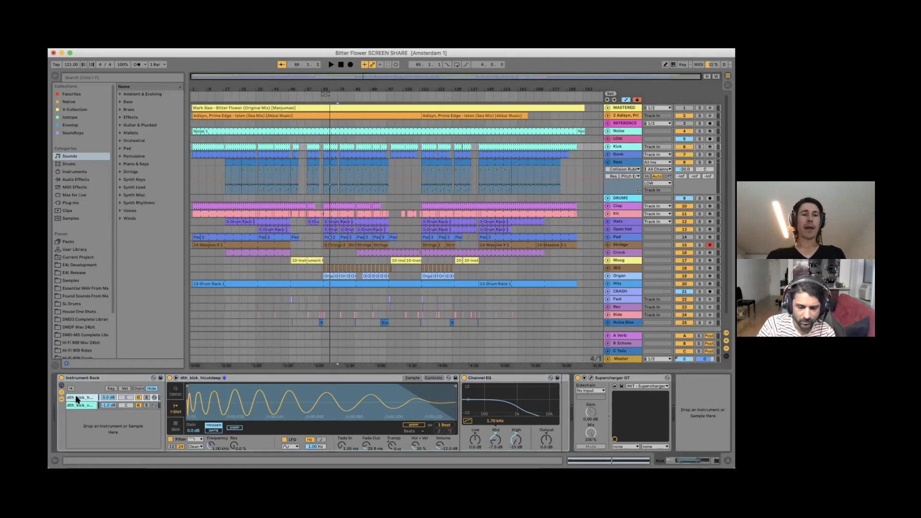
key(Down)
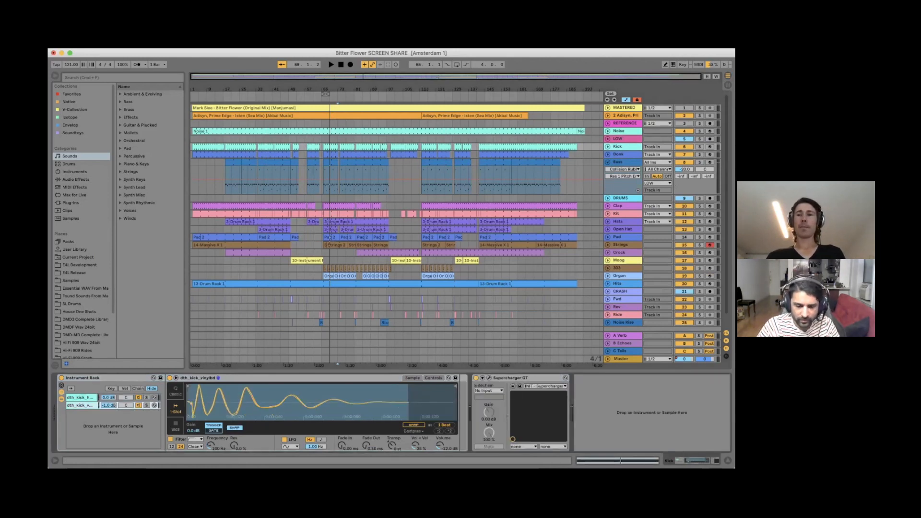
- Solo the Kick track and play it from bar 37
click(699, 162)
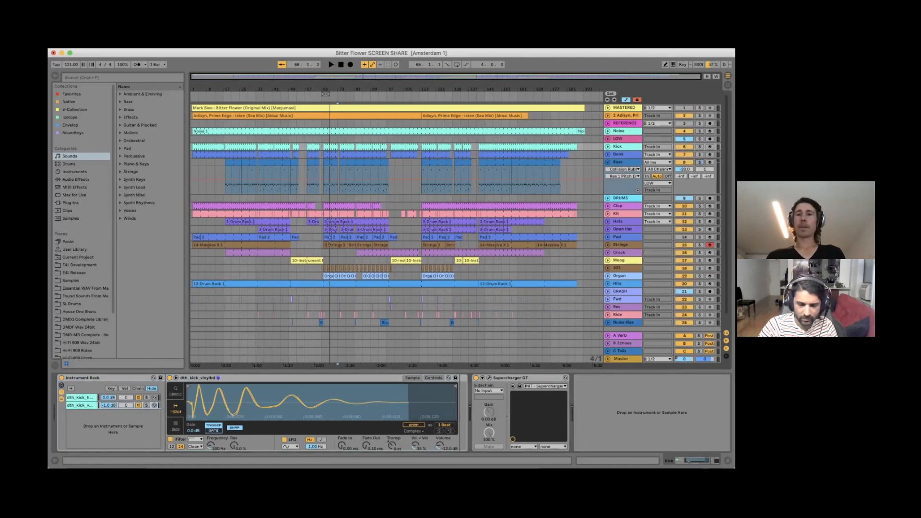
click(265, 138)
key(space)
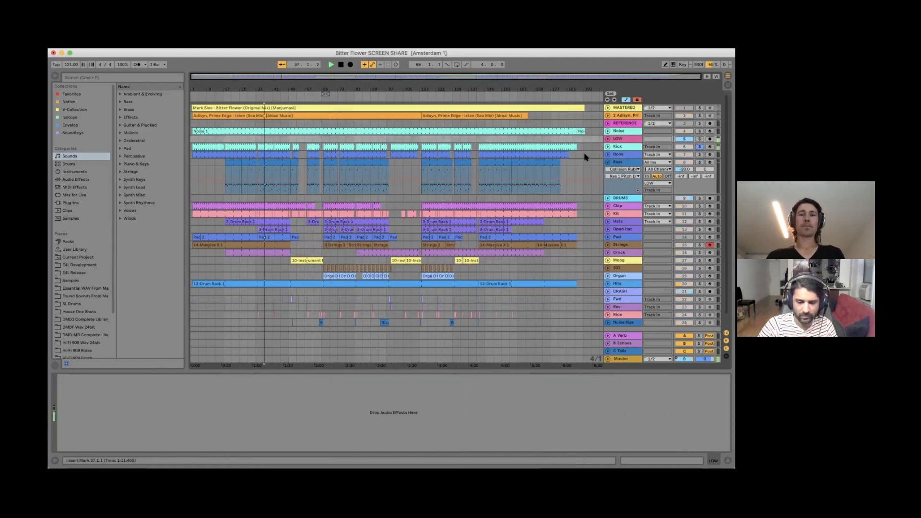
- Solo each of the two kick chains in the Kick track's Instrument Rack in turn to hear the layers separately
click(617, 147)
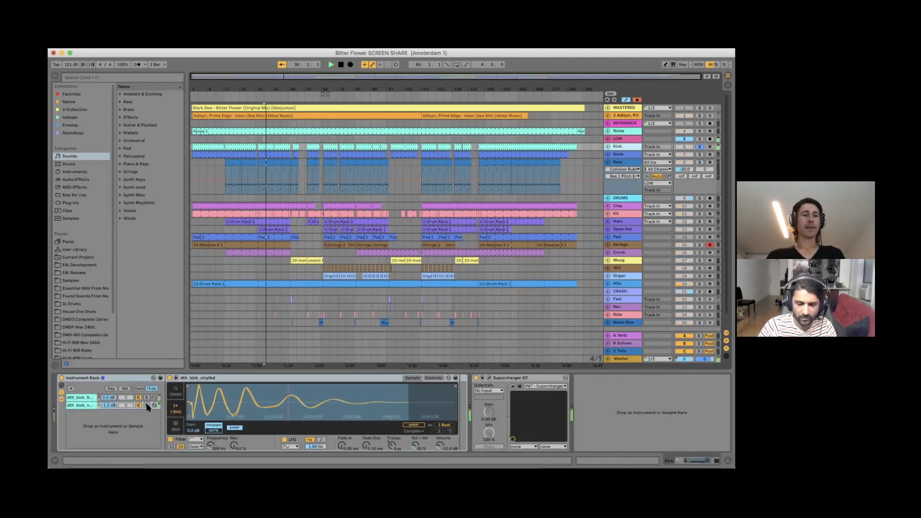
click(147, 405)
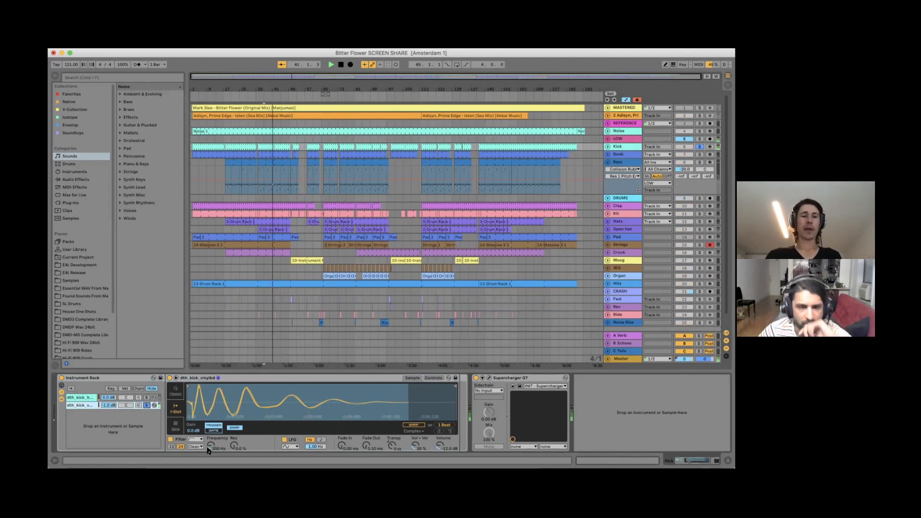
click(146, 397)
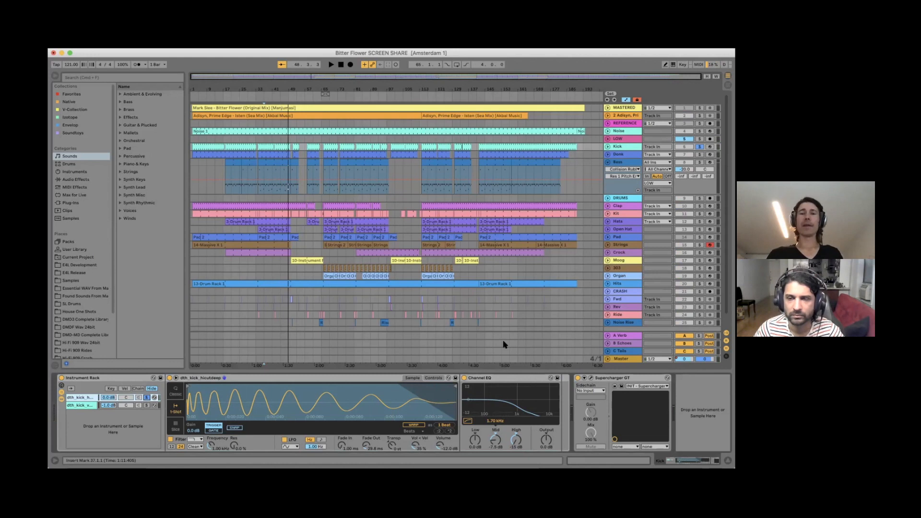
click(147, 397)
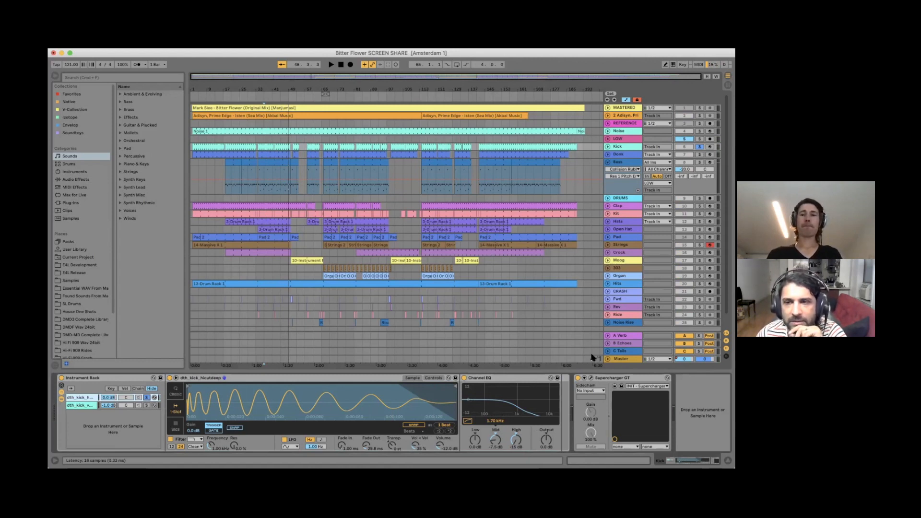
- Show the Noise track's device chain and unfold the track to check its routing, and fold it again
click(623, 132)
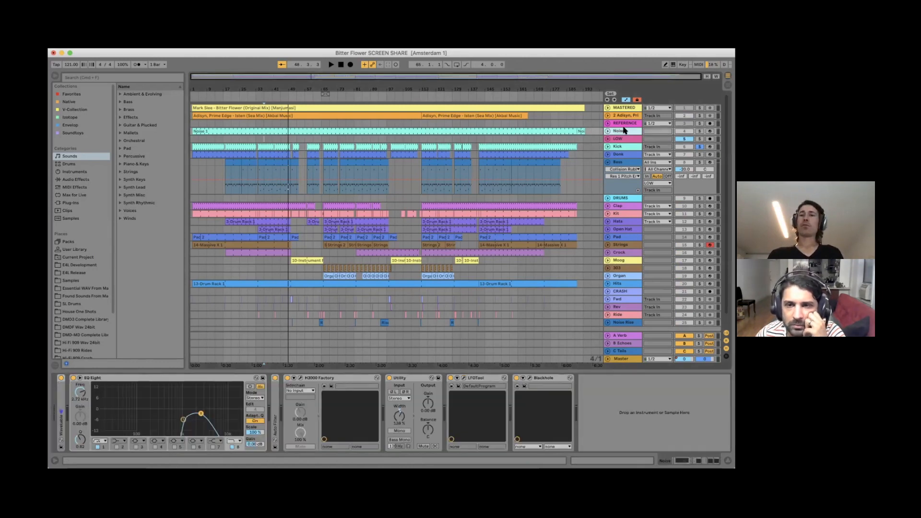
key(Right)
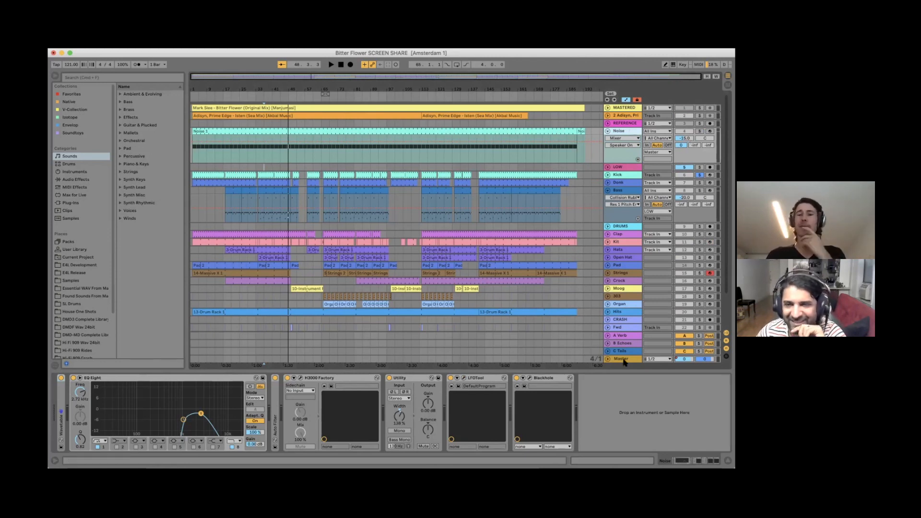
click(607, 131)
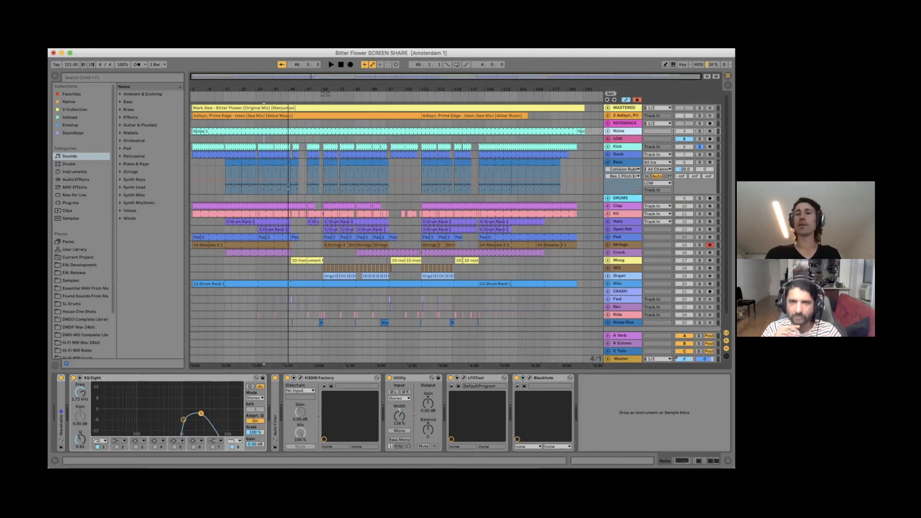
- Examine the Supercharger GT plug-in's settings window on the Kick track, and close that window
click(618, 147)
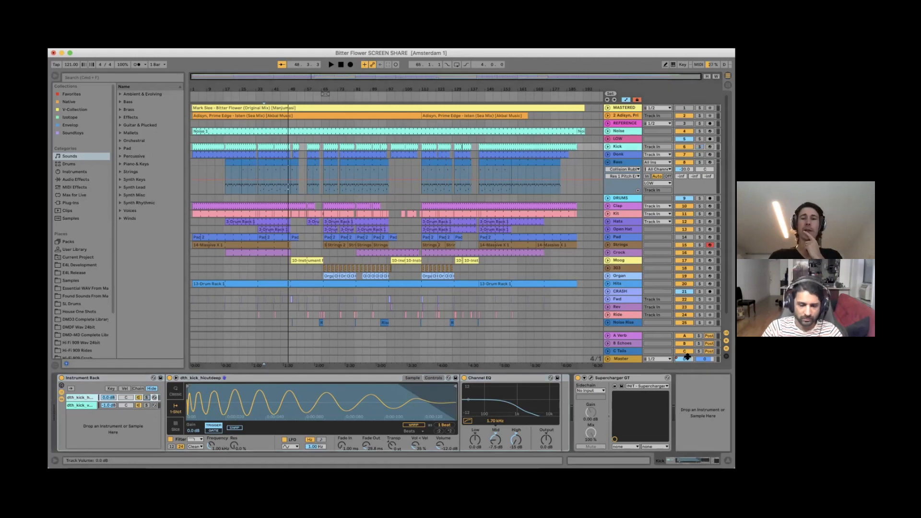
click(590, 378)
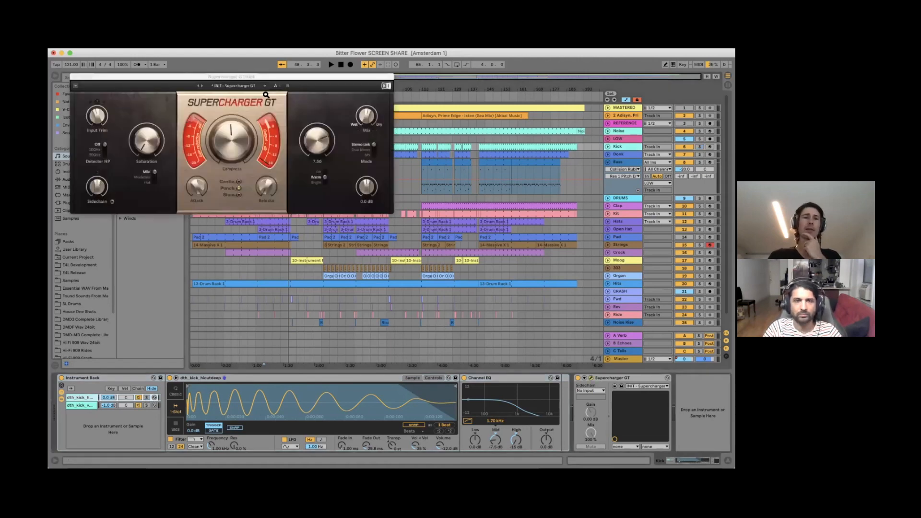
drag(265, 76, 410, 191)
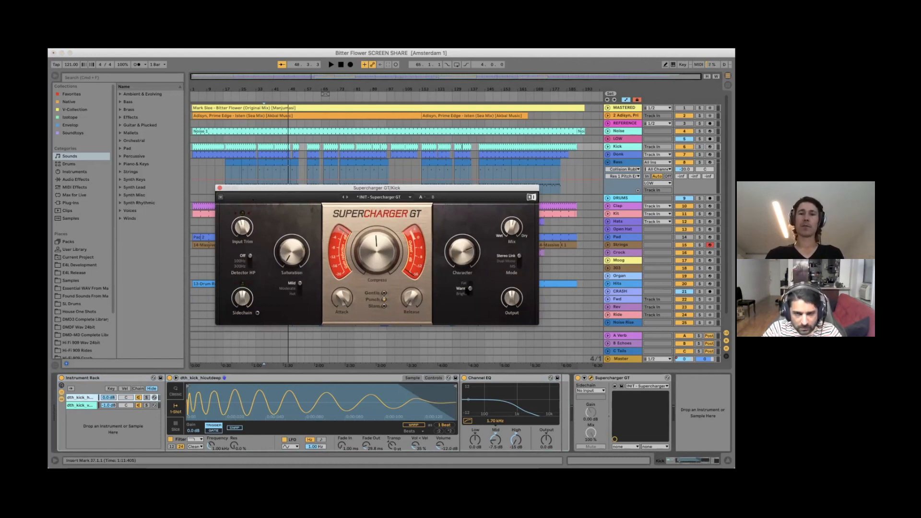
click(220, 188)
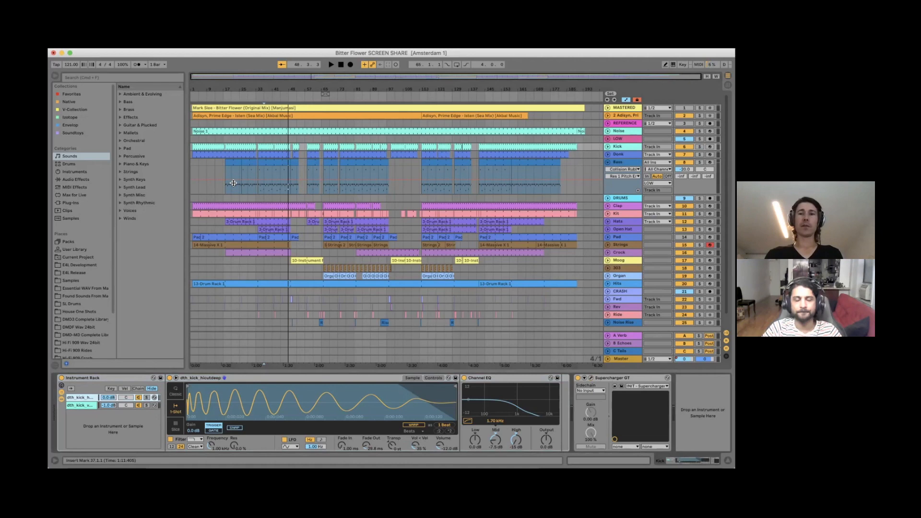
- Unfold and solo the Donk track, and play it from bar 37 together with the Kick
click(615, 155)
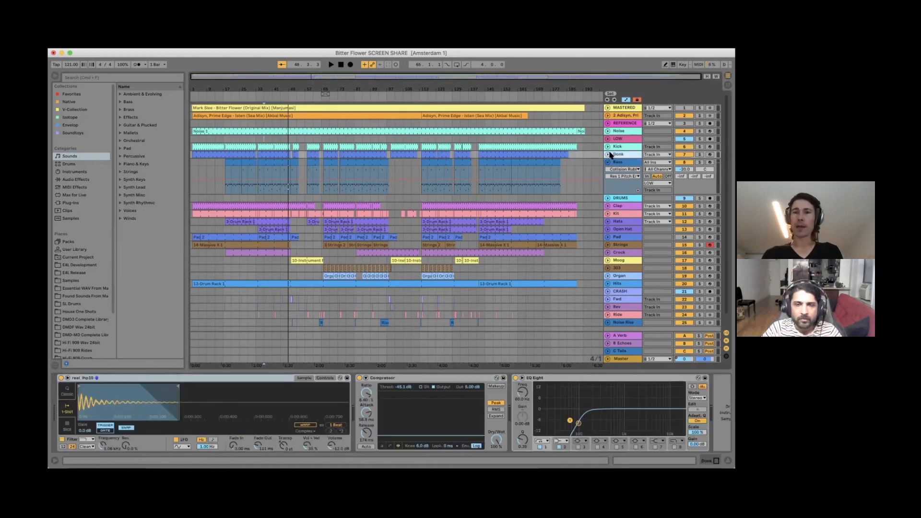
click(607, 154)
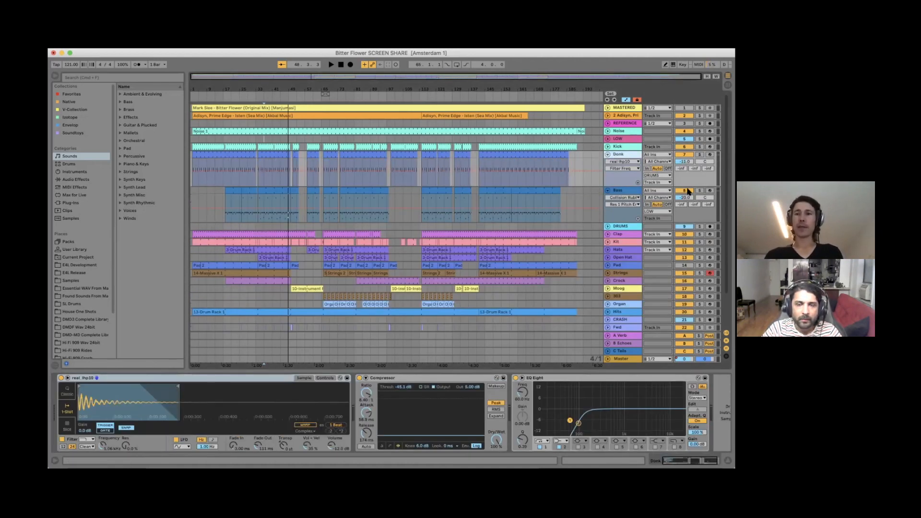
click(699, 154)
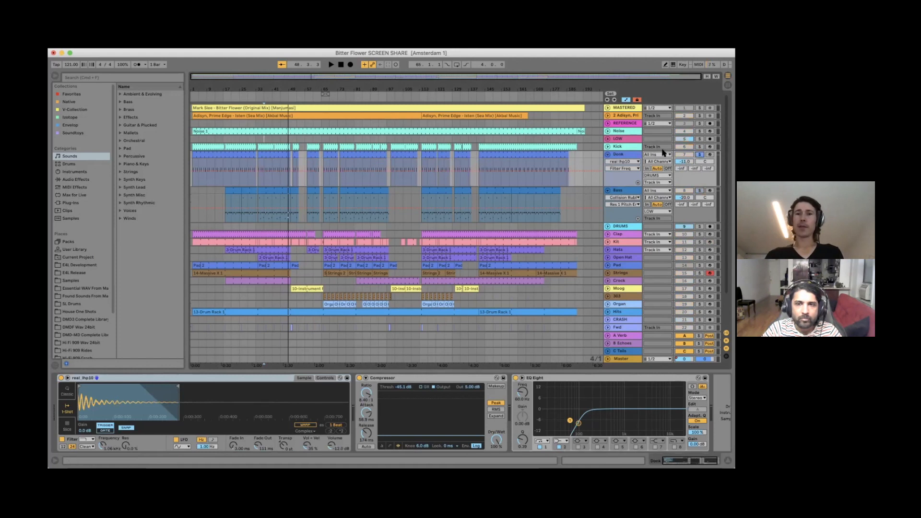
click(265, 202)
key(space)
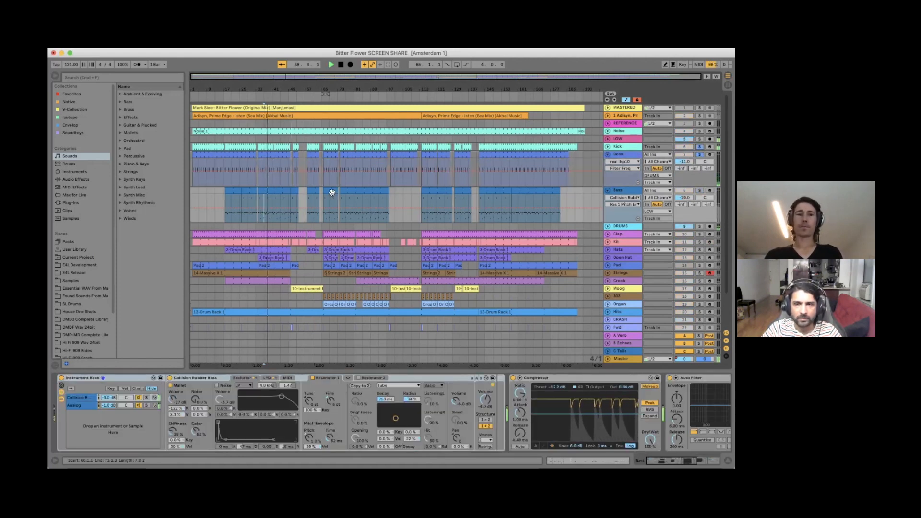
- Examine the Donk track's device chain during playback, stop playback, and fold the Donk and Bass tracks
click(624, 155)
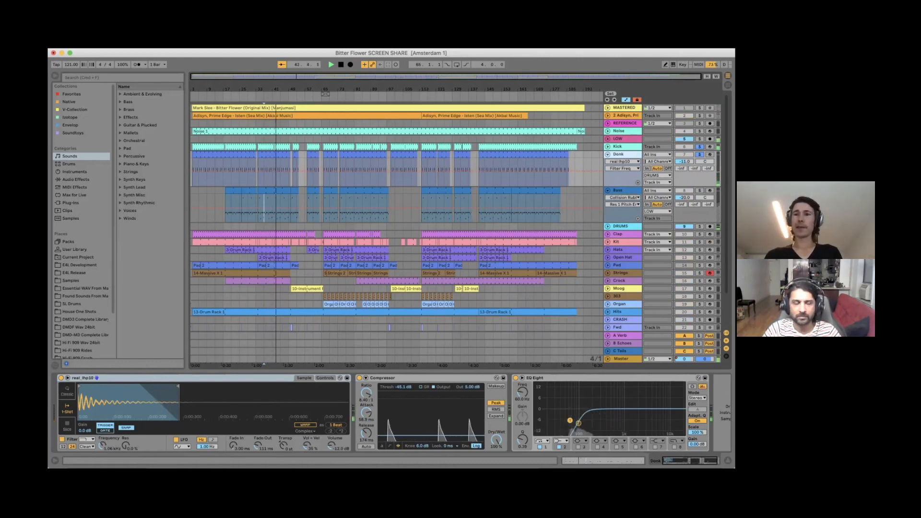
click(607, 155)
click(607, 162)
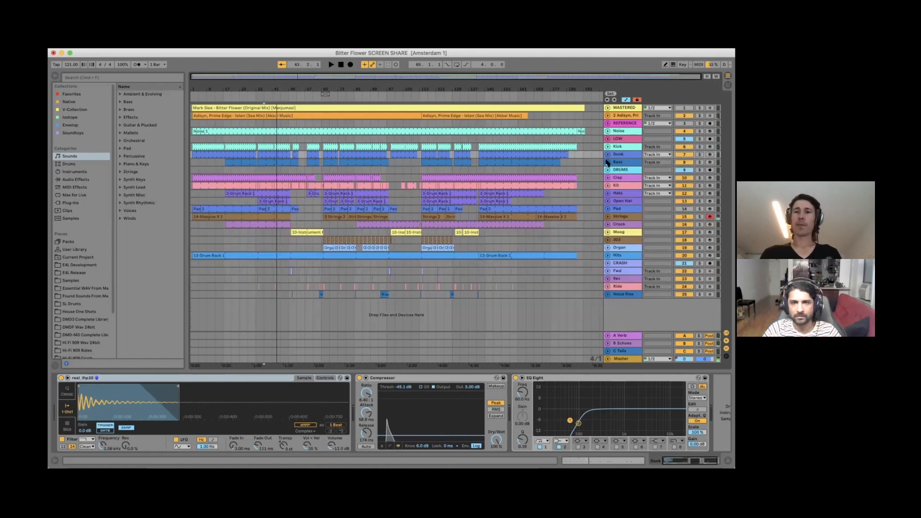
click(610, 154)
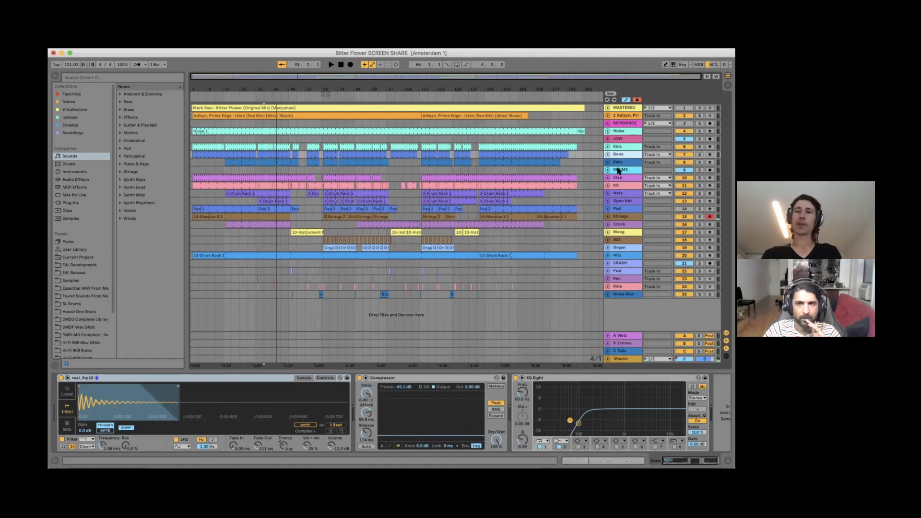
- Examine the DRUMS group track's device chain, and unfold it to view its routing and automation before folding it again
click(618, 170)
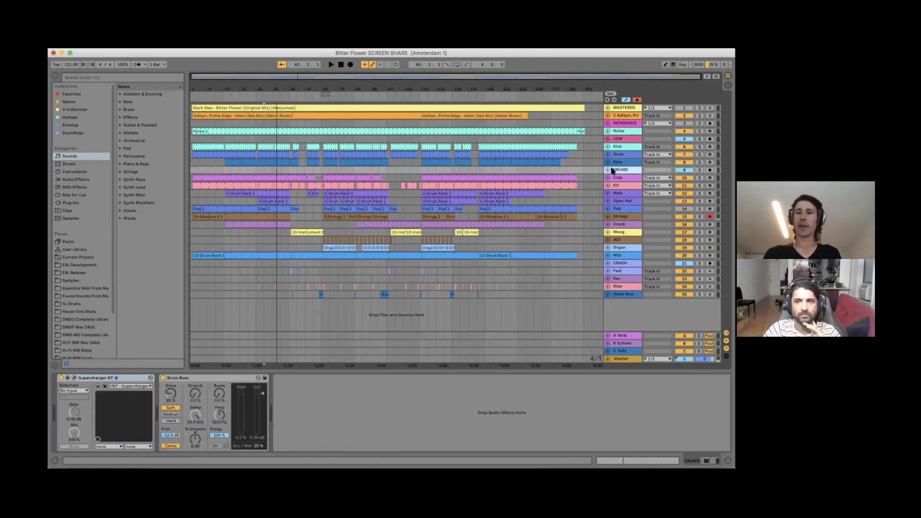
click(607, 170)
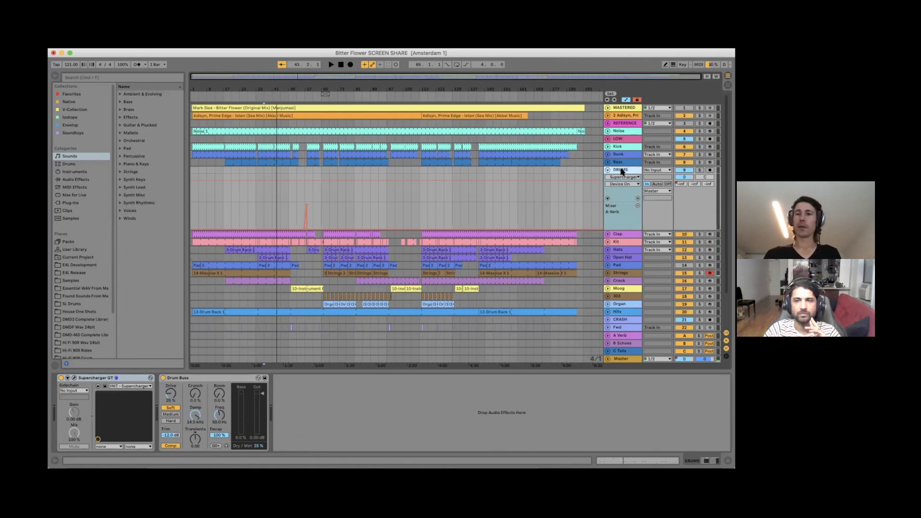
scroll(621, 171, down, 2)
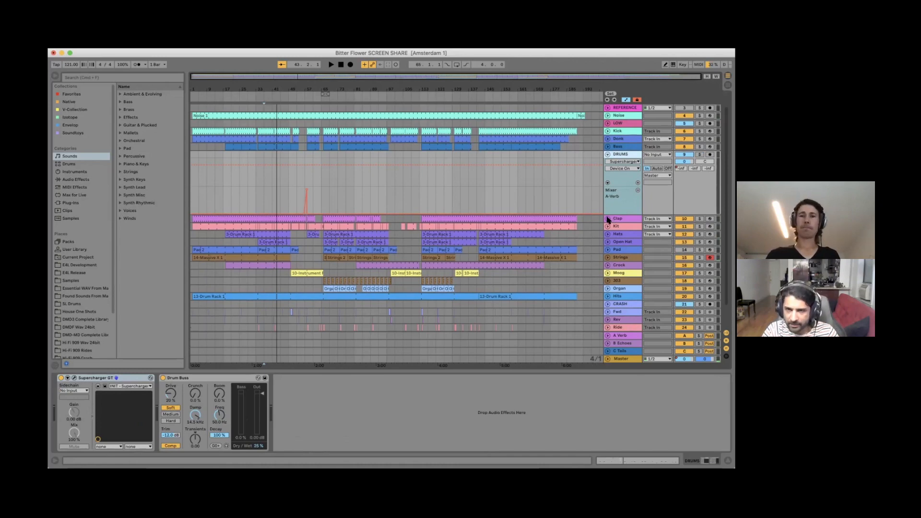
click(608, 154)
- Unfold and solo the Bass track, and play it from the middle of the arrangement
click(608, 162)
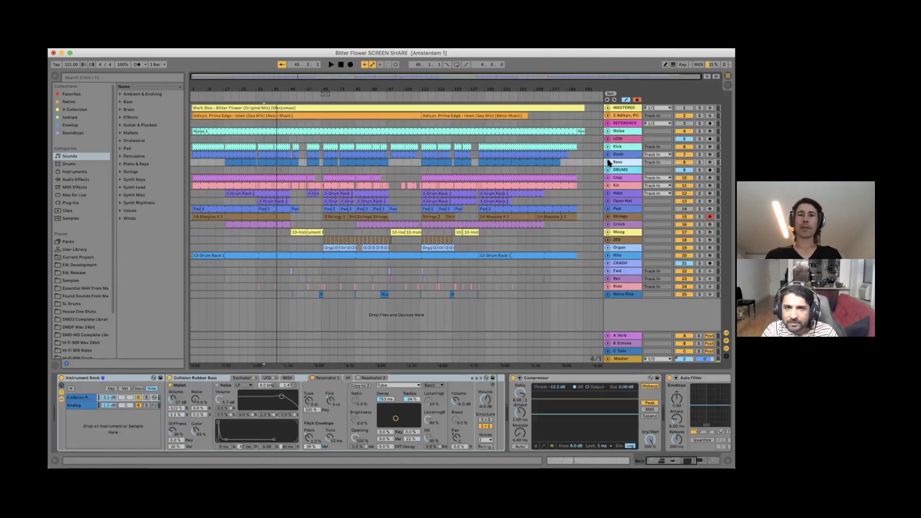
click(607, 162)
click(264, 177)
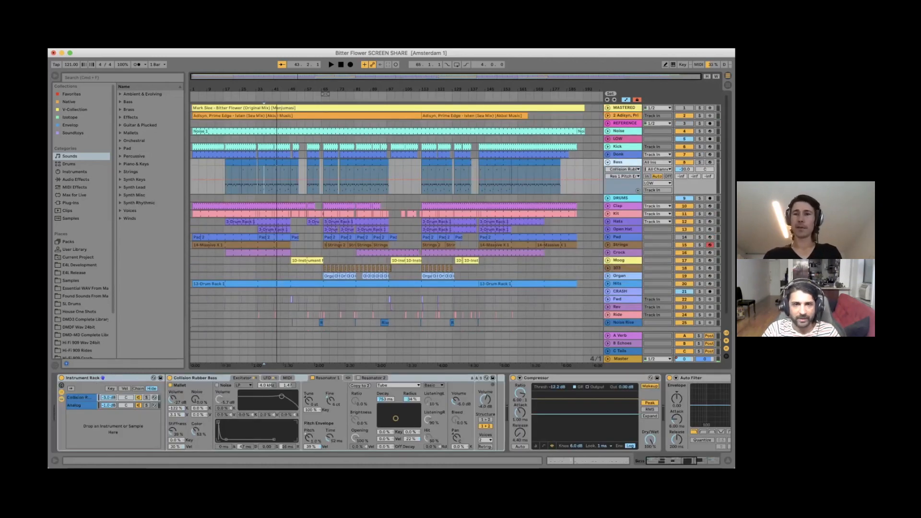
click(344, 170)
key(space)
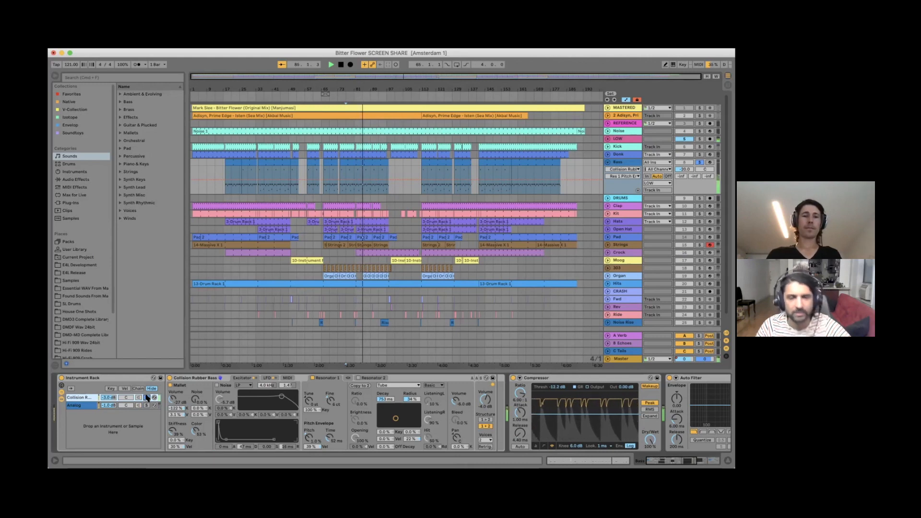
- Solo the Analog chain in the Bass track's Instrument Rack, and examine the Compressor, Auto Filter and Audio Effect Rack after it
click(77, 405)
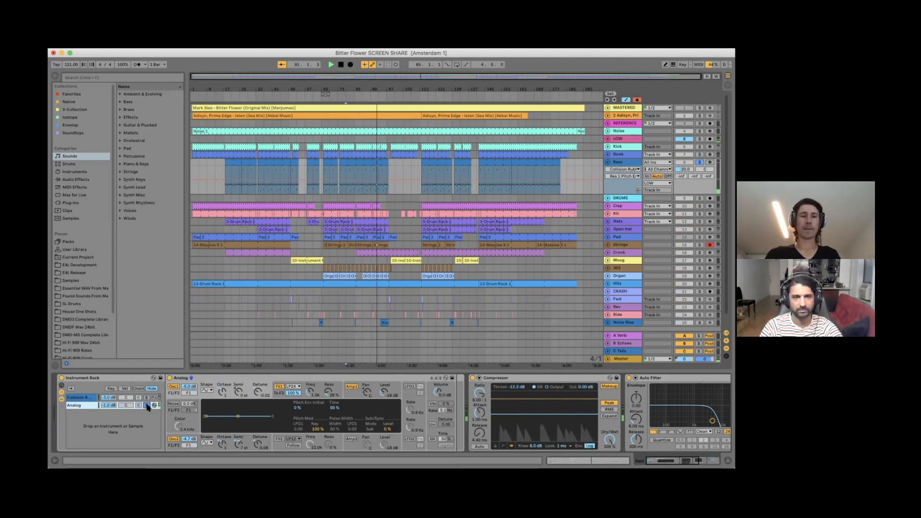
click(147, 406)
scroll(512, 425, right, 2)
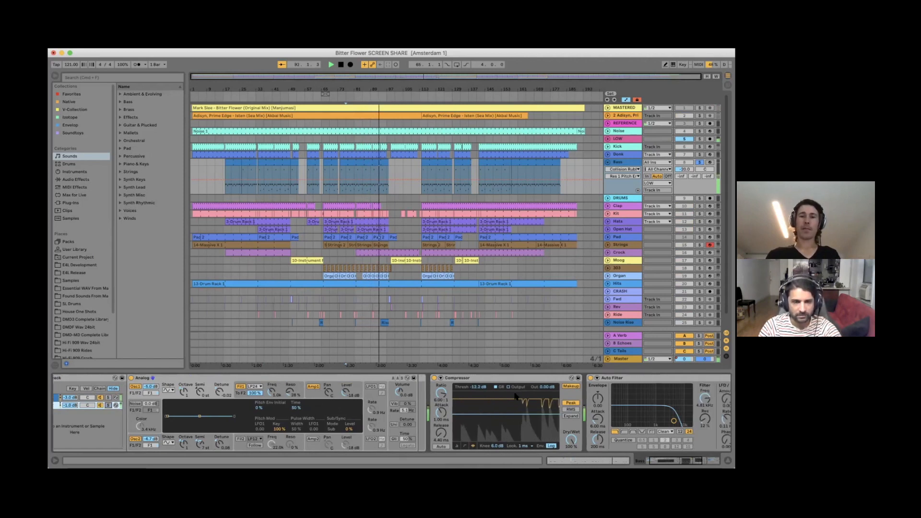
click(510, 378)
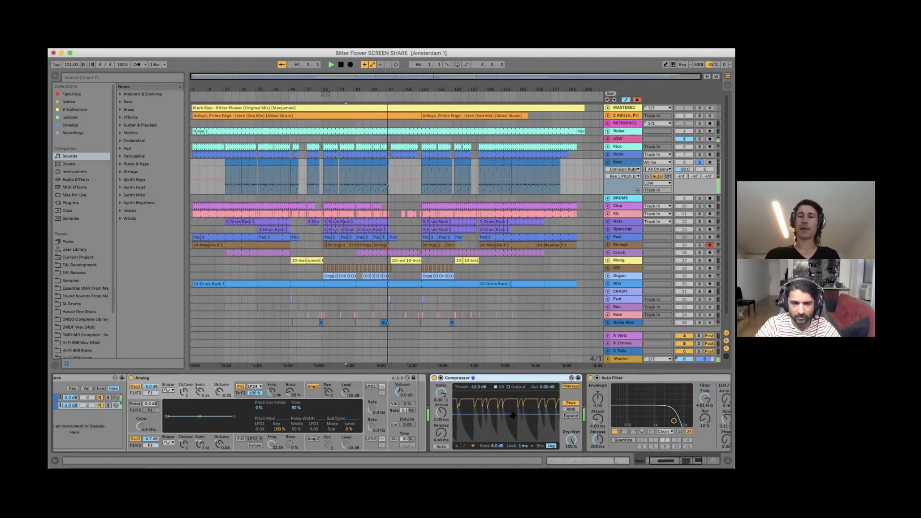
scroll(513, 415, right, 5)
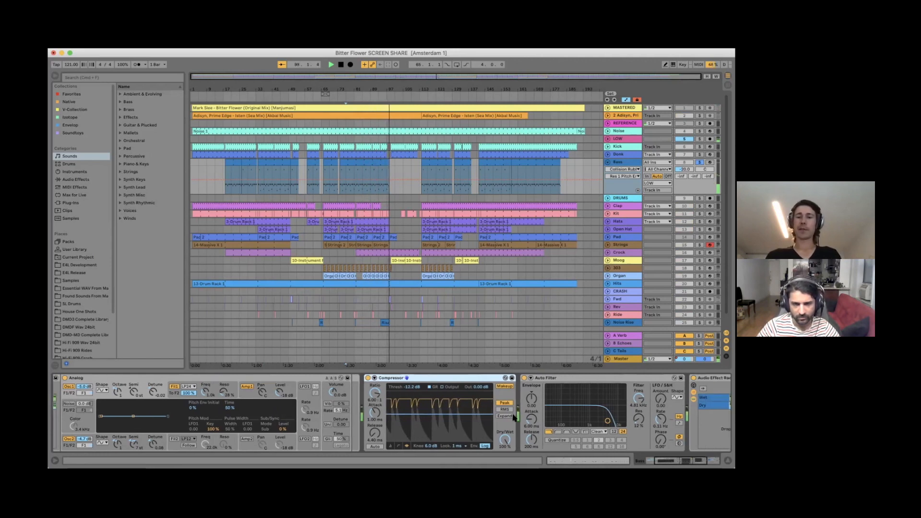
scroll(555, 412, right, 7)
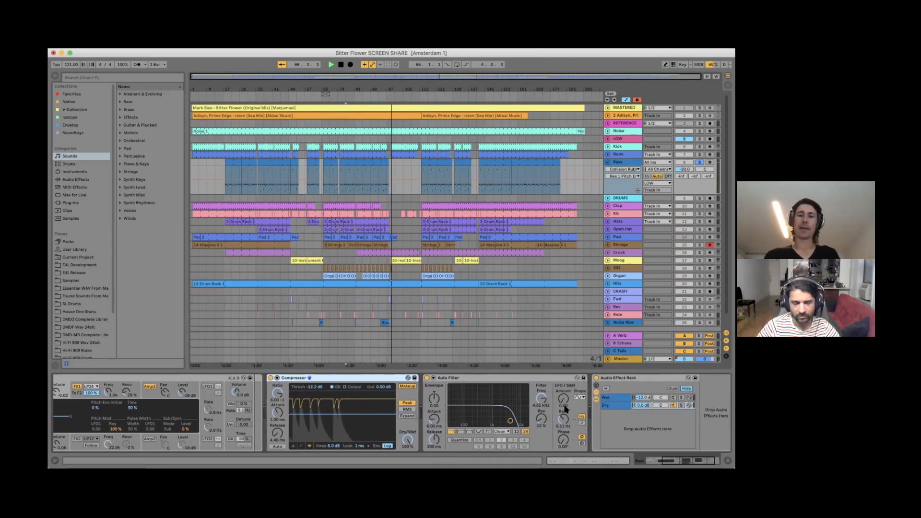
- Replay the Bass track from the middle of the arrangement and compare its sound with the Auto Filter bypassed and enabled
click(500, 378)
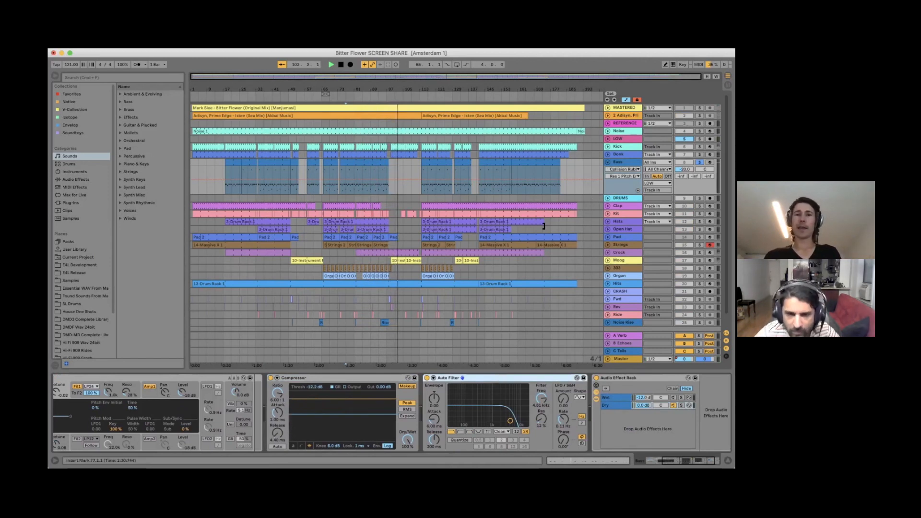
click(350, 173)
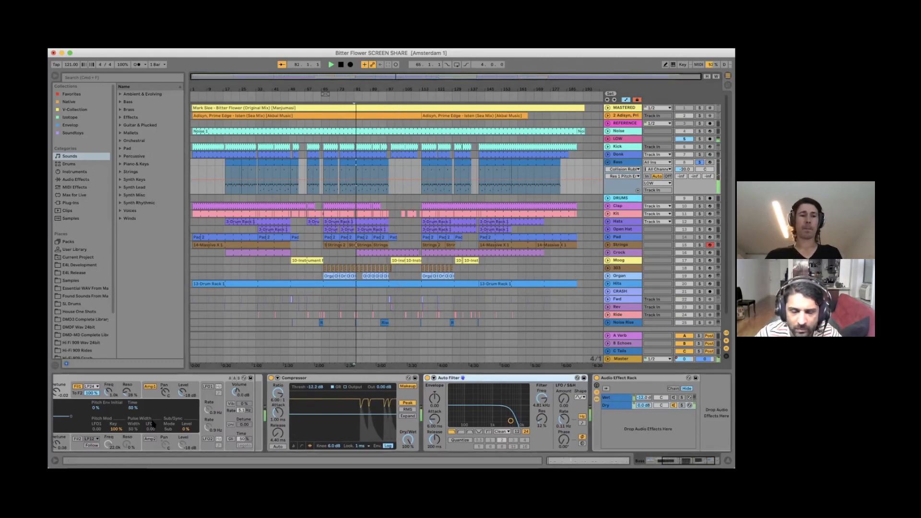
scroll(153, 424, left, 5)
click(671, 378)
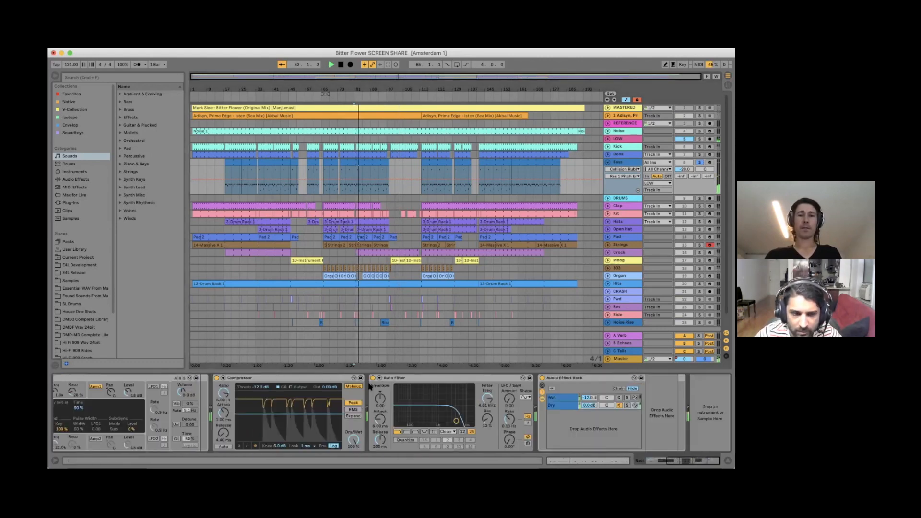
click(373, 379)
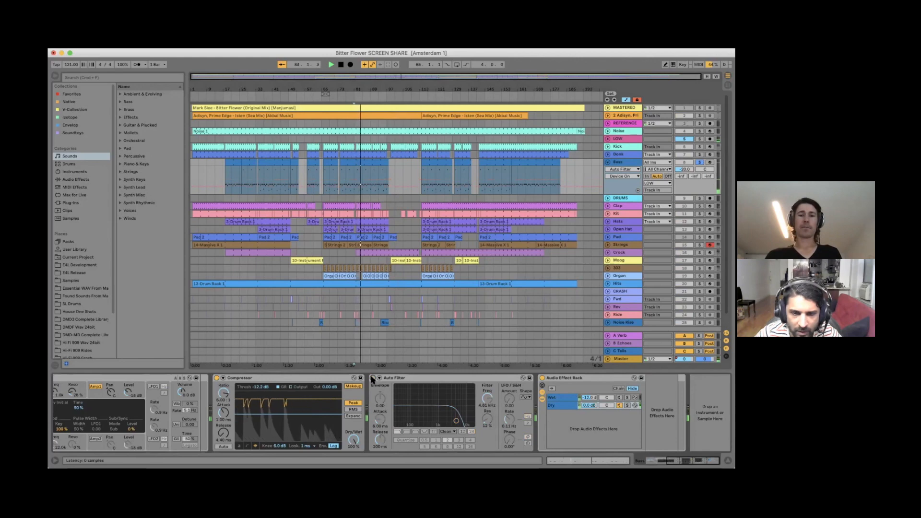
scroll(323, 410, left, 5)
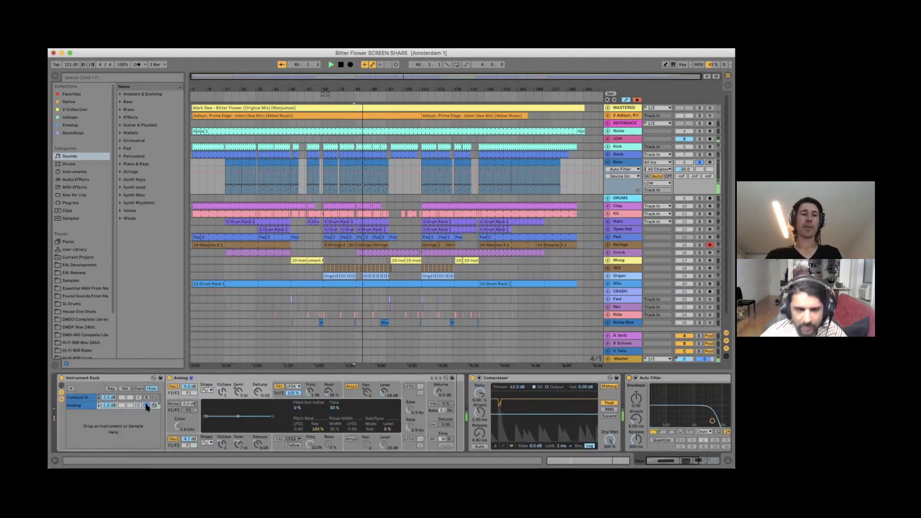
scroll(403, 391, right, 5)
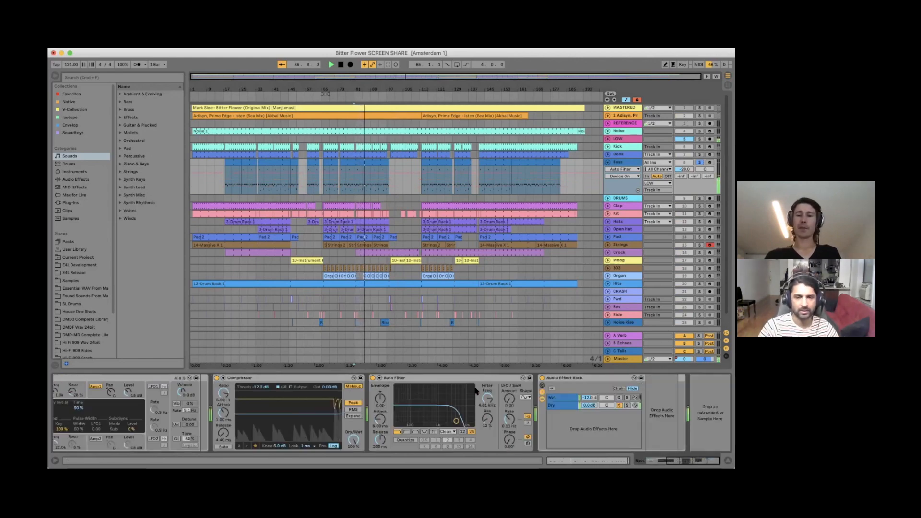
- Examine the Wet and Dry chains of the Bass track's Audio Effect Rack, stop playback and fold the Bass track
click(569, 379)
click(556, 406)
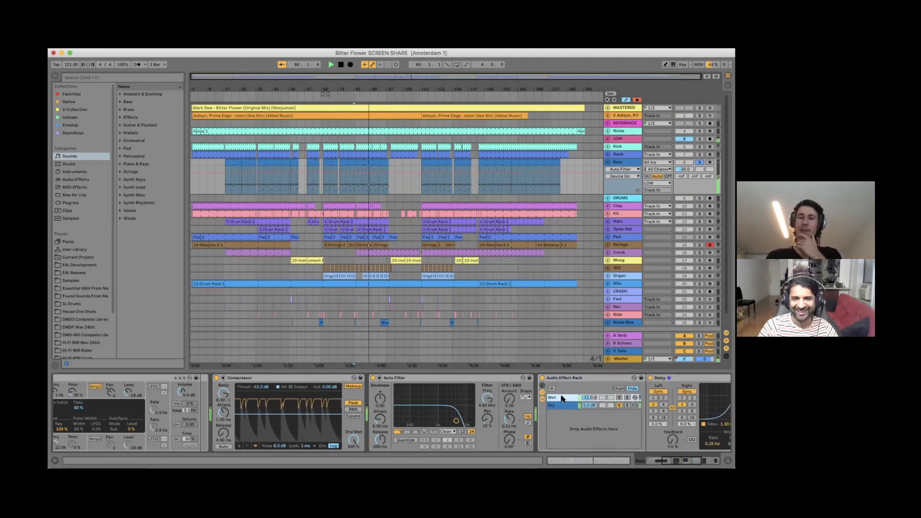
click(559, 406)
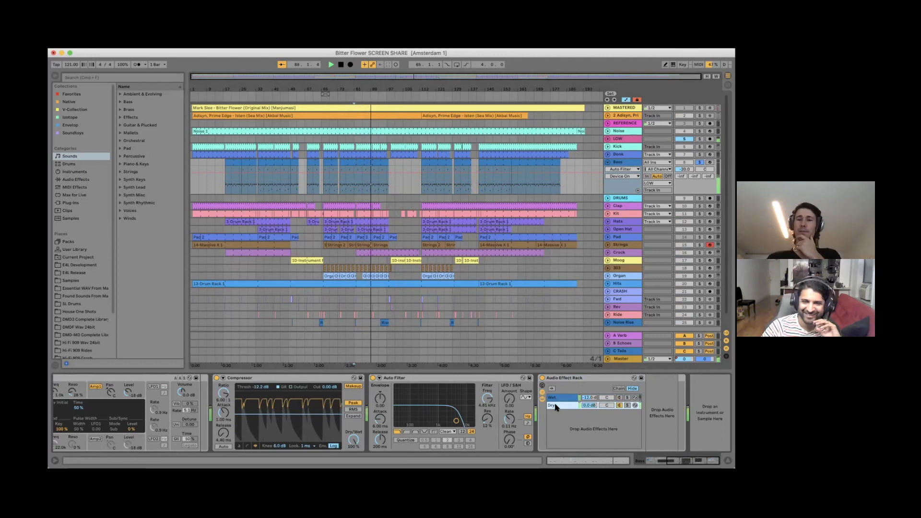
click(556, 398)
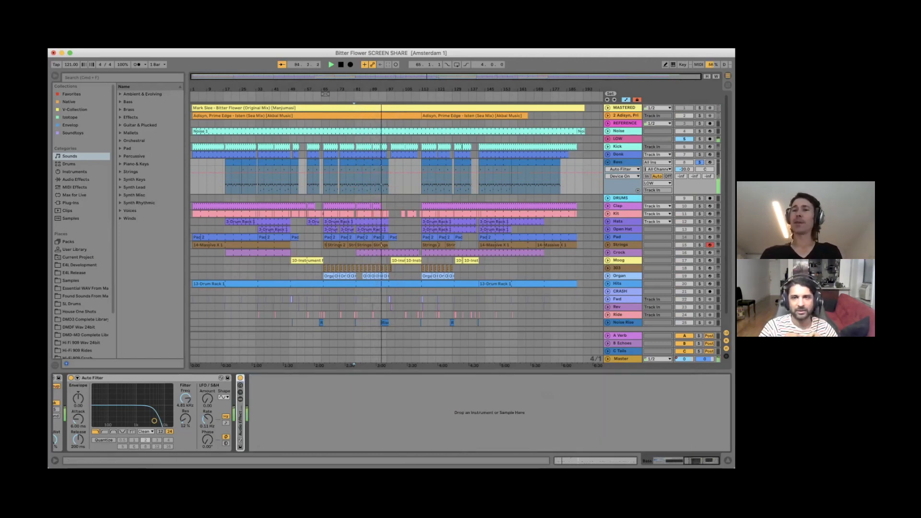
key(space)
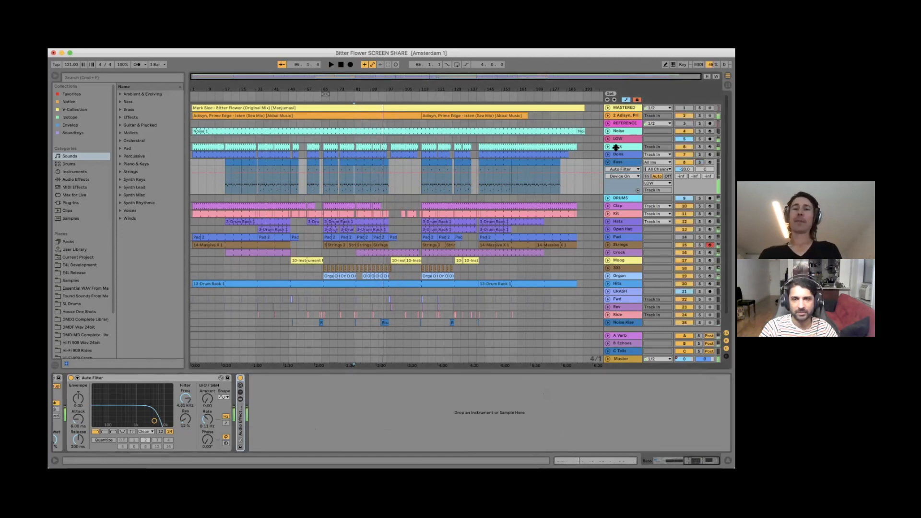
click(609, 162)
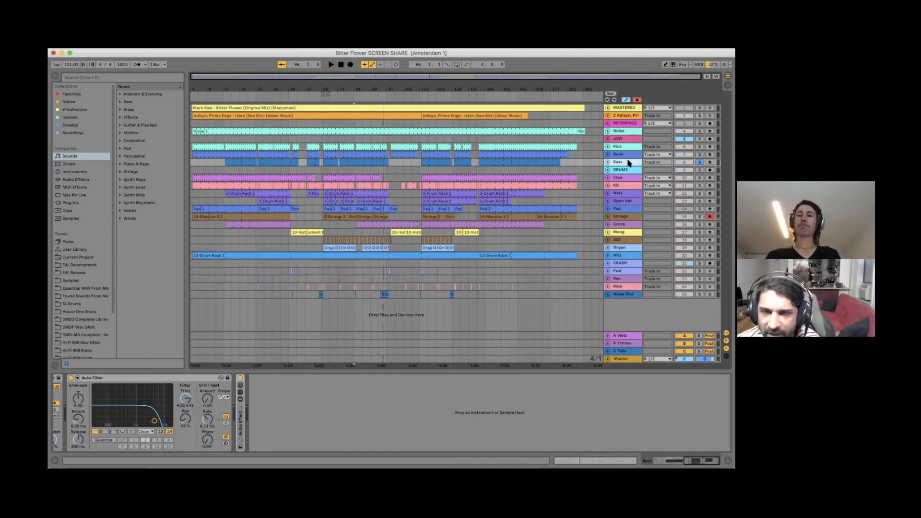
- Replace the Bass solo with a combined solo of the Noise, LOW, Kick, Donk and Bass tracks
click(699, 162)
click(700, 155)
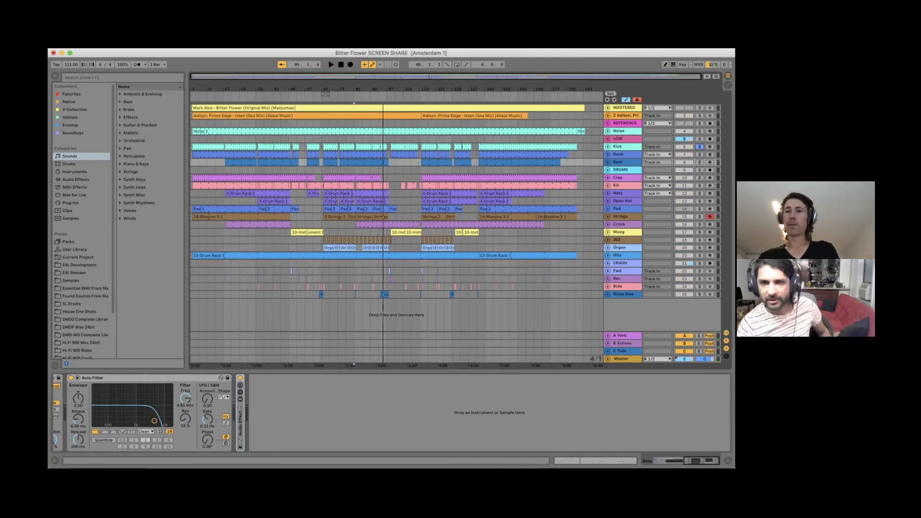
click(700, 131)
super+click(699, 138)
super+click(699, 147)
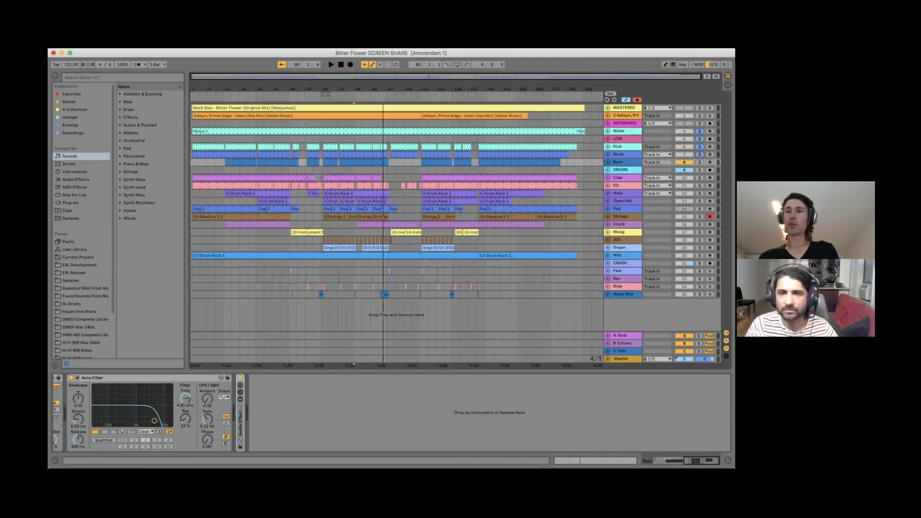
super+click(699, 162)
super+click(700, 170)
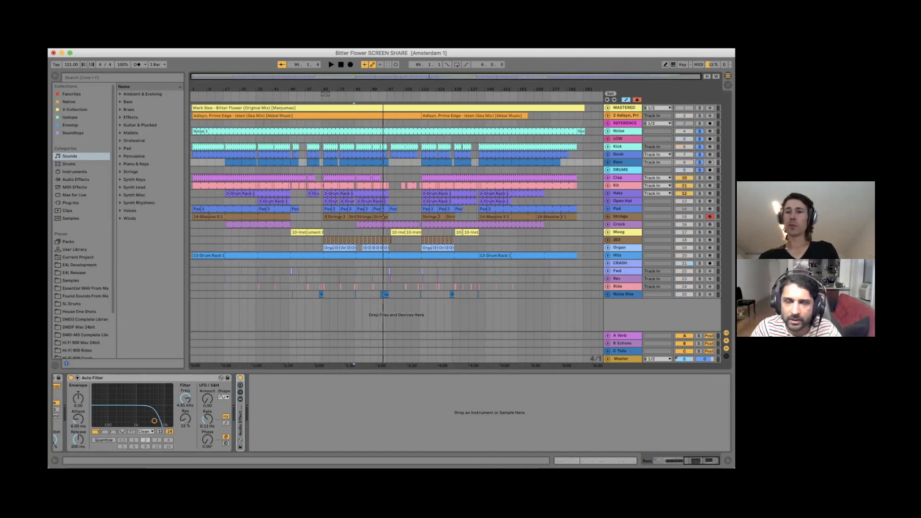
- Play the soloed low-end tracks from bar 45 with a closer view of that part of the arrangement
click(277, 171)
key(space)
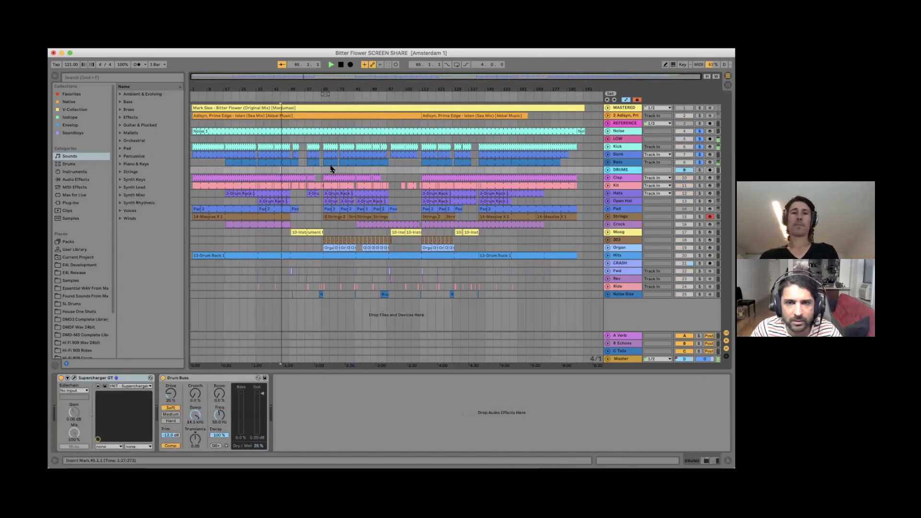
drag(274, 85, 278, 87)
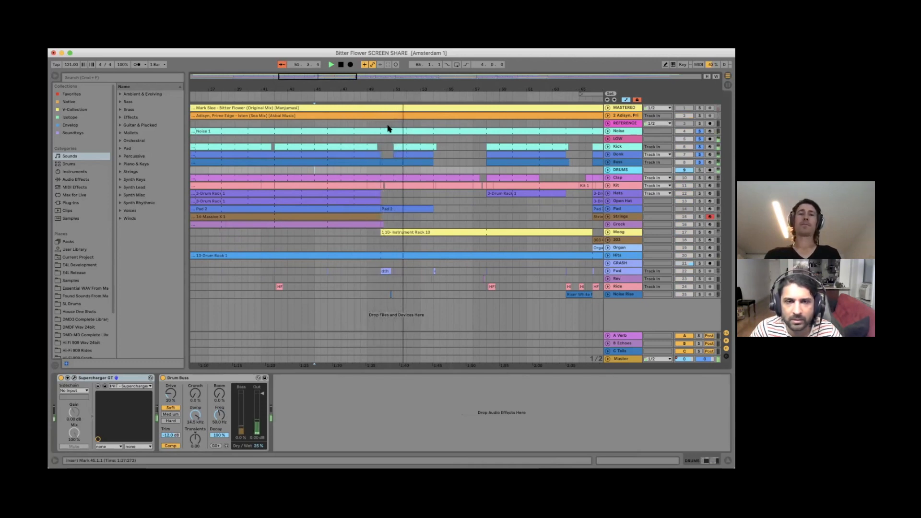
- Select the Kick, Donk and Bass clips around bar 51, examine their MIDI notes together in an enlarged clip view, and shrink it again
click(404, 147)
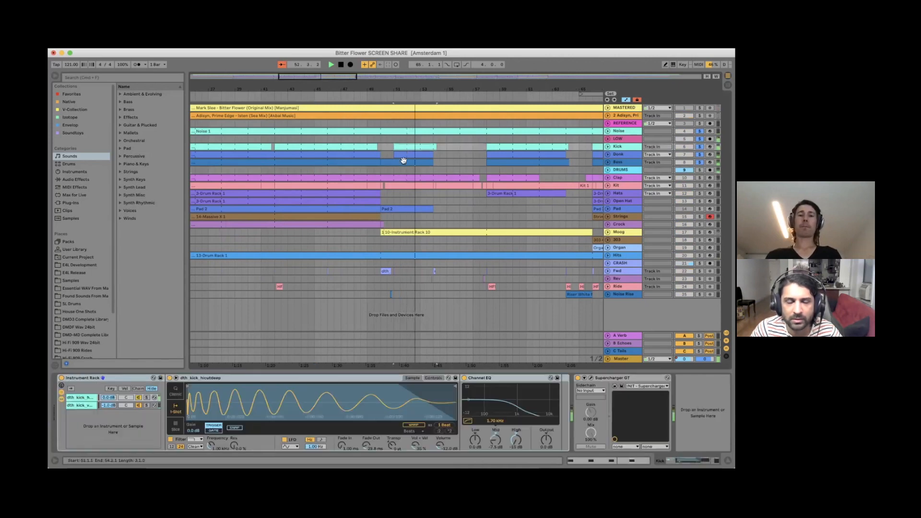
shift+click(403, 161)
key(shift+Tab)
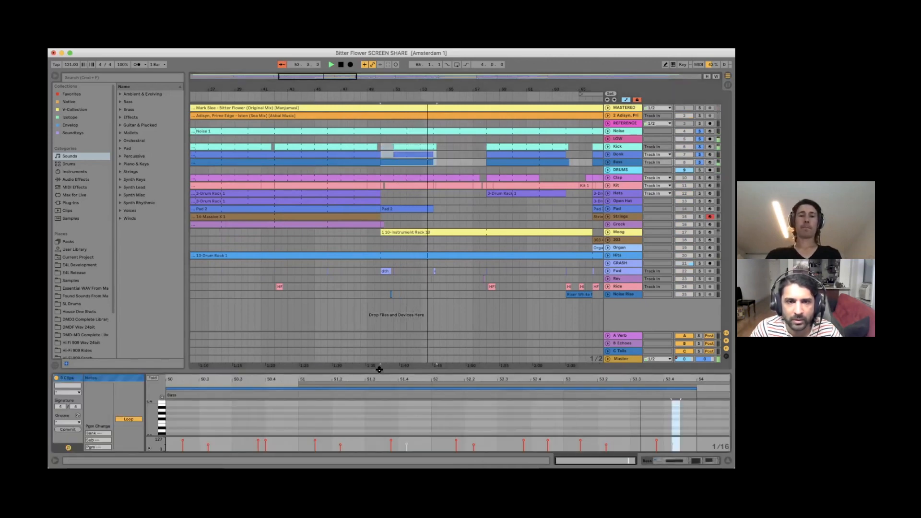
drag(381, 363, 382, 208)
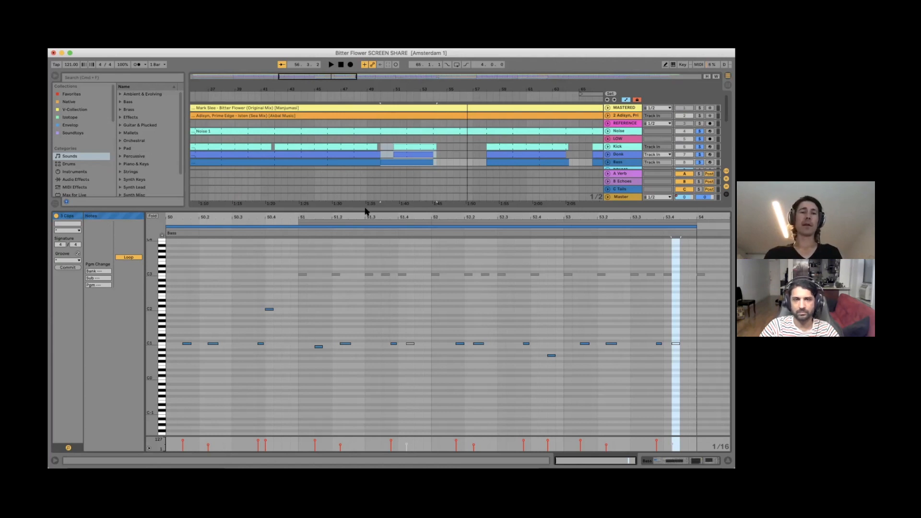
drag(364, 211, 371, 339)
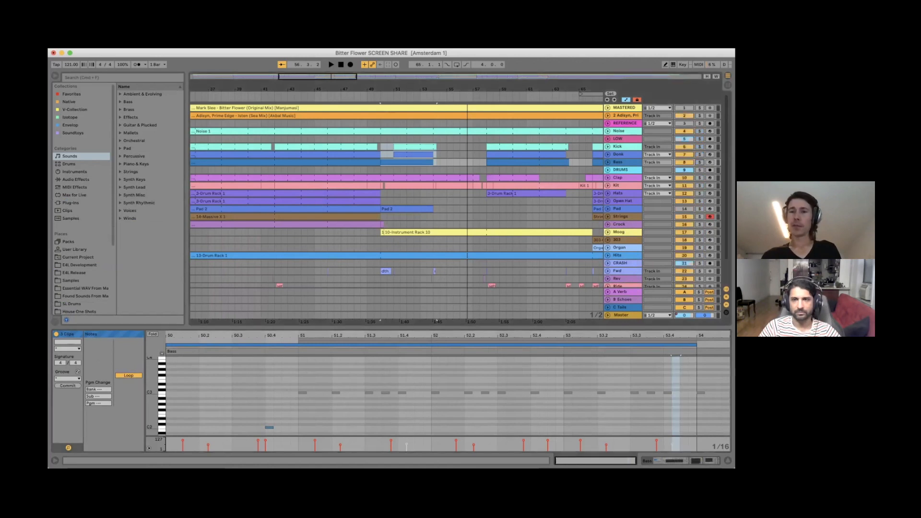
- Solo the DRUMS group track, play it from bar 42, and stop playback
click(623, 170)
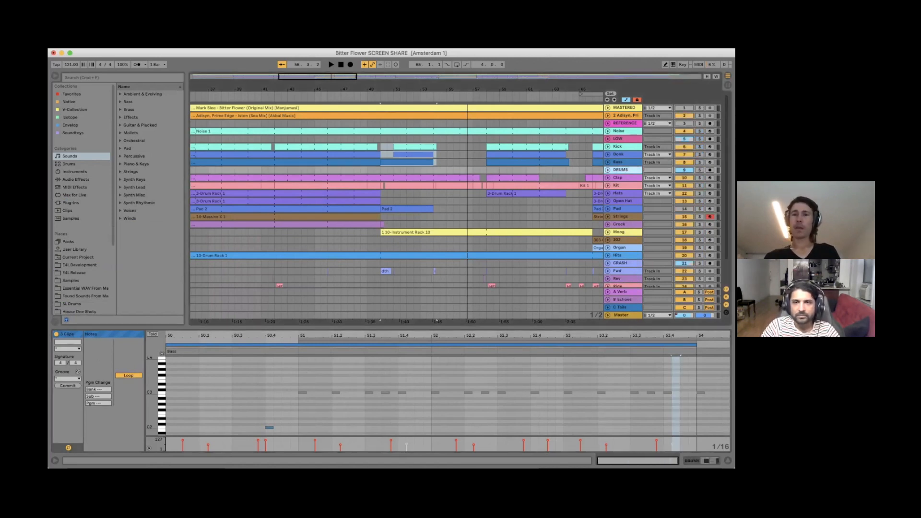
click(281, 170)
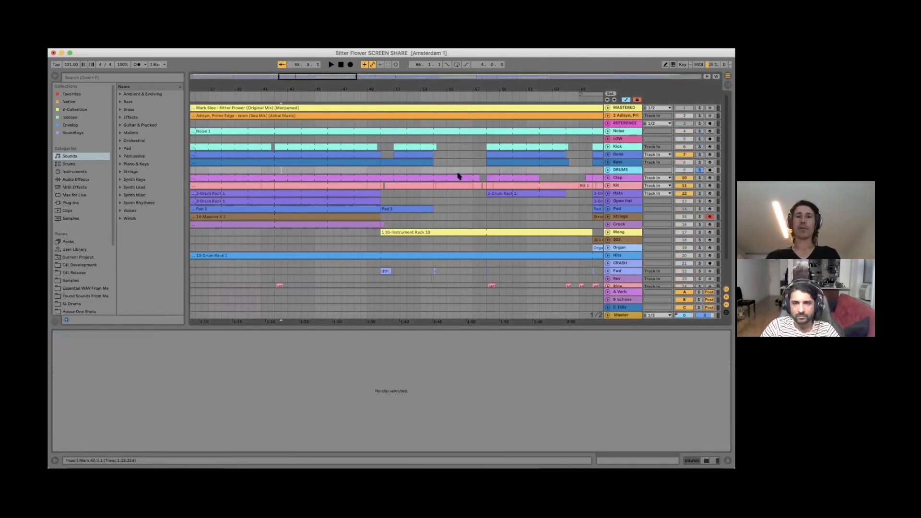
key(space)
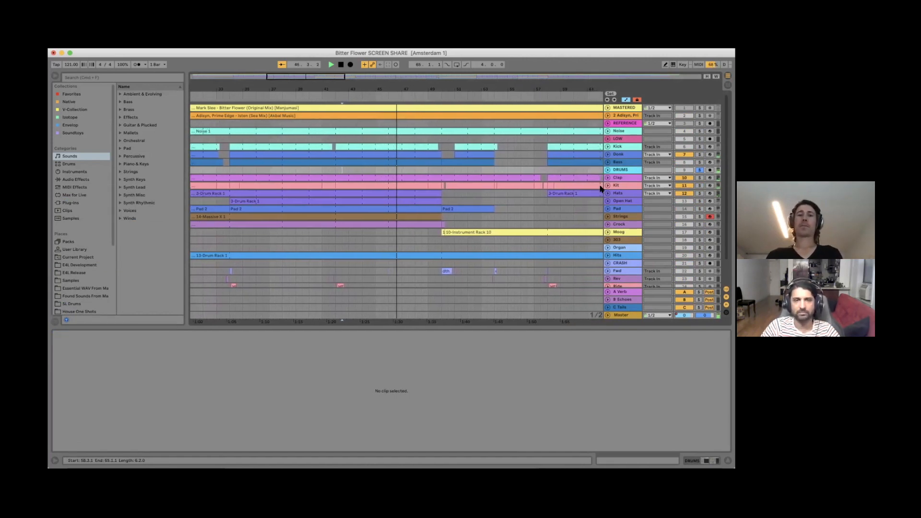
key(space)
- Show the DRUMS track's device chain, examine the Supercharger GT plug-in window, close it and look at the Drum Buss
click(627, 171)
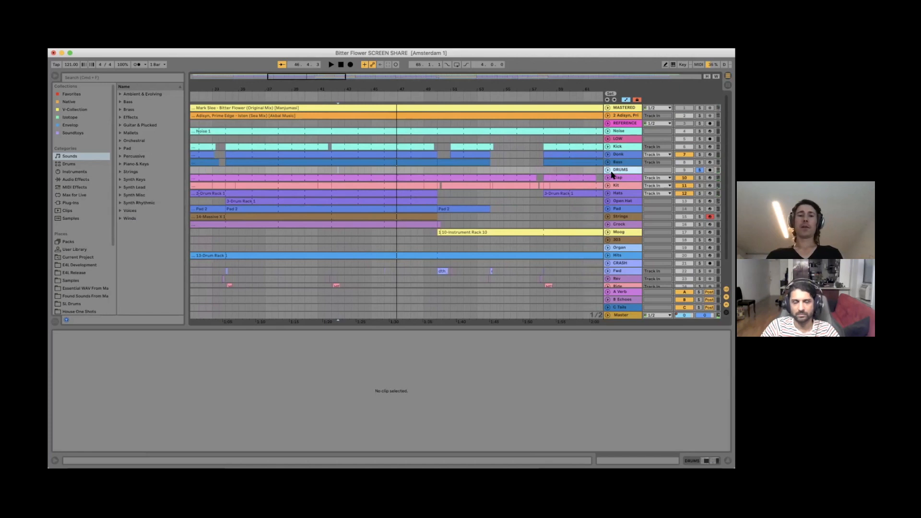
double_click(612, 171)
click(75, 378)
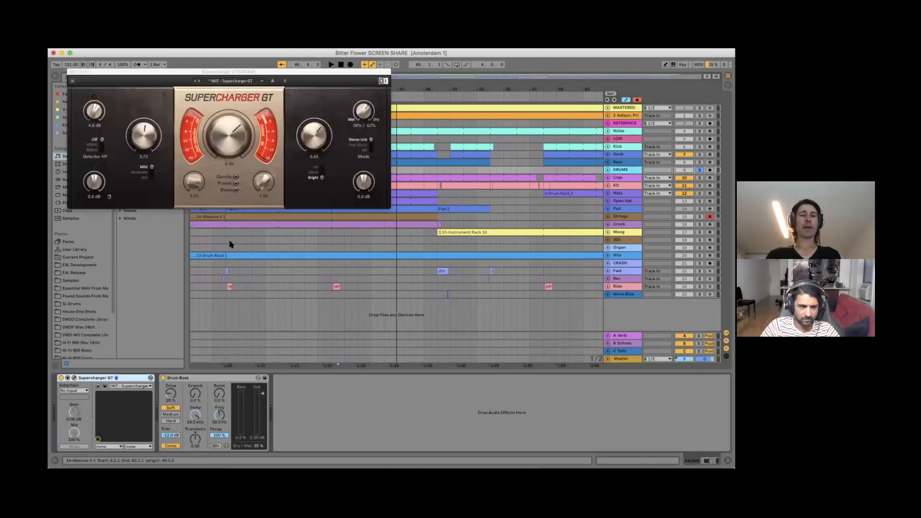
drag(201, 73, 379, 172)
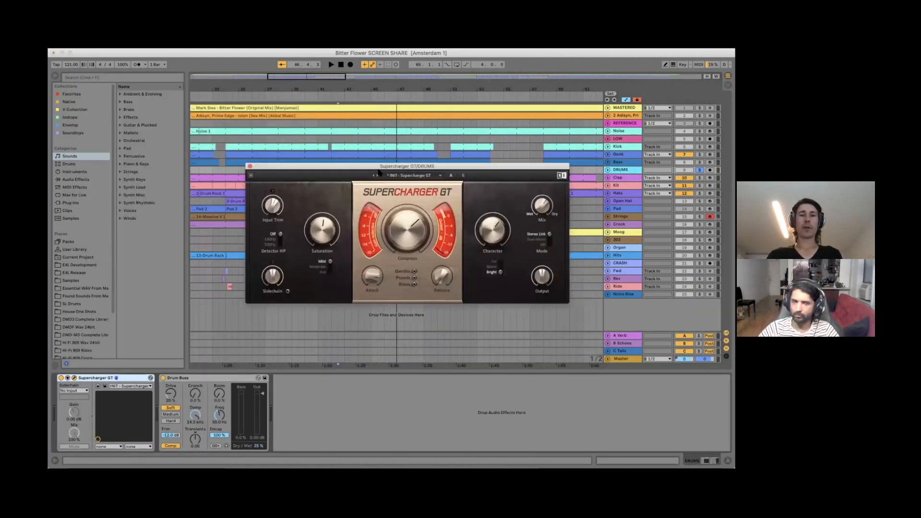
mouse_move(319, 229)
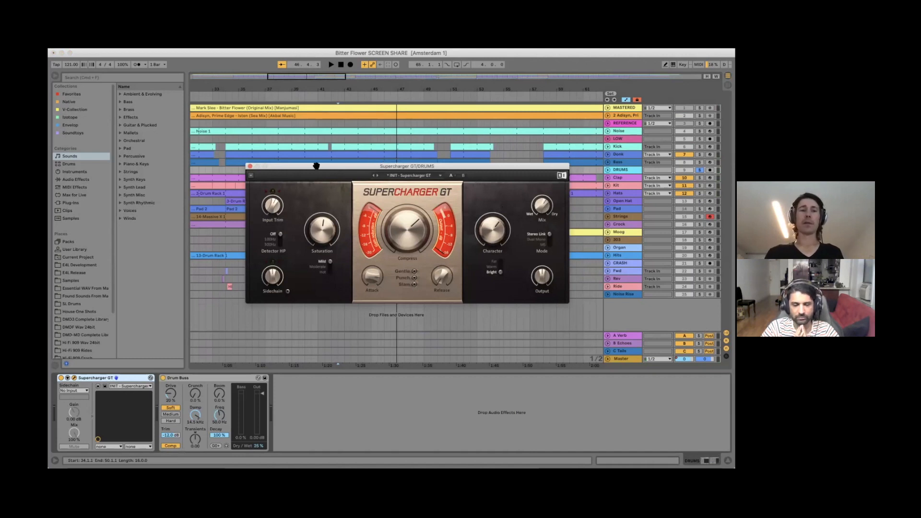
click(248, 166)
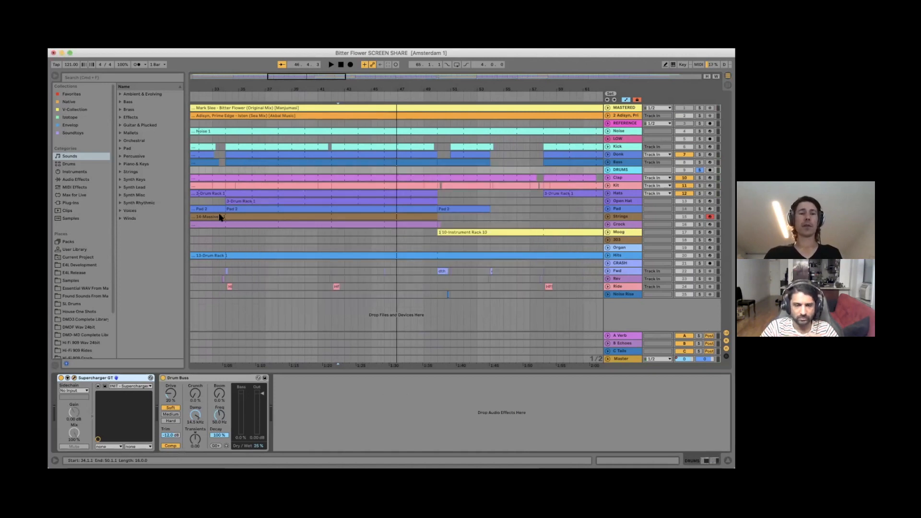
click(185, 379)
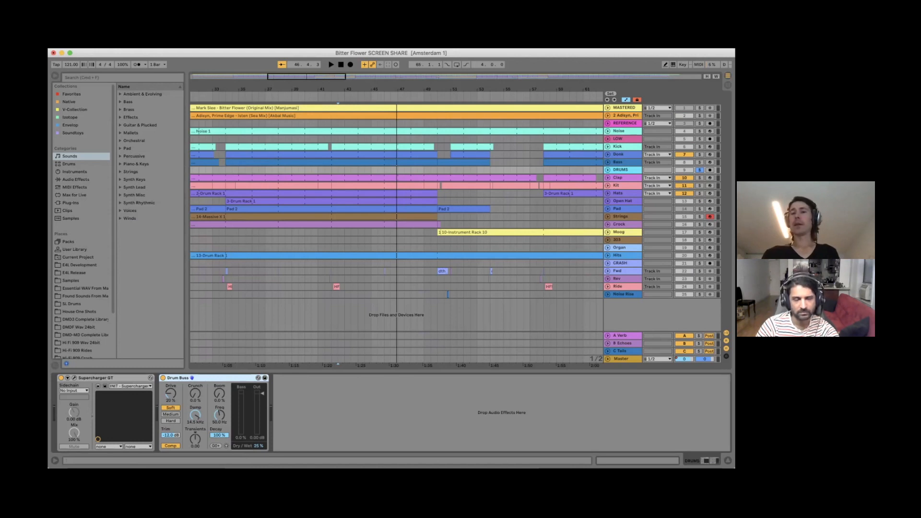
- Unfold the Clap track to show its automation lanes, solo it, and play it
click(621, 178)
click(608, 178)
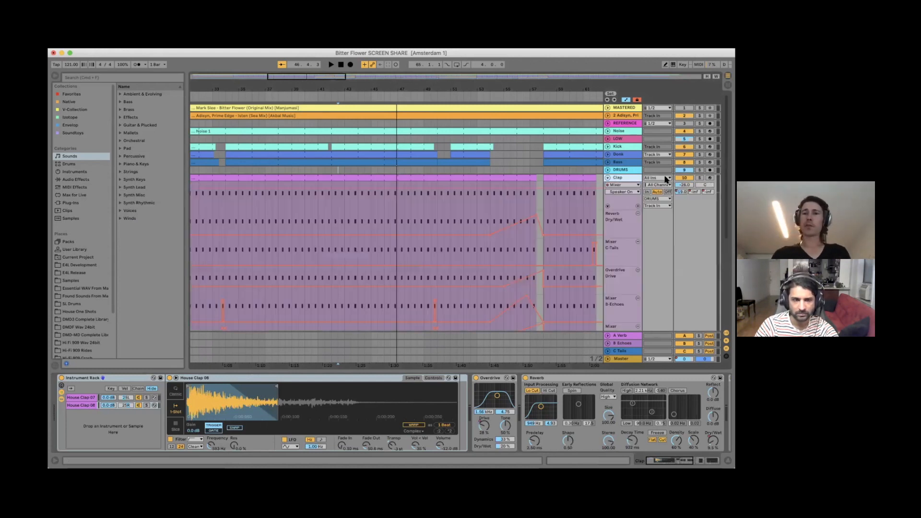
click(290, 211)
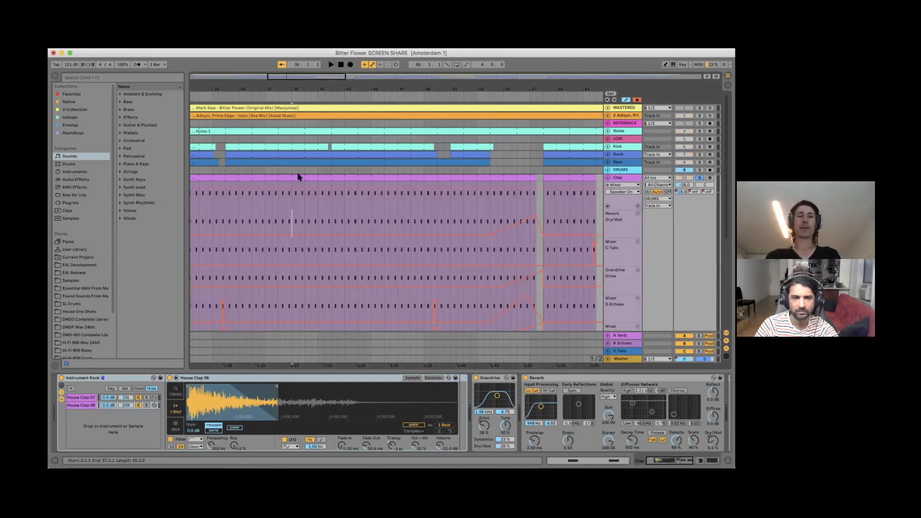
key(space)
click(283, 191)
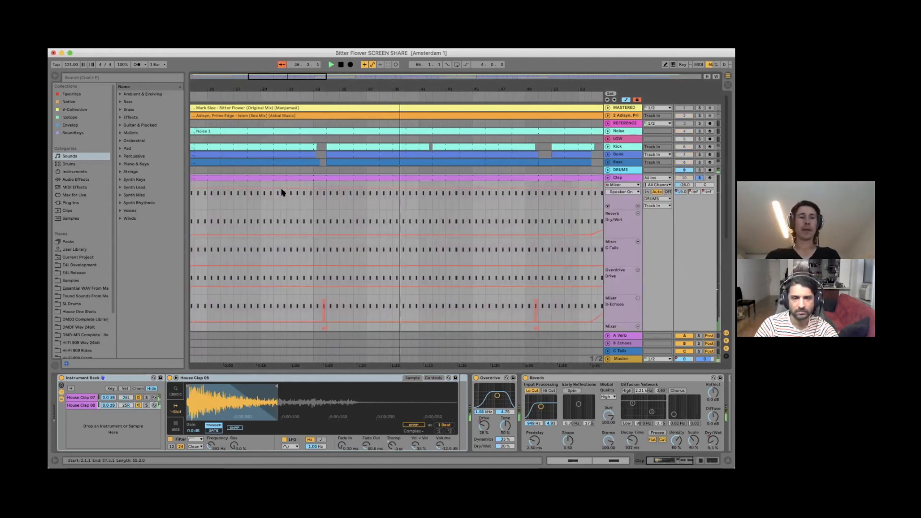
- Inspect the House Clap 07 and House Clap 08 chains in the Clap track's Instrument Rack, soloing each in turn
click(78, 399)
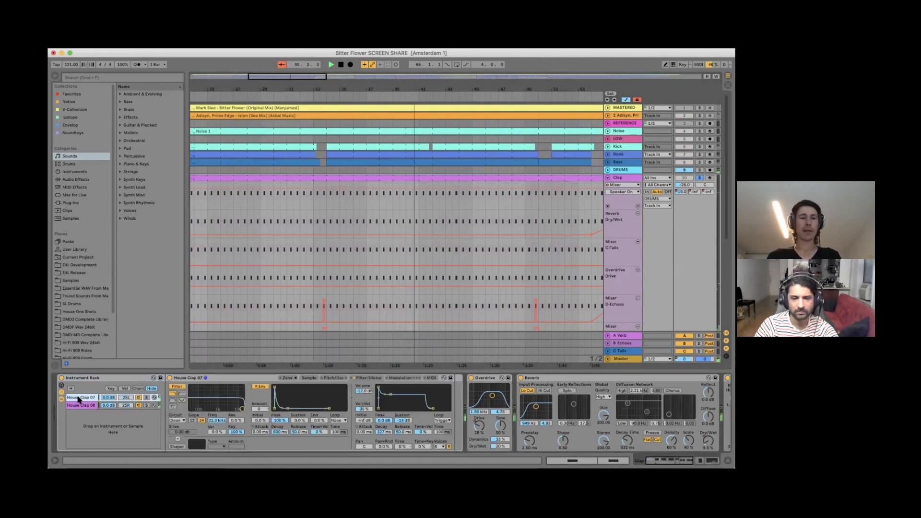
click(146, 398)
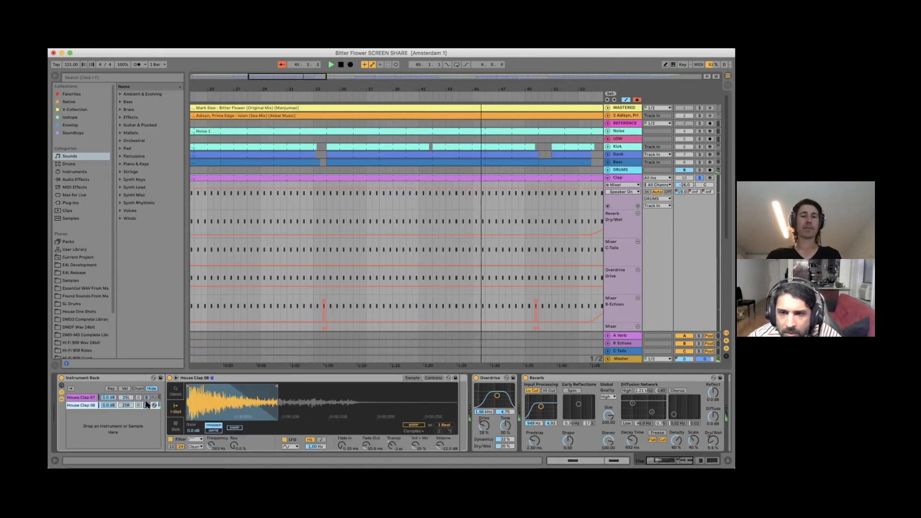
click(147, 405)
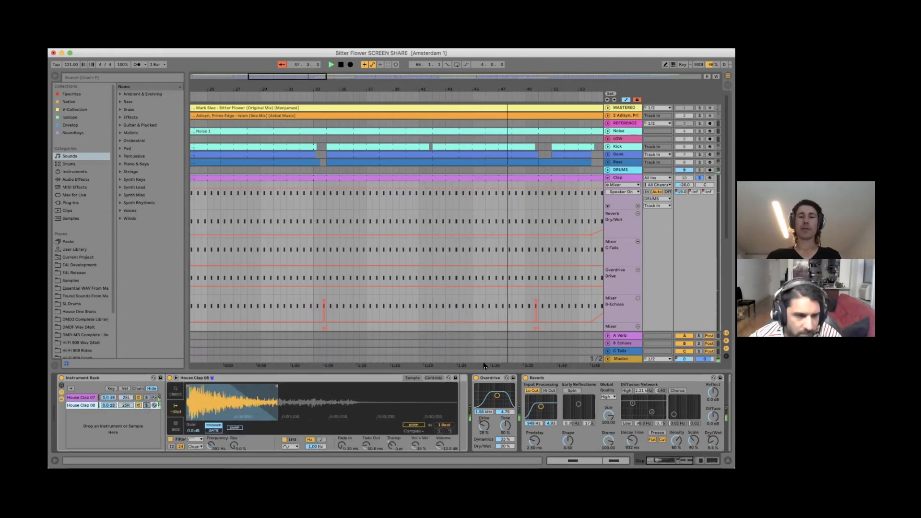
- Compare the sound controls of the House Clap 08 chain with the House Clap 07 chain in the Clap track's Instrument Rack
click(433, 378)
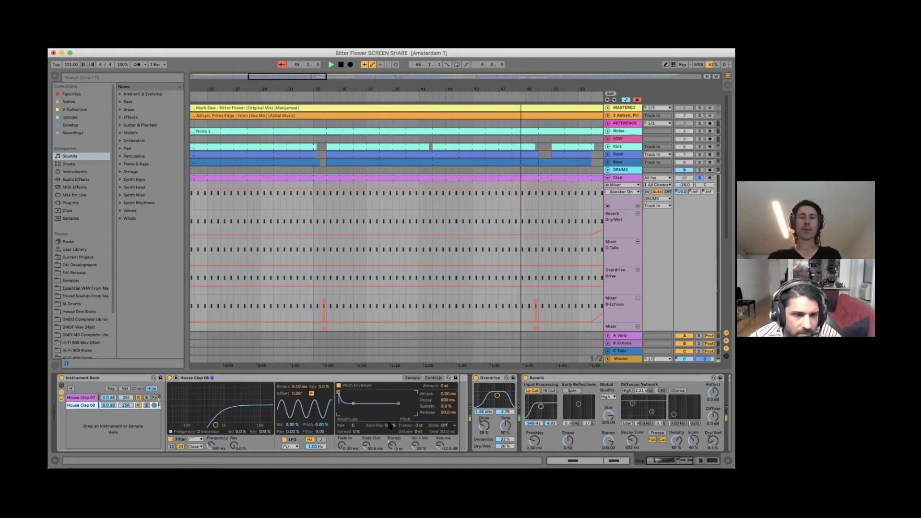
click(81, 397)
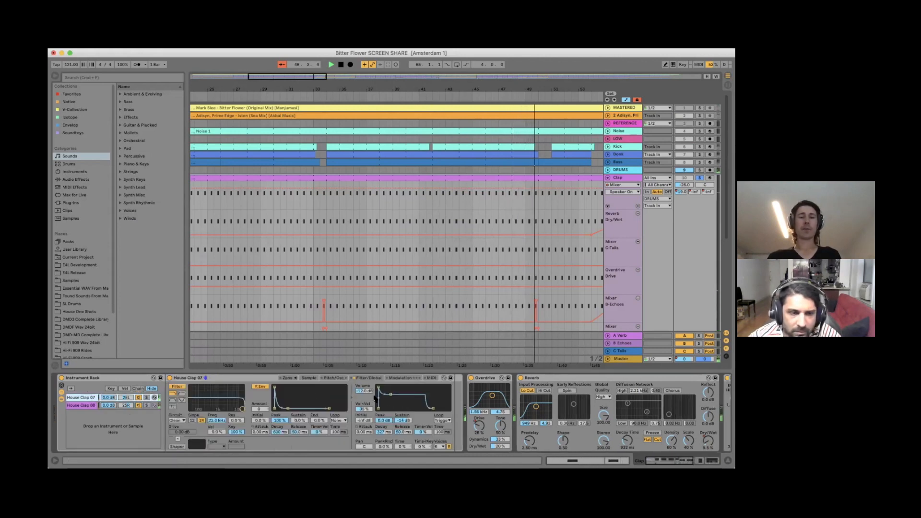
click(87, 404)
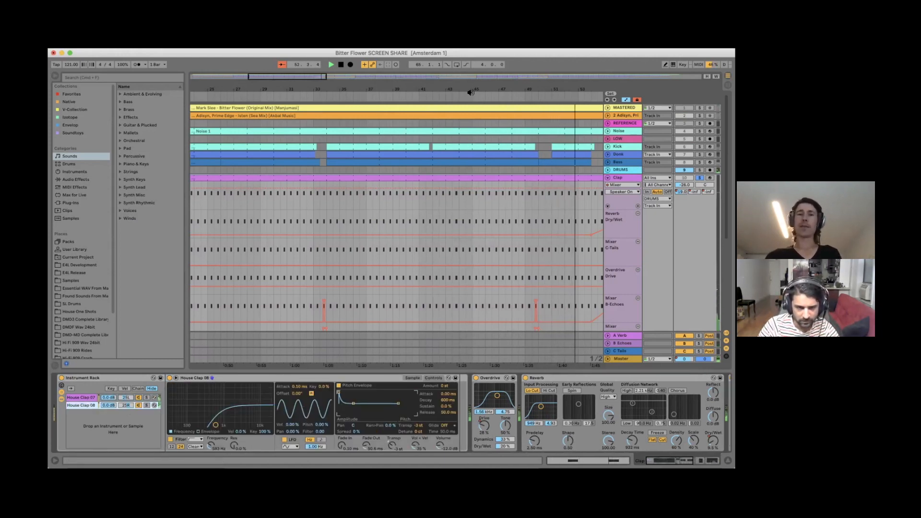
- Examine the Overdrive and Reverb devices against the Clap track's build-up automation, and replay the section from bar 54
drag(465, 89, 468, 89)
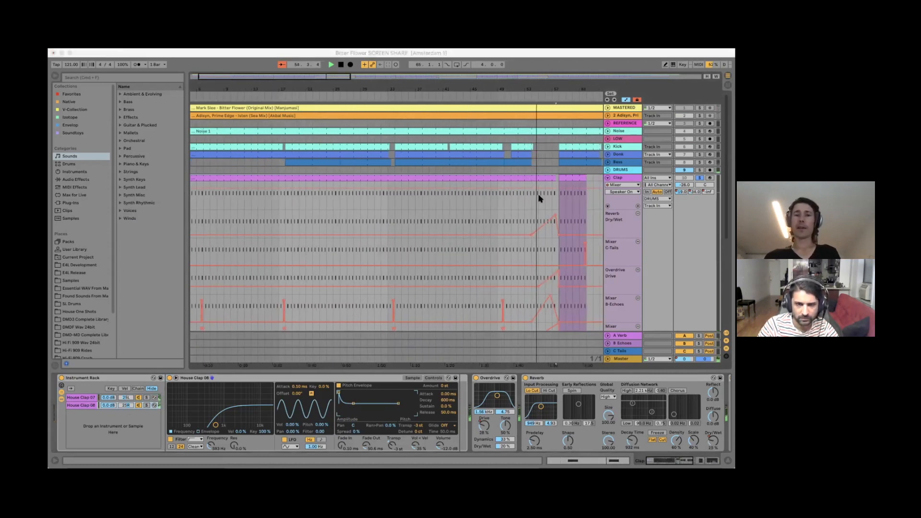
scroll(420, 377, right, 3)
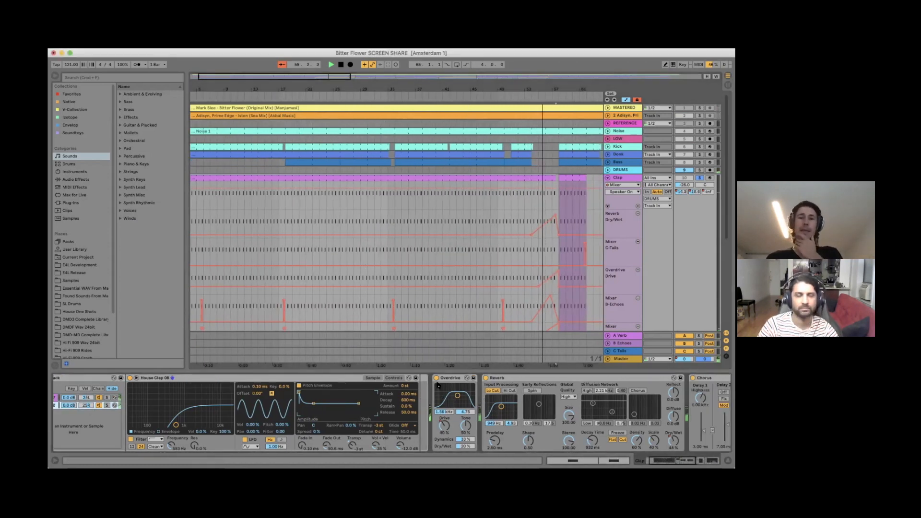
scroll(432, 378, right, 5)
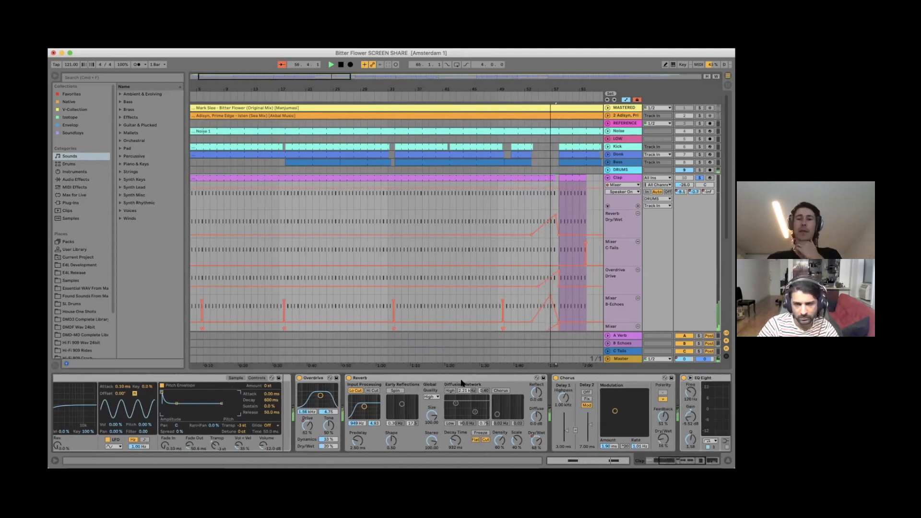
click(463, 379)
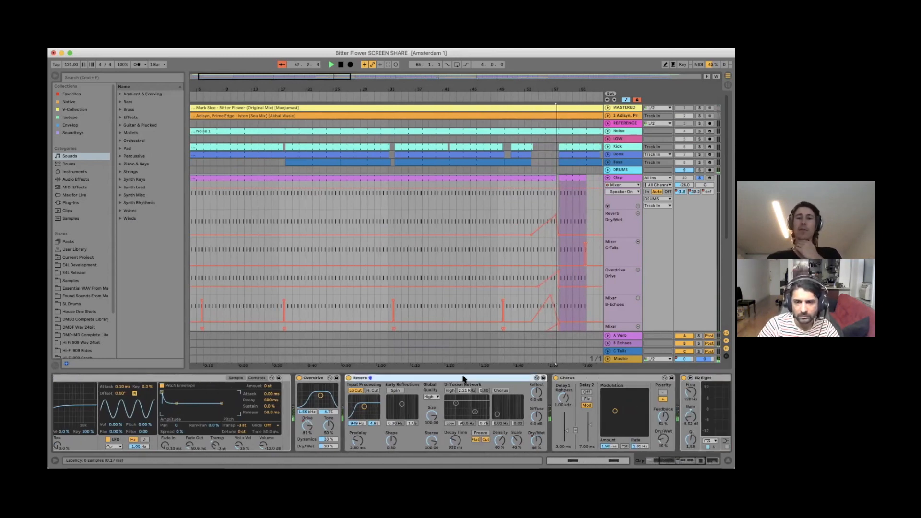
click(531, 214)
key(space)
key(space)
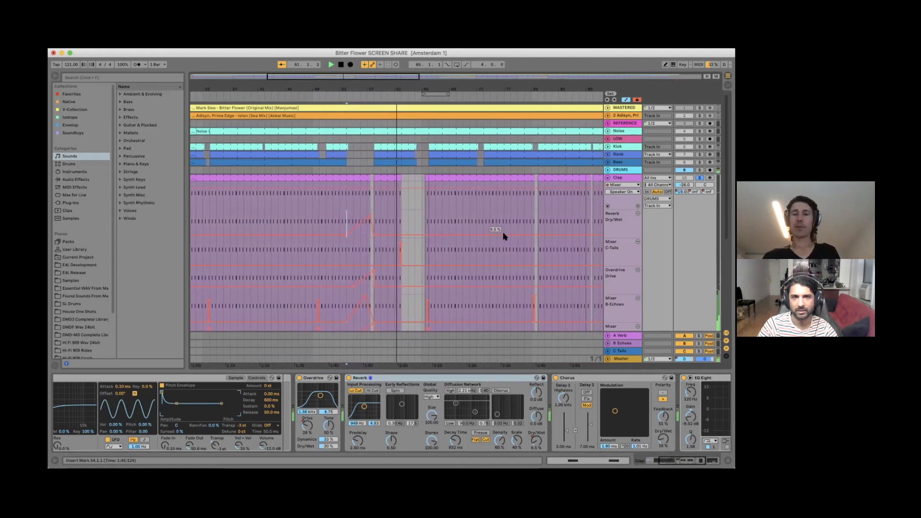
- Inspect the Chorus and EQ Eight at the end of the Clap chain and the track's remaining send automation lanes
scroll(541, 379, right, 3)
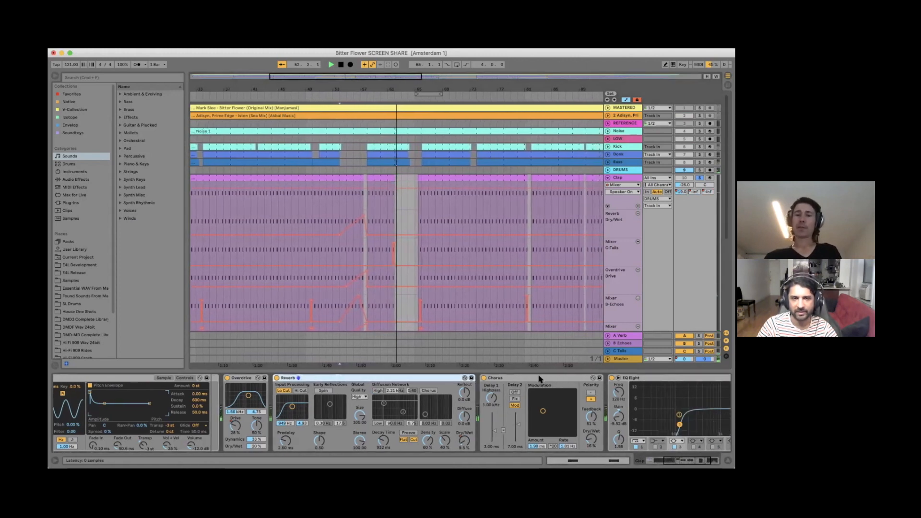
scroll(540, 378, right, 2)
scroll(475, 290, down, 2)
scroll(475, 288, down, 1)
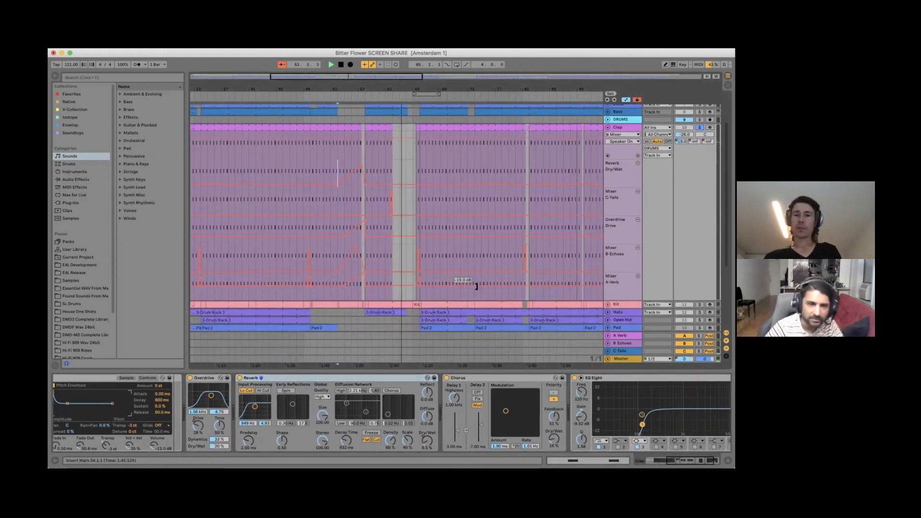
scroll(631, 388, right, 4)
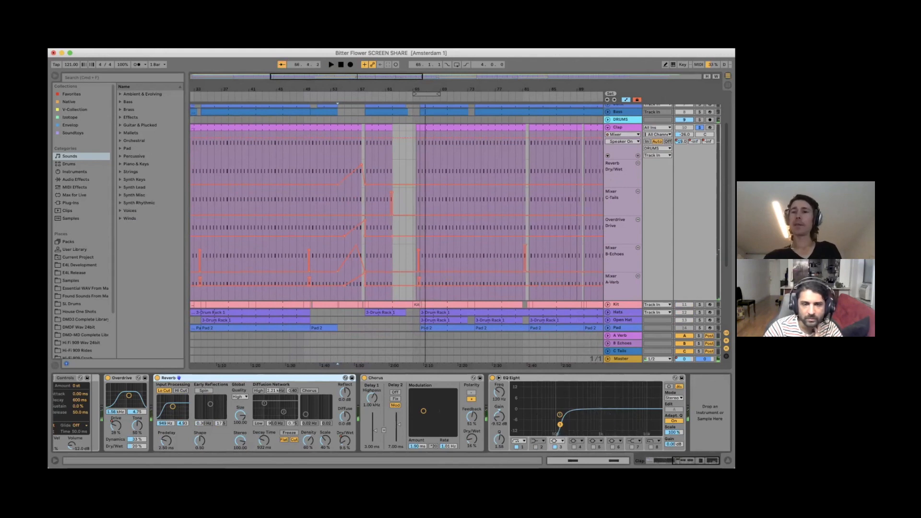
- Fold the Clap track, then solo the Kit track and unfold it to show its automation lanes
click(607, 127)
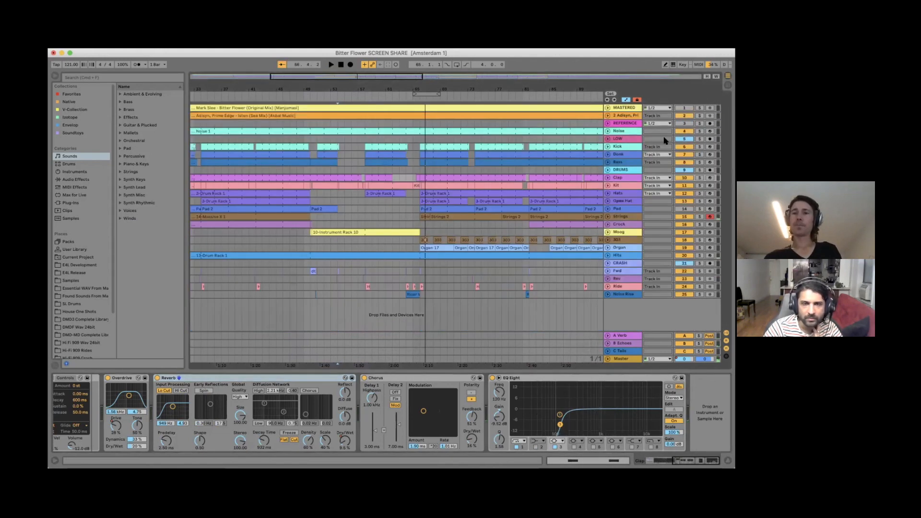
click(699, 185)
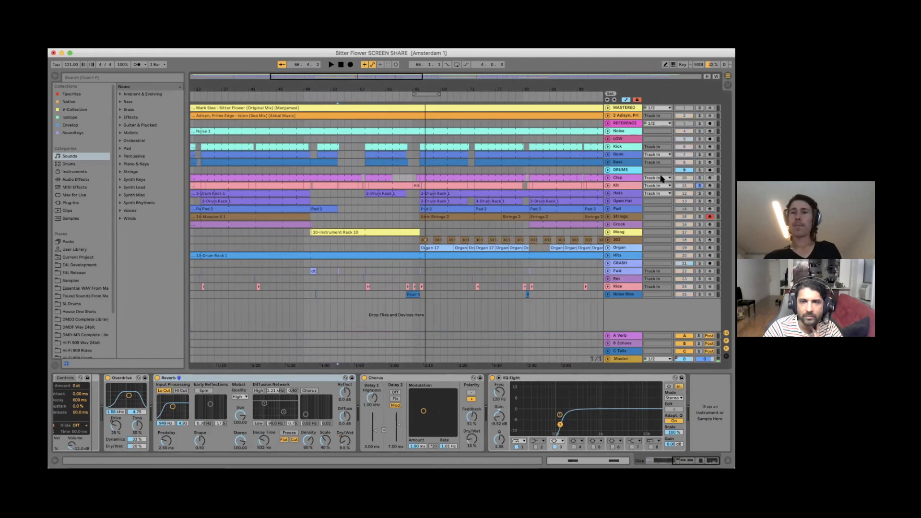
click(607, 186)
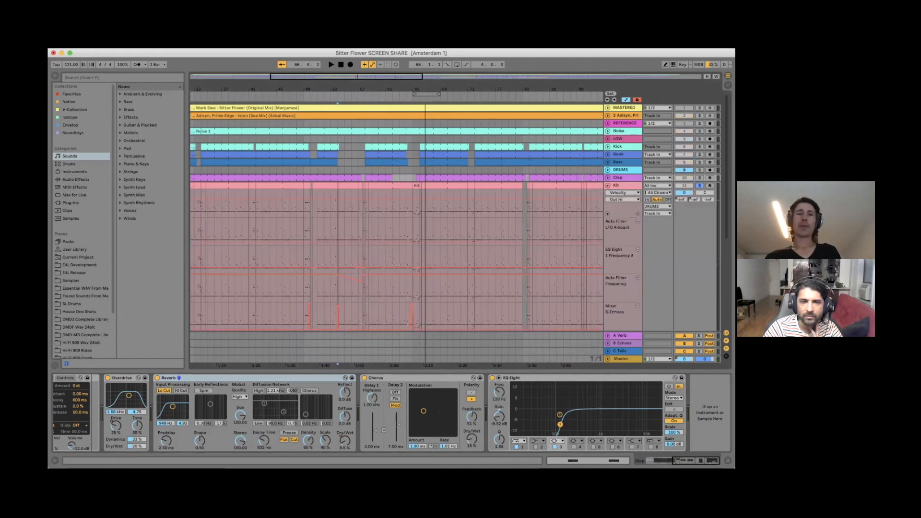
- Show the start of the Kit track, expand its Kit-BrushSizzle Drum Rack to examine the pads and devices, and collapse it
drag(331, 88, 295, 90)
click(193, 233)
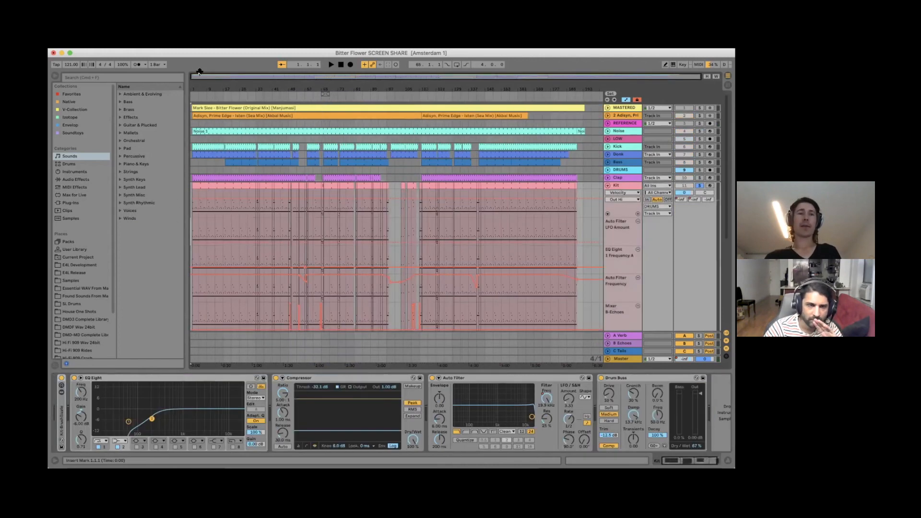
drag(193, 90, 200, 216)
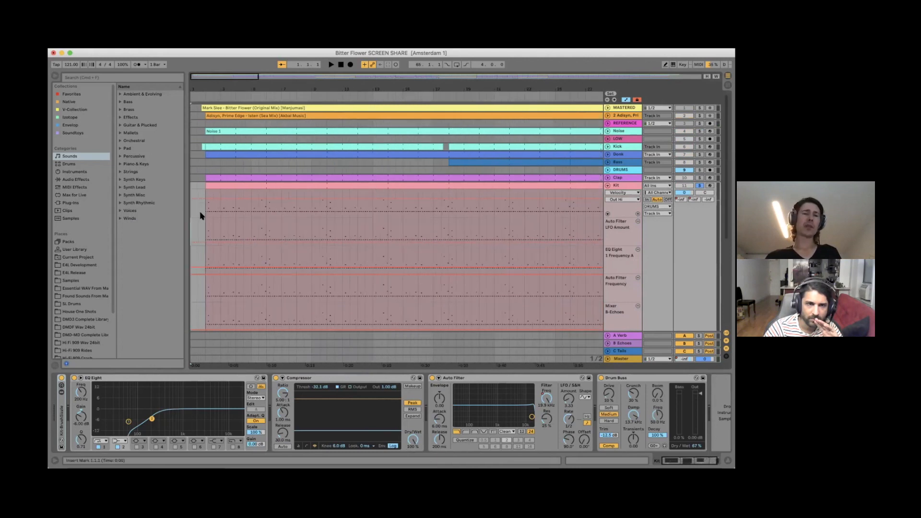
click(213, 185)
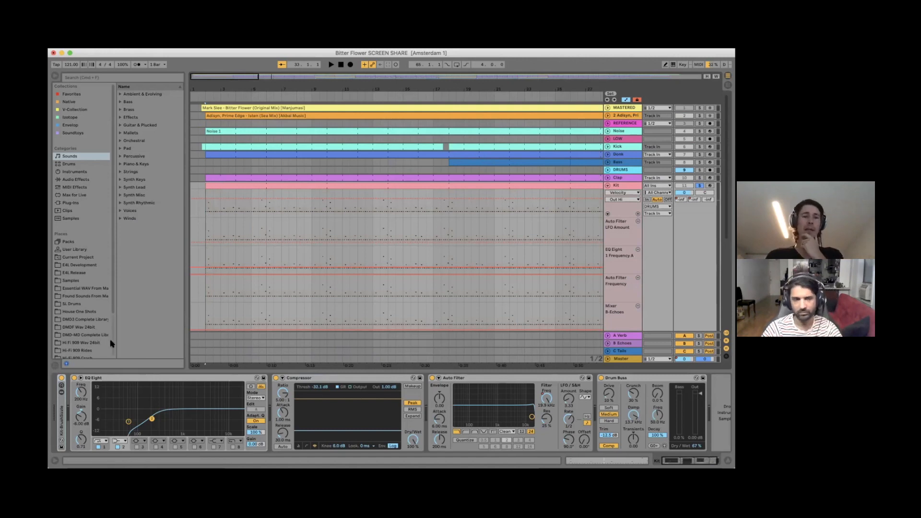
click(62, 411)
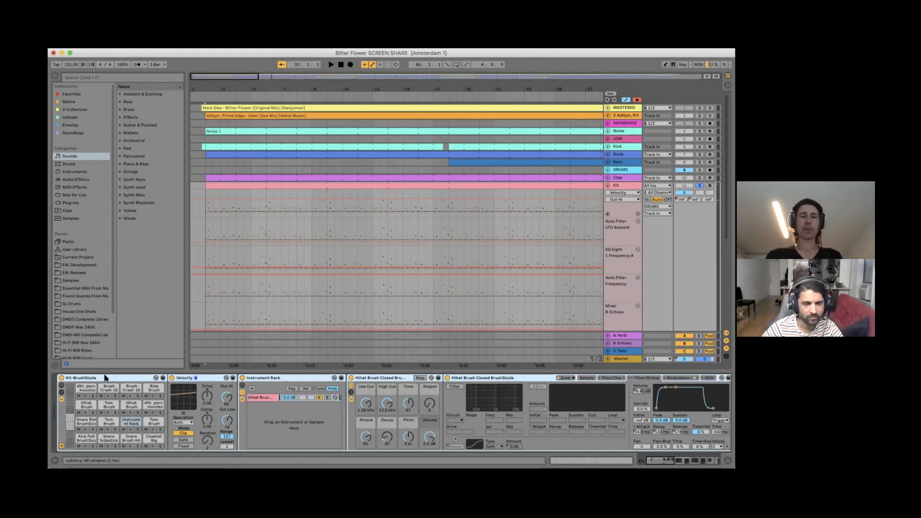
double_click(105, 377)
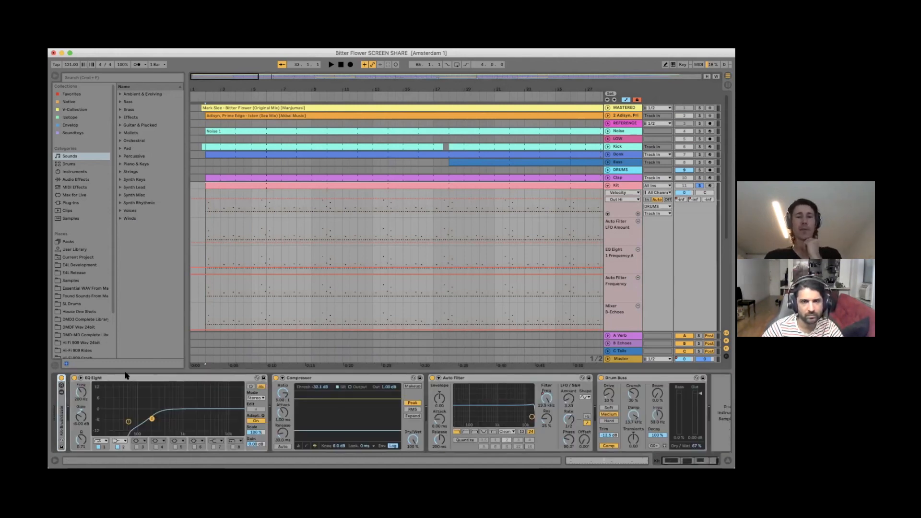
- Open the Kit track's first clip in the MIDI editor, play it, and enlarge the editor to show more drum rows
click(254, 184)
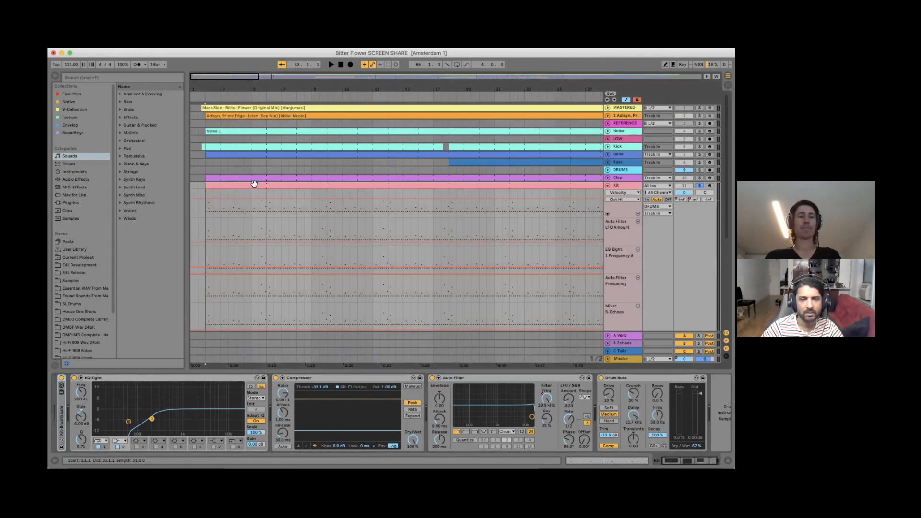
double_click(254, 183)
key(space)
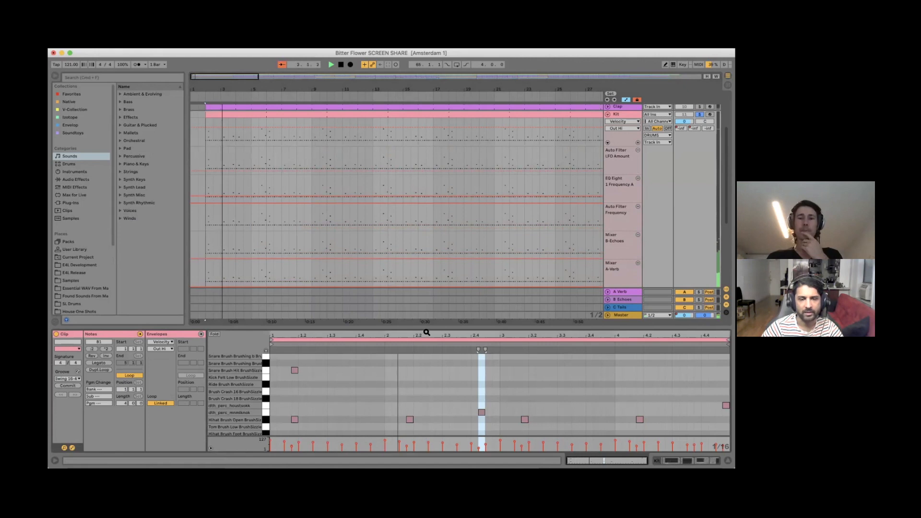
scroll(430, 347, down, 4)
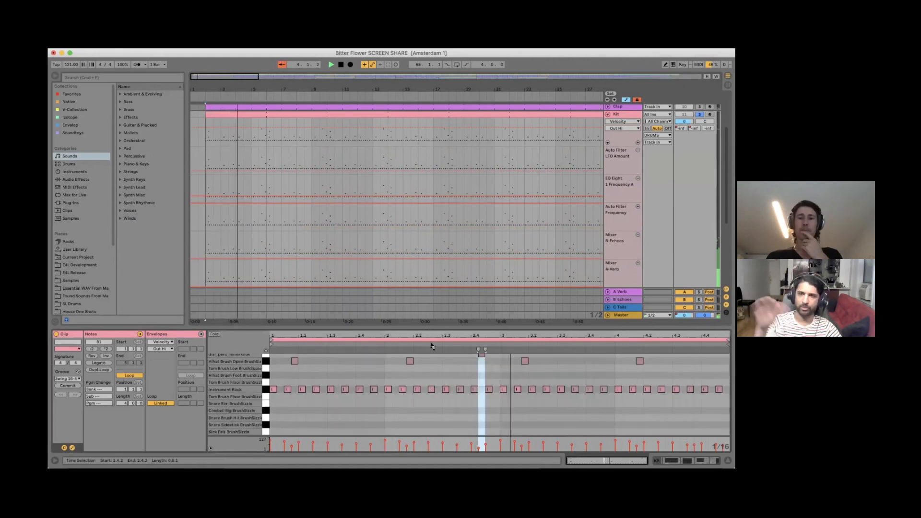
drag(415, 326, 418, 247)
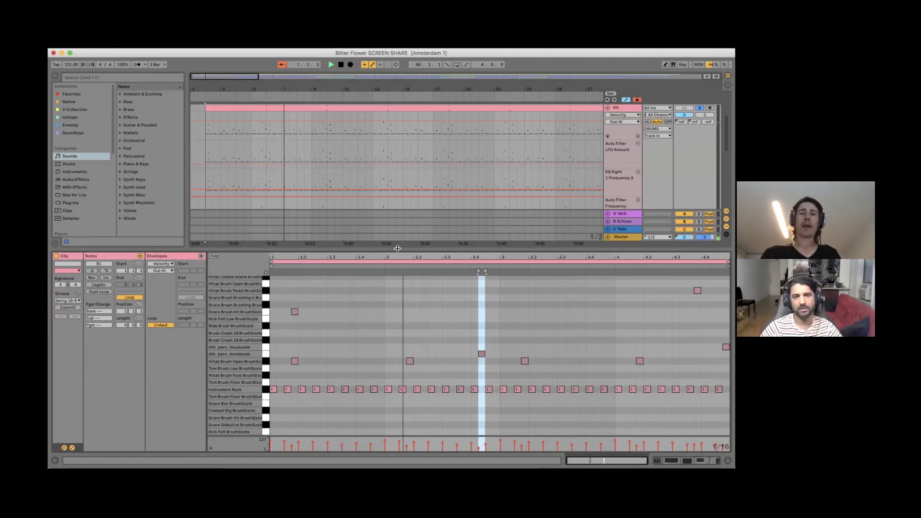
drag(395, 250, 396, 257)
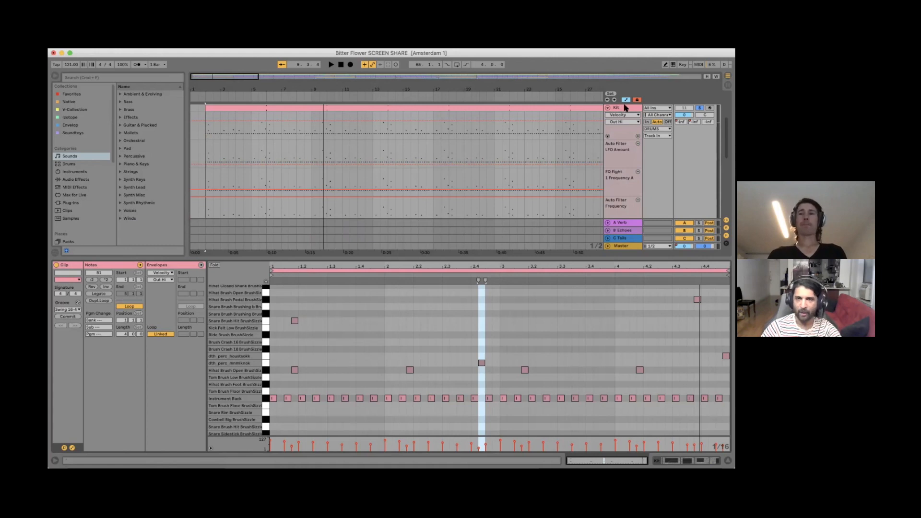
- Look at the Kit track's clips around bars 46 to 55 and select the clip running from bar 42 to 49
drag(483, 85, 253, 87)
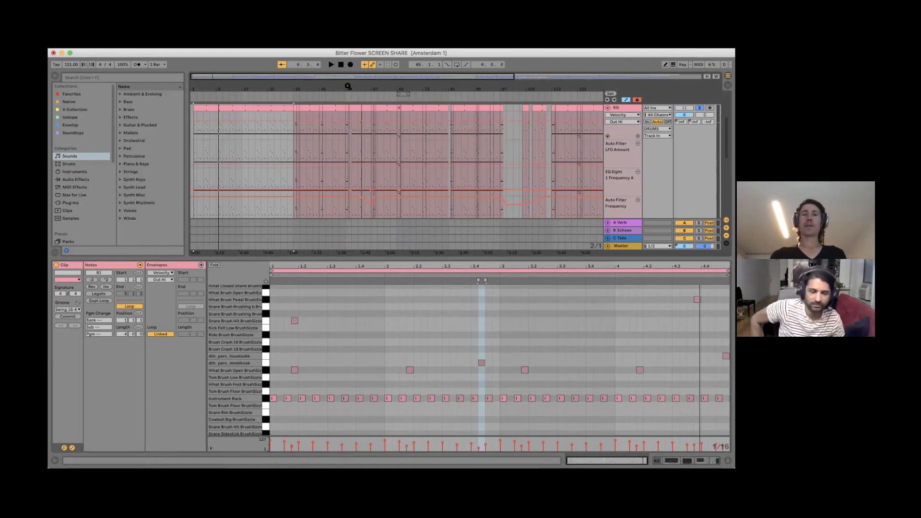
mouse_move(346, 87)
mouse_down()
mouse_move(346, 125)
mouse_move(329, 126)
mouse_up()
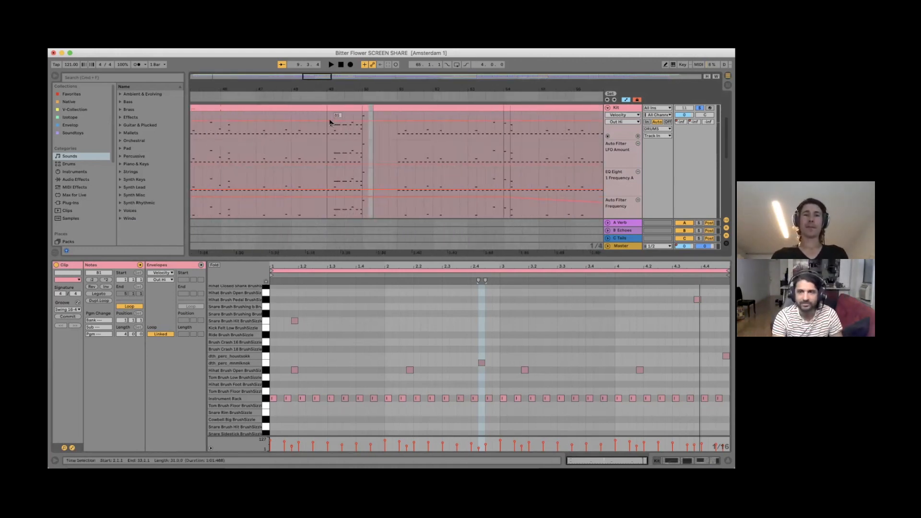
click(238, 126)
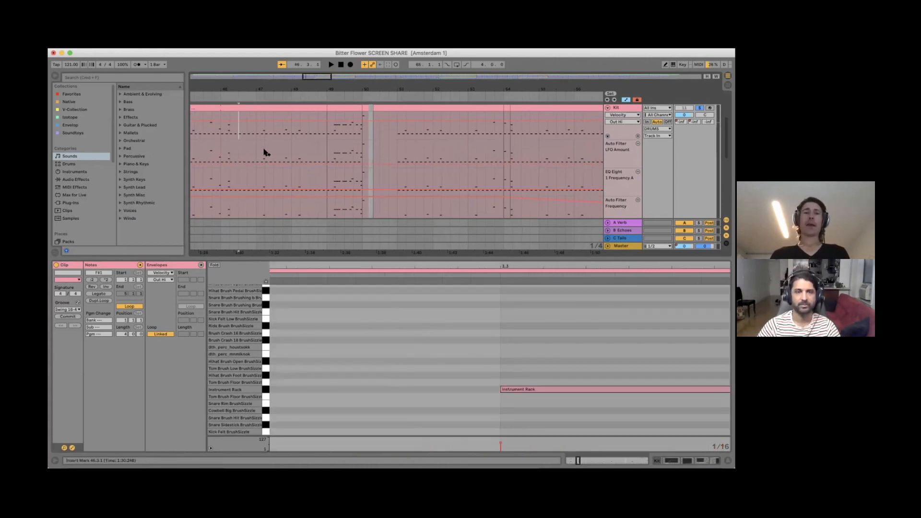
click(266, 107)
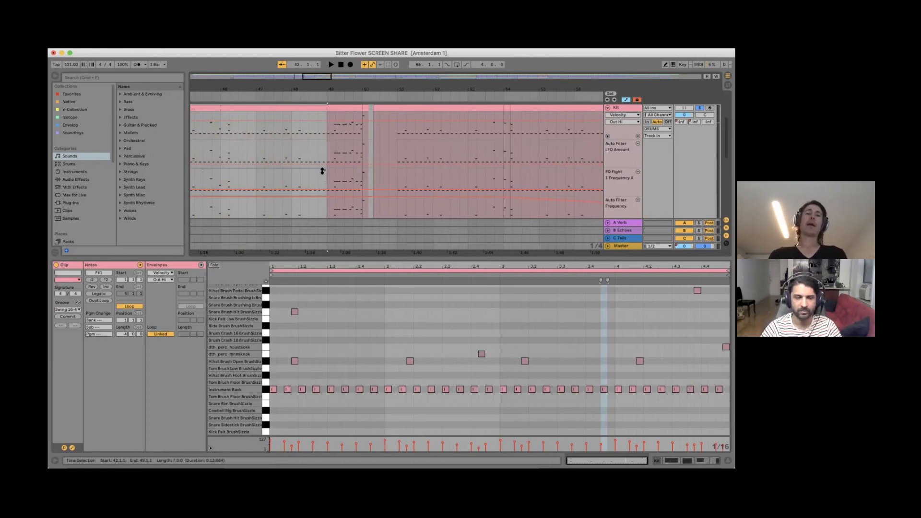
- Play the Kit track's fill from bar 49, stop playback, and examine the notes of the one-bar fill clip there
click(326, 155)
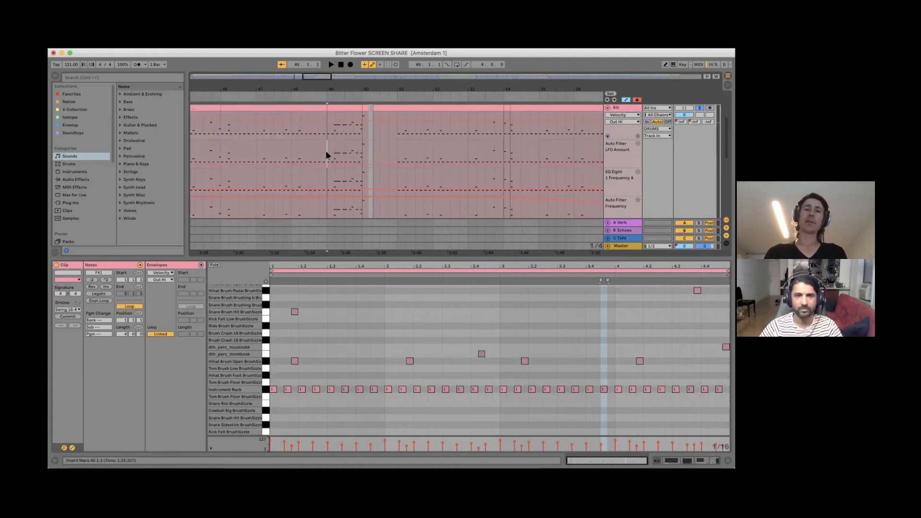
key(space)
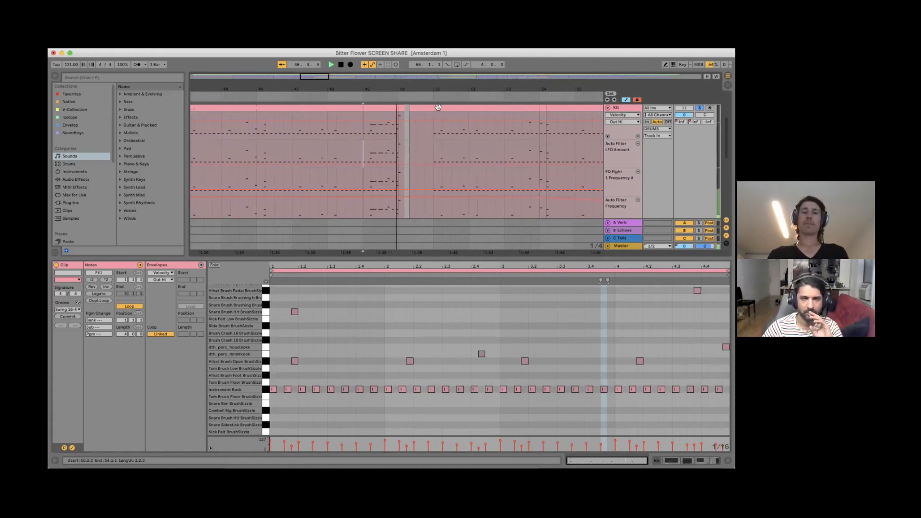
key(space)
click(370, 107)
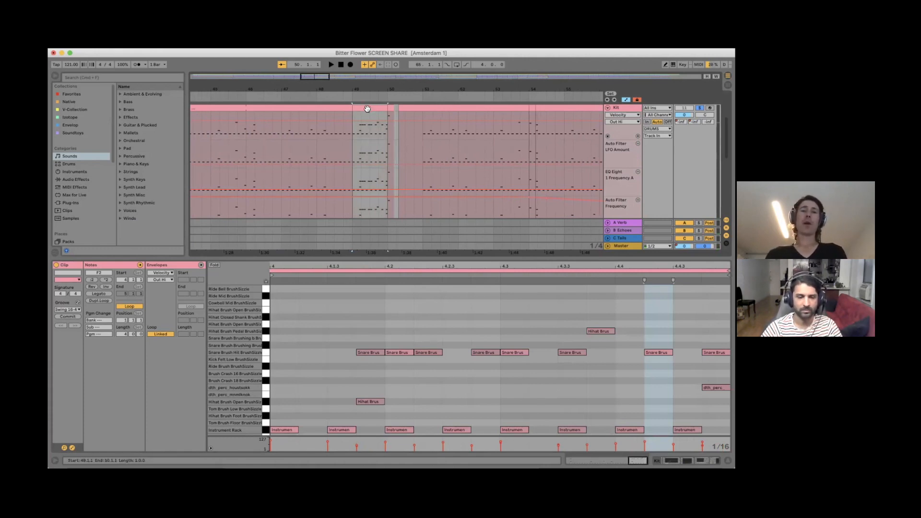
click(458, 133)
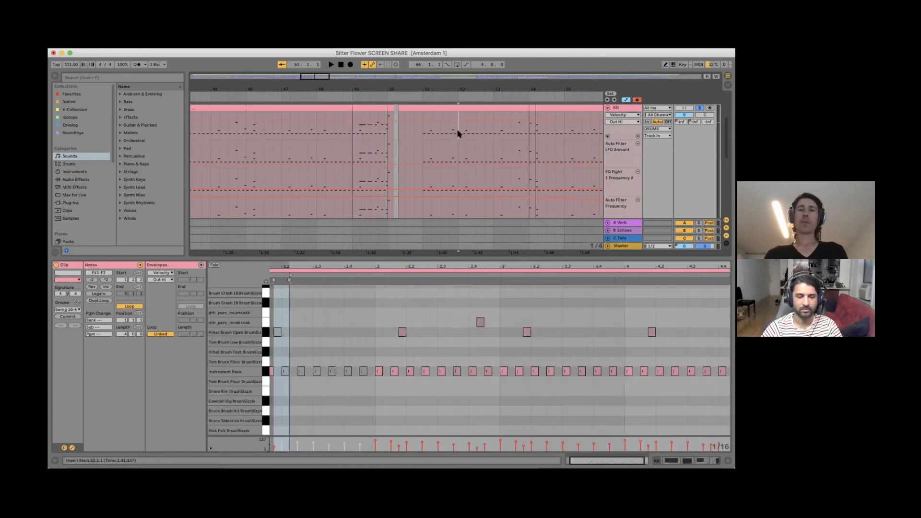
drag(427, 89, 397, 128)
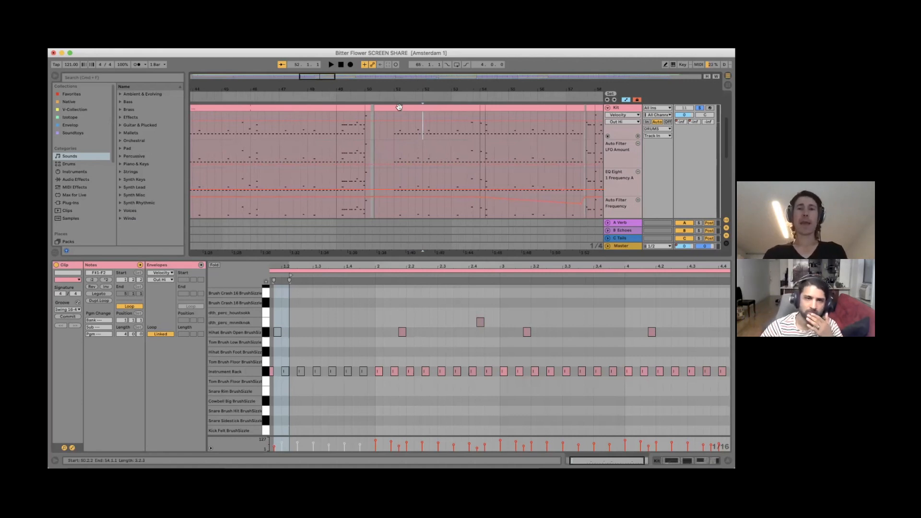
- Split the Kit track's clip at bars 46 and 47 to isolate a one-bar clip
click(249, 123)
drag(250, 89, 250, 103)
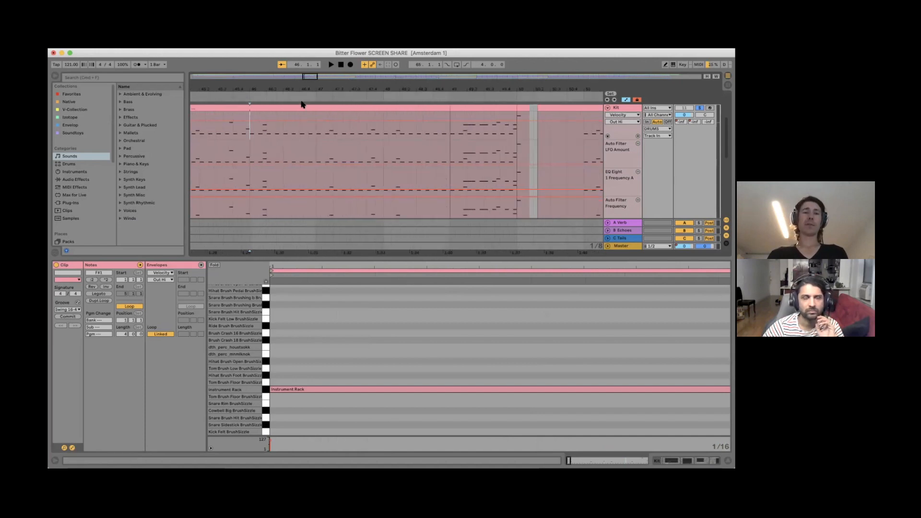
click(314, 128)
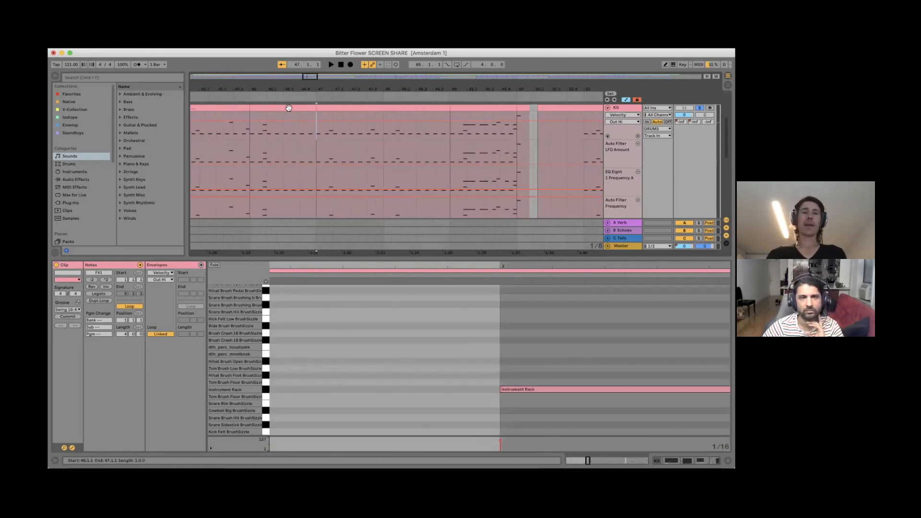
- Examine the notes of the Kit track's one-bar clip at bar 46 and of its fill clip at bar 49
drag(313, 128, 250, 128)
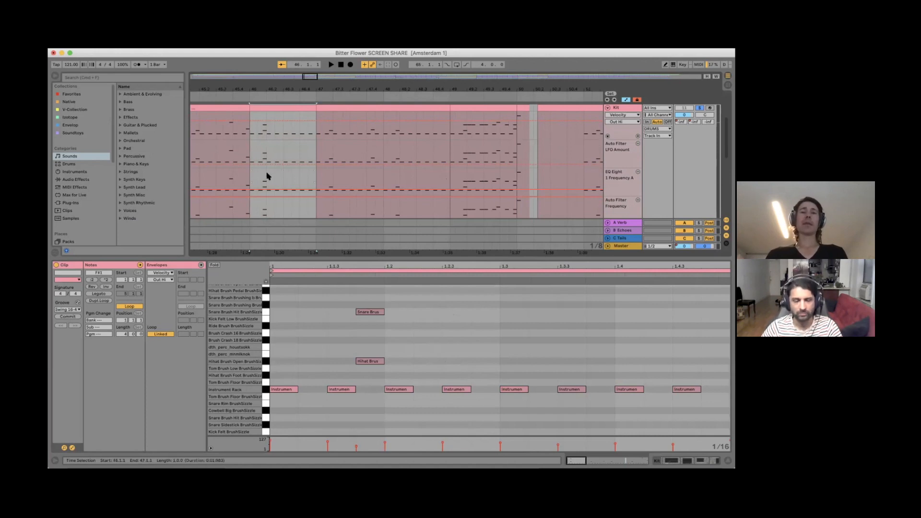
click(249, 148)
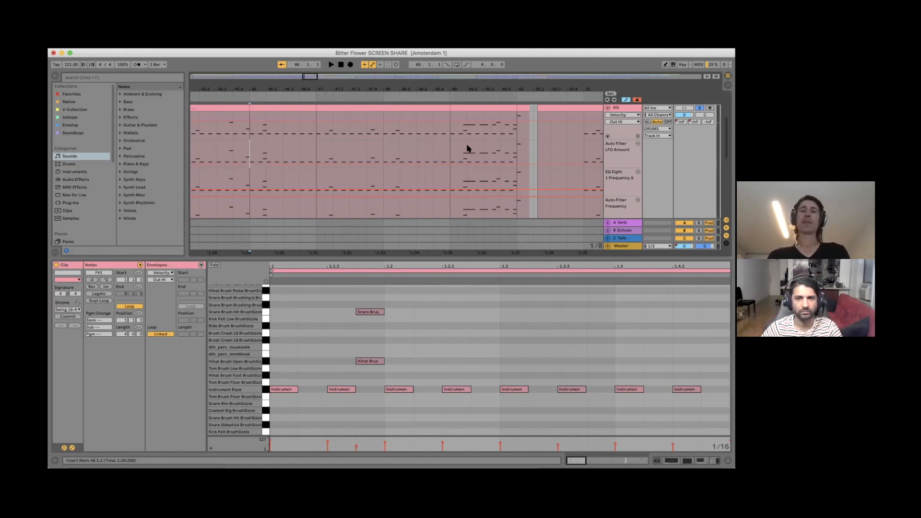
click(470, 107)
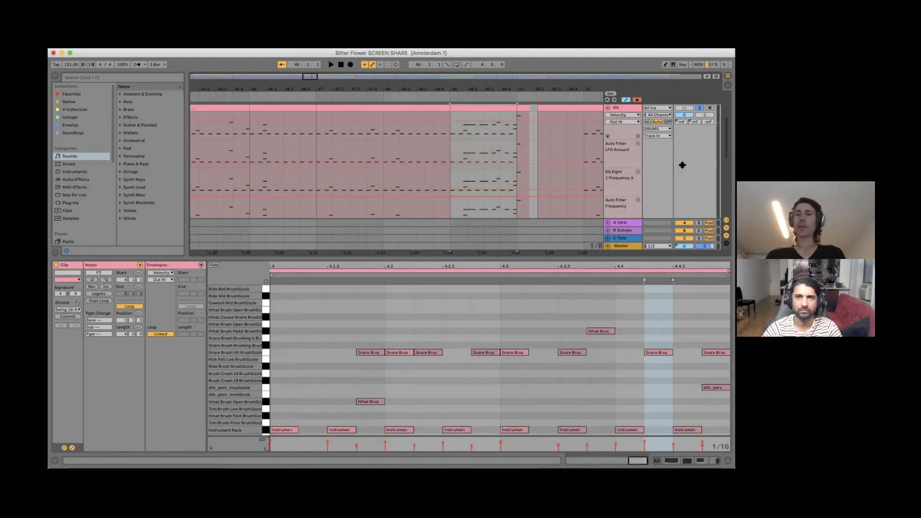
- Unsolo the Kit track and fold it
click(684, 108)
click(699, 108)
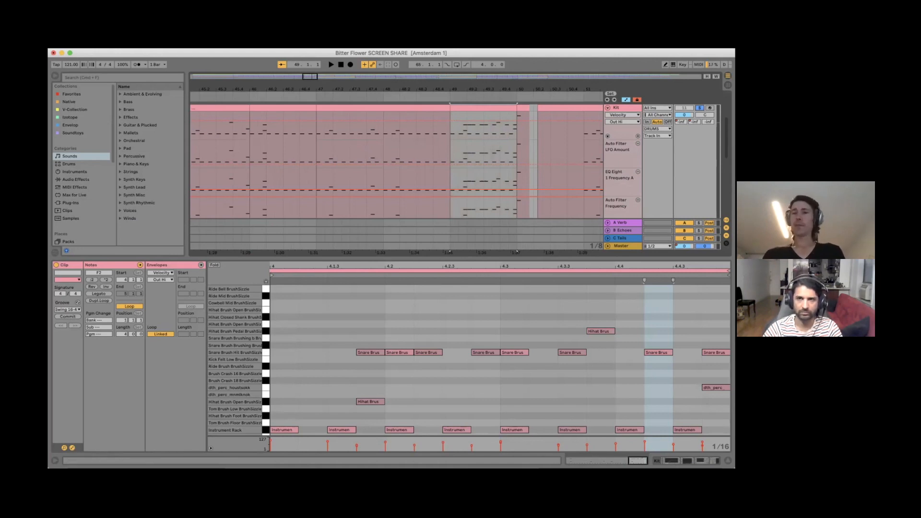
click(619, 114)
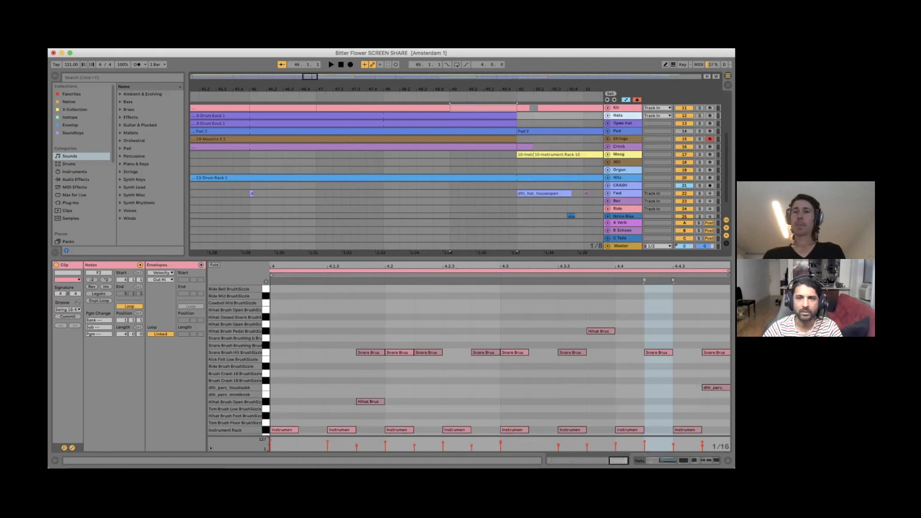
- Solo and unfold the Hats track and play its clip from bar 46
click(698, 115)
click(607, 115)
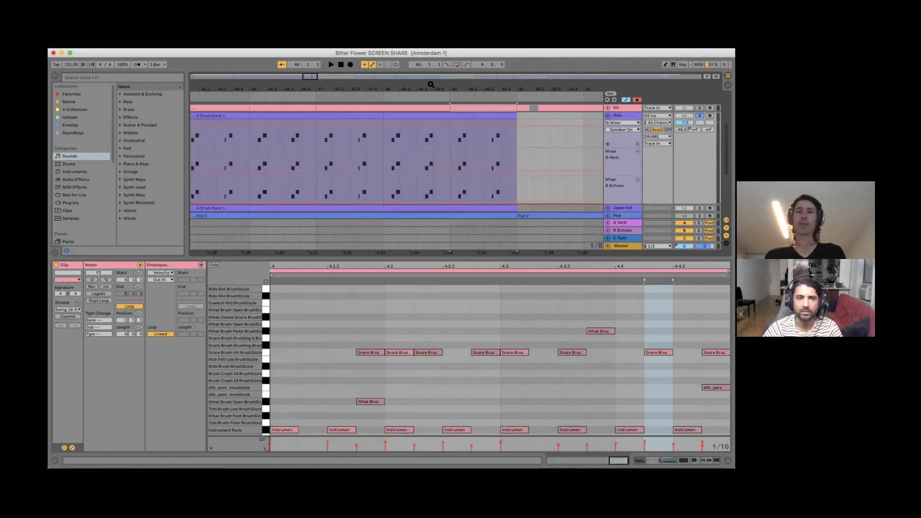
mouse_move(431, 84)
mouse_down()
mouse_move(430, 50)
mouse_move(431, 72)
mouse_up()
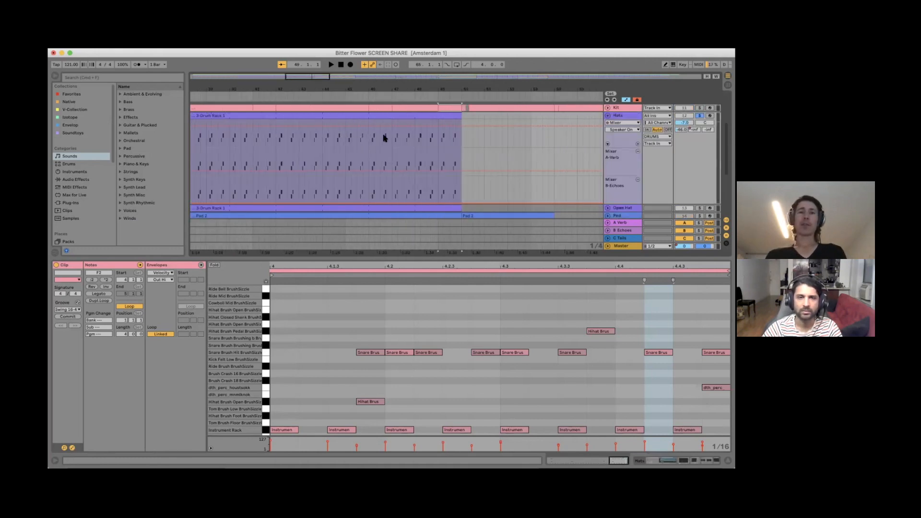
click(375, 145)
key(space)
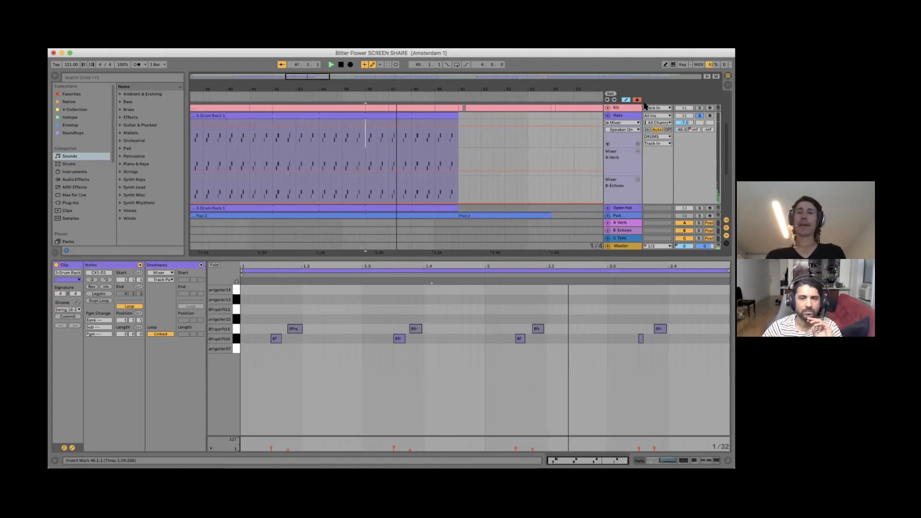
- Play the Hats track together with the soloed Kit track from bar 42
click(269, 148)
click(261, 147)
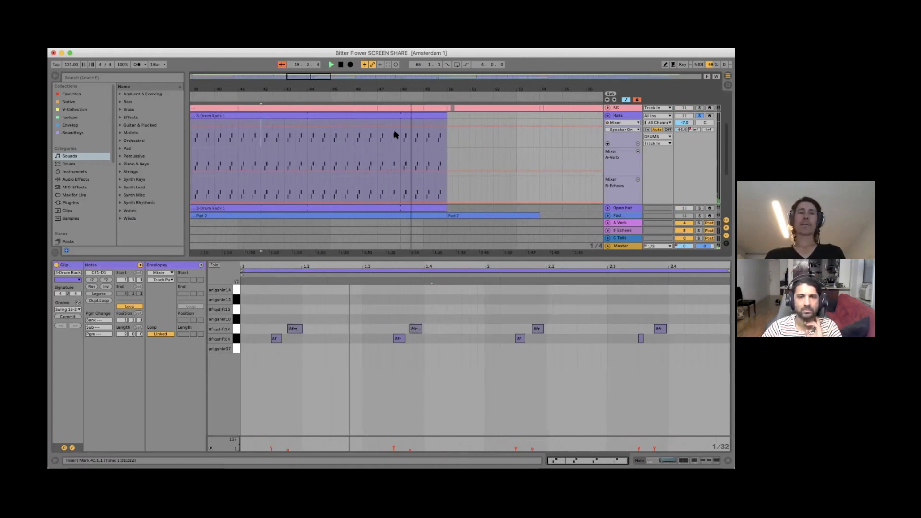
key(space)
key(space)
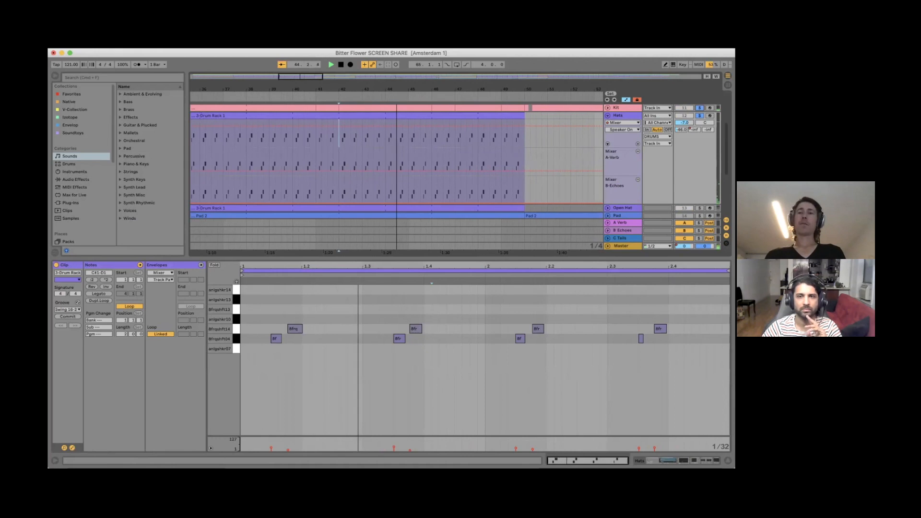
- Stop playback, view the Hats track's Drum Rack device chain, and open its clip in the MIDI editor
click(612, 116)
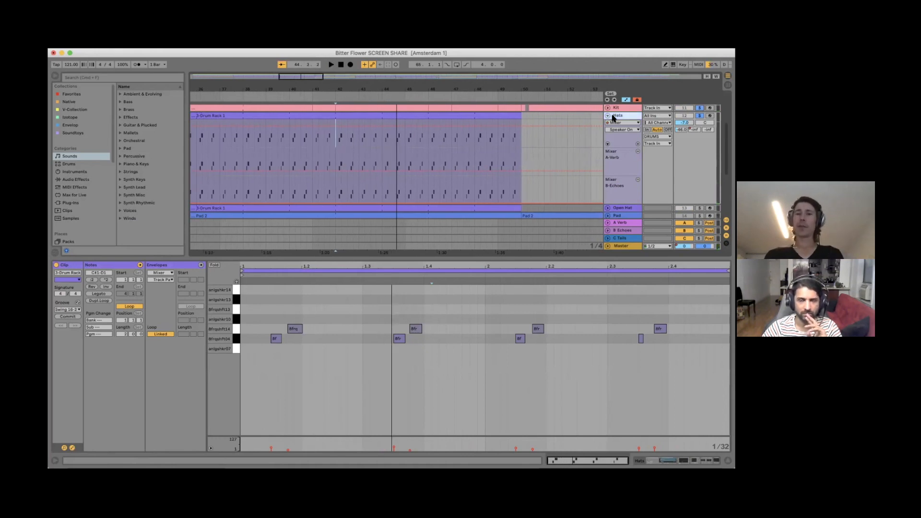
key(shift+Tab)
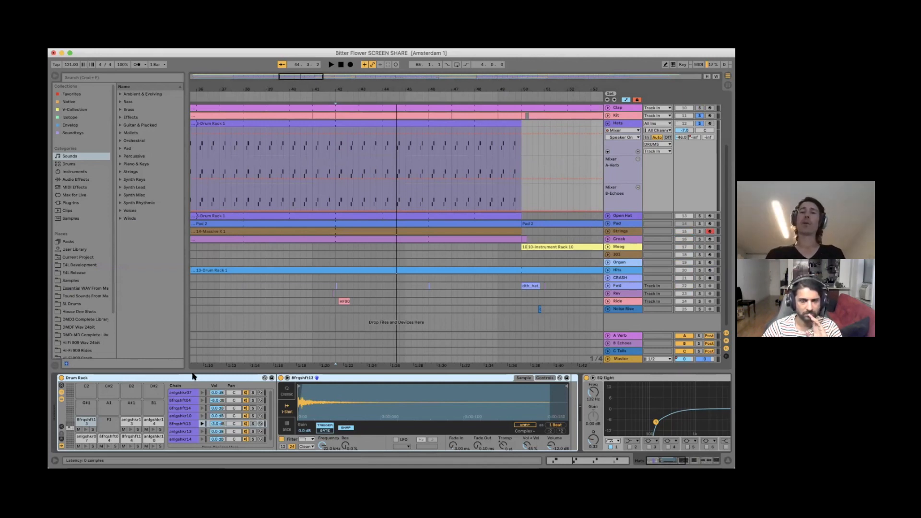
click(287, 125)
key(shift+Tab)
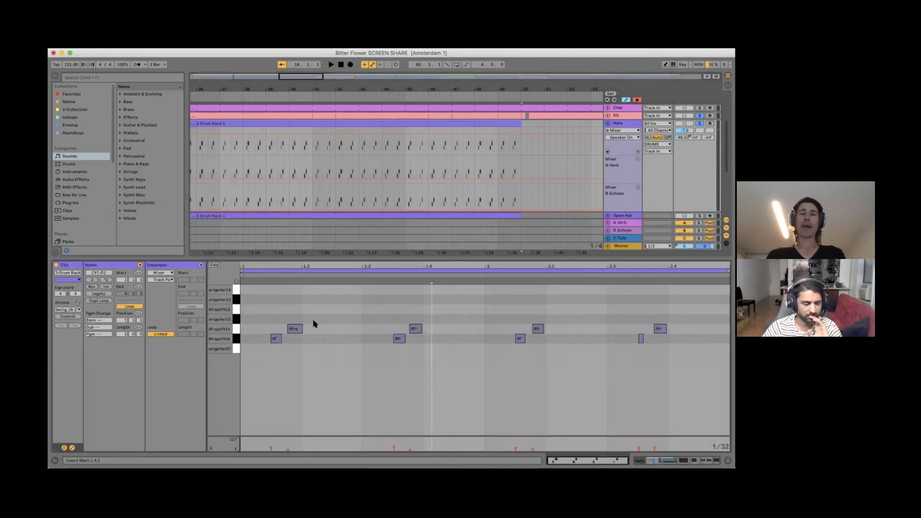
- Select the D1 notes in the Hats clip and check them against the track's Drum Rack pads
drag(283, 312, 685, 344)
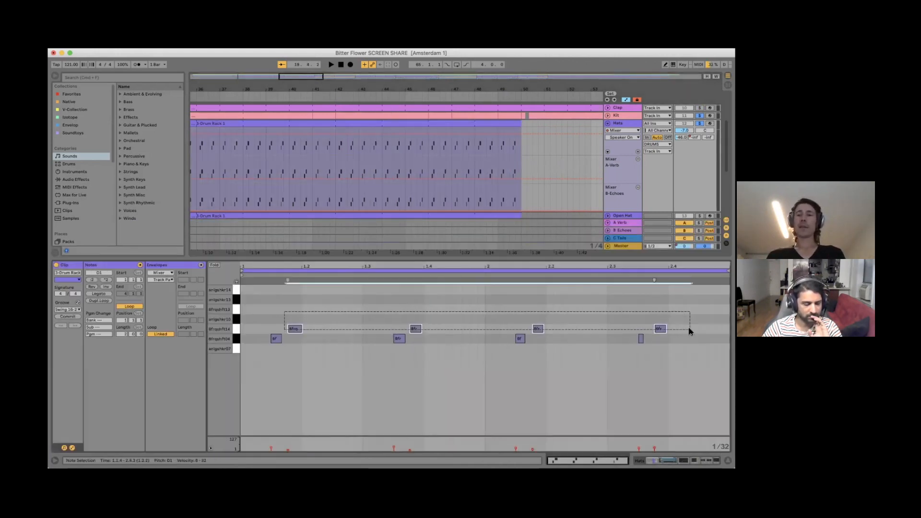
click(660, 329)
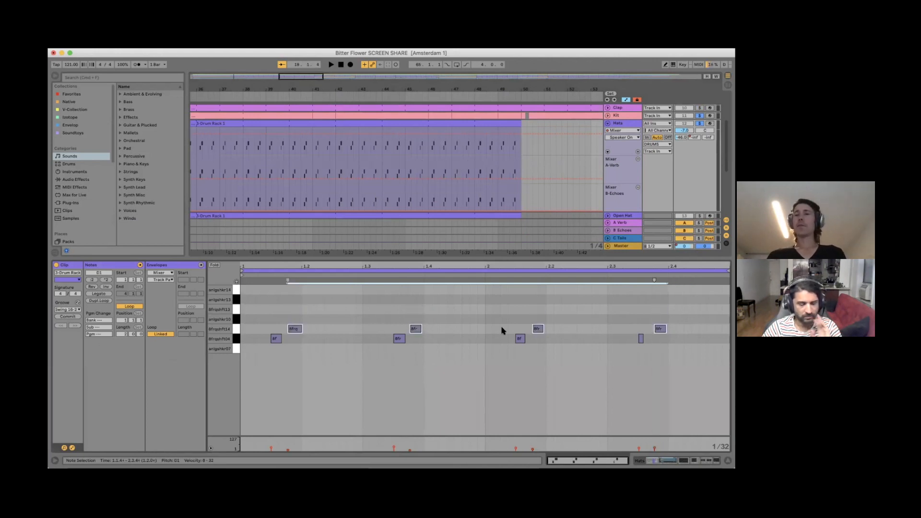
key(shift+Tab)
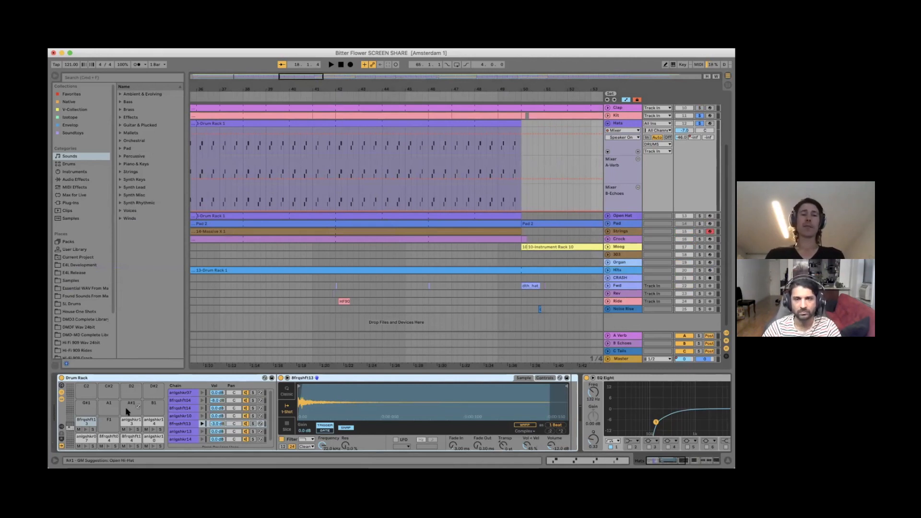
key(shift+Tab)
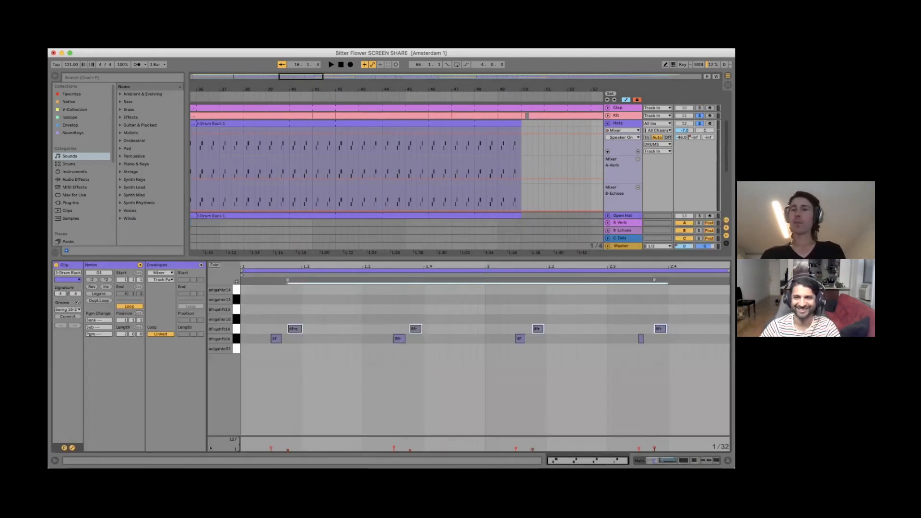
- Unsolo and fold the Hats track, and unfold the Open Hat track with its device chain shown
click(699, 123)
click(607, 123)
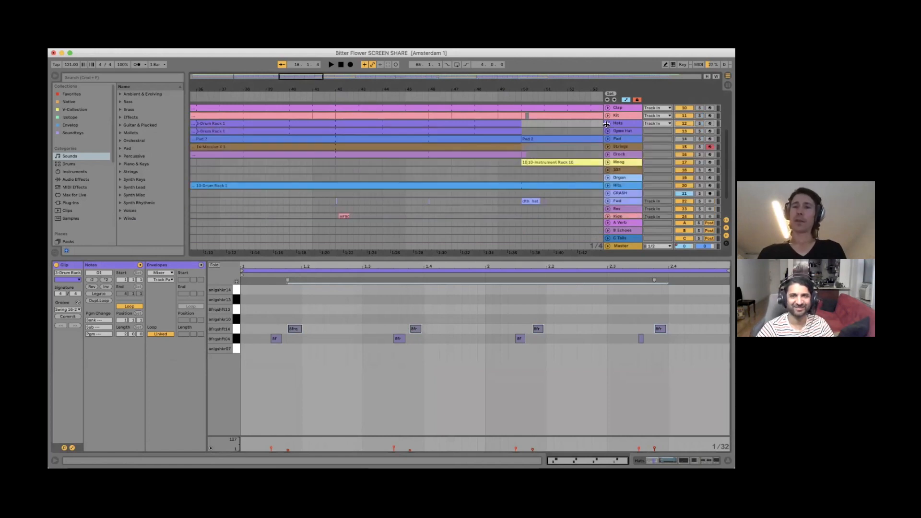
click(608, 131)
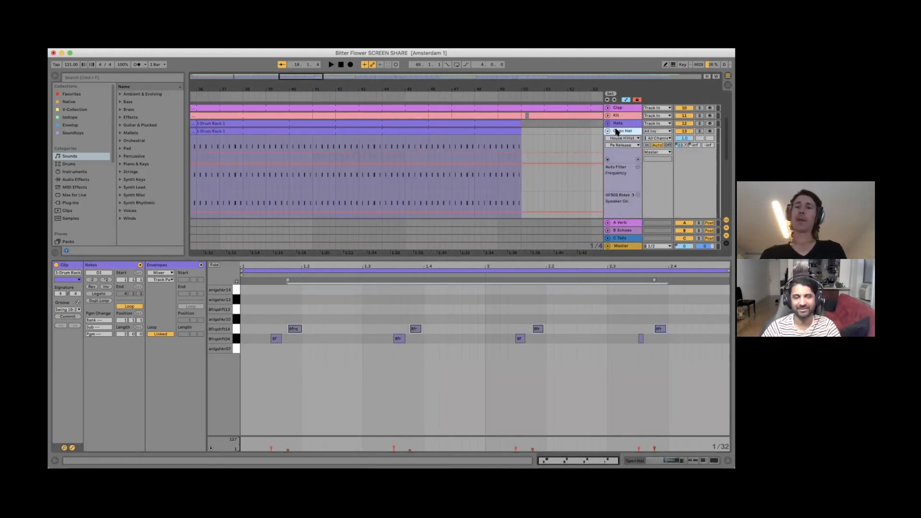
click(617, 132)
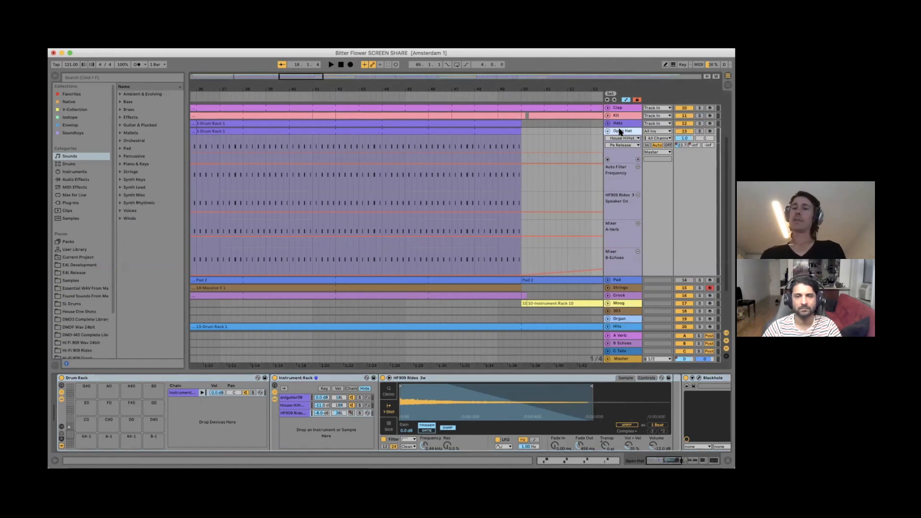
- Solo the Open Hat track, play it from bar 41, and stop playback with the whole arrangement in view
click(700, 131)
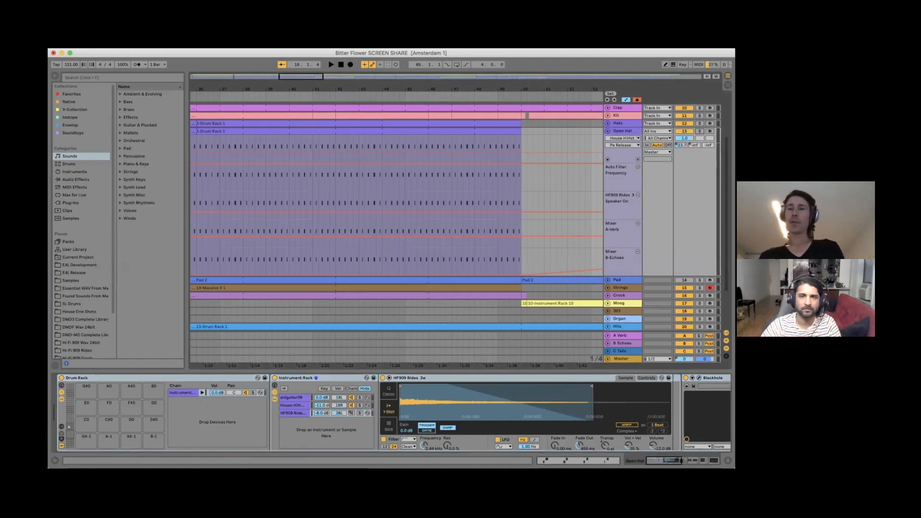
click(323, 191)
key(space)
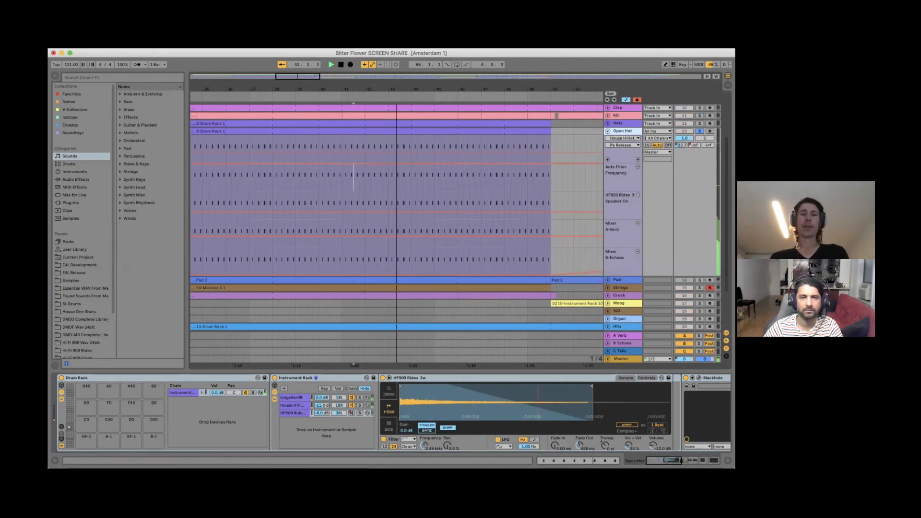
drag(384, 89, 383, 35)
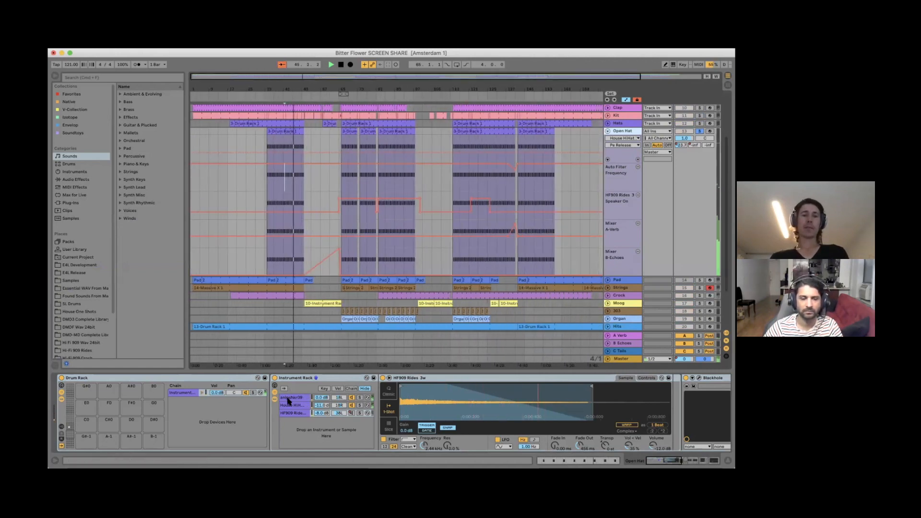
key(space)
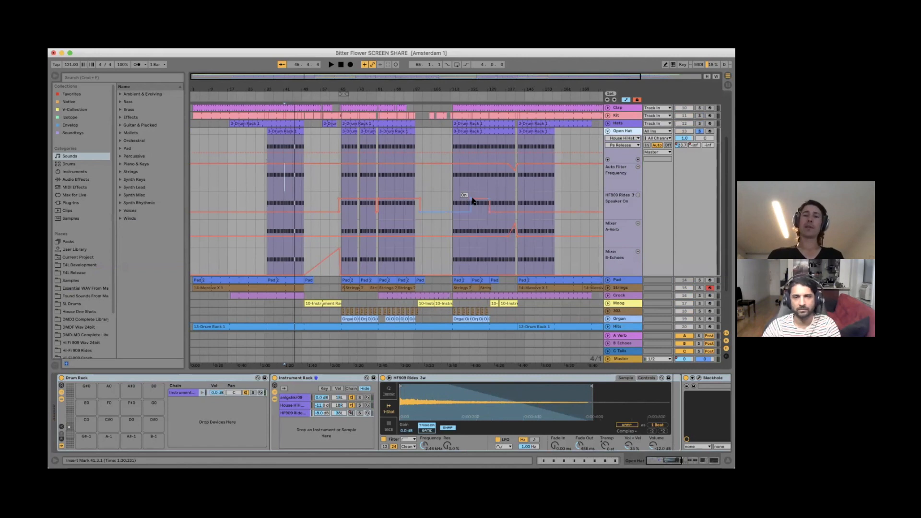
- Play the Open Hat track from bar 119 through the section where automation switches on the HF909 Rides chain
drag(493, 86, 486, 90)
click(429, 194)
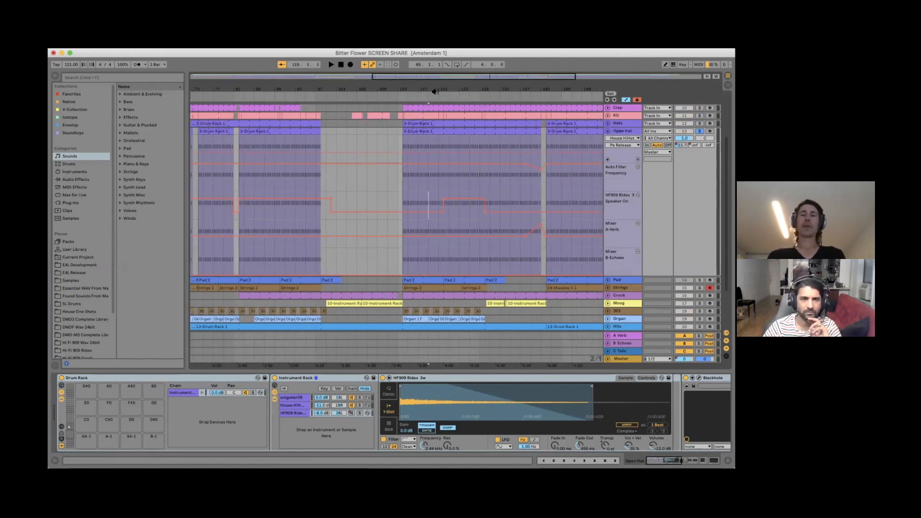
key(space)
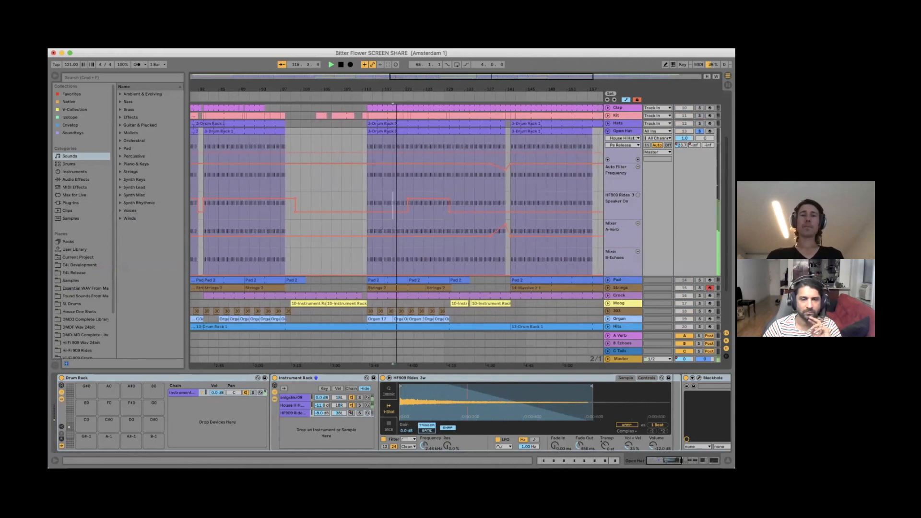
drag(413, 85, 409, 87)
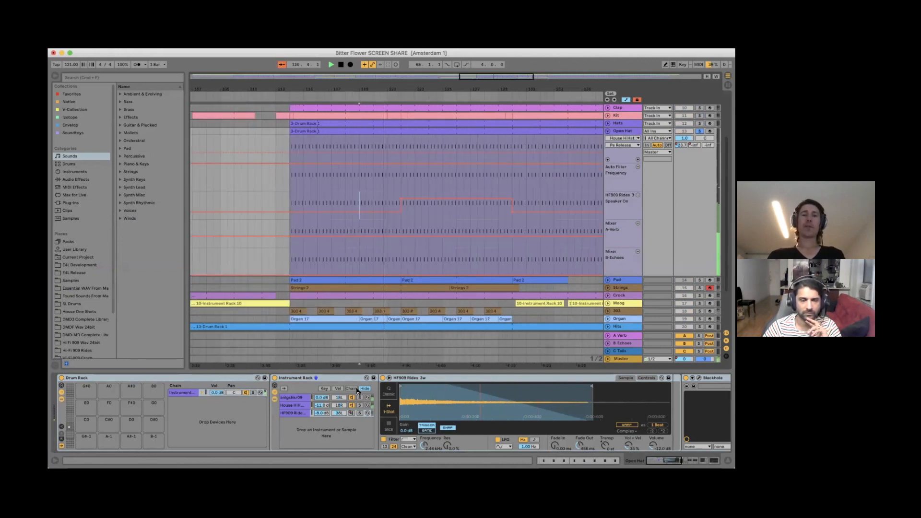
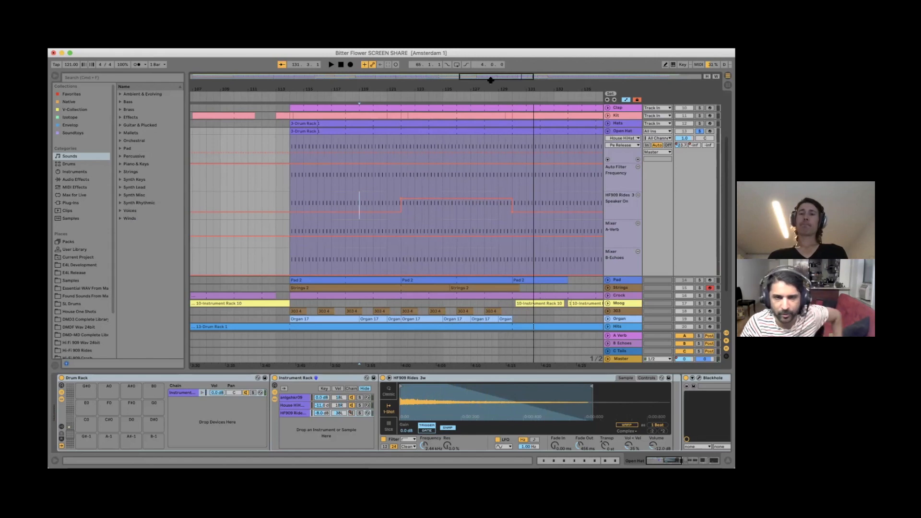
- Unsolo and fold the Open Hat track and return to the full arrangement view
drag(490, 83, 452, 84)
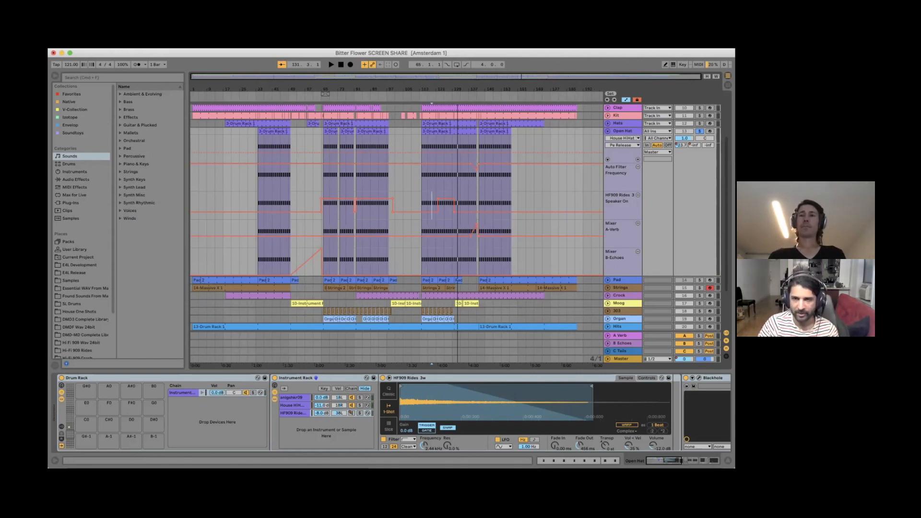
click(699, 131)
click(607, 131)
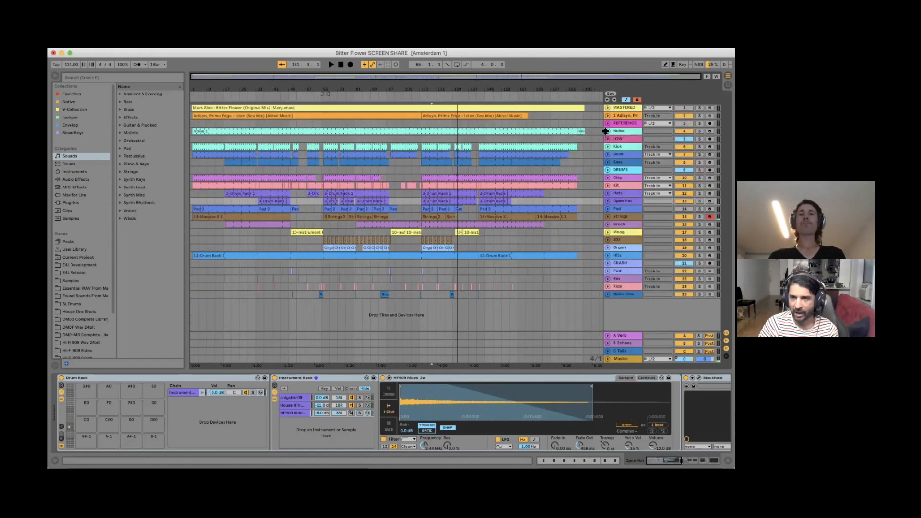
- Examine the Pad track's device chain and automation lanes, and fold the track again
click(618, 209)
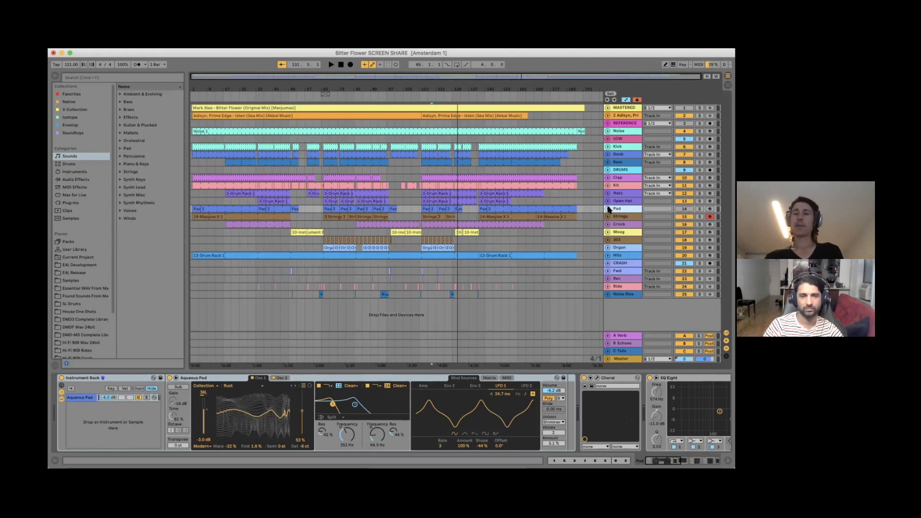
click(607, 209)
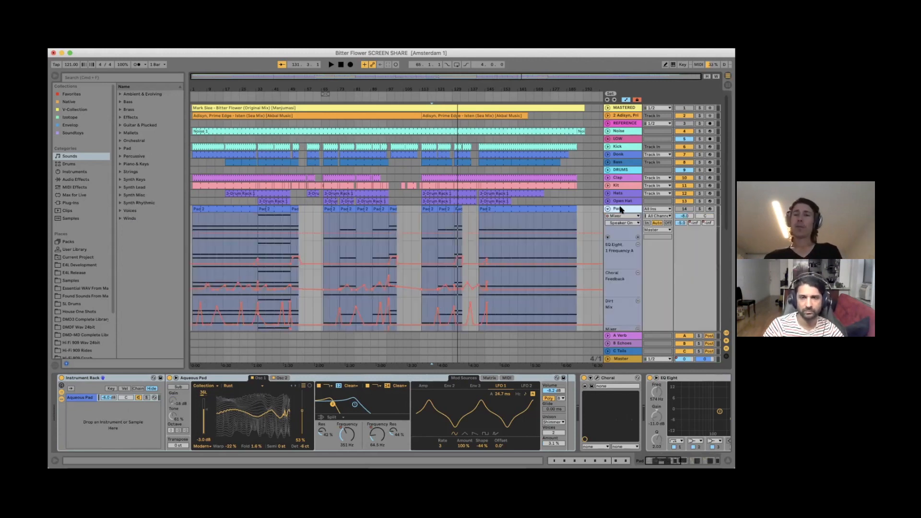
click(607, 209)
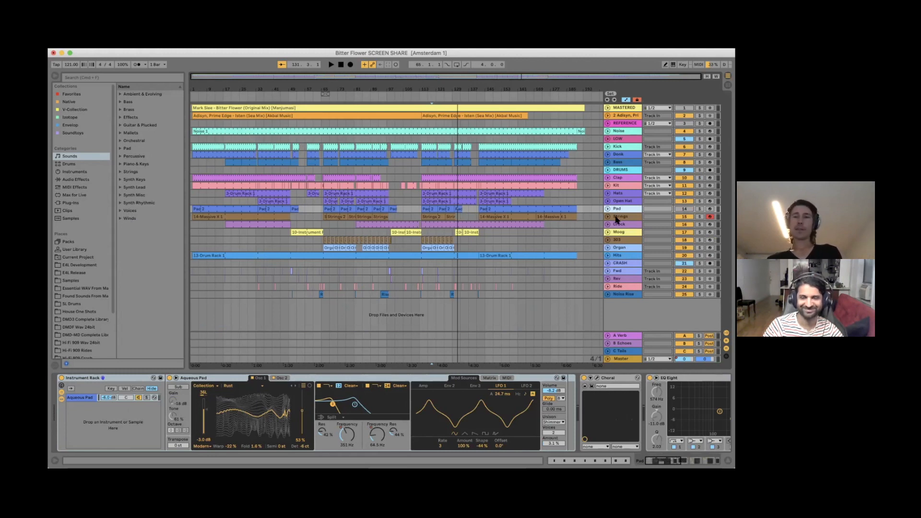
- Unfold the Strings track and examine its Massive X device chain and automation lanes
click(615, 217)
click(608, 216)
scroll(383, 223, down, 3)
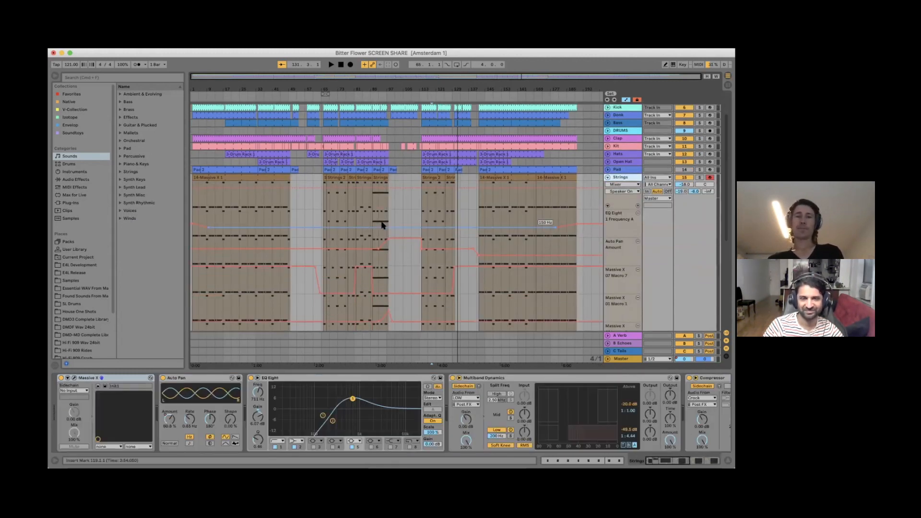
scroll(383, 223, down, 1)
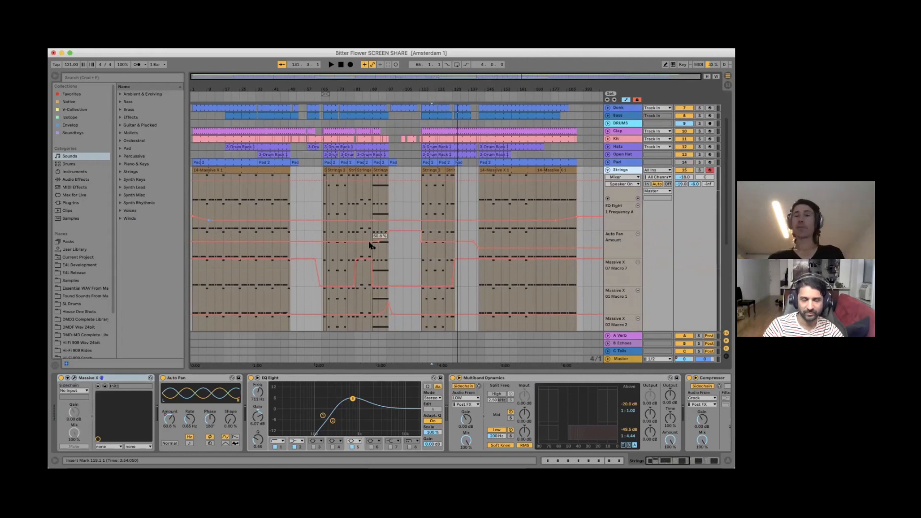
- Compare the Pad and Strings tracks' device chains and clips in the section from about bar 89 to bar 113
click(619, 162)
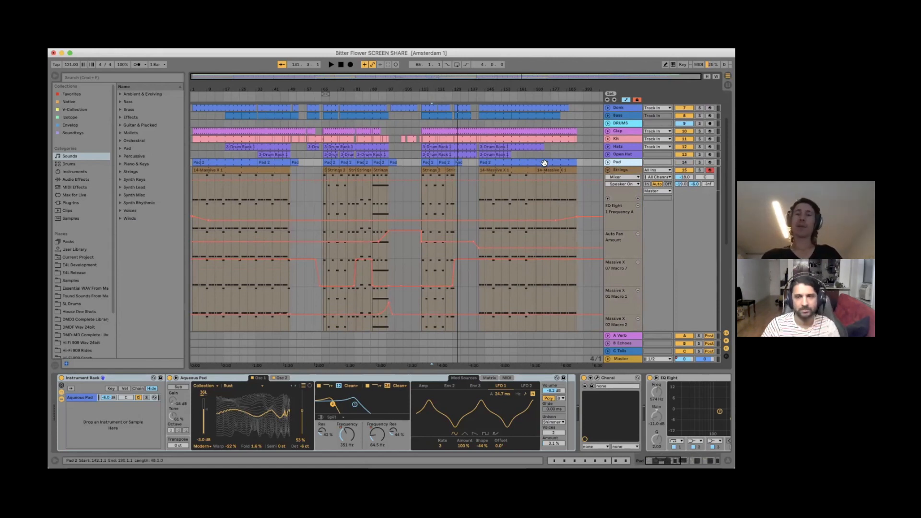
click(372, 163)
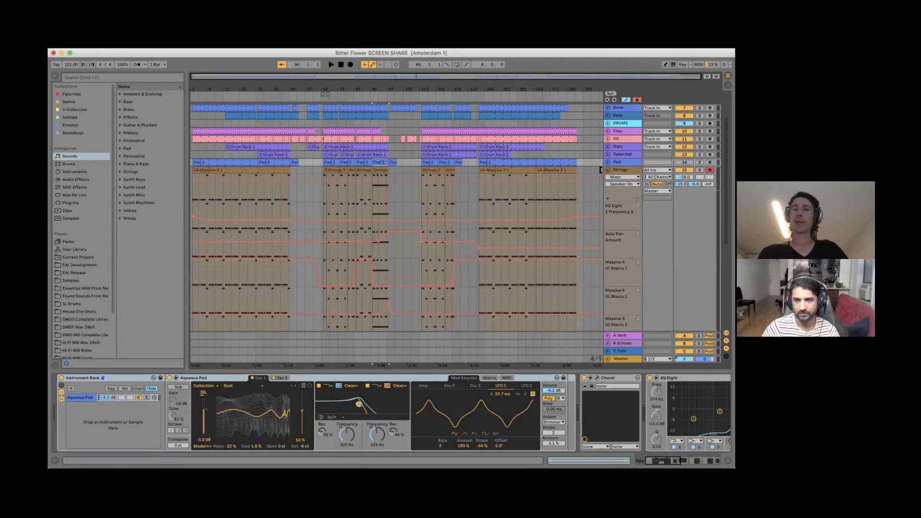
click(372, 195)
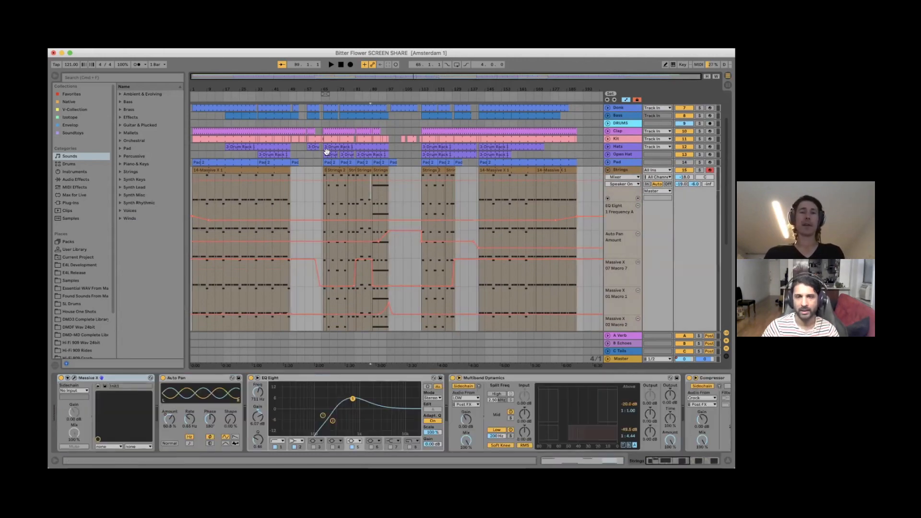
drag(383, 88, 383, 116)
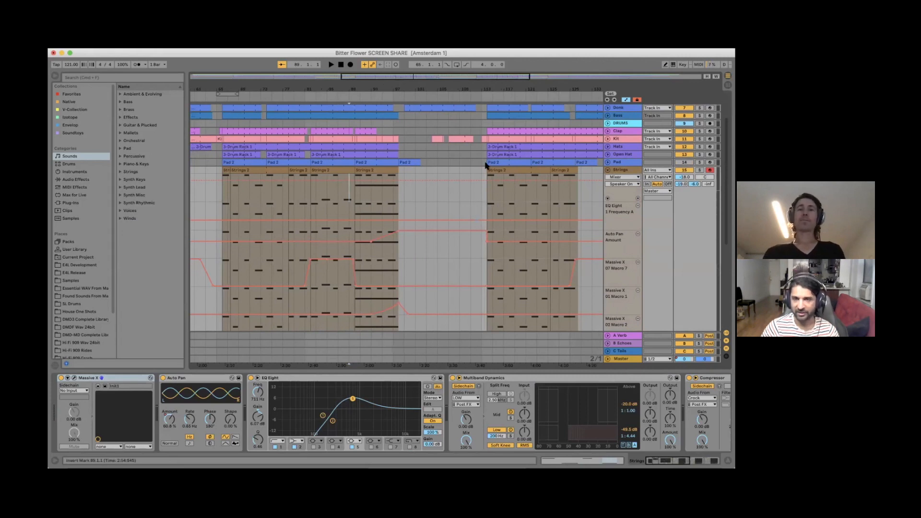
drag(492, 88, 492, 115)
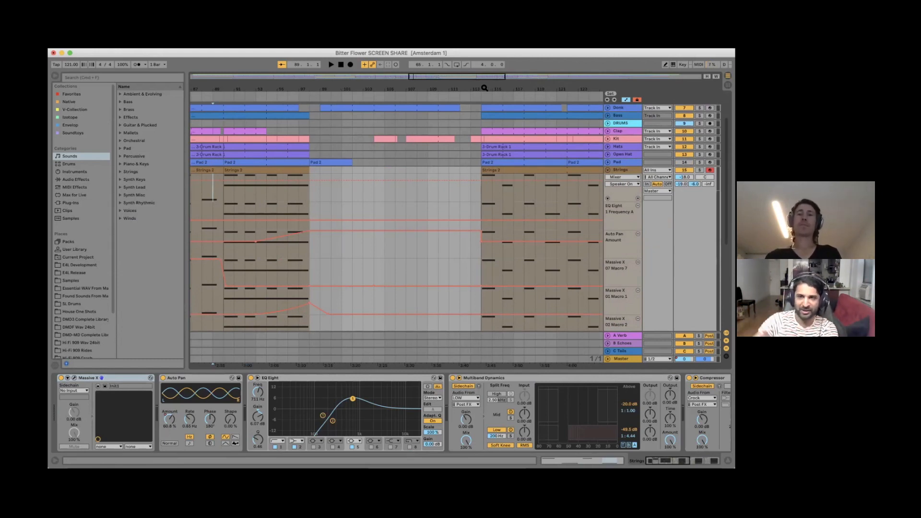
drag(485, 88, 493, 53)
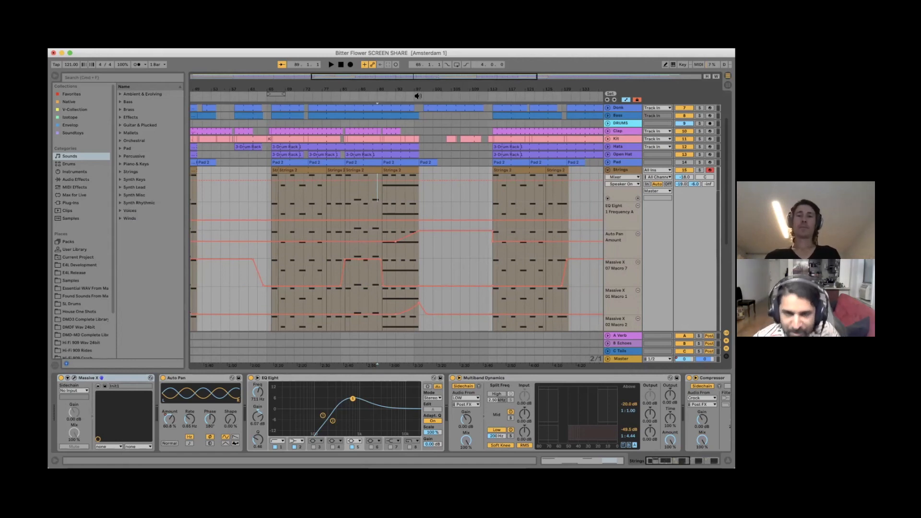
- Unfold and solo the Pad track, play it, and examine its Aqueous Pad wavetable oscillators, filters and LFO
click(608, 162)
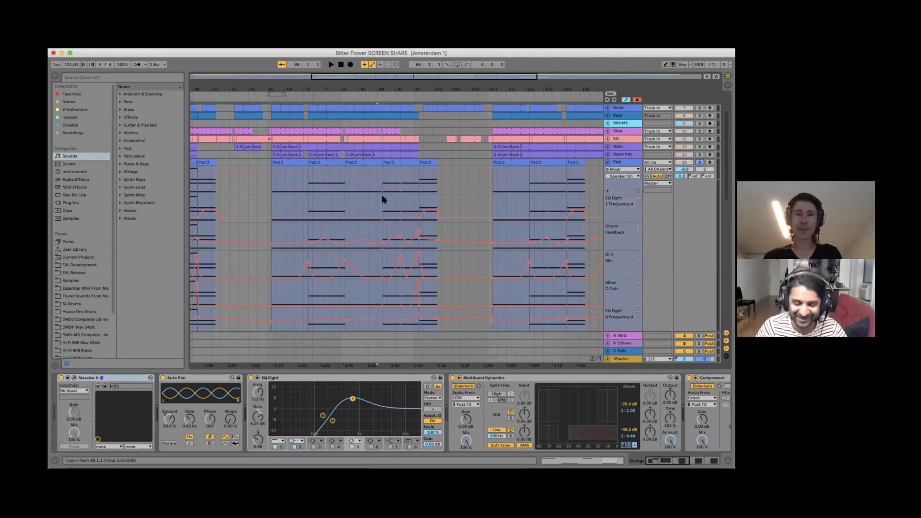
click(358, 199)
key(space)
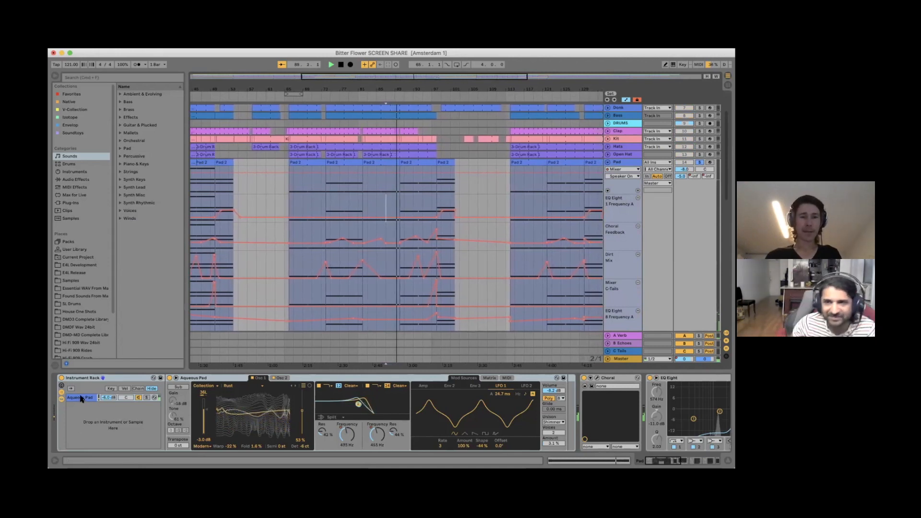
scroll(272, 412, right, 5)
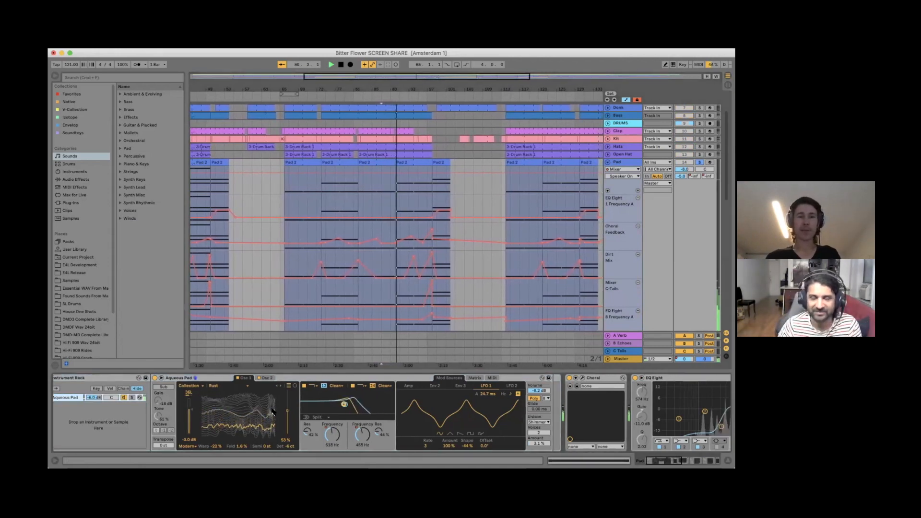
scroll(271, 411, right, 5)
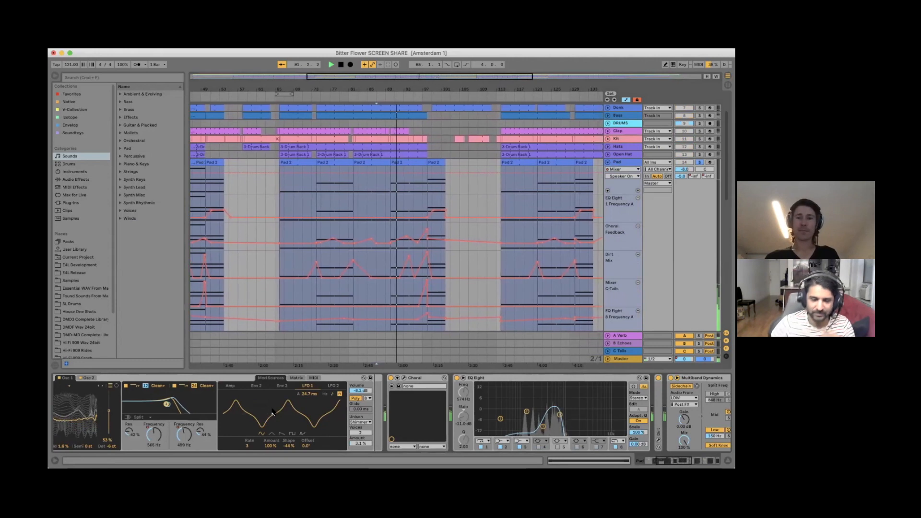
scroll(272, 411, left, 5)
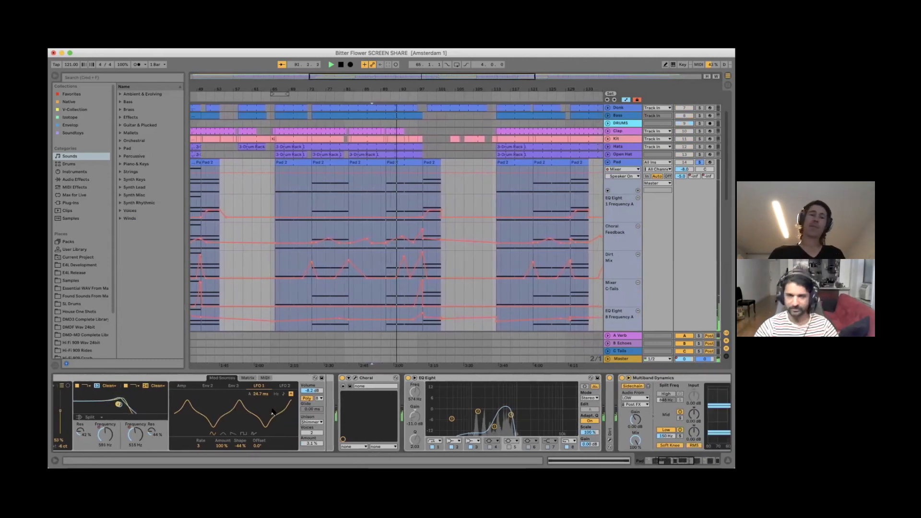
scroll(271, 411, left, 5)
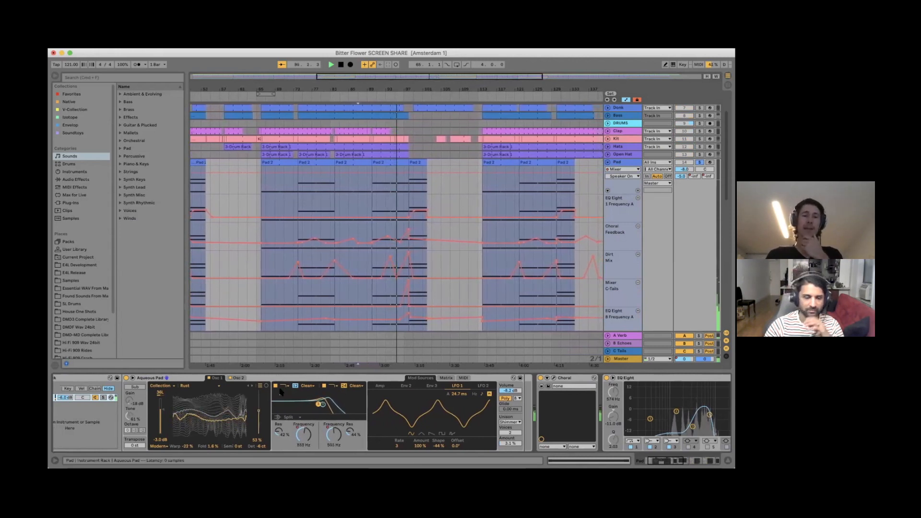
- Follow the playing Pad chain through EQ Eight to the Multiband Dynamics devices and LFOTool, and stop playback
scroll(353, 421, right, 8)
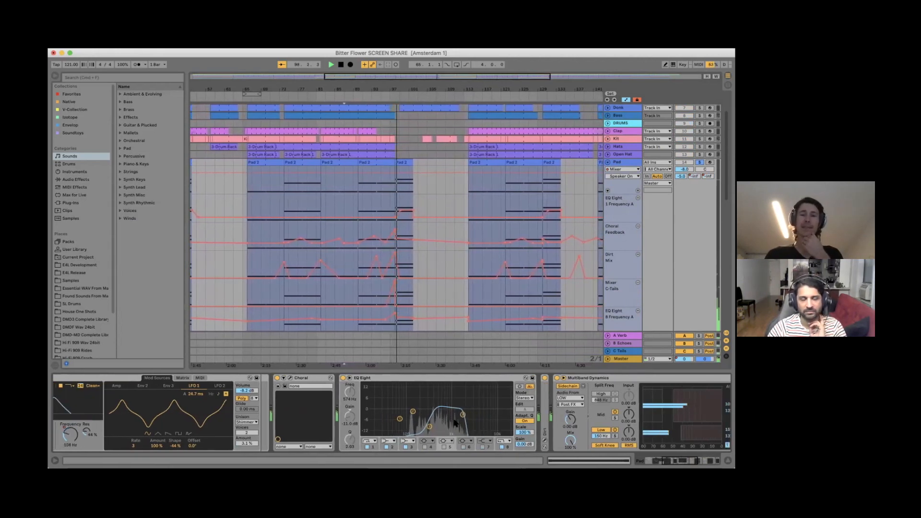
scroll(454, 422, right, 4)
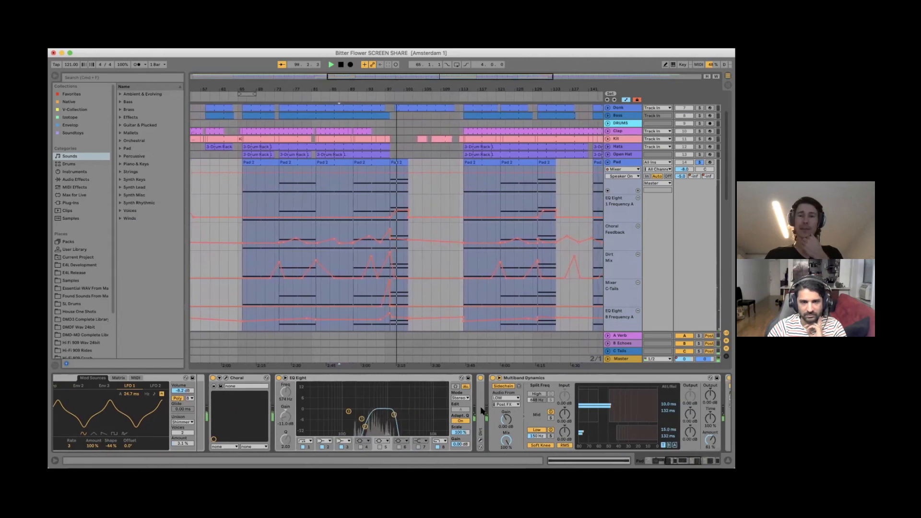
double_click(515, 378)
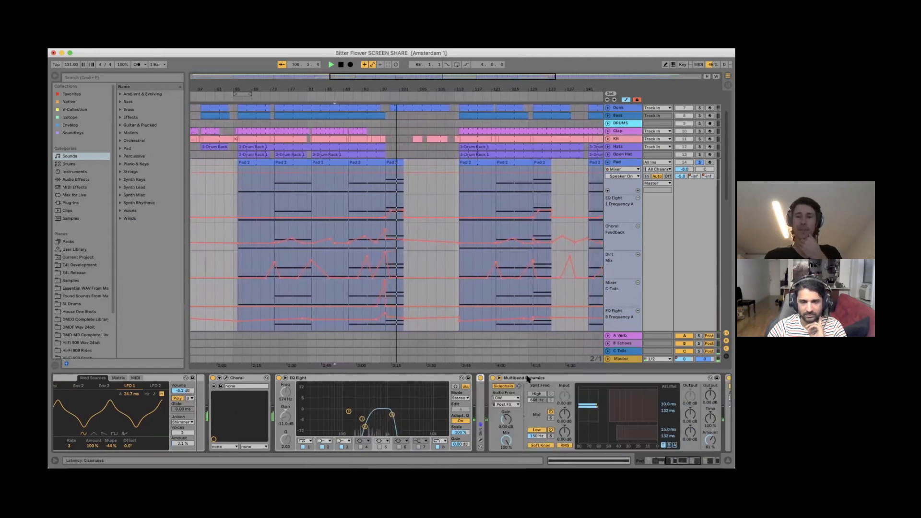
scroll(504, 378, right, 2)
click(504, 377)
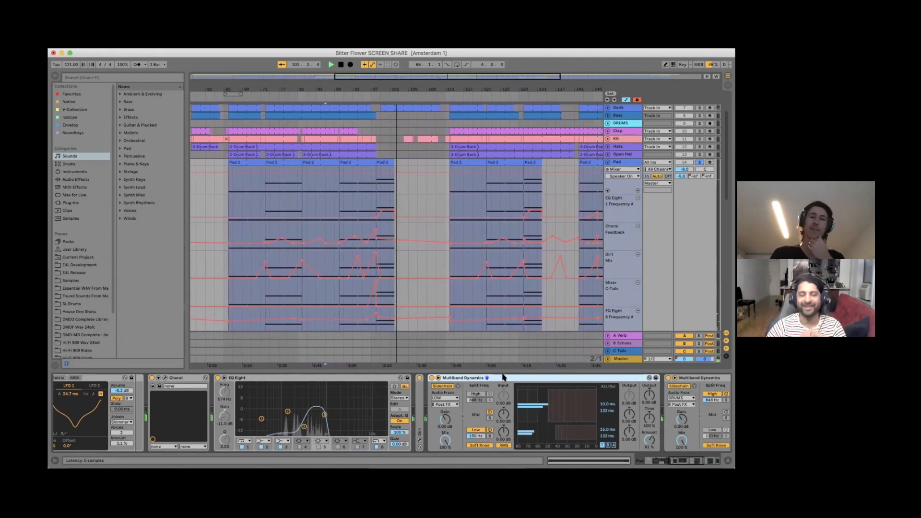
scroll(450, 397, right, 4)
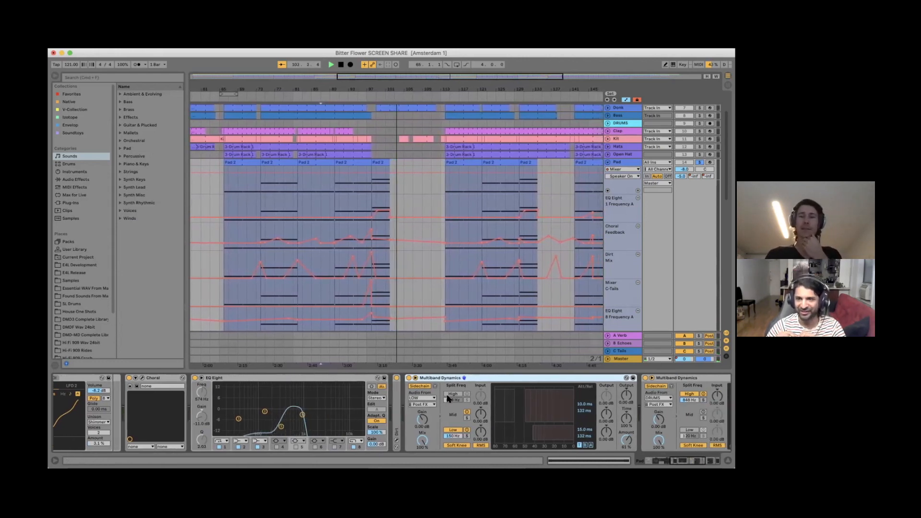
scroll(503, 378, right, 2)
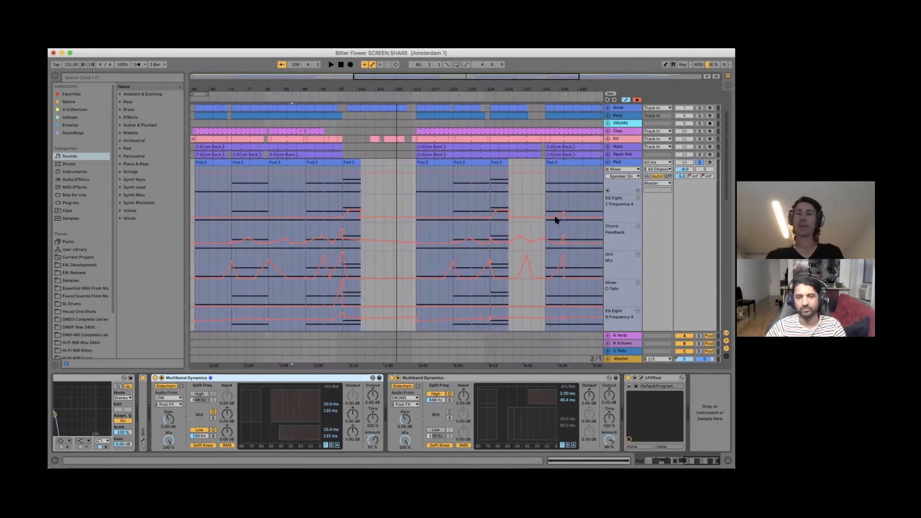
- Review the Pad chain again from Choral and EQ Eight to the Multiband Dynamics sidechained from LOW and DRUMS
scroll(365, 407, left, 3)
scroll(365, 407, left, 10)
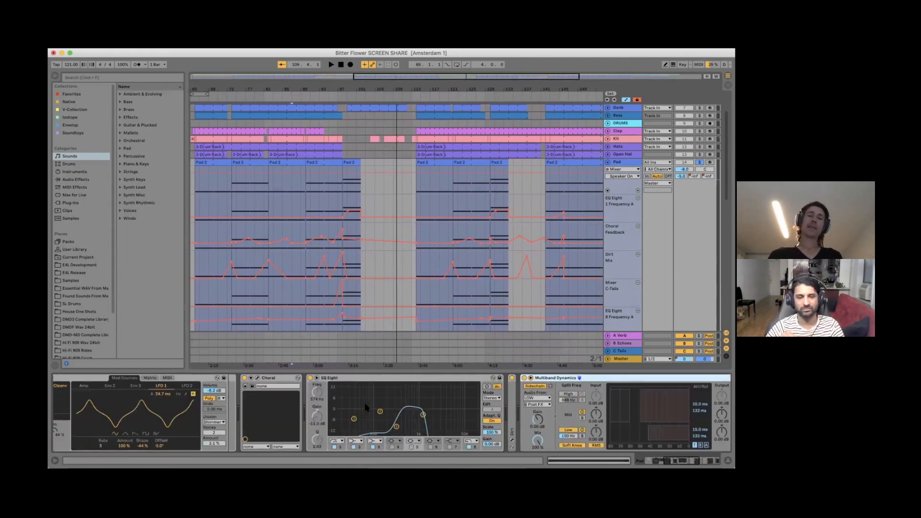
scroll(365, 408, right, 5)
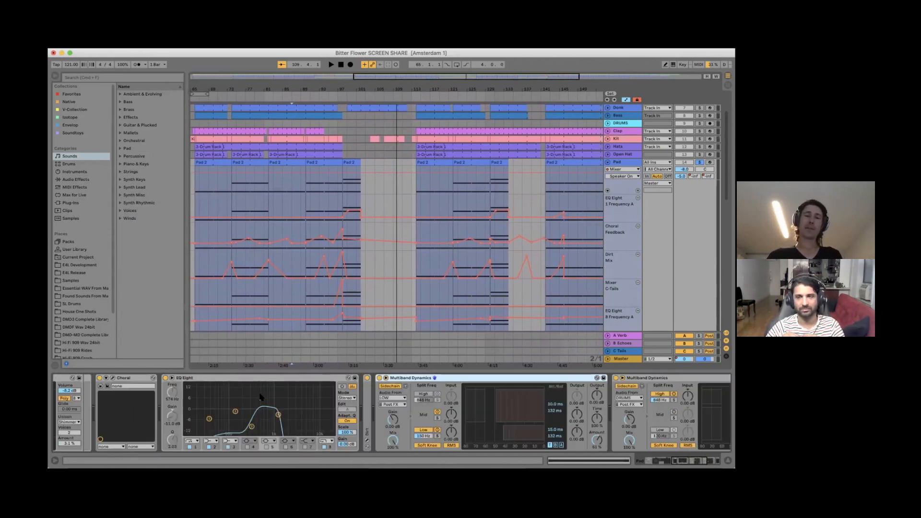
scroll(261, 397, right, 2)
scroll(407, 384, right, 4)
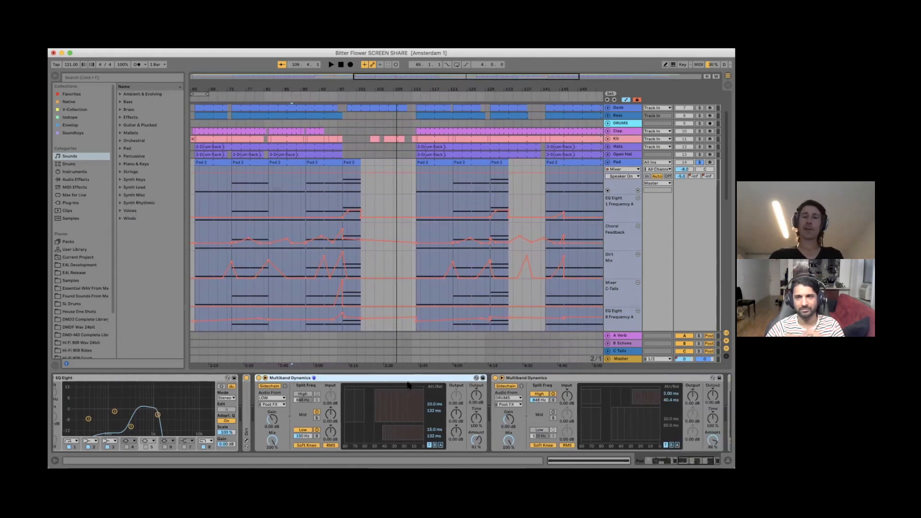
scroll(446, 386, right, 2)
scroll(574, 391, right, 2)
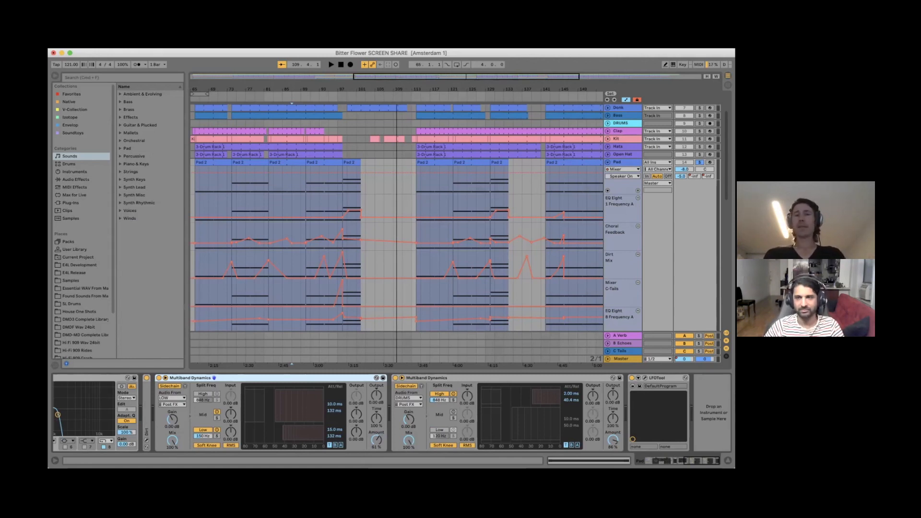
- Unsolo and fold the Pad track and select the Strings track
click(699, 162)
click(687, 162)
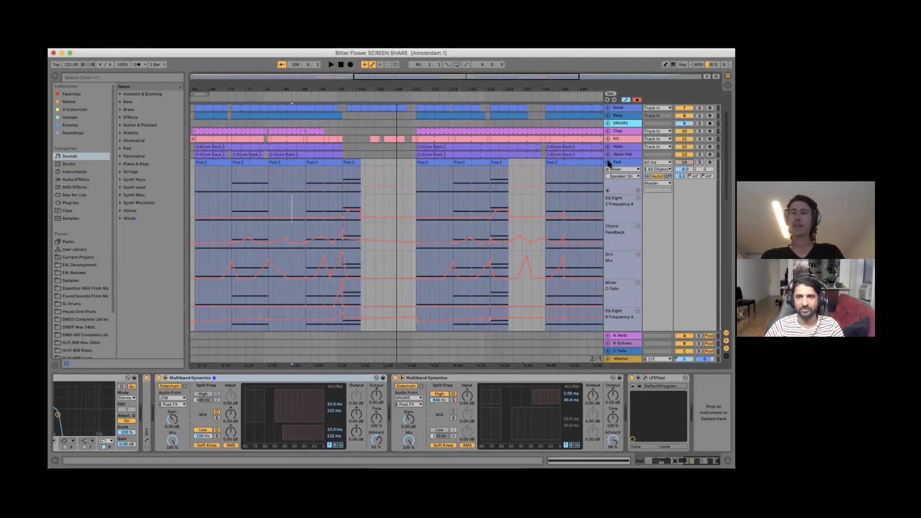
click(607, 162)
click(622, 169)
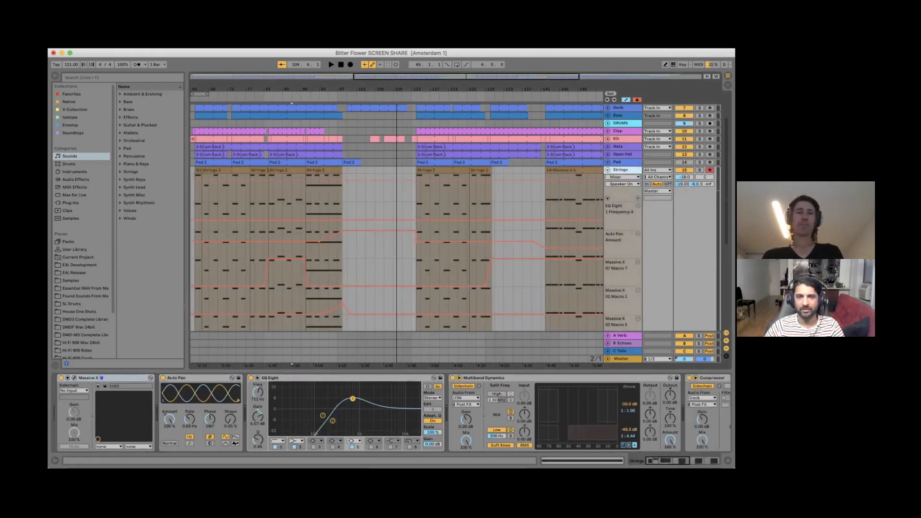
- Examine the Strings clips and automation across the arrangement and around bar 66, and check the Pad track's device chain
drag(352, 87, 374, 89)
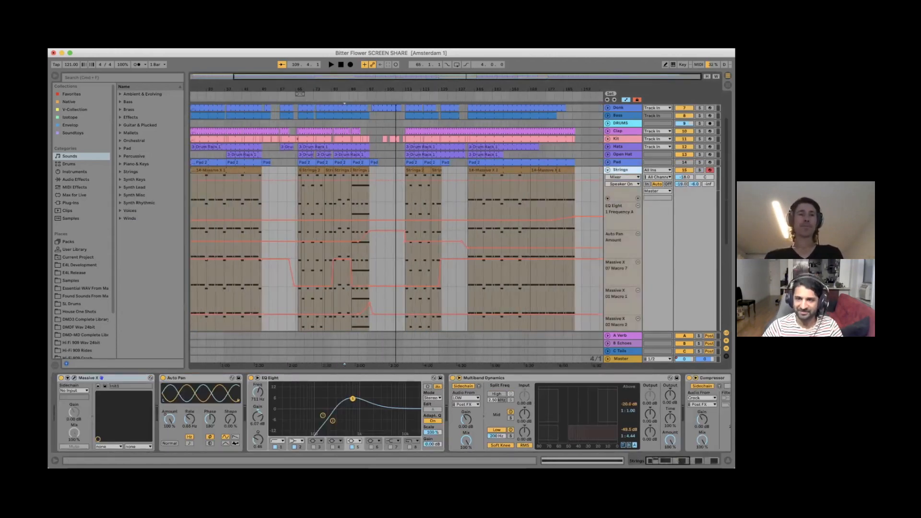
drag(298, 84, 297, 90)
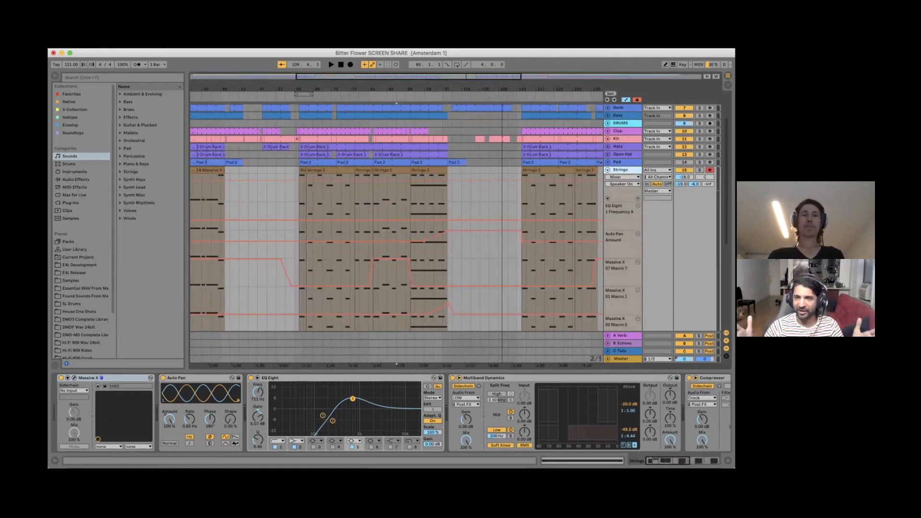
drag(299, 87, 395, 77)
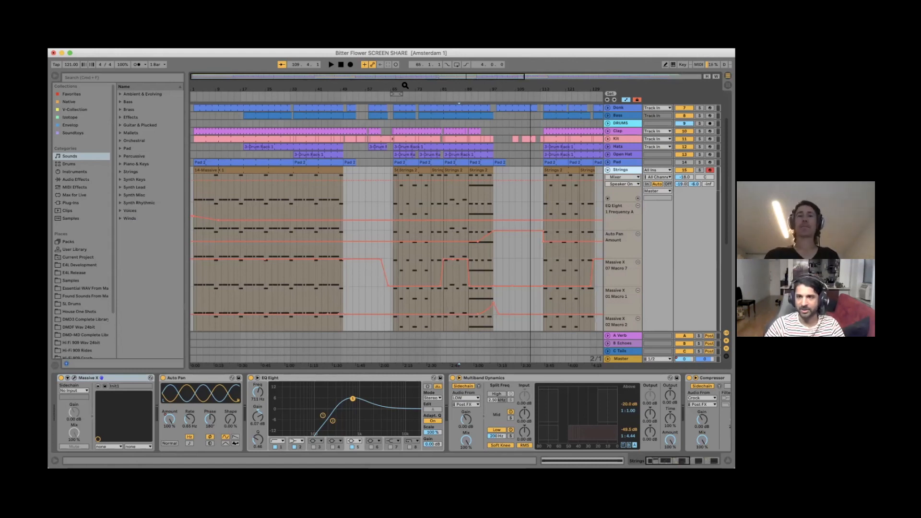
drag(404, 85, 378, 115)
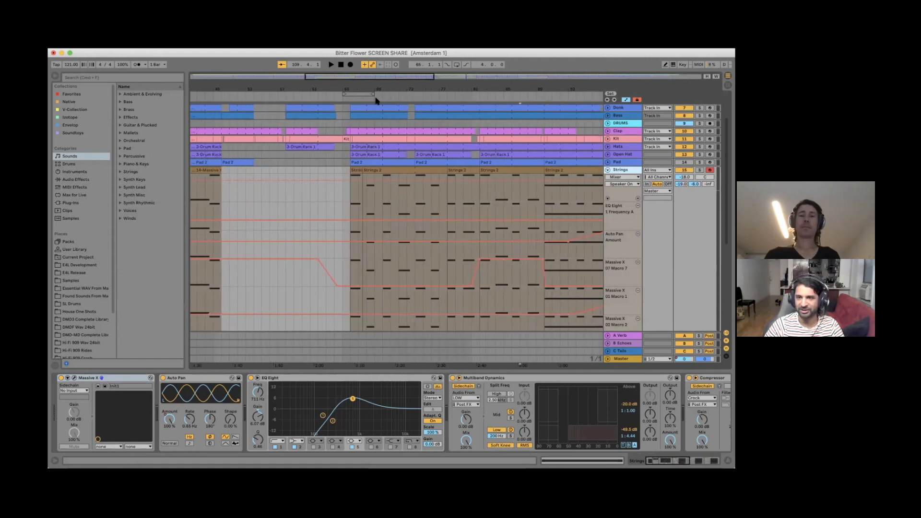
click(352, 203)
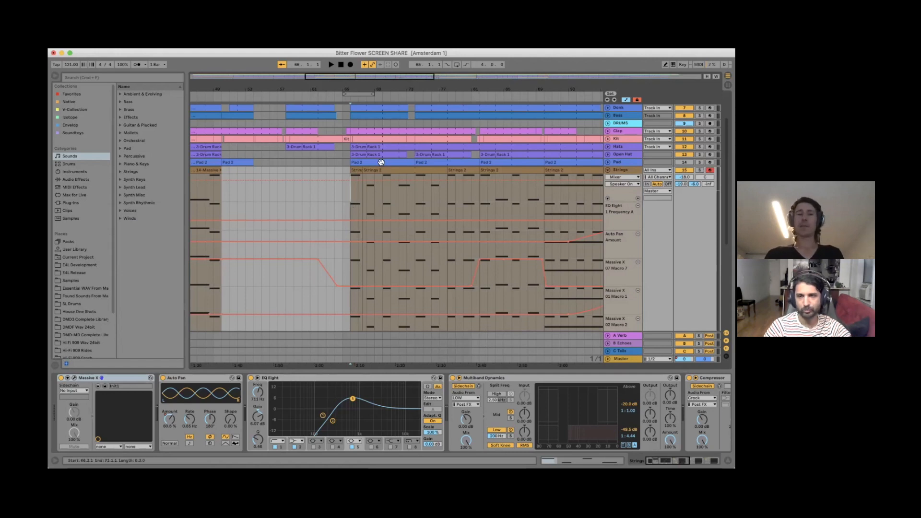
click(631, 163)
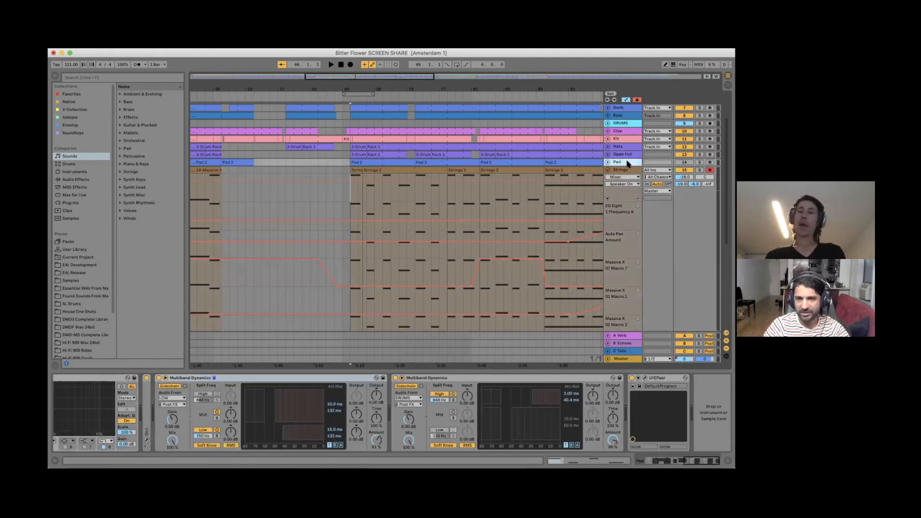
- Solo the Strings track and play it from bar 66, widening the view to show most of the arrangement
click(350, 199)
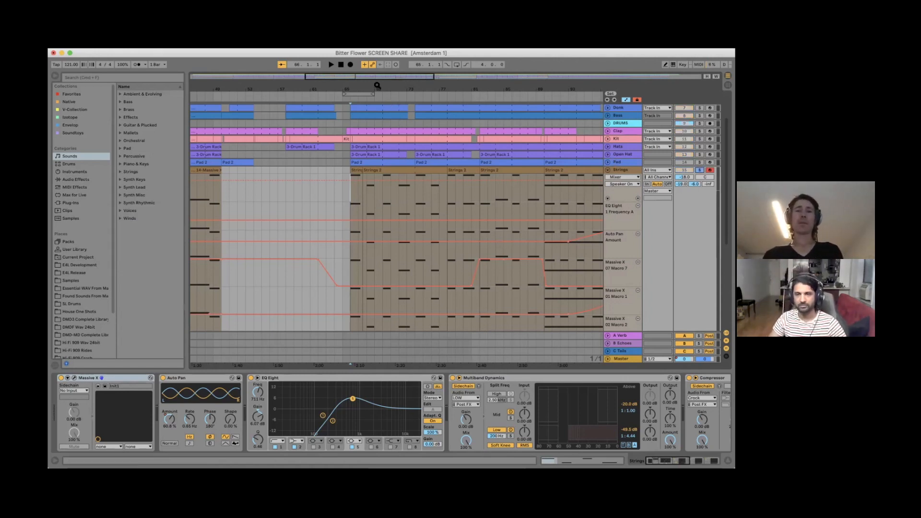
drag(378, 86, 330, 101)
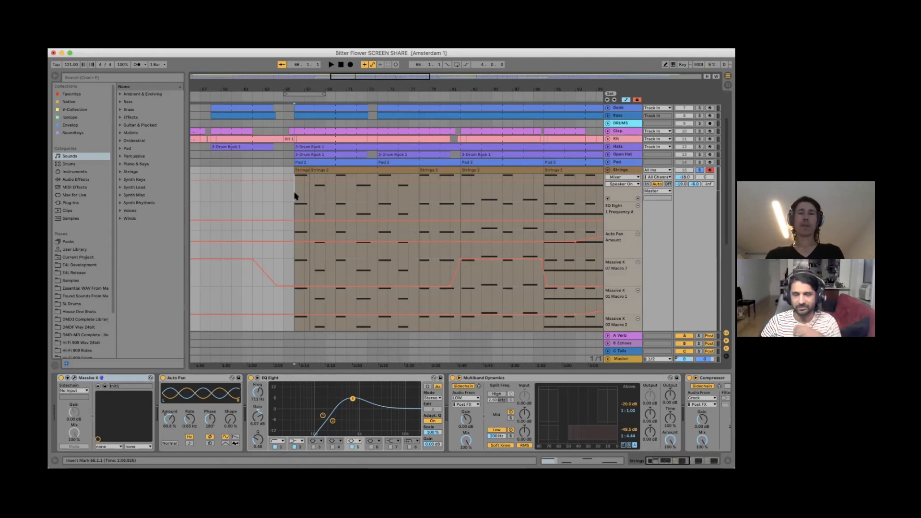
scroll(294, 196, left, 5)
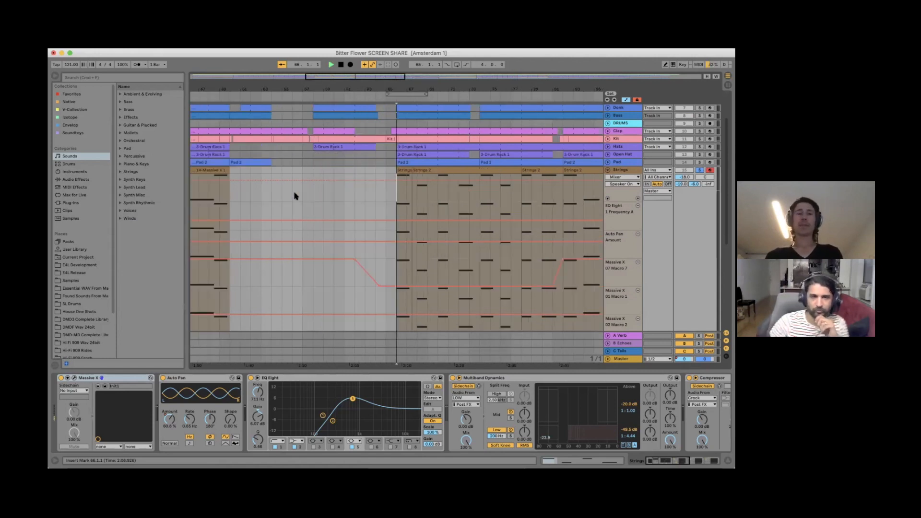
key(space)
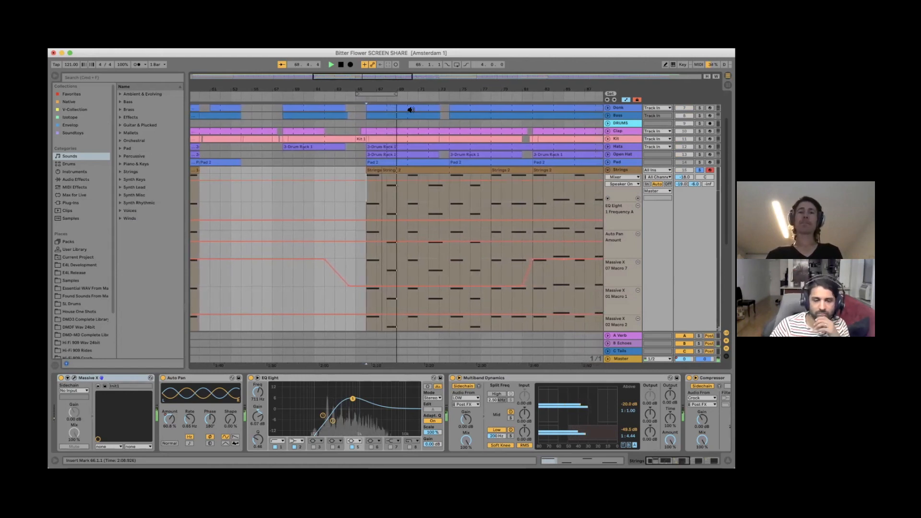
drag(405, 91, 372, 87)
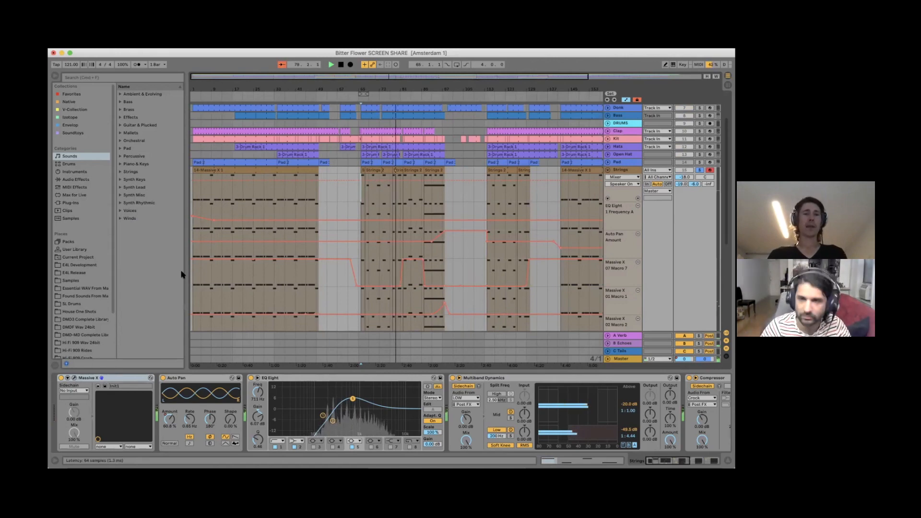
- Examine the Massive X synth settings of the Strings track in its plug-in window and close it
click(101, 378)
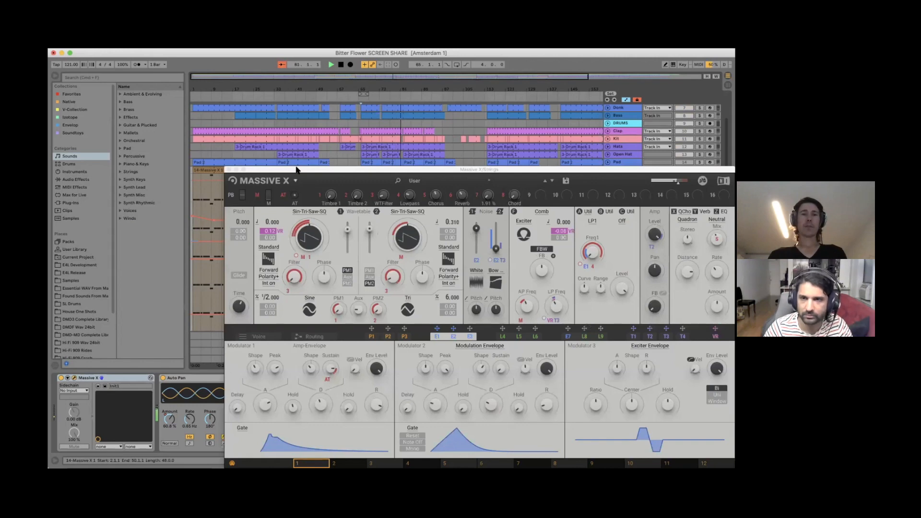
drag(297, 169, 244, 125)
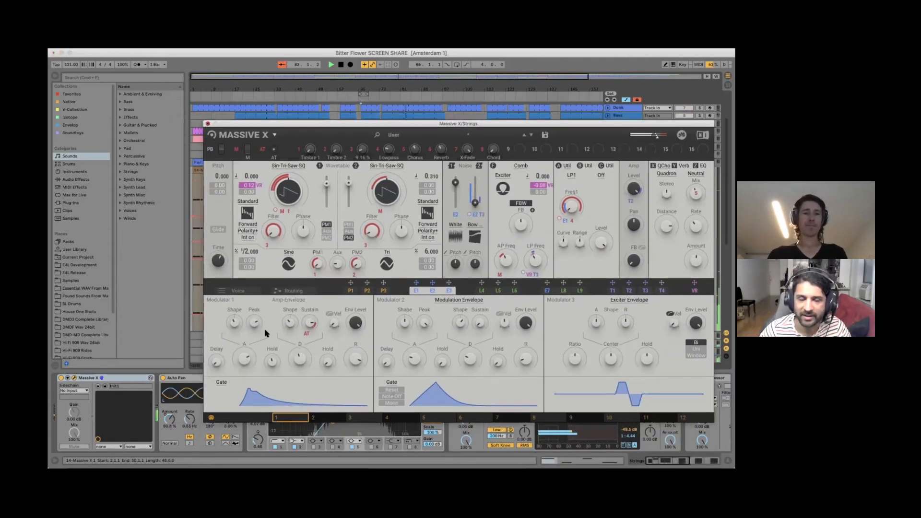
key(super+w)
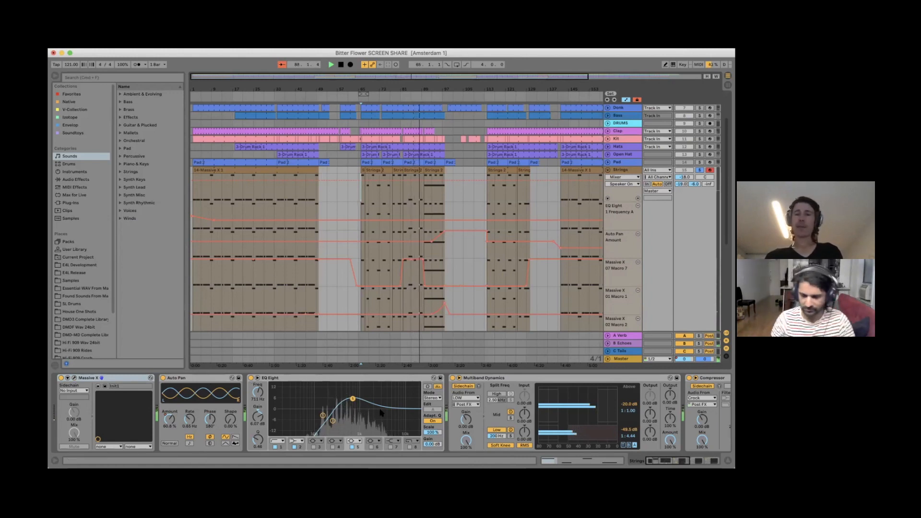
- Review the Strings effects chain from EQ Eight and Multiband Dynamics to the Compressors sidechained from Crock and Organ
scroll(390, 414, right, 5)
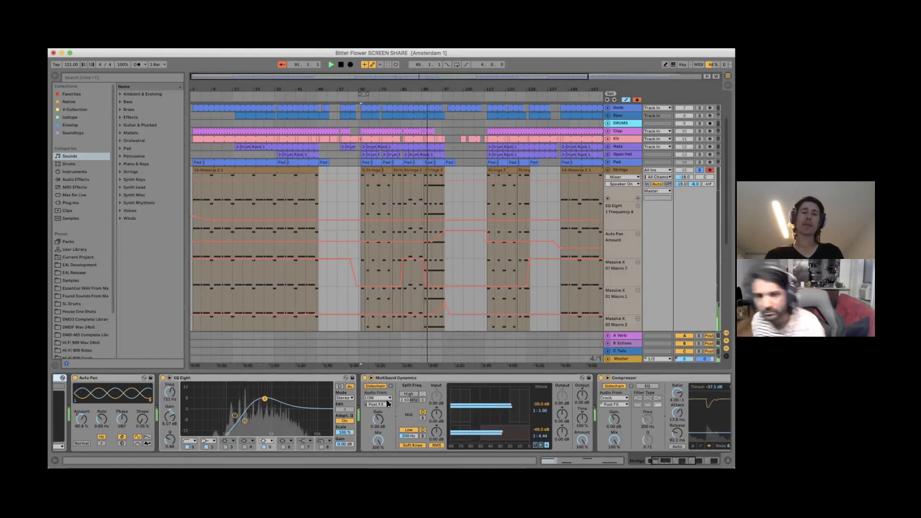
click(415, 378)
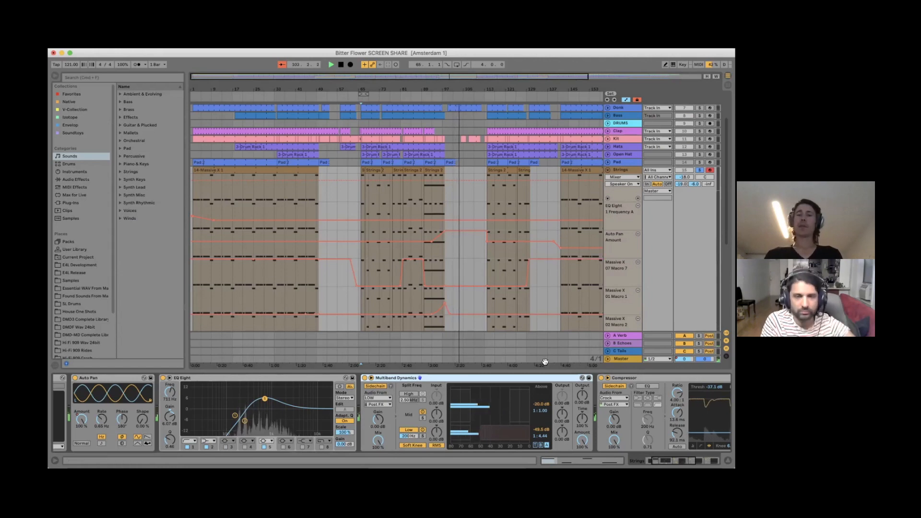
scroll(533, 397, right, 5)
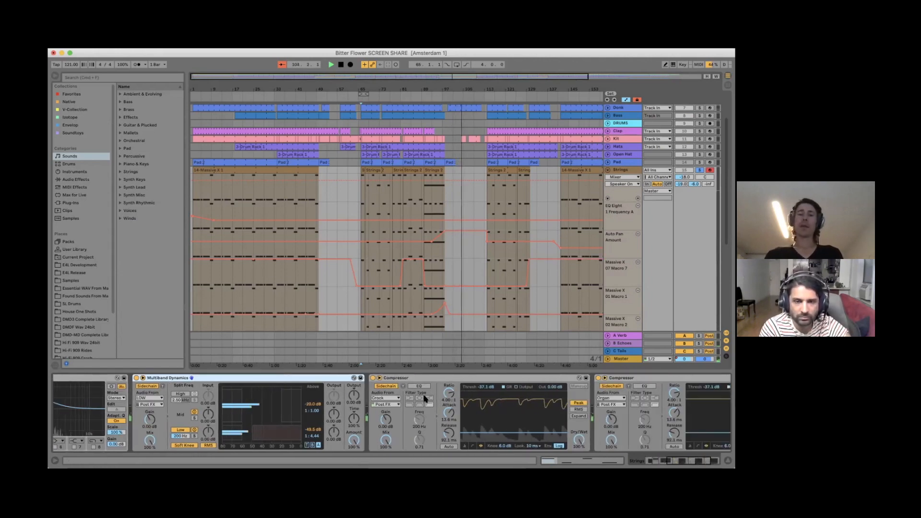
scroll(528, 403, right, 4)
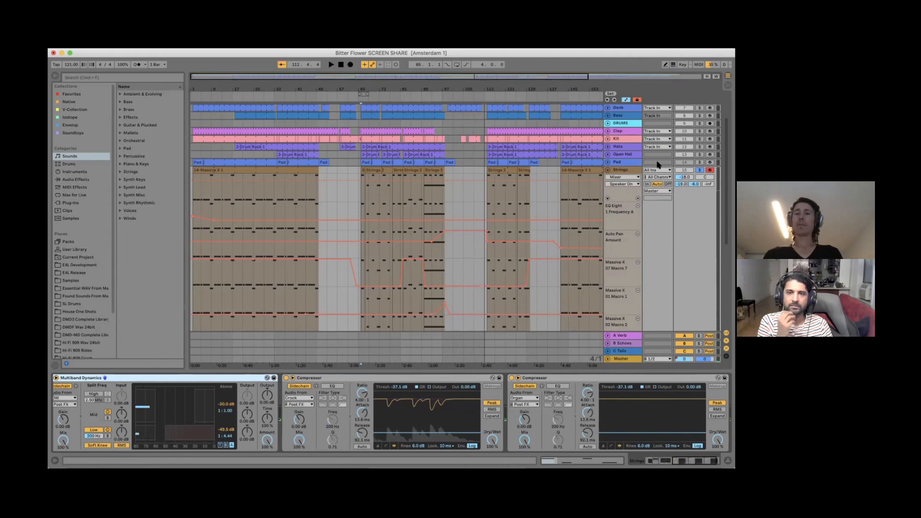
- Unsolo and fold the Strings track, unfold and solo the Crock track, and play it from bar 89
click(699, 170)
click(608, 171)
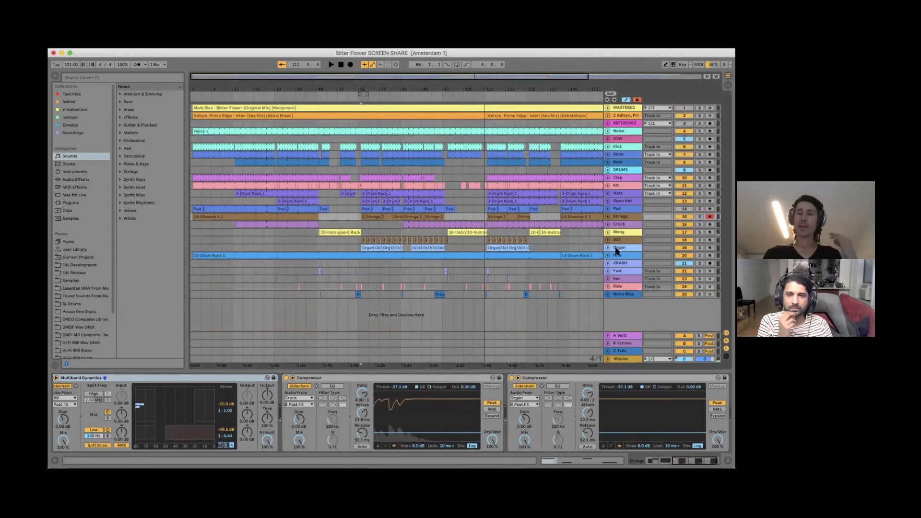
click(618, 224)
click(607, 224)
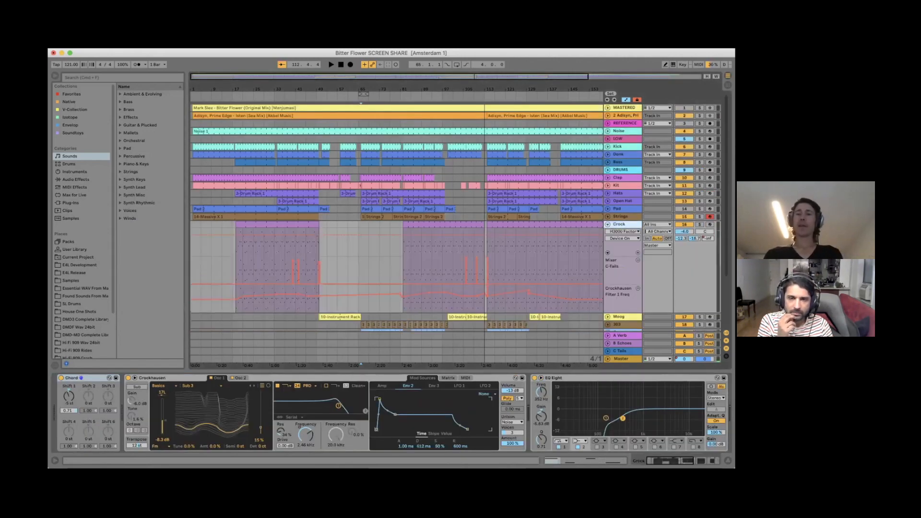
click(699, 224)
click(421, 258)
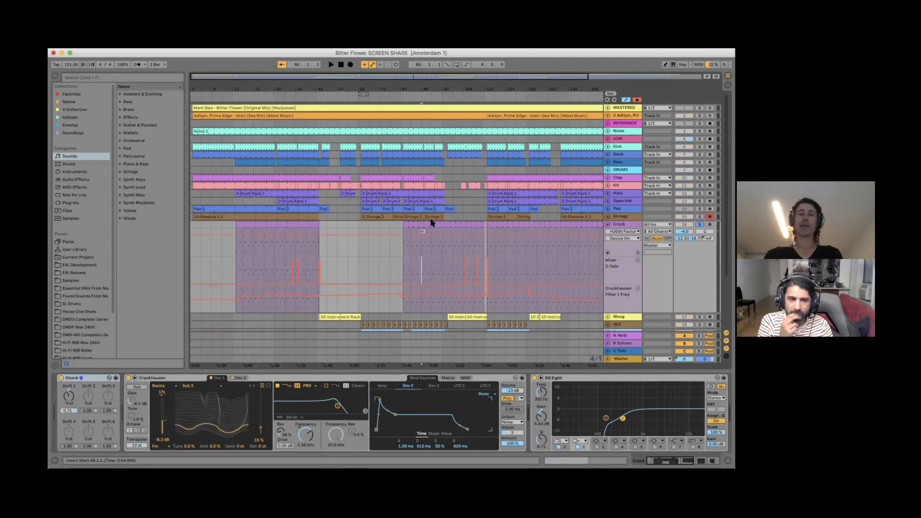
key(space)
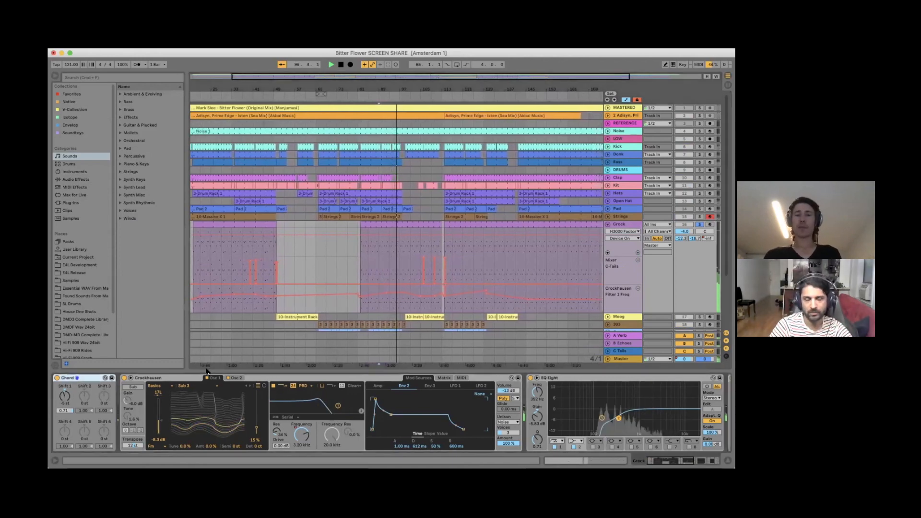
- Review the Crock effects chain through EQ Eight, Compressor, H3000 Factory and Utility
key(Delete)
scroll(250, 391, right, 10)
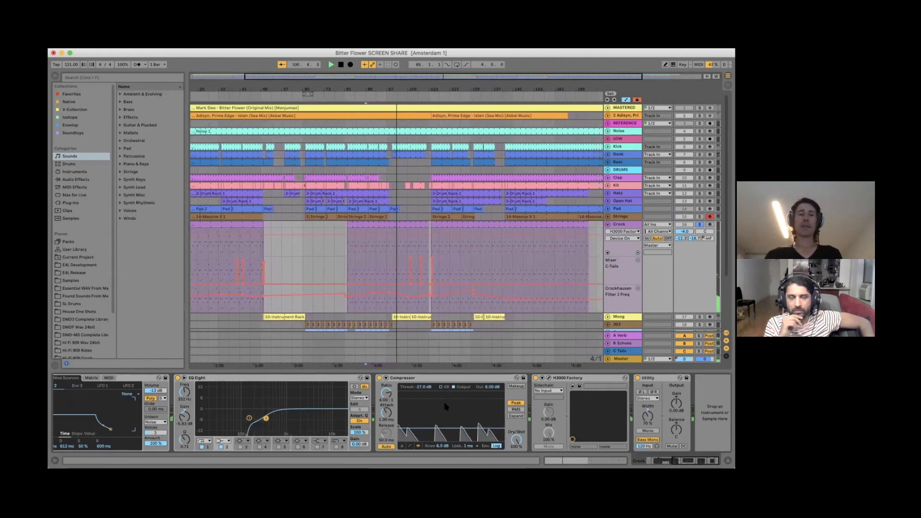
click(566, 378)
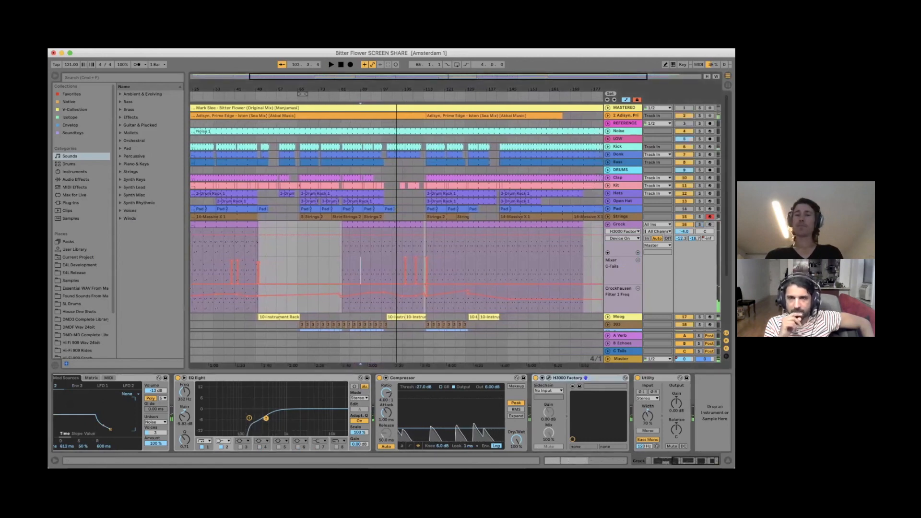
- Unfold and solo the Moog track and play it from near the start of its first clip
scroll(626, 295, down, 3)
scroll(458, 230, down, 2)
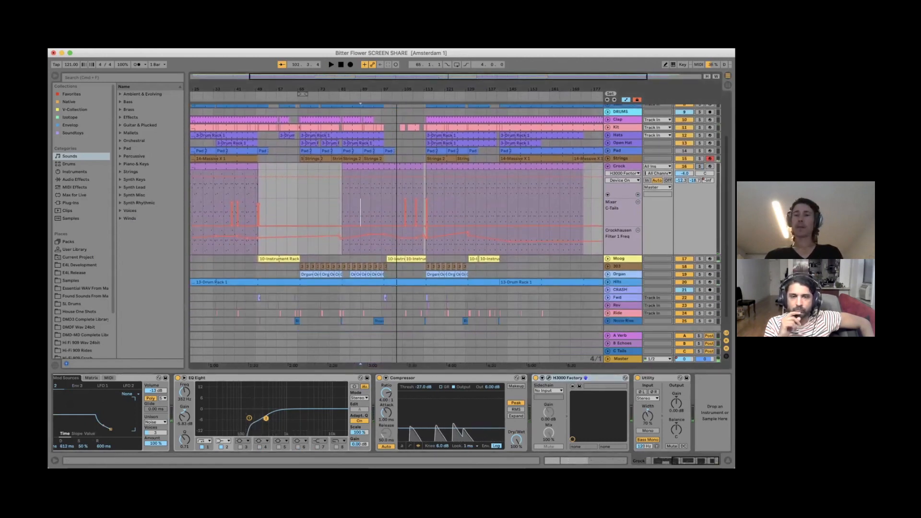
click(608, 258)
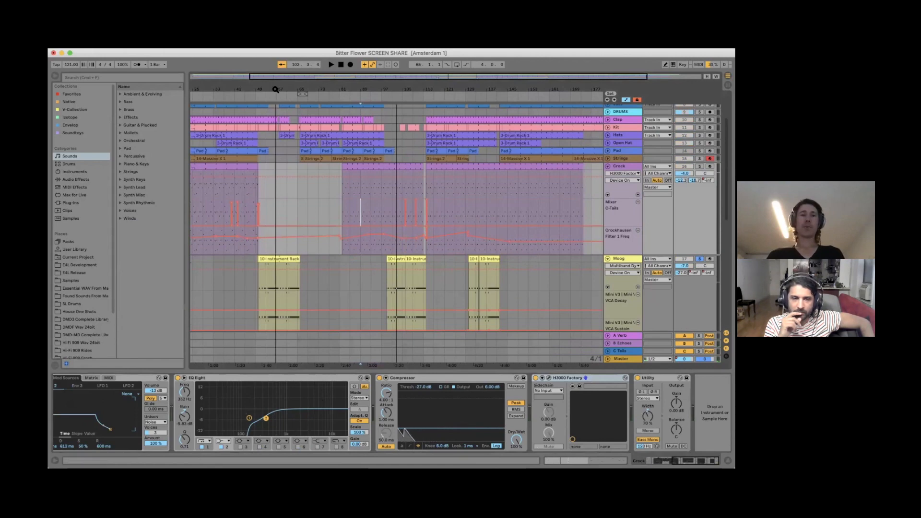
drag(275, 90, 243, 238)
scroll(249, 202, down, 5)
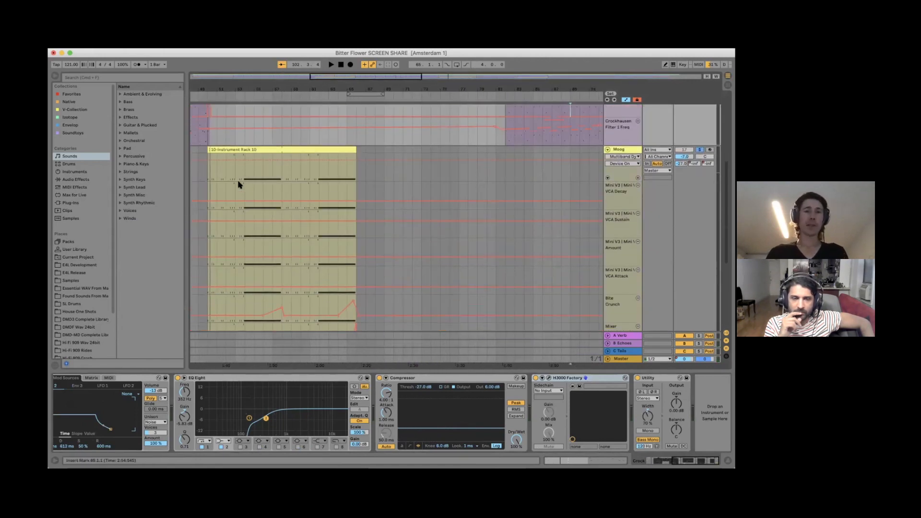
click(236, 184)
key(space)
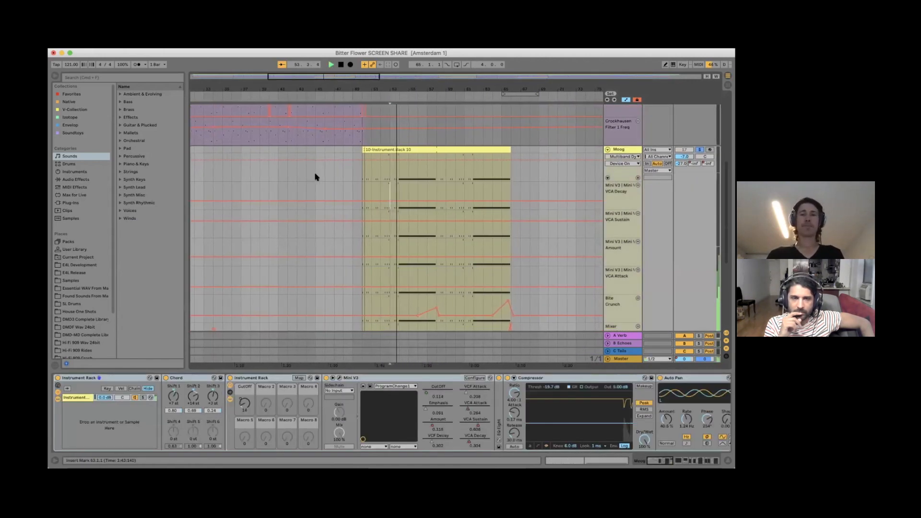
- Inspect the MIDI notes of the first Moog clip and its pitch bend envelope near bar 8 of the clip
double_click(401, 190)
scroll(524, 353, down, 3)
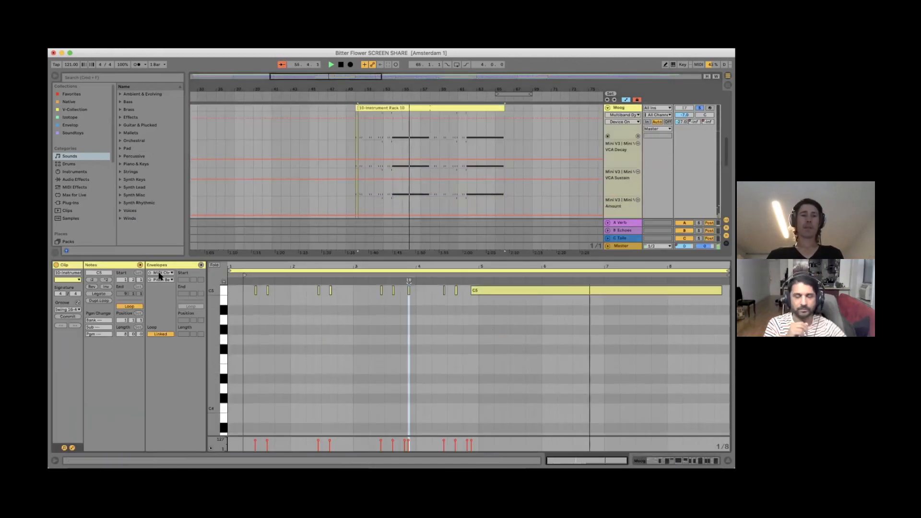
scroll(261, 329, down, 4)
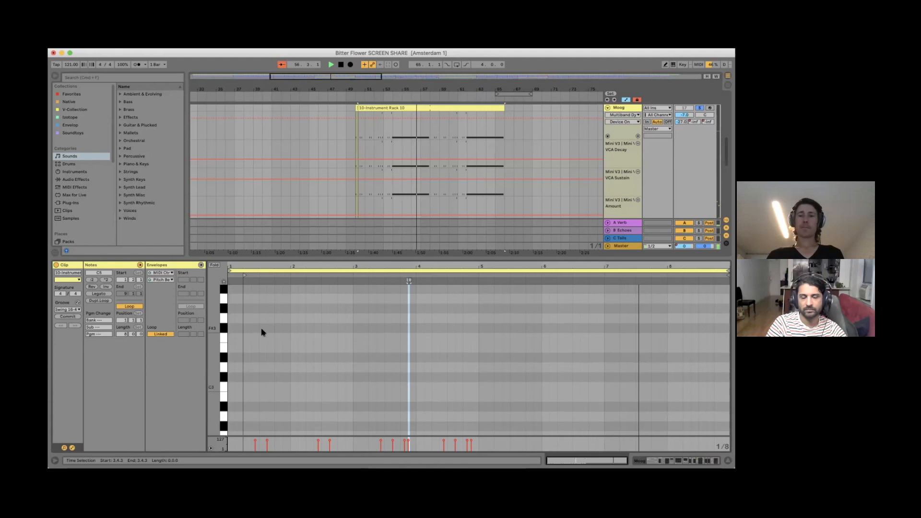
click(170, 269)
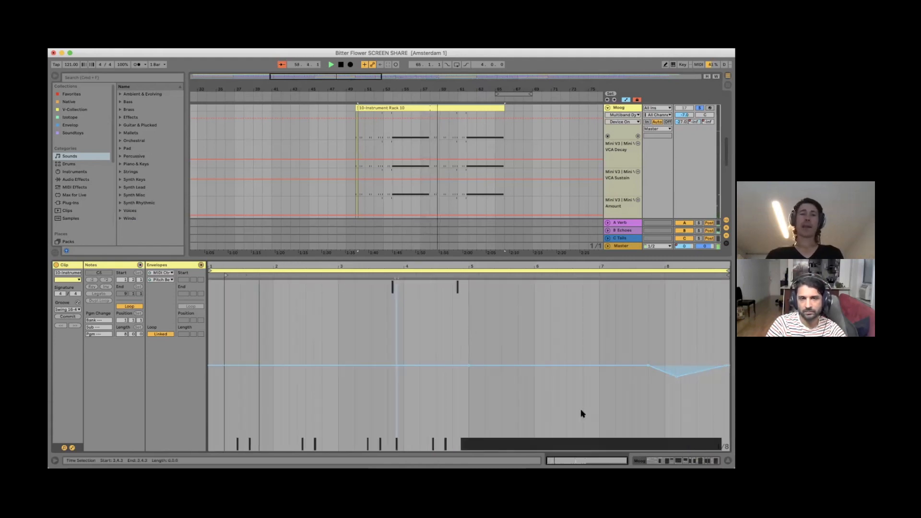
mouse_move(665, 376)
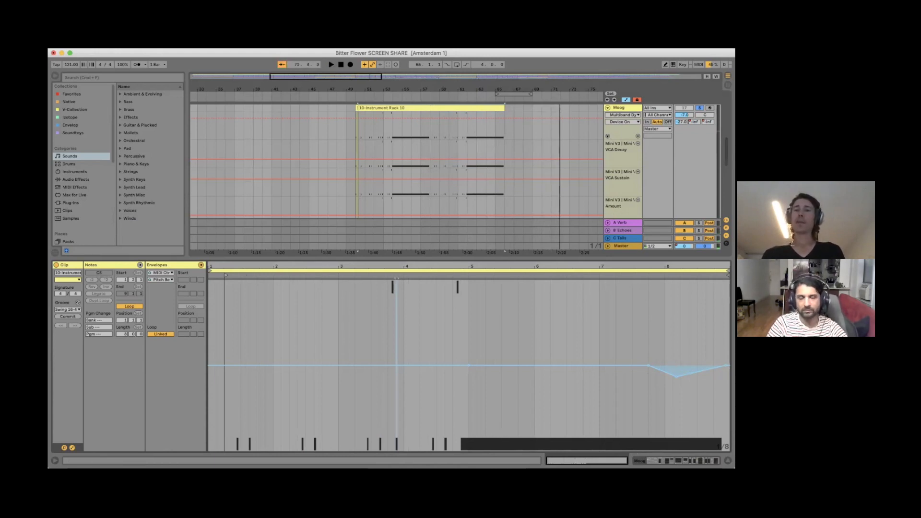
- Fold the Moog track, unfold and solo the 303 track, and play it from its first clip
scroll(521, 137, down, 2)
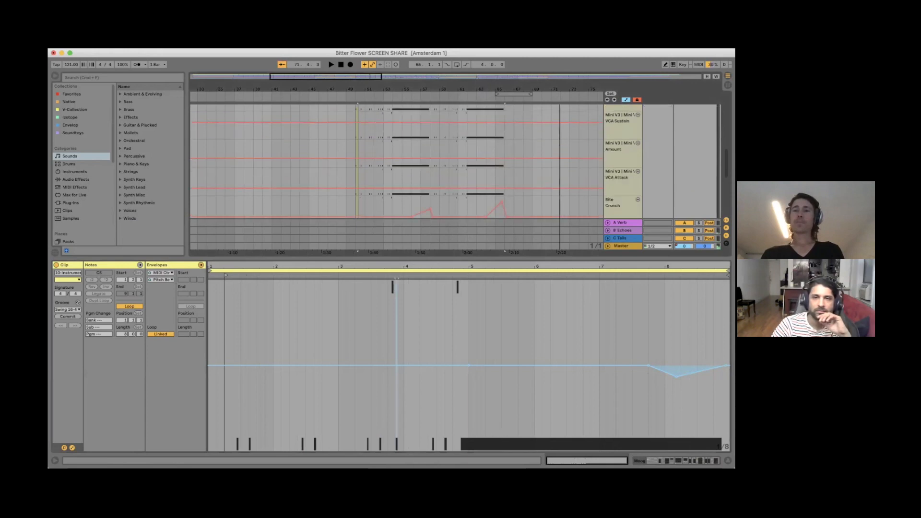
scroll(624, 201, up, 5)
click(607, 142)
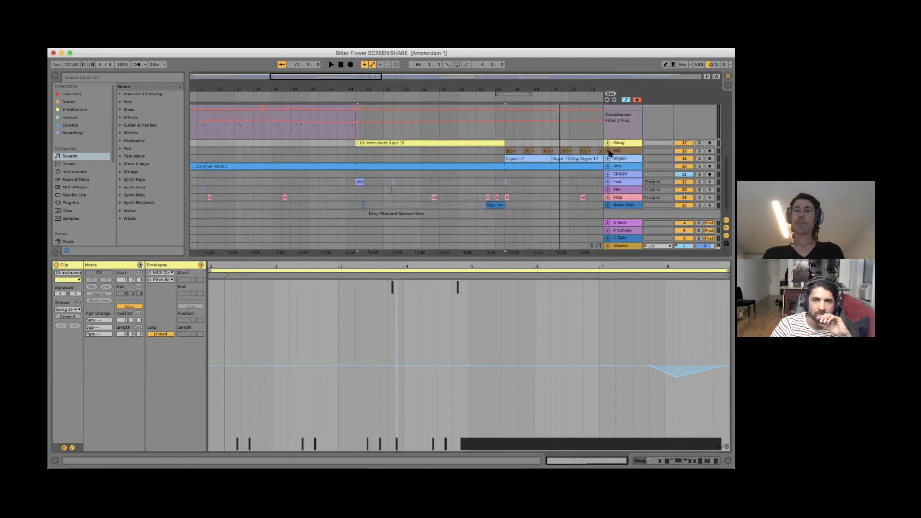
click(607, 150)
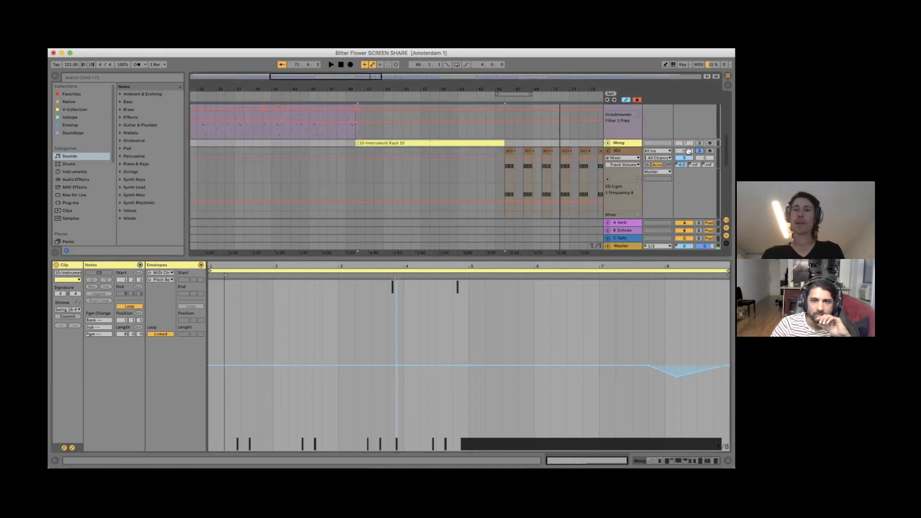
click(502, 175)
drag(513, 87, 359, 86)
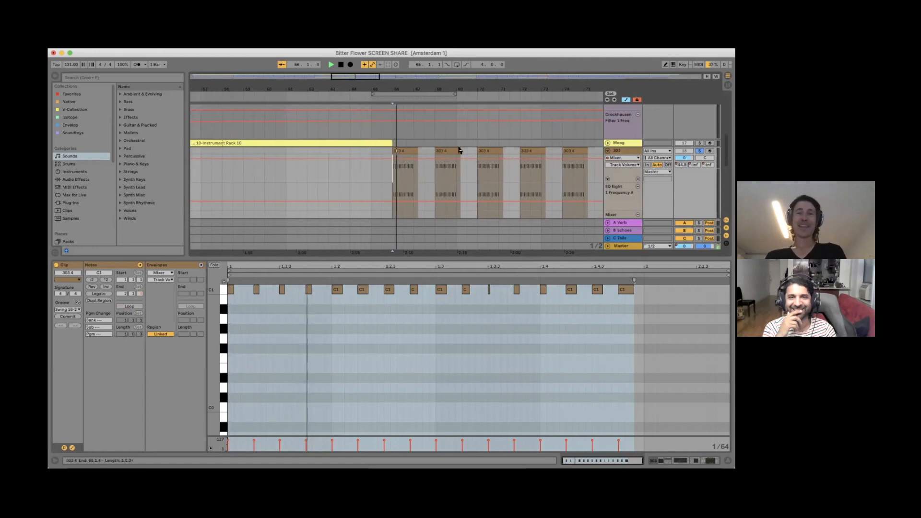
- Show the 303 track's device chain, examine the Phoscyon synth in its plug-in window, and hide the window
key(shift+Tab)
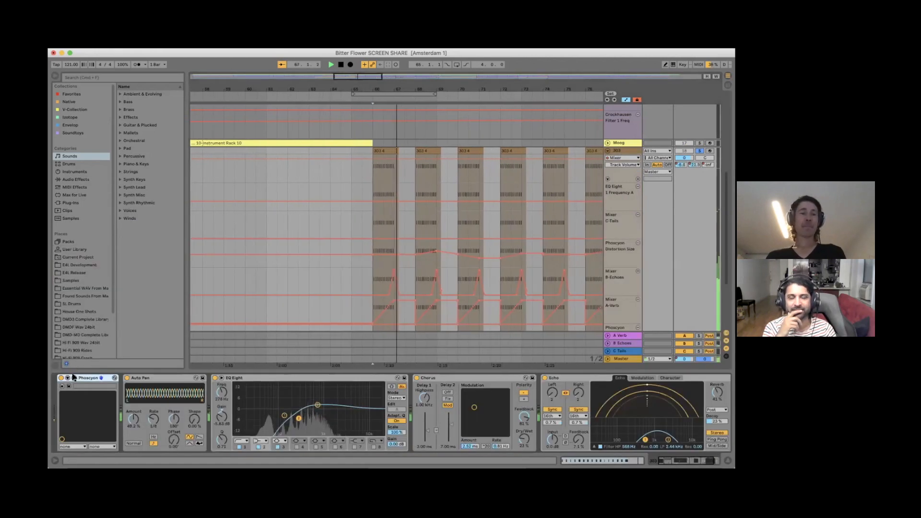
click(74, 378)
drag(254, 174, 370, 175)
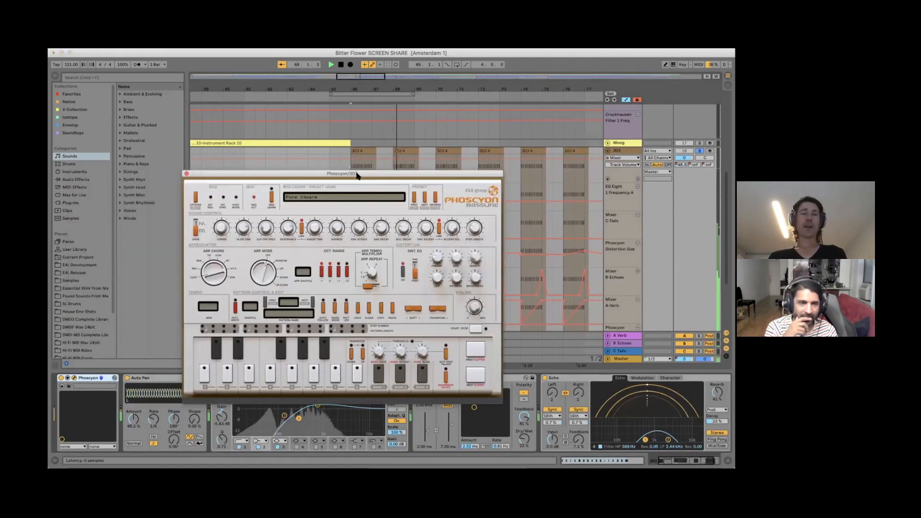
drag(312, 174, 326, 175)
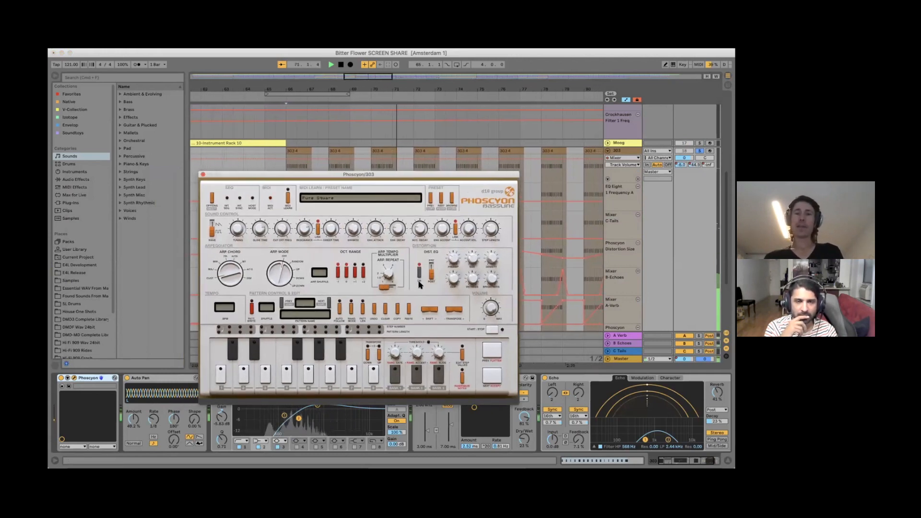
key(alt+super+p)
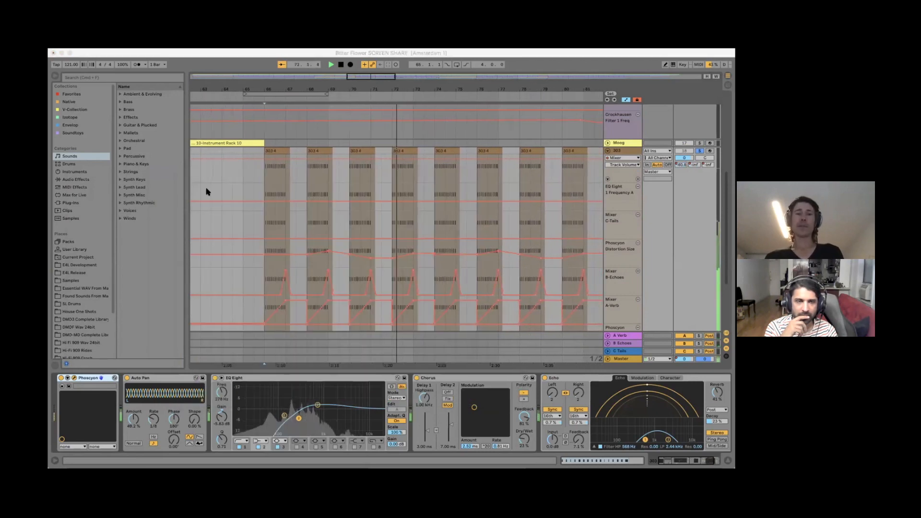
key(alt+super+p)
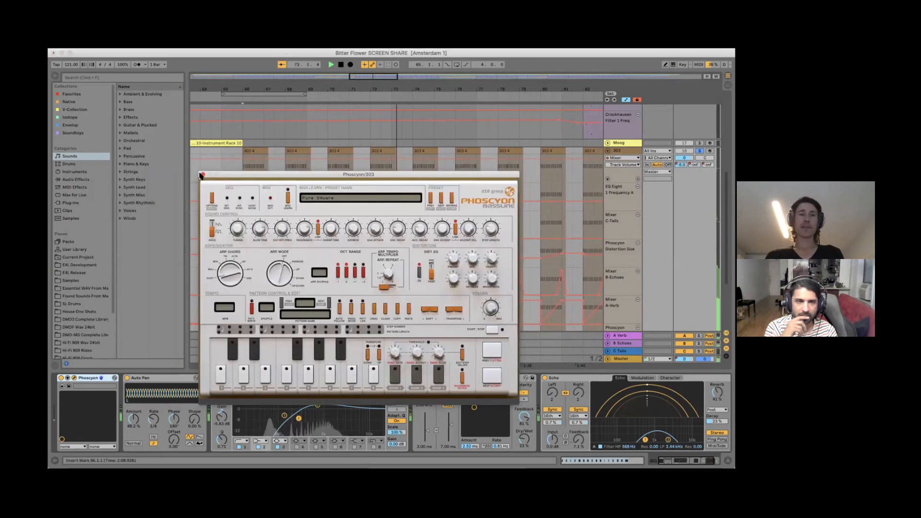
key(alt+super+p)
- Solo the Organ track alongside the 303, unfold the Organ lanes, and fold the 303 track after reviewing its automation
scroll(432, 234, down, 10)
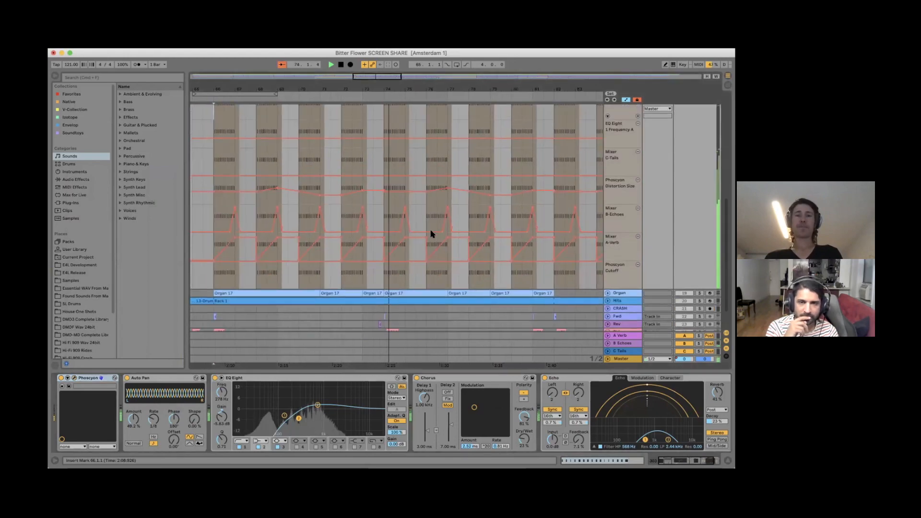
scroll(432, 234, up, 10)
click(607, 163)
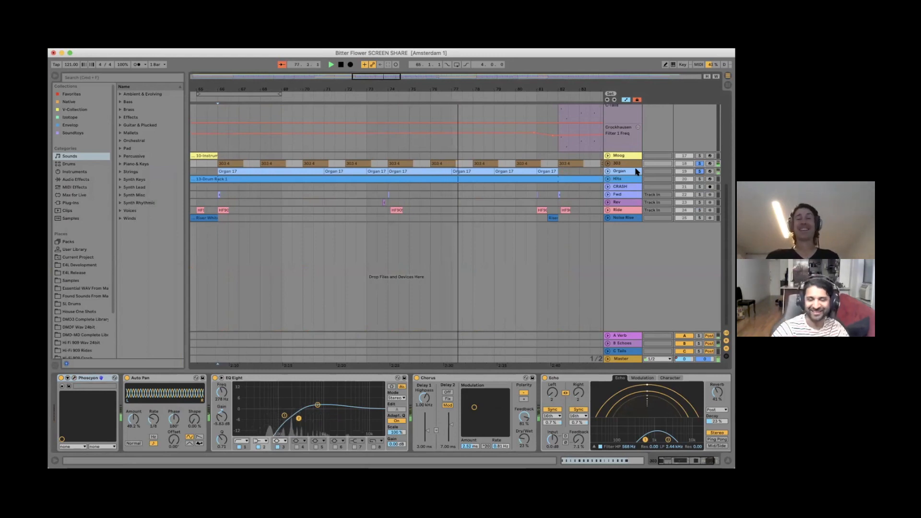
click(608, 170)
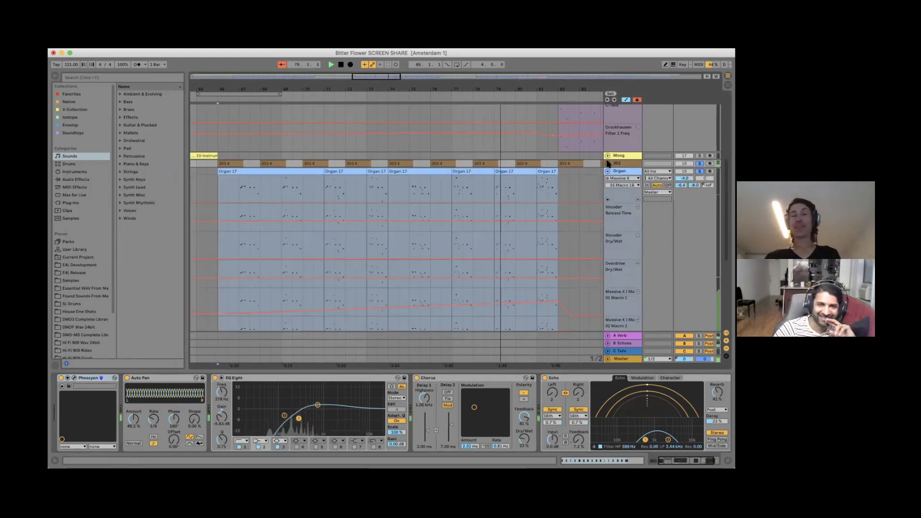
click(608, 163)
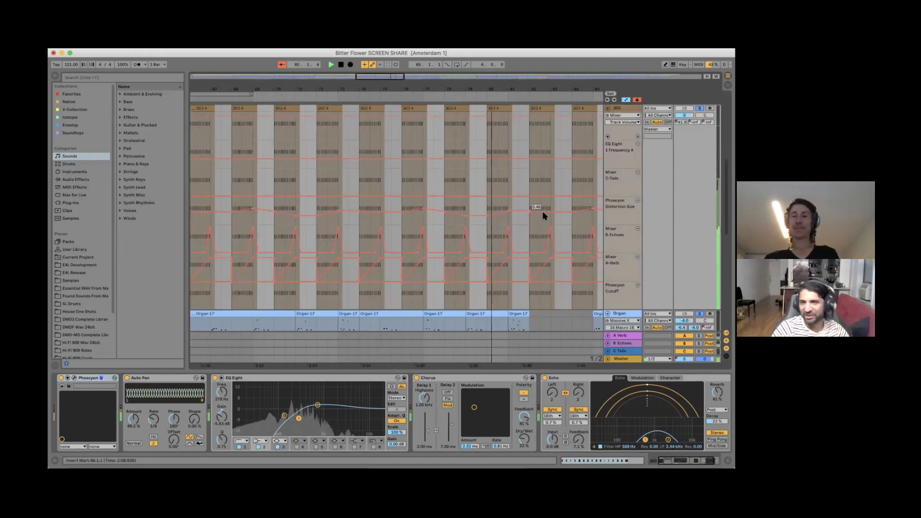
click(608, 163)
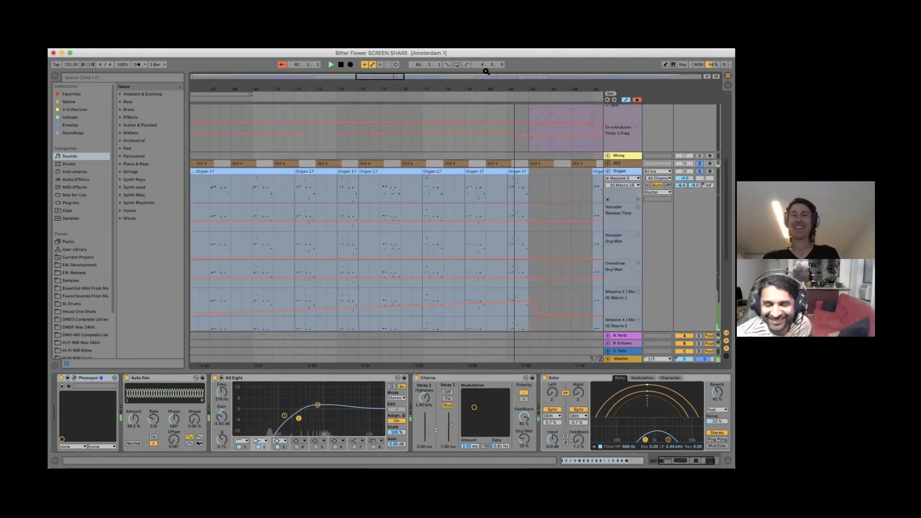
- Stop playback and show the Organ track's device chain from its clips at bar 77
drag(481, 89, 481, 83)
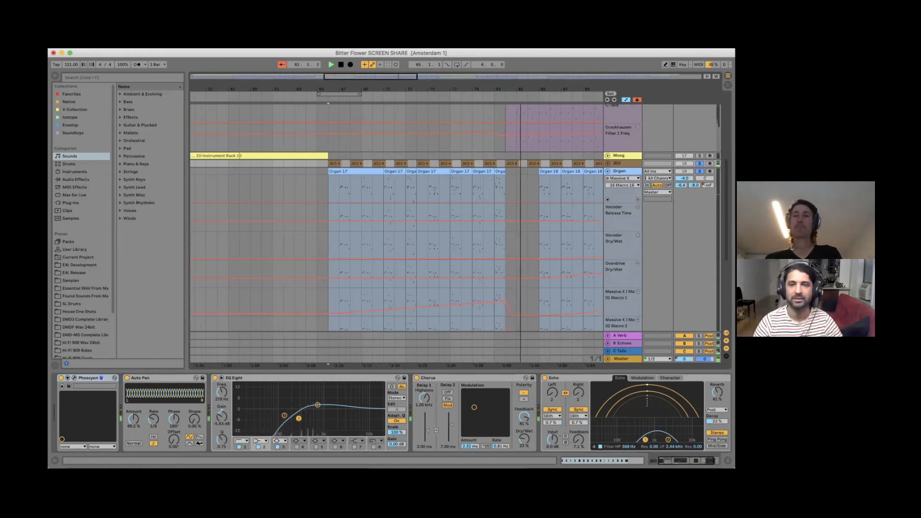
key(space)
click(450, 184)
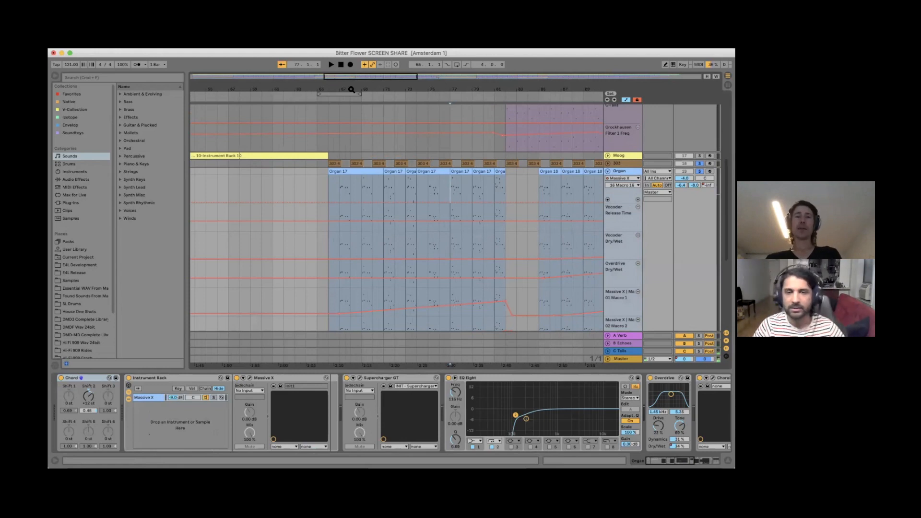
- Unfold the 303 track, review its automation lanes across the repeated clips, and fold it again
click(609, 164)
scroll(459, 248, down, 2)
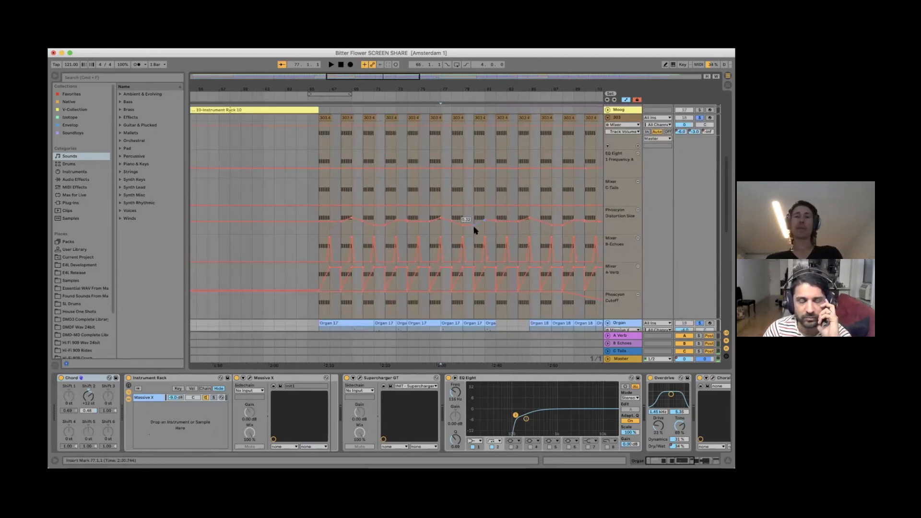
scroll(473, 230, right, 2)
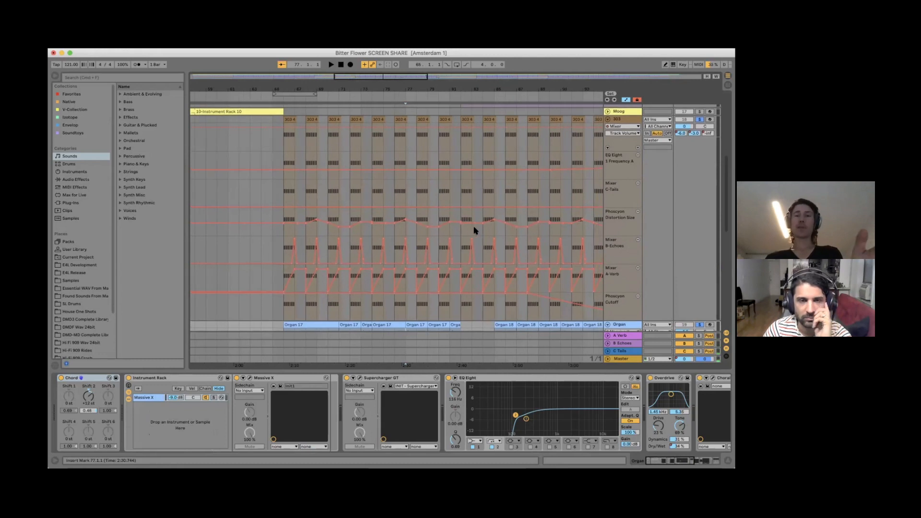
click(608, 120)
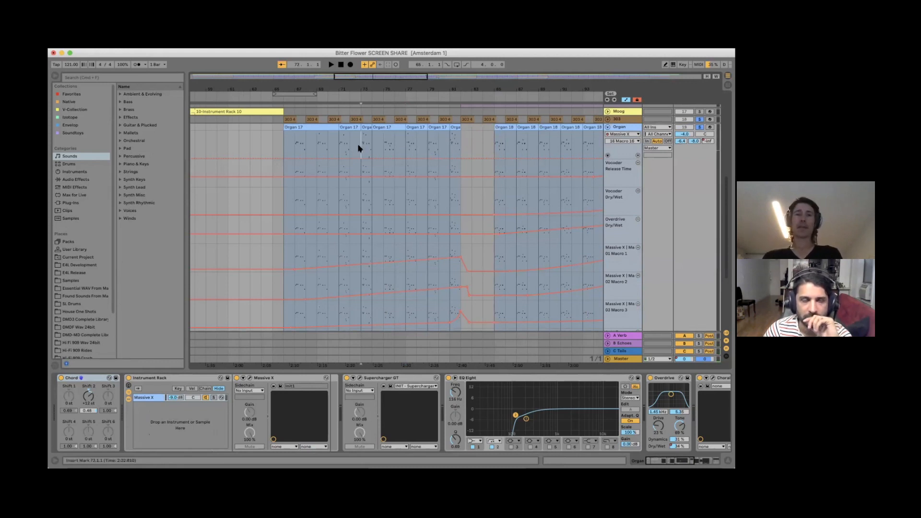
- Return to the Organ track and select the Chord device at the start of its device chain
scroll(381, 195, up, 3)
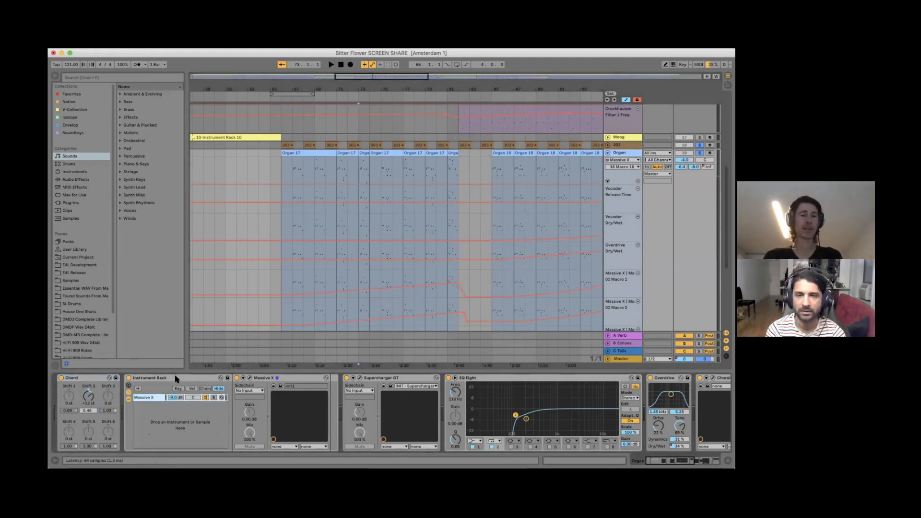
click(76, 379)
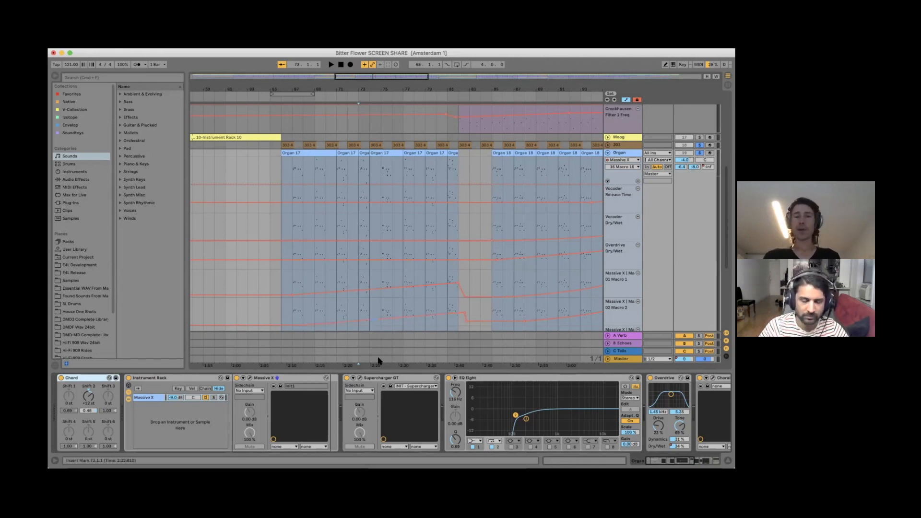
- Look through the Organ track's device chain from Supercharger GT to Auto Pan and select the Vocoder
click(381, 378)
scroll(381, 378, right, 2)
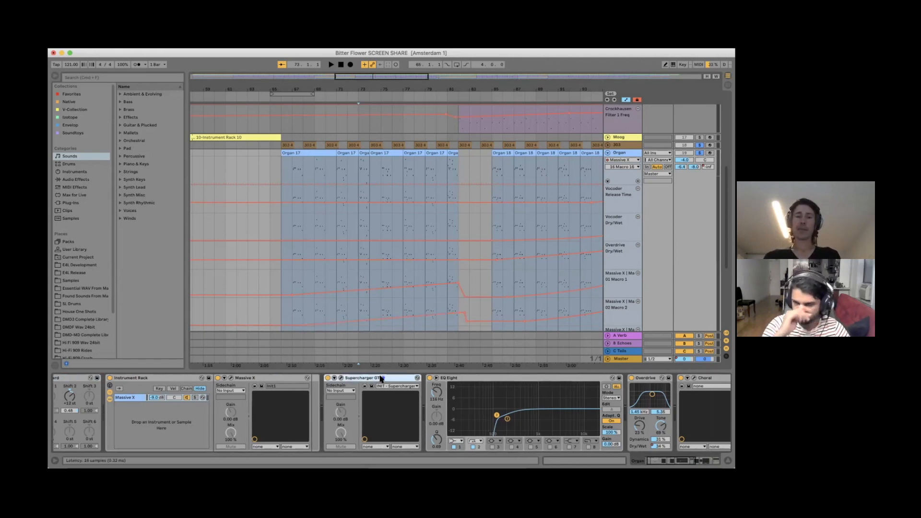
scroll(381, 378, right, 4)
click(389, 378)
scroll(391, 380, right, 1)
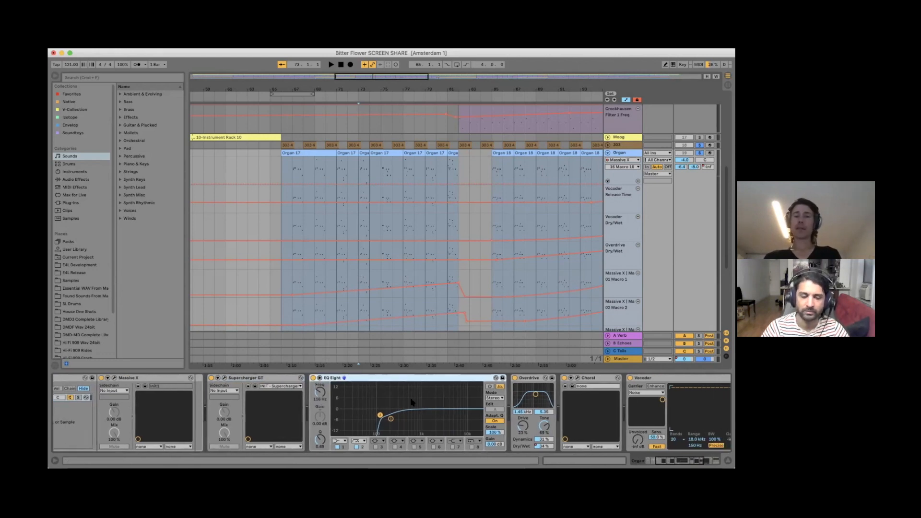
scroll(411, 402, right, 5)
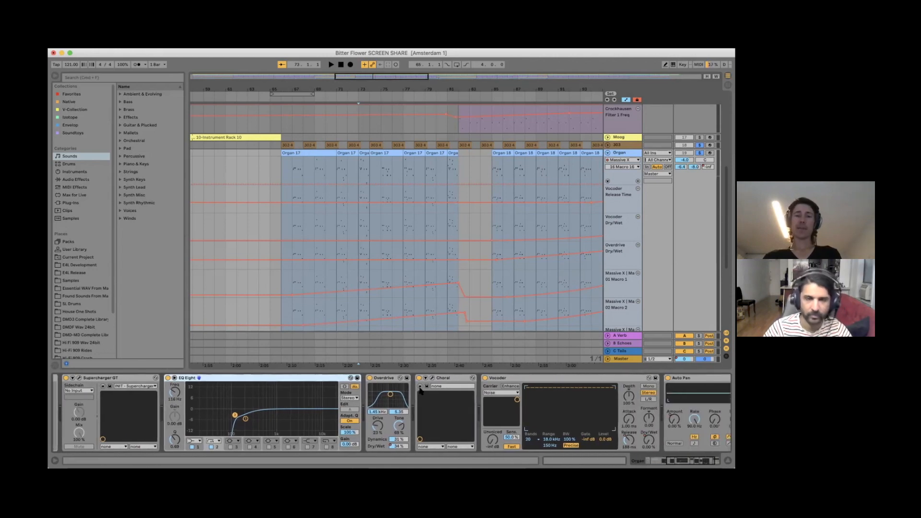
scroll(420, 390, right, 2)
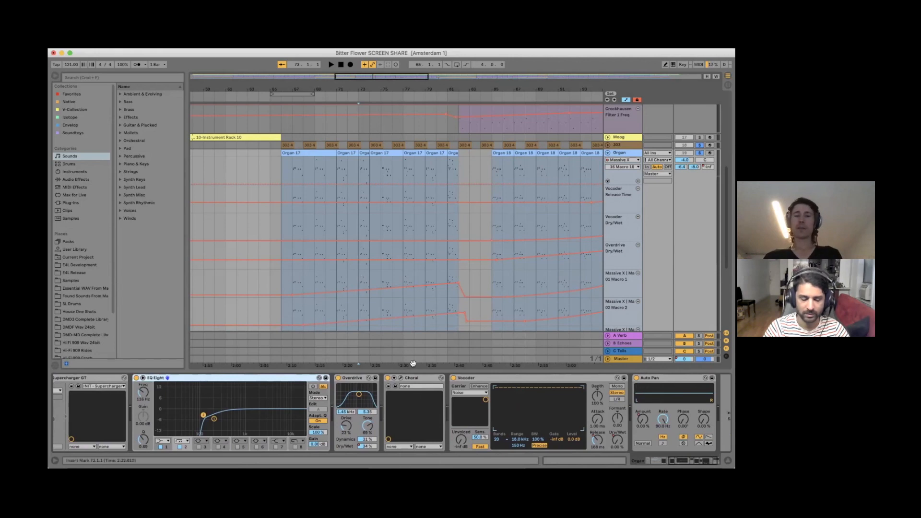
scroll(409, 378, right, 2)
click(451, 377)
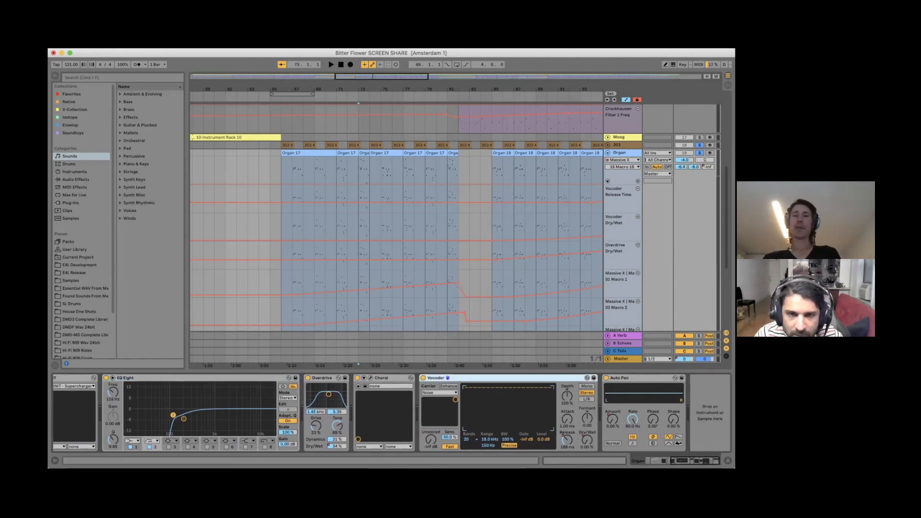
- Play the arrangement from bar 95 to hear the Organ track's automated Vocoder and Overdrive build, and stop playback
drag(443, 89, 443, 57)
scroll(486, 210, down, 5)
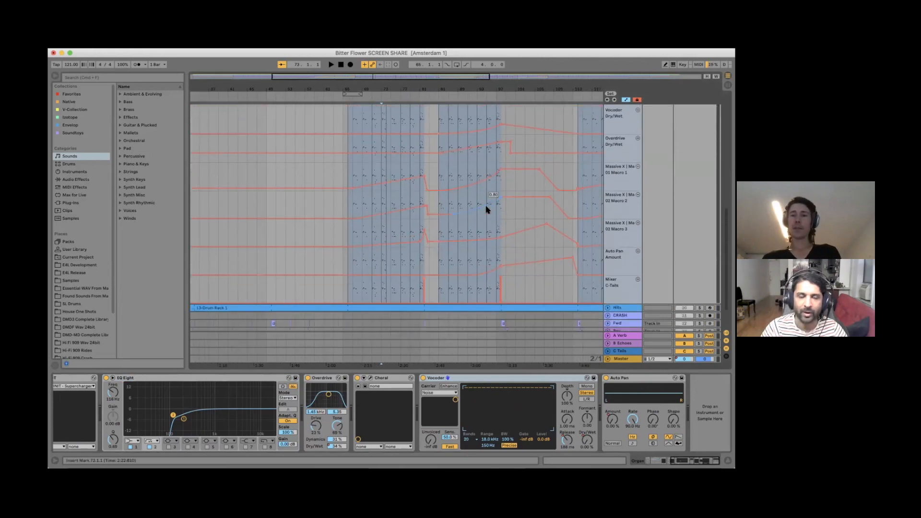
scroll(485, 210, right, 4)
scroll(486, 210, up, 3)
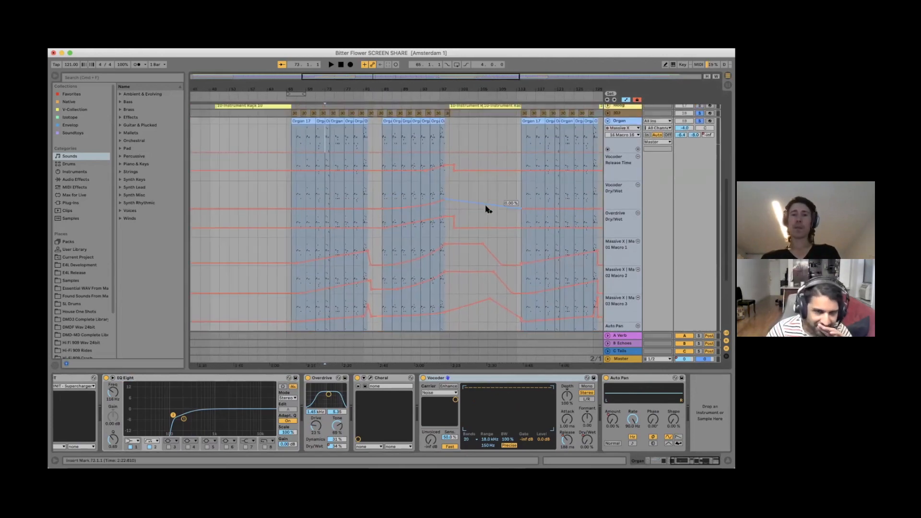
click(431, 190)
key(space)
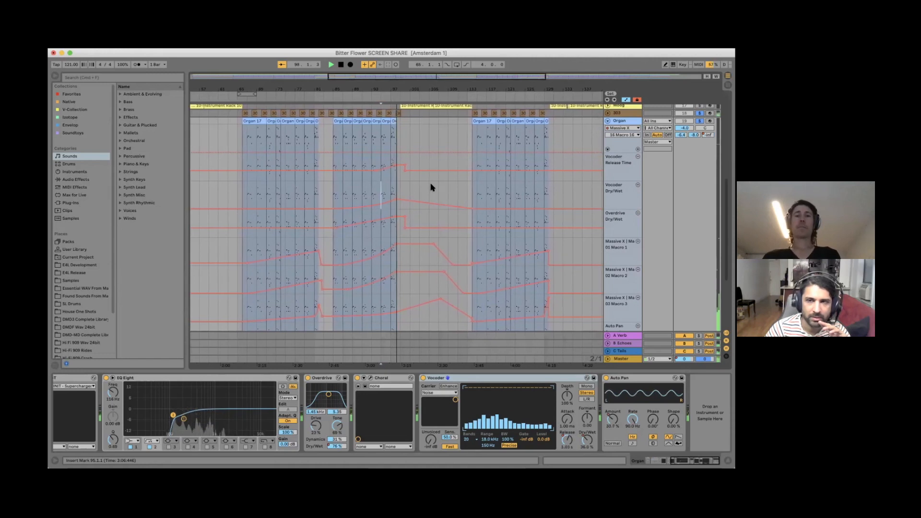
key(space)
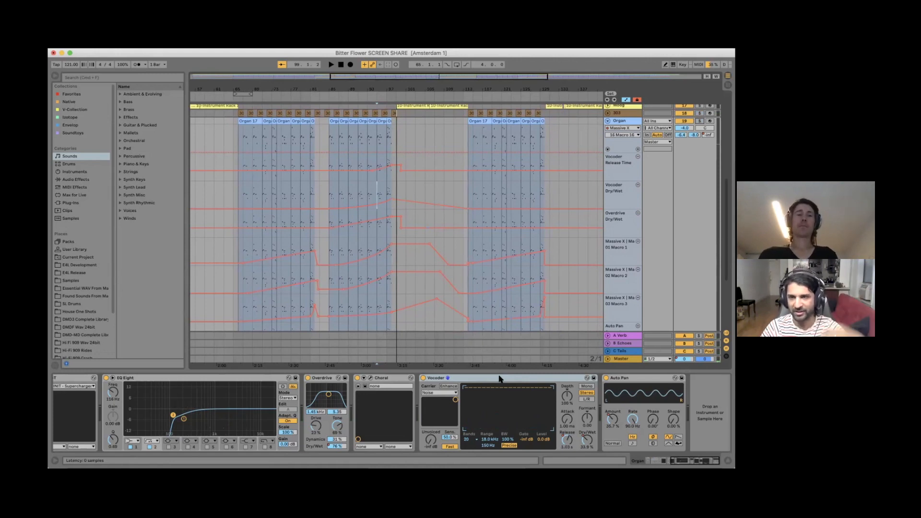
- Expand the 303 track and examine its automation alongside the second group of Organ clips
click(607, 121)
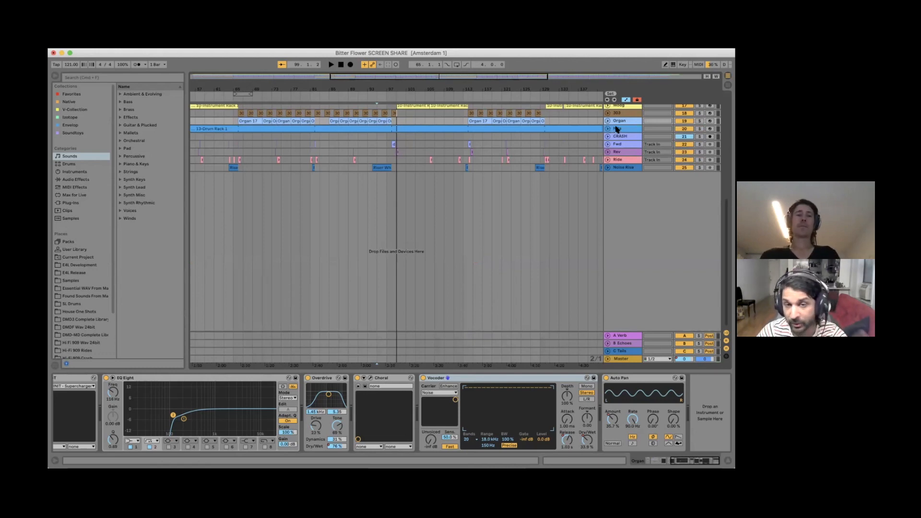
click(607, 122)
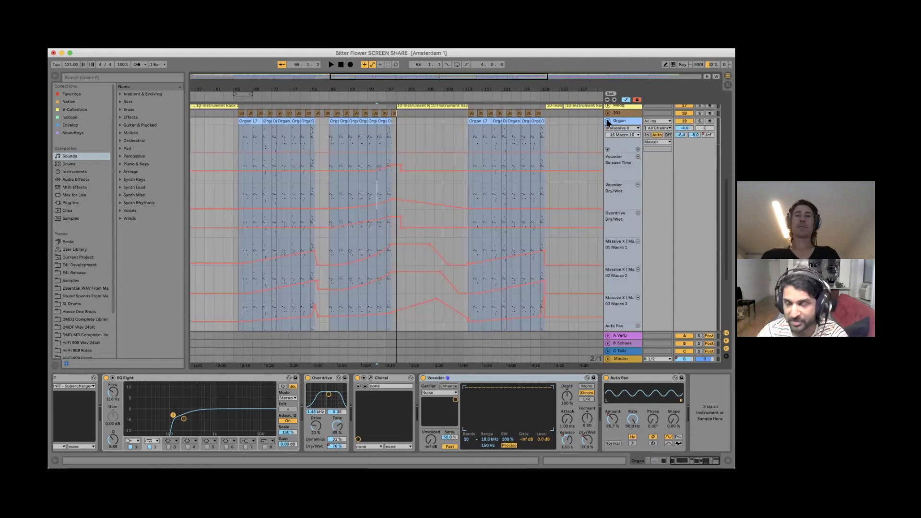
click(608, 114)
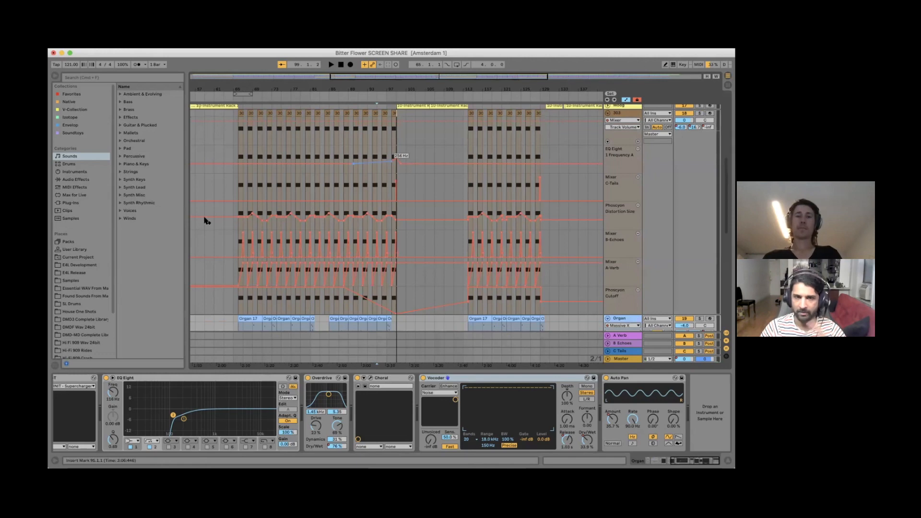
scroll(205, 221, down, 3)
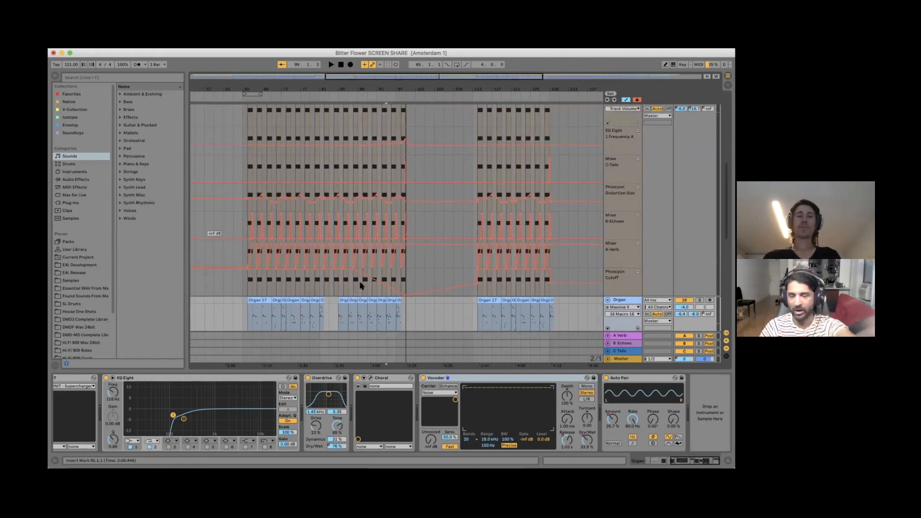
click(362, 299)
click(344, 299)
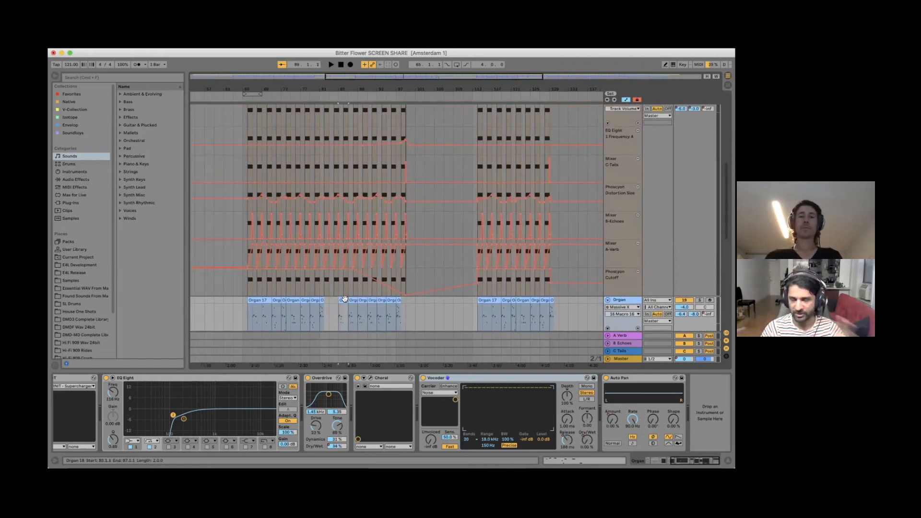
click(394, 300)
scroll(384, 294, up, 5)
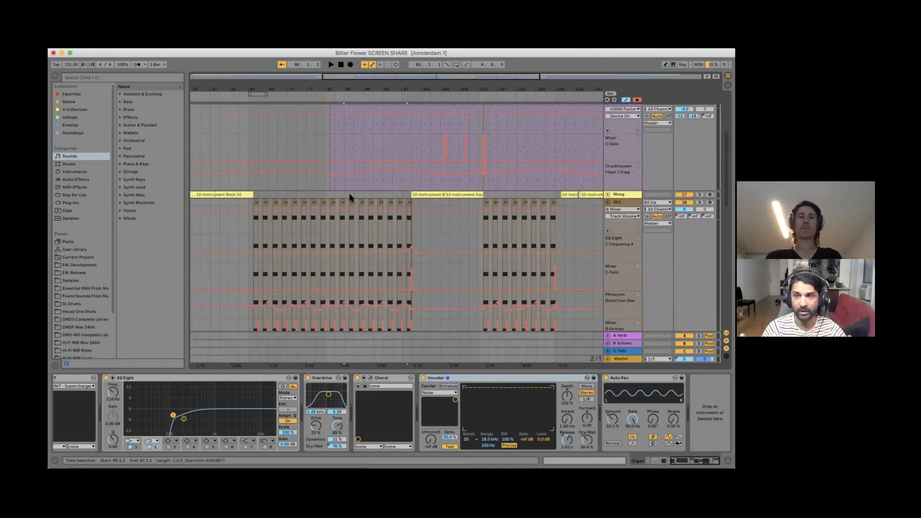
- Fold the 303 and Organ tracks and open their clips from bar 85 together in the note editor to compare the notes
click(353, 203)
click(608, 203)
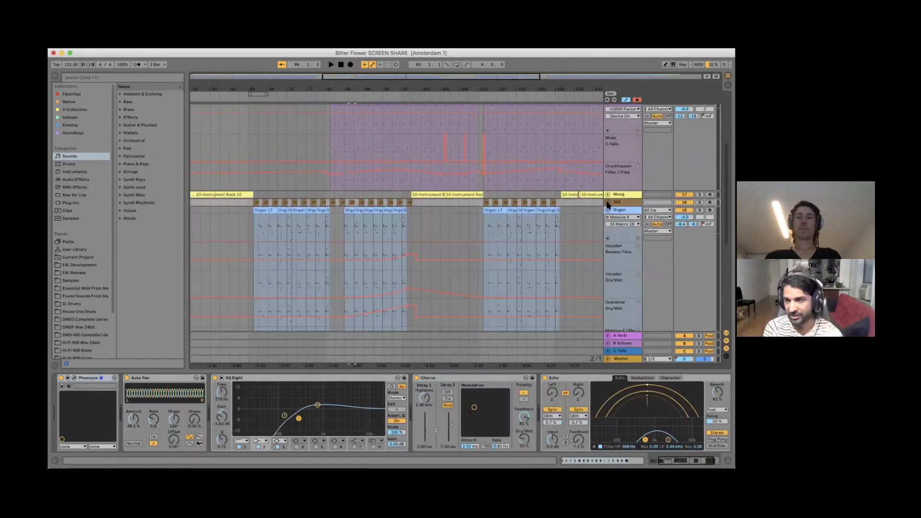
click(608, 210)
click(342, 202)
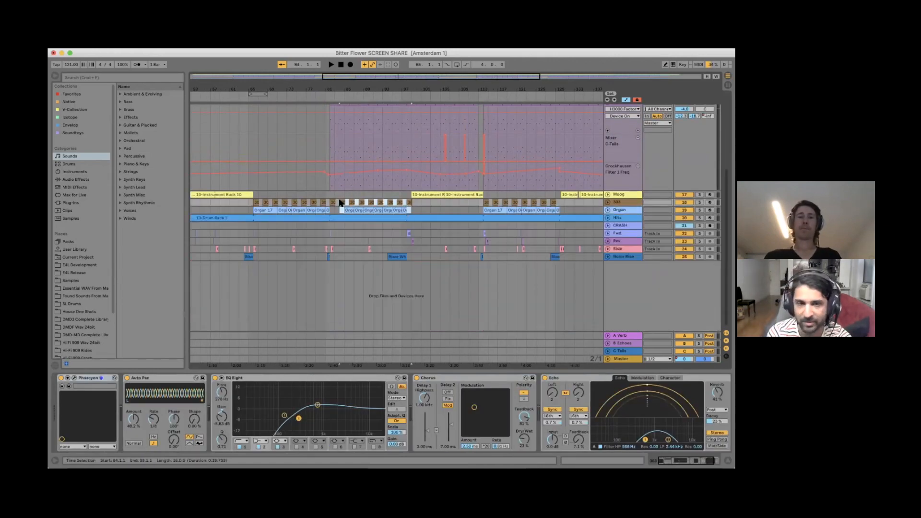
double_click(343, 200)
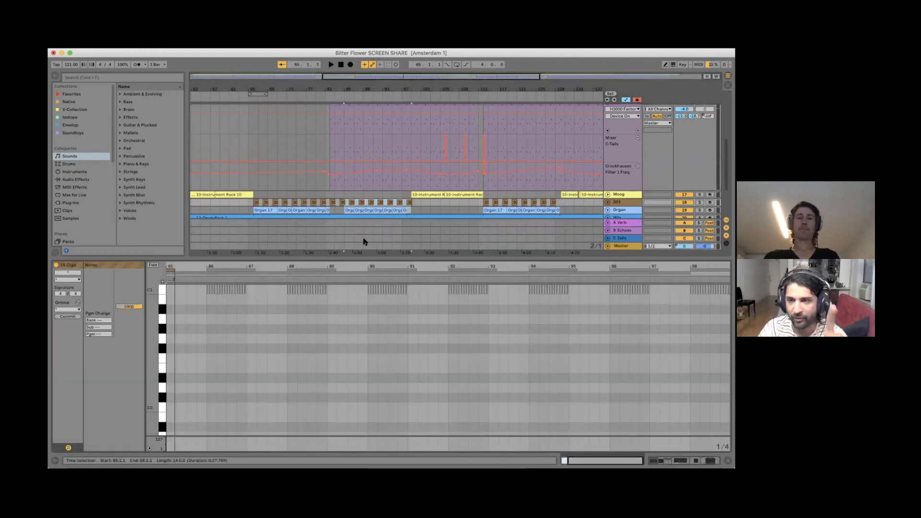
scroll(285, 317, up, 5)
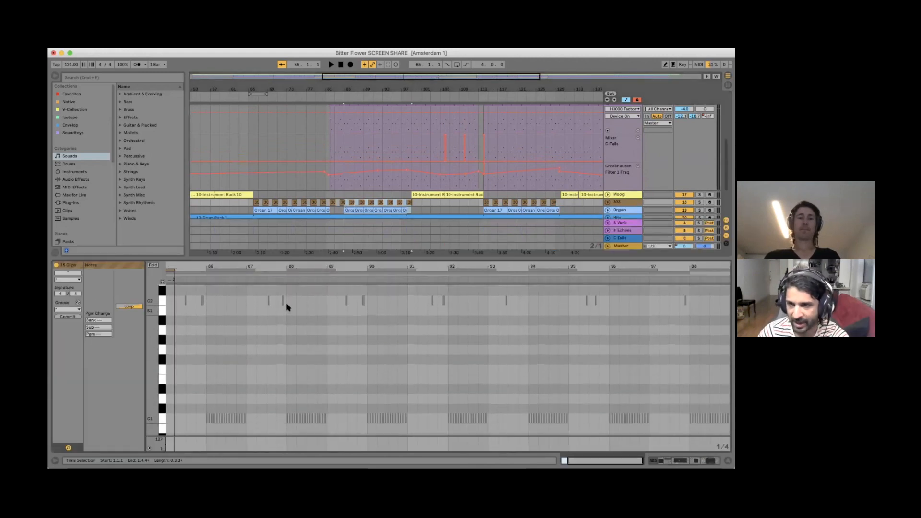
scroll(275, 275, up, 3)
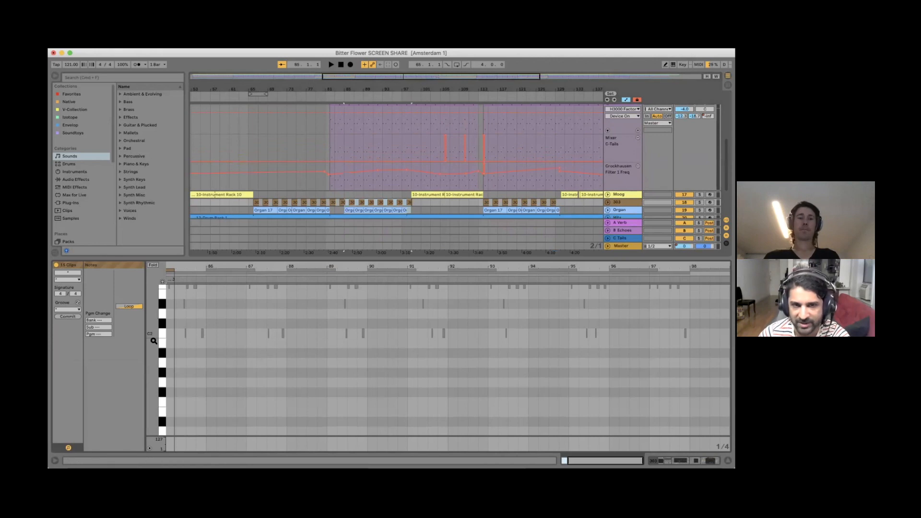
drag(152, 335, 123, 335)
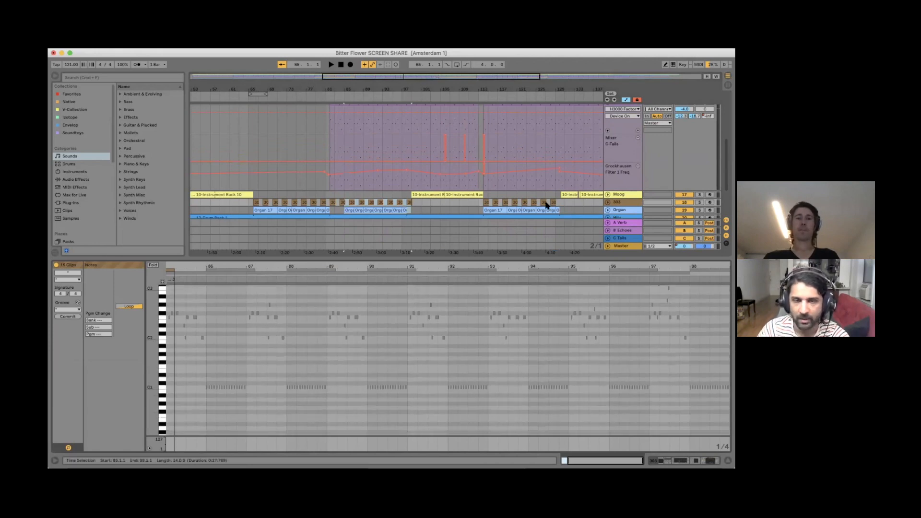
- Expand the Organ track and briefly play its first Organ 17 clip from bar 66
scroll(440, 211, down, 3)
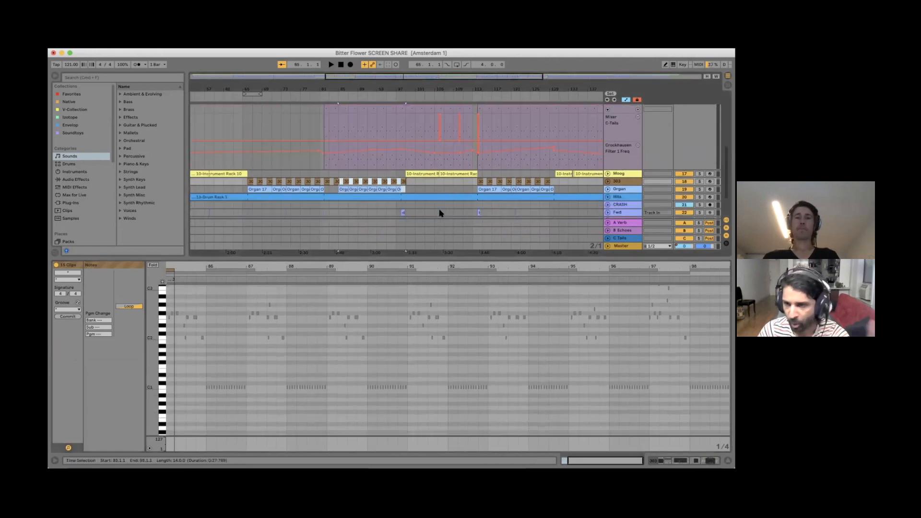
click(608, 189)
click(339, 205)
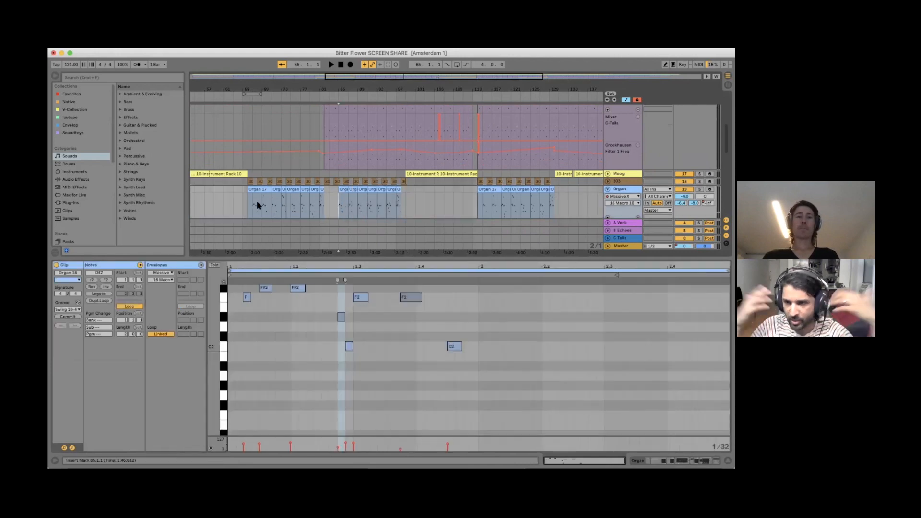
scroll(256, 197, down, 3)
drag(238, 88, 256, 159)
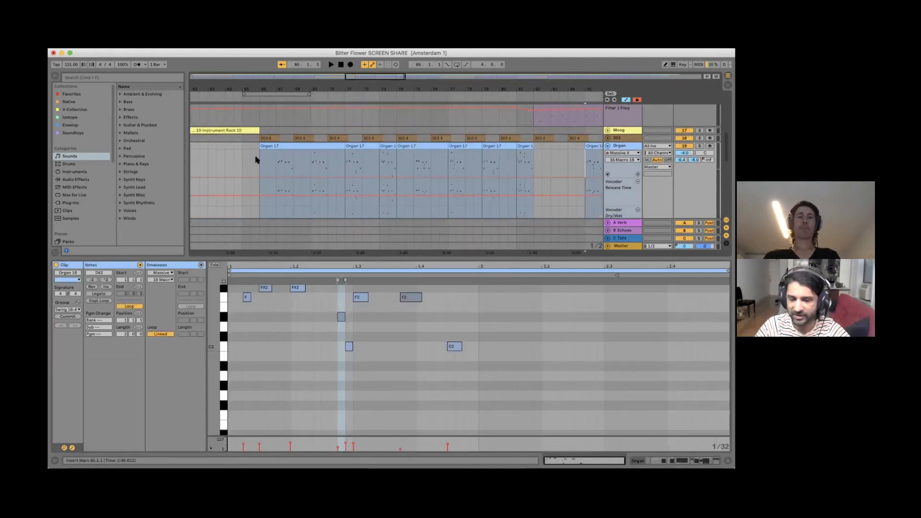
click(257, 164)
key(space)
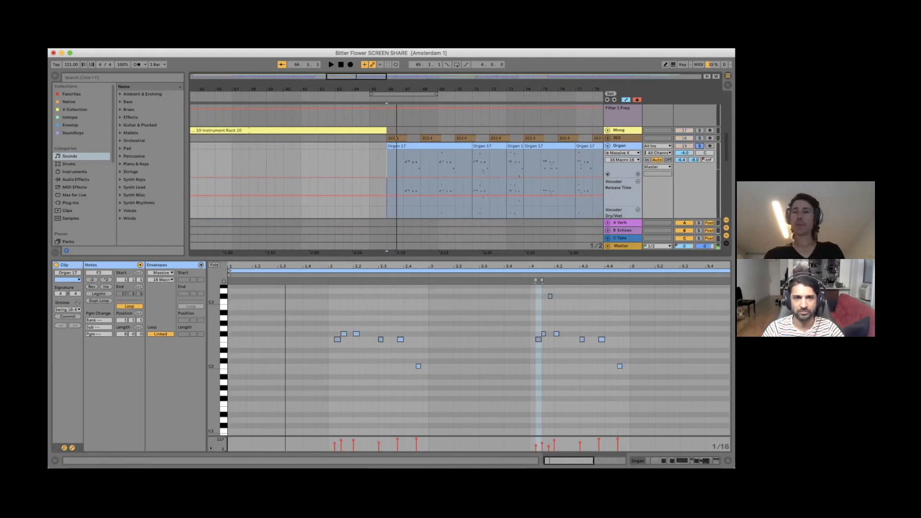
key(space)
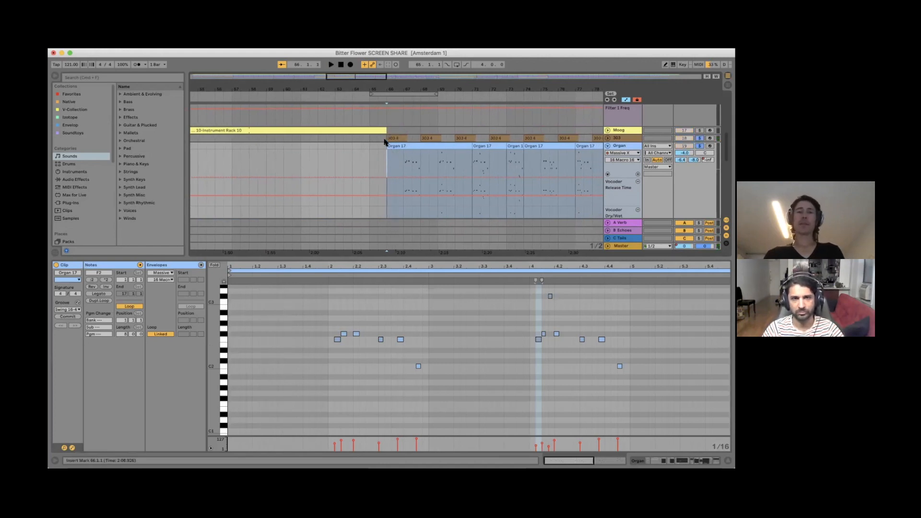
- Play the 303 and Organ parts from bar 66 while viewing both tracks' notes together in the note editor
click(384, 138)
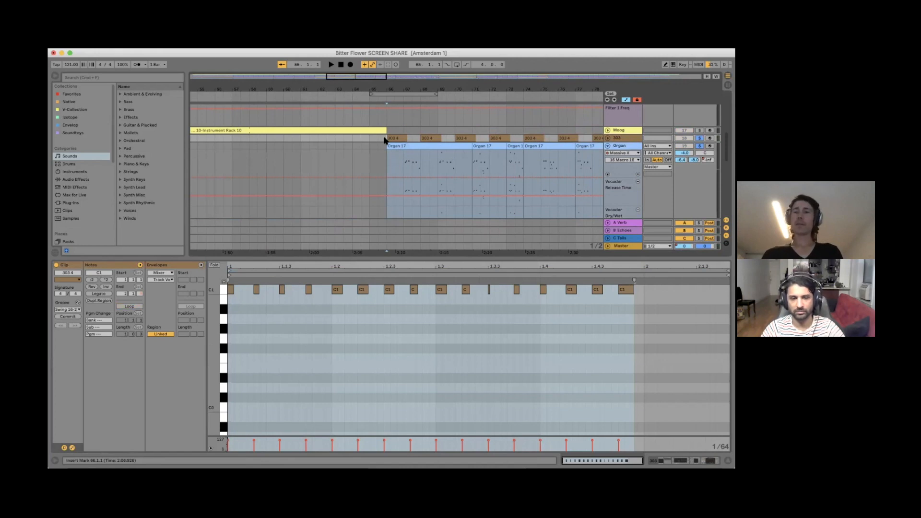
key(space)
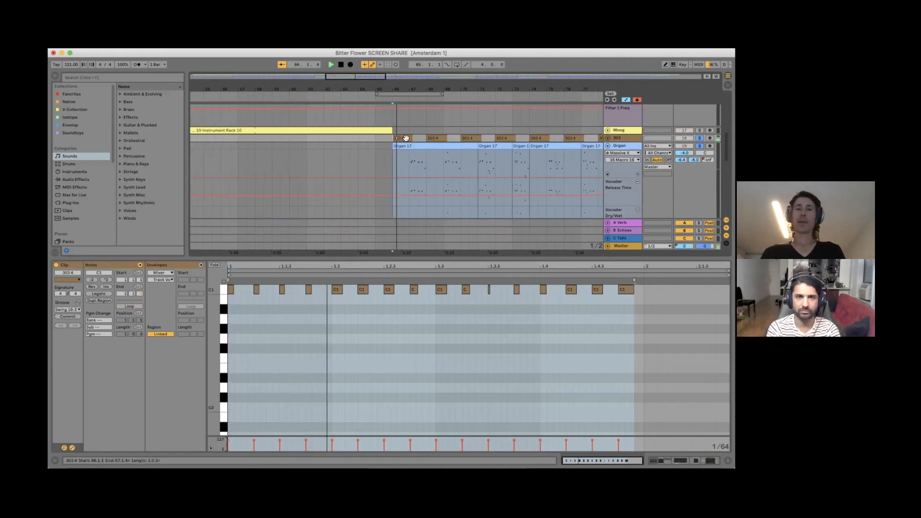
shift+click(487, 144)
key(shift+Tab)
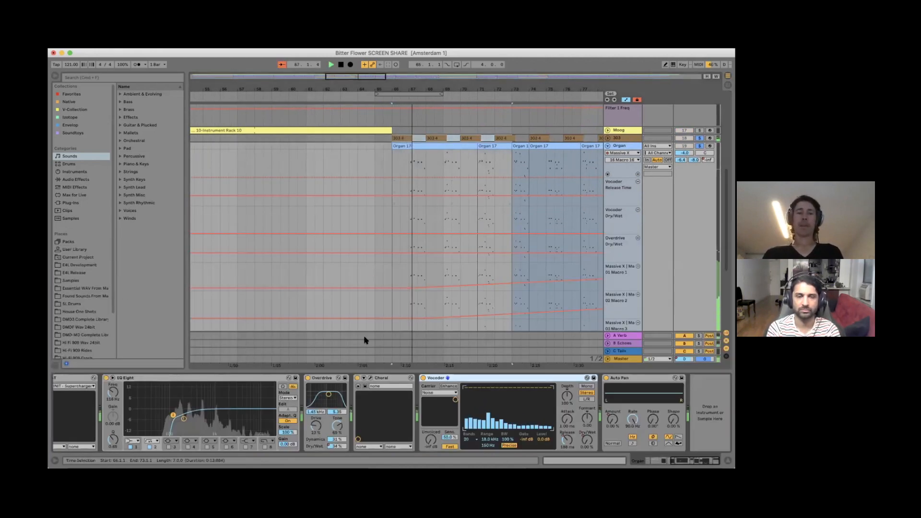
key(shift+Tab)
scroll(354, 345, up, 4)
scroll(354, 345, up, 4)
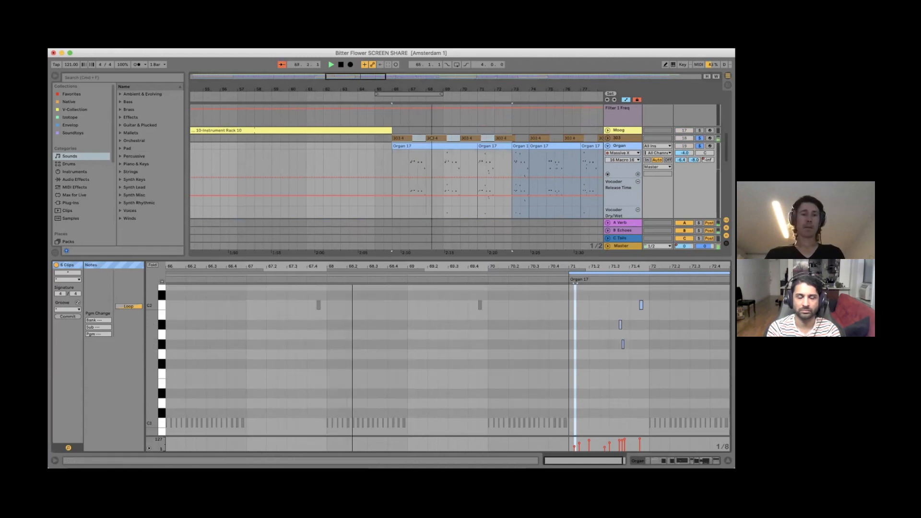
drag(152, 336, 136, 336)
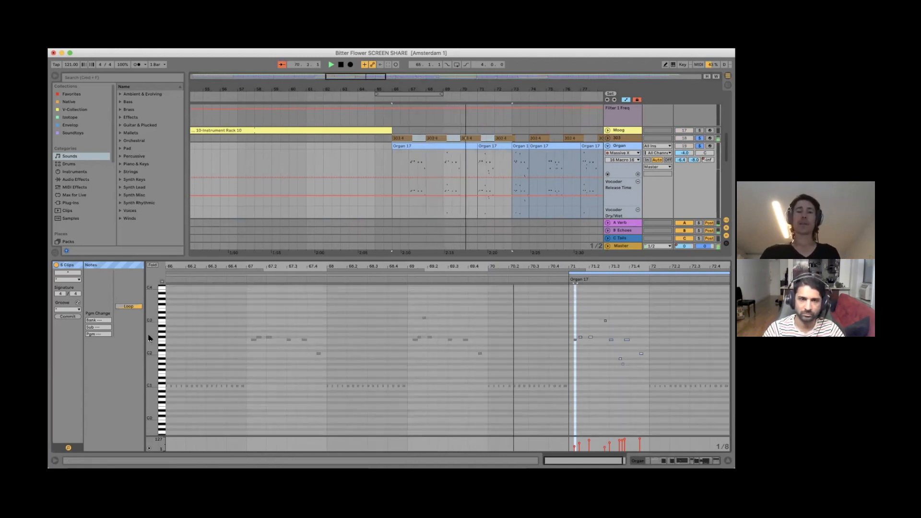
click(187, 320)
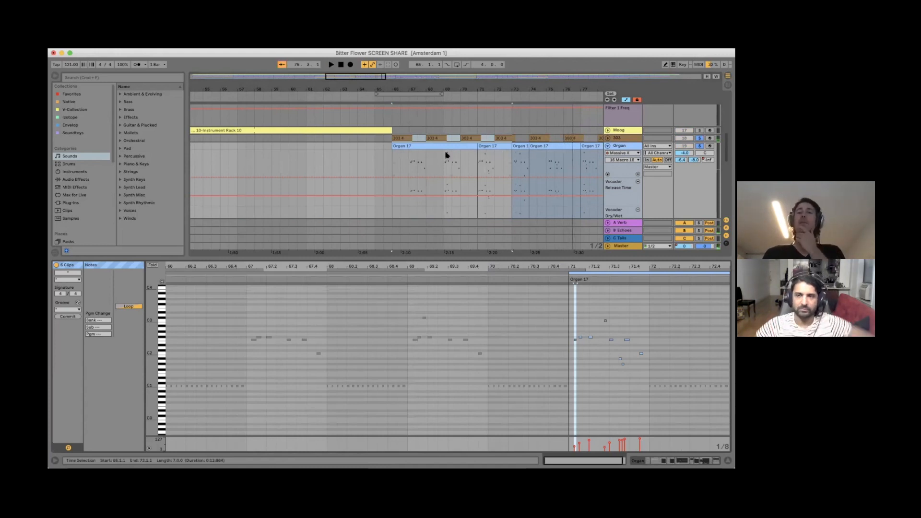
- Inspect the notes of the first 303 clip and the first Organ 17 clip, and place the insert marker at bar 71
click(403, 138)
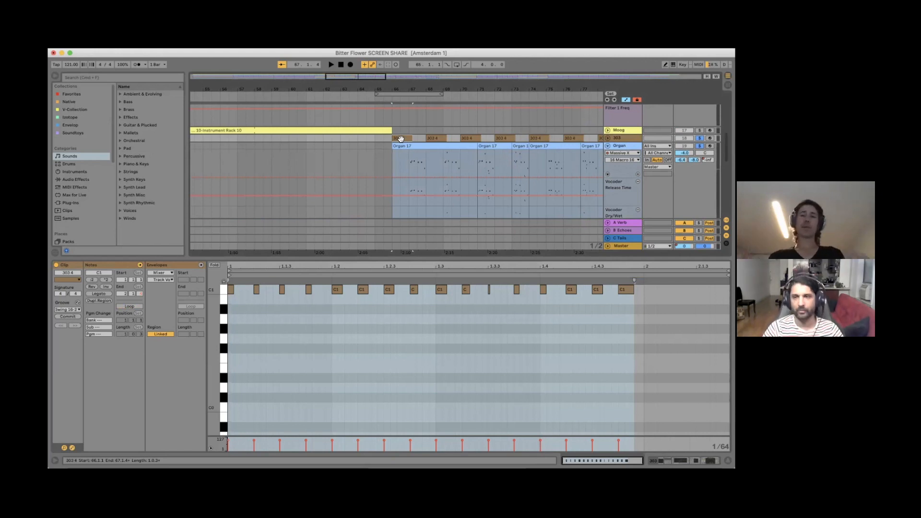
click(416, 147)
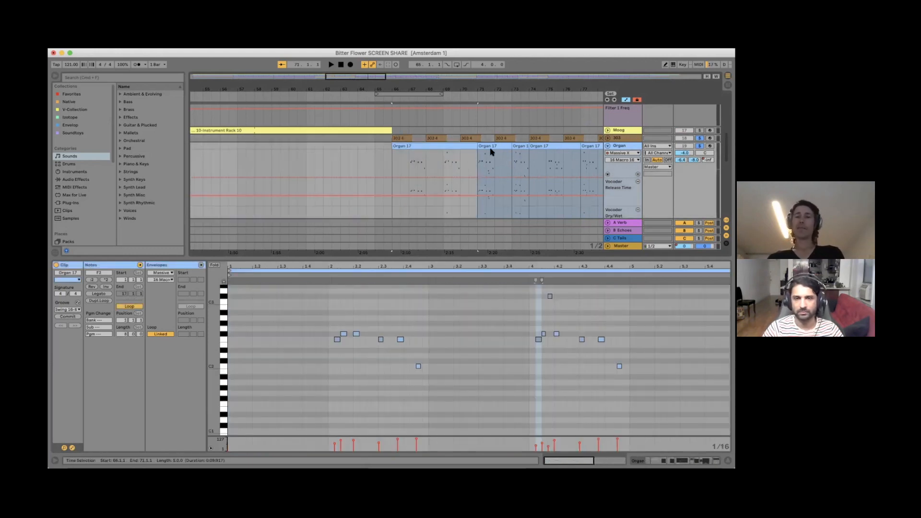
shift+click(478, 161)
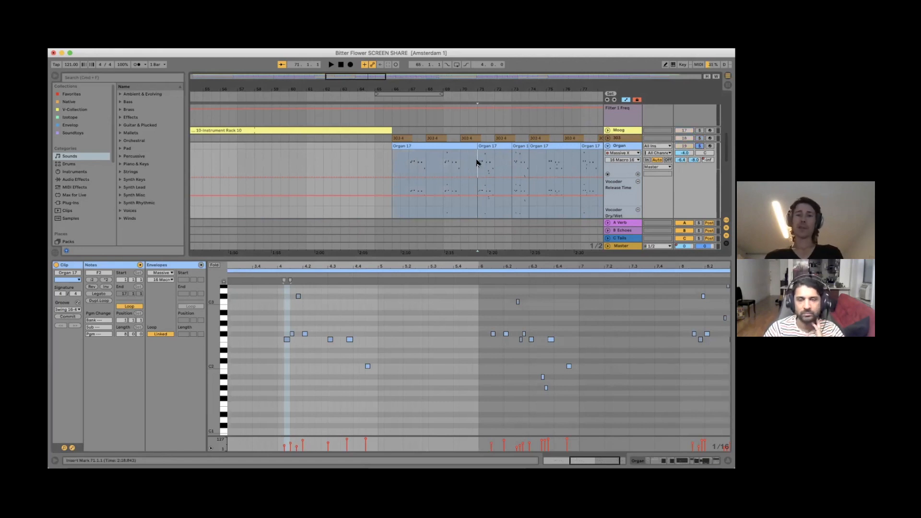
- Play the Organ part briefly from bar 71, then fold the Organ track and take it out of solo
key(space)
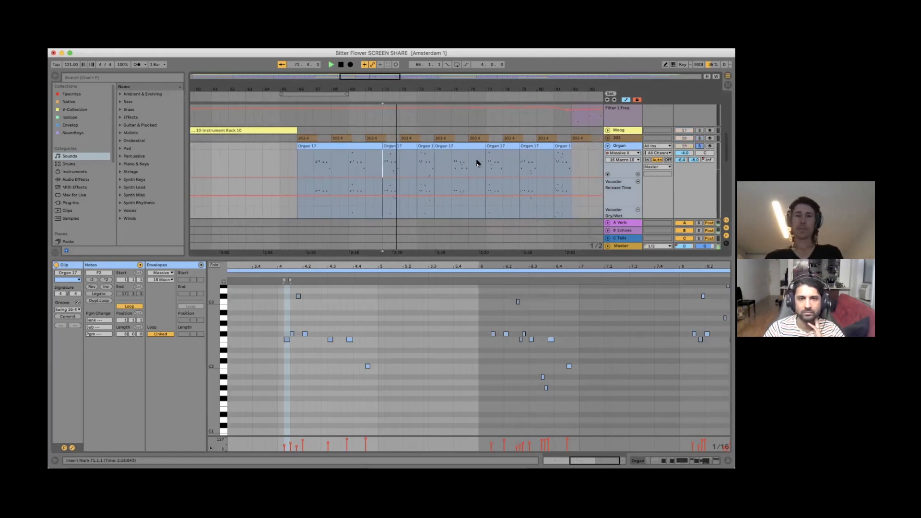
key(space)
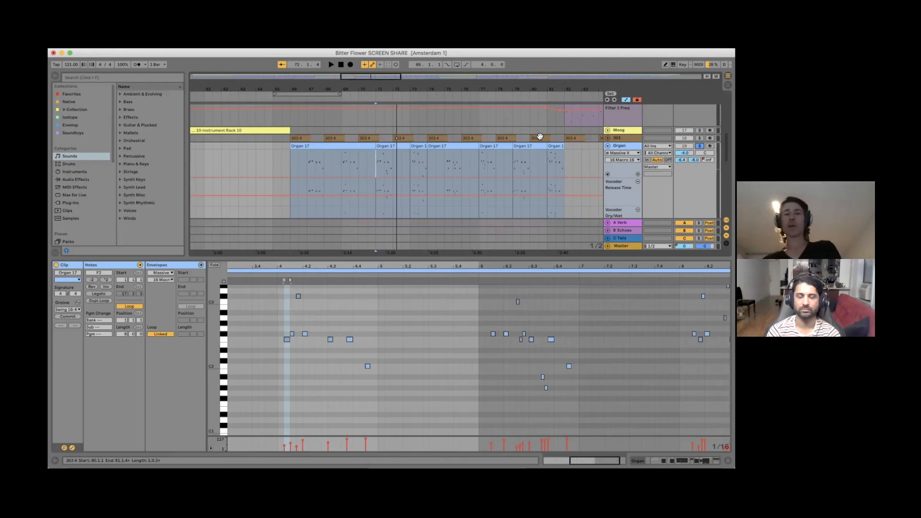
click(608, 146)
key(s)
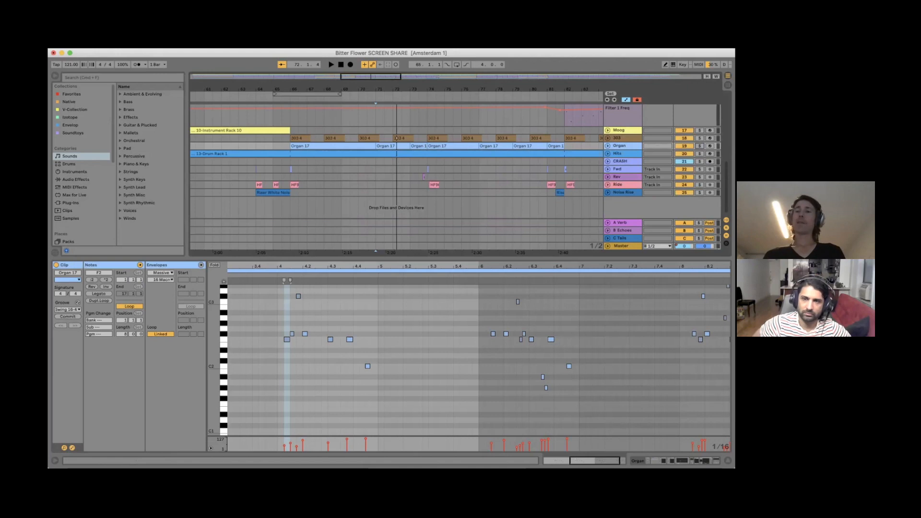
- Expand the Hits track, open its 13-Drum Rack 1 clip in the note editor and play it soloed from bar 66
click(607, 154)
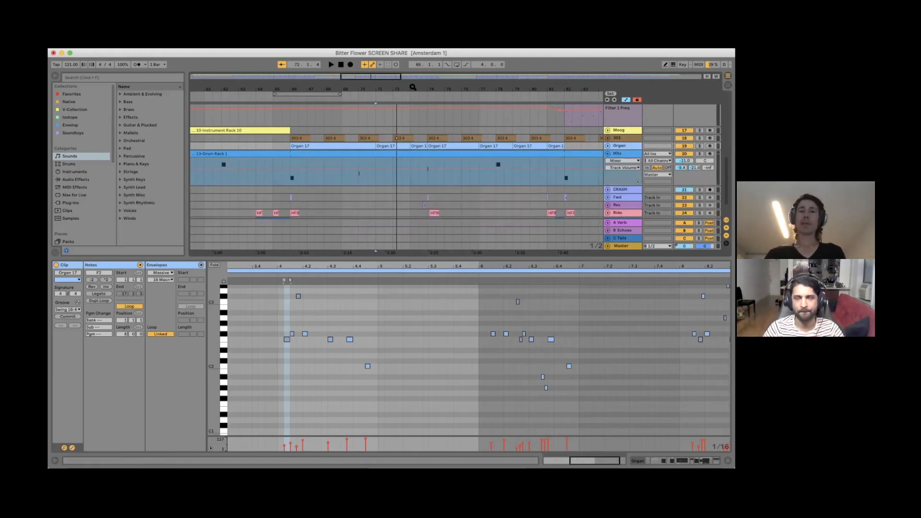
drag(415, 86, 413, 86)
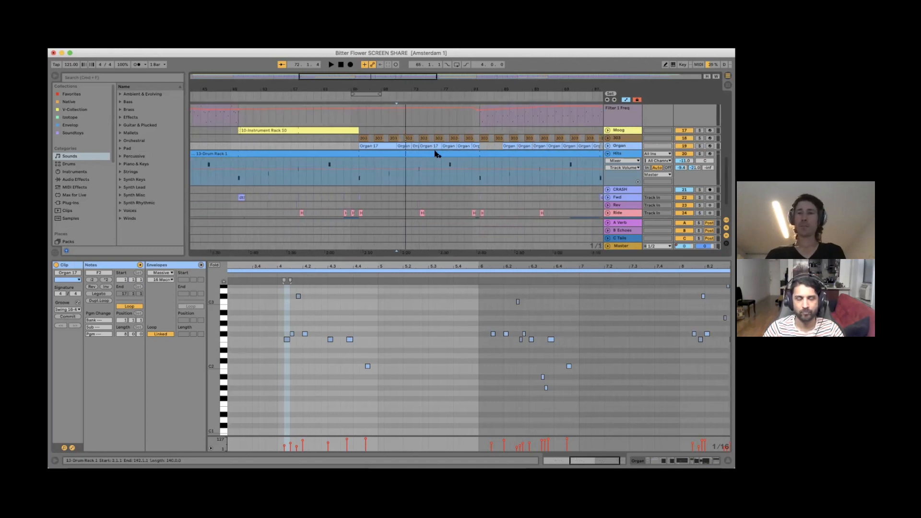
scroll(384, 154, down, 3)
click(358, 153)
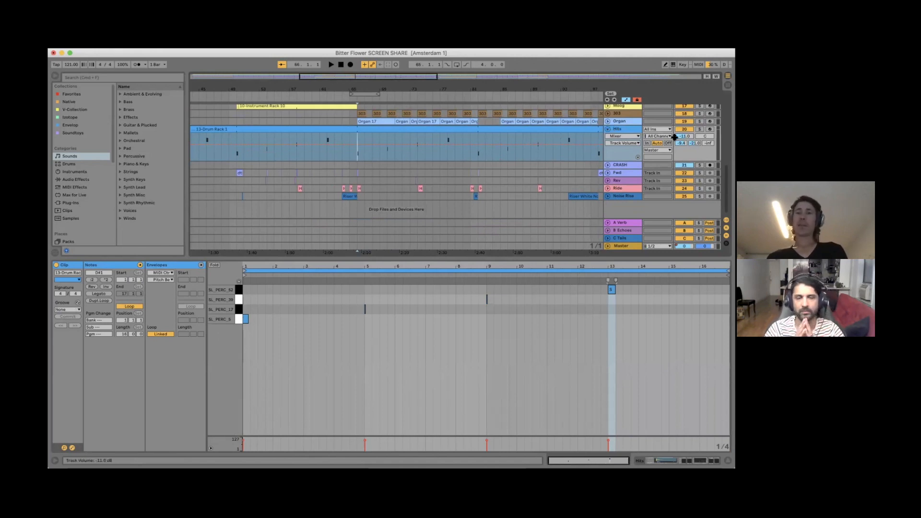
key(space)
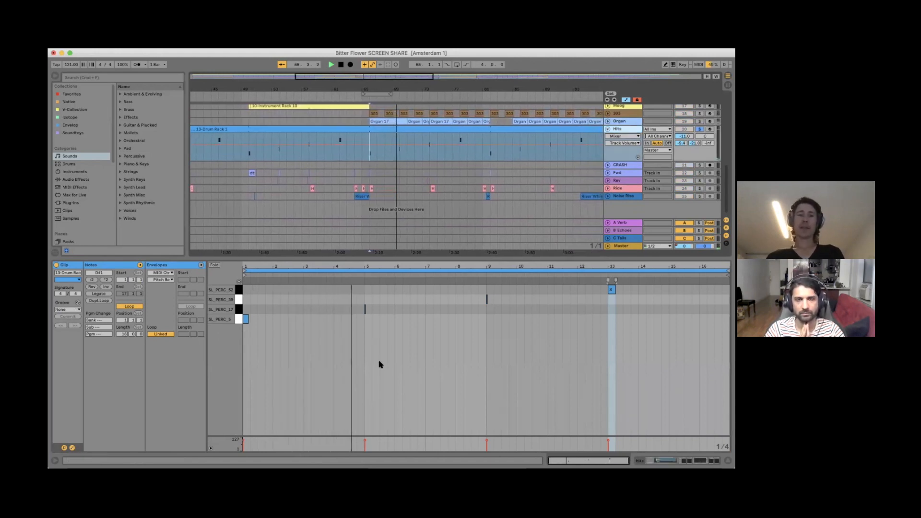
- Show the Hits track's device chain during playback and fold the track
key(shift+Tab)
scroll(367, 394, right, 5)
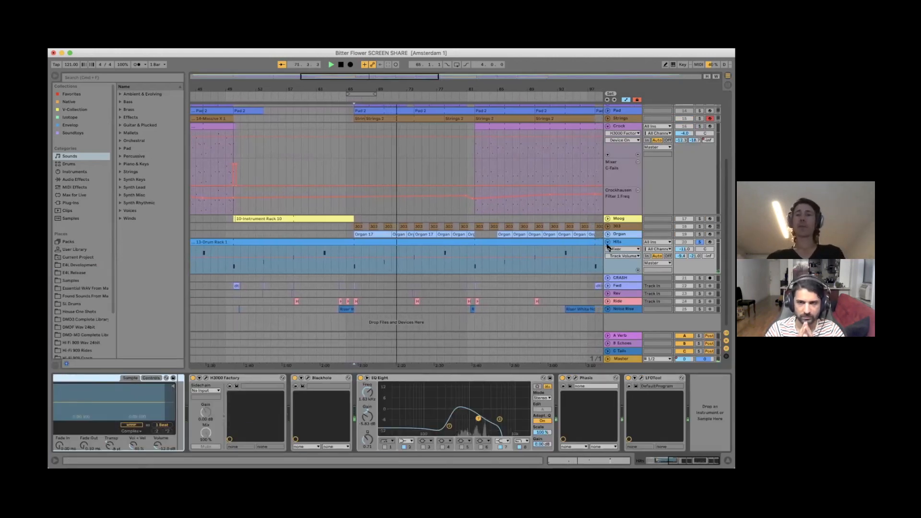
click(607, 243)
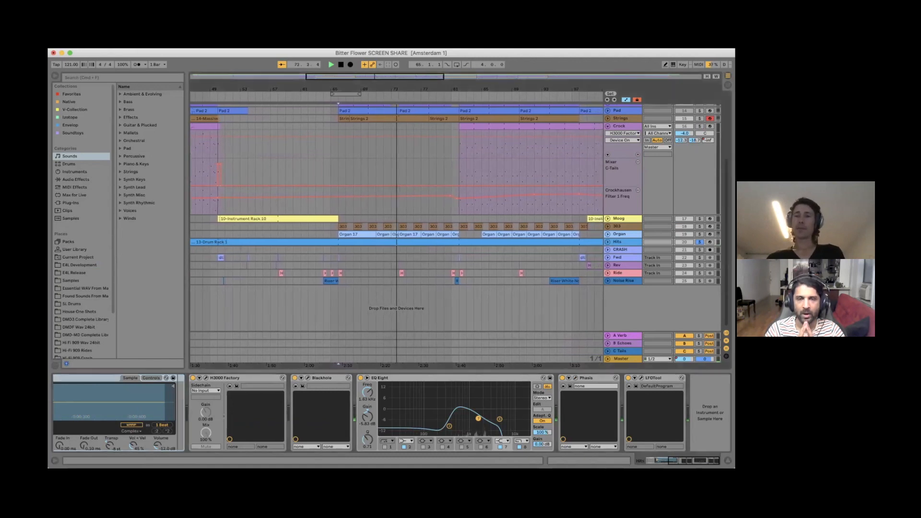
- Show the effects on the CRASH group and on the A Verb return track
click(633, 249)
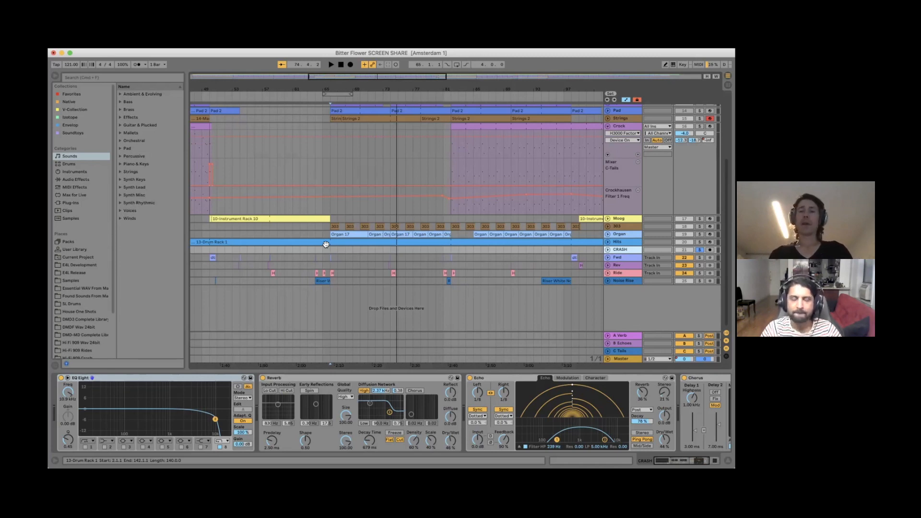
click(325, 249)
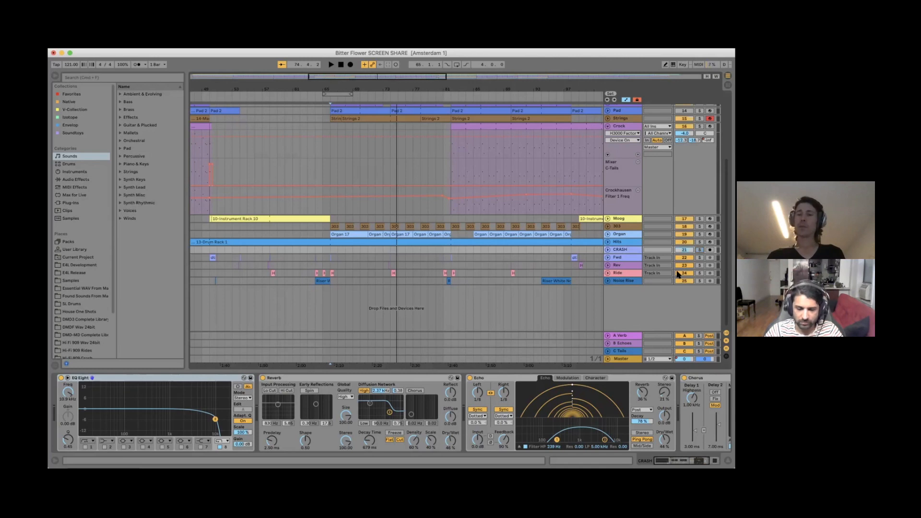
click(624, 336)
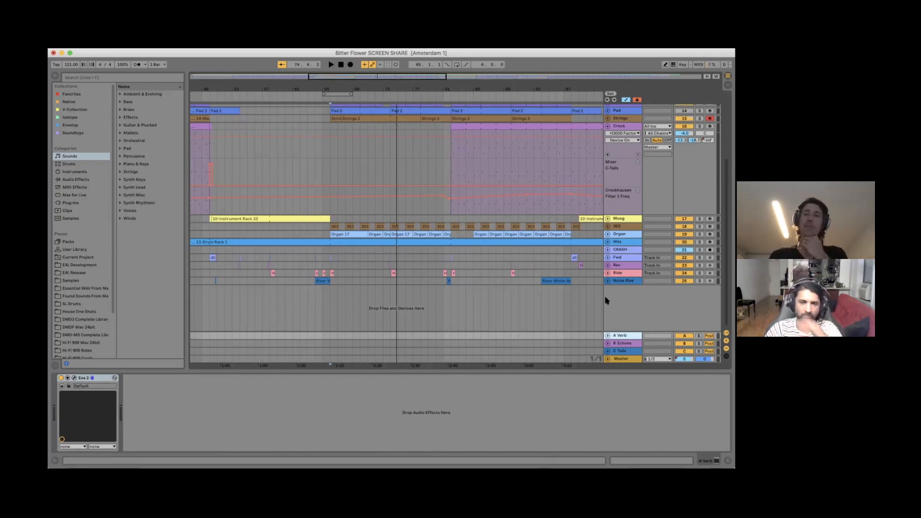
- Solo the A Verb return and play the song from bar 77 while viewing the return's device
scroll(647, 210, up, 3)
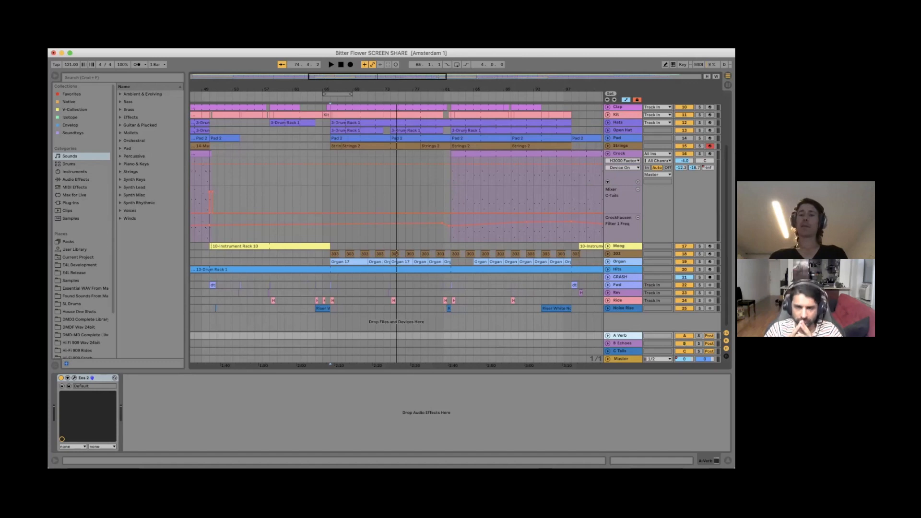
click(699, 336)
click(408, 172)
key(space)
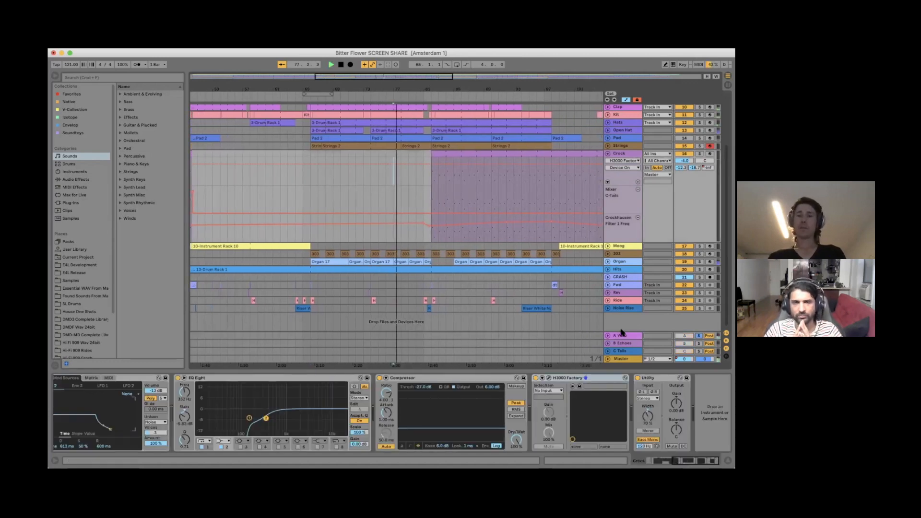
click(621, 337)
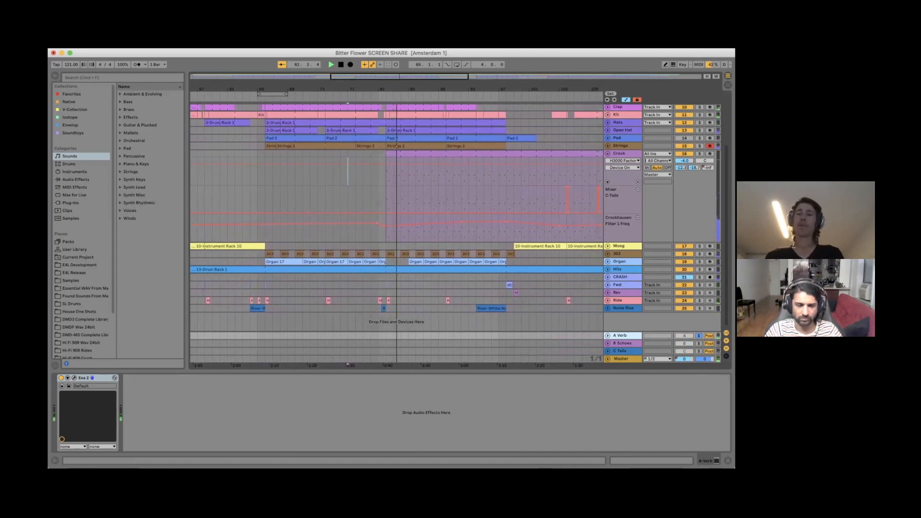
key(space)
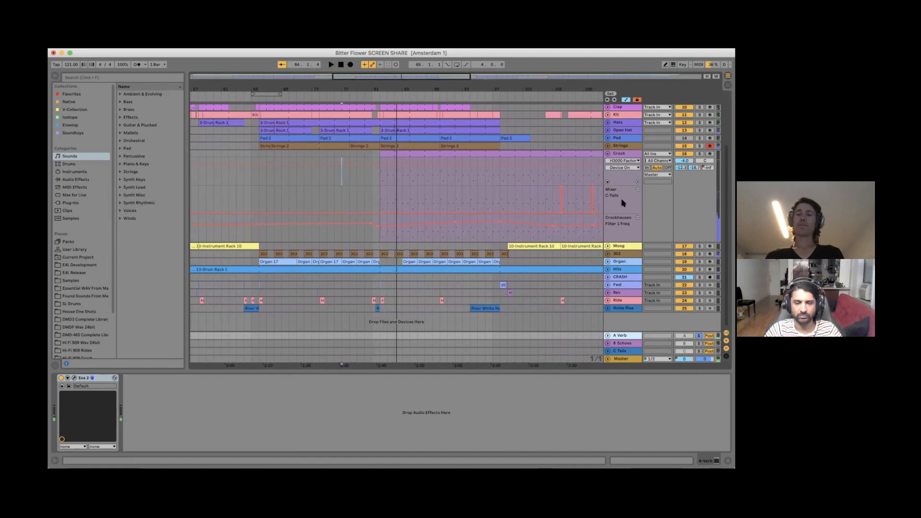
- Fold the Crock track and inspect the Echo settings on the B Echoes and C Tails returns
click(607, 154)
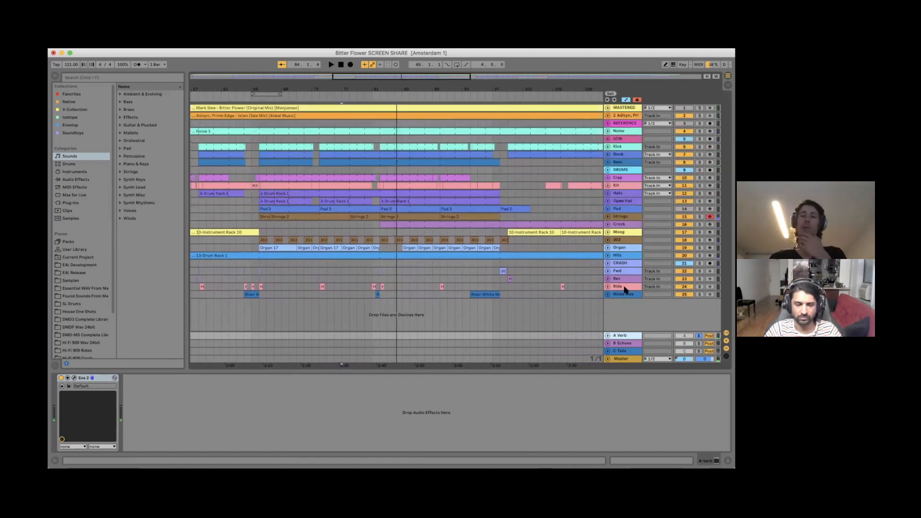
click(624, 343)
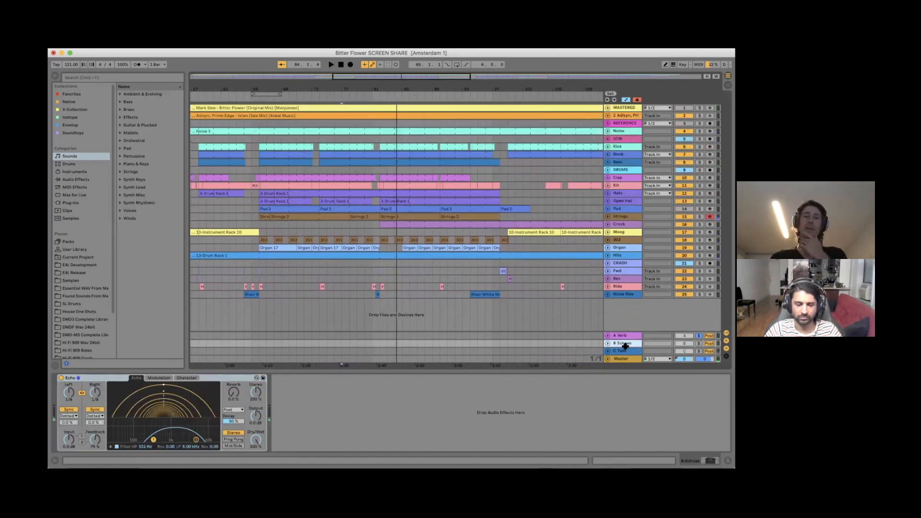
click(625, 352)
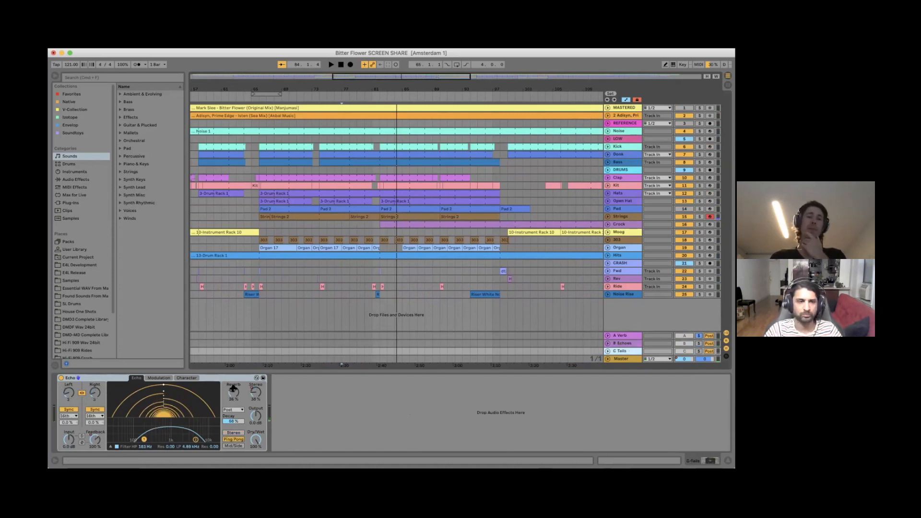
click(625, 344)
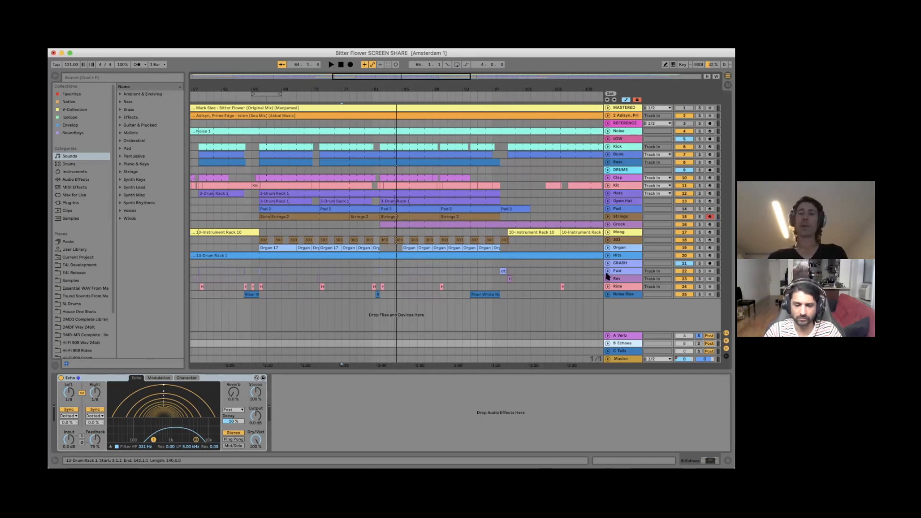
- Compare the effect chains of the CRASH group and its Fwd and Rev tracks
click(620, 264)
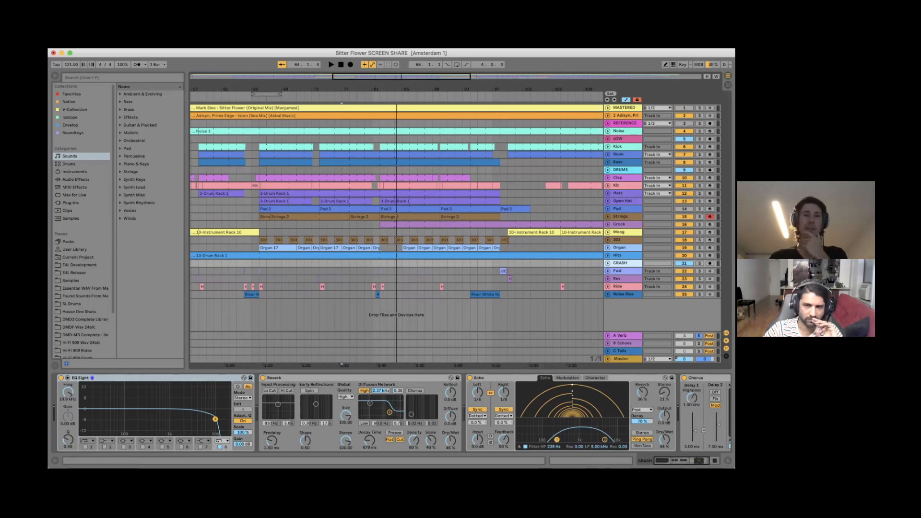
drag(211, 89, 441, 130)
click(622, 273)
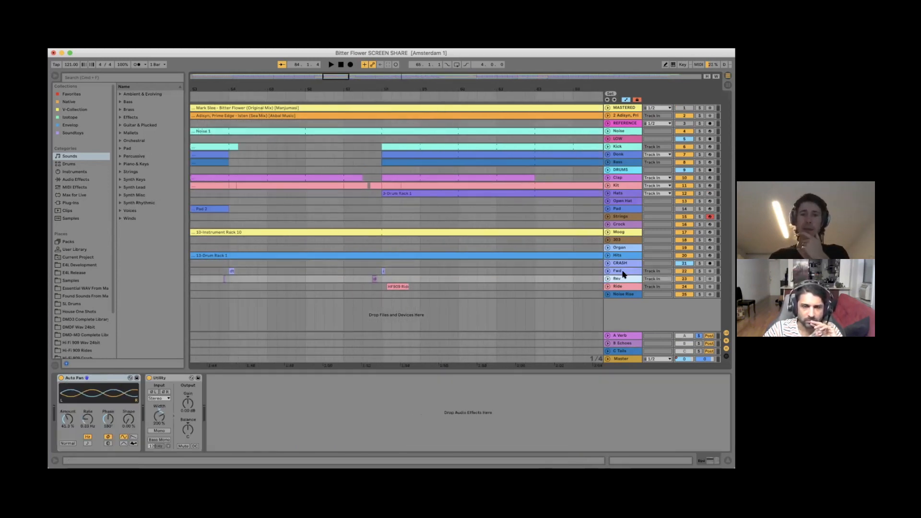
key(Down)
key(Up)
key(Up)
key(Up)
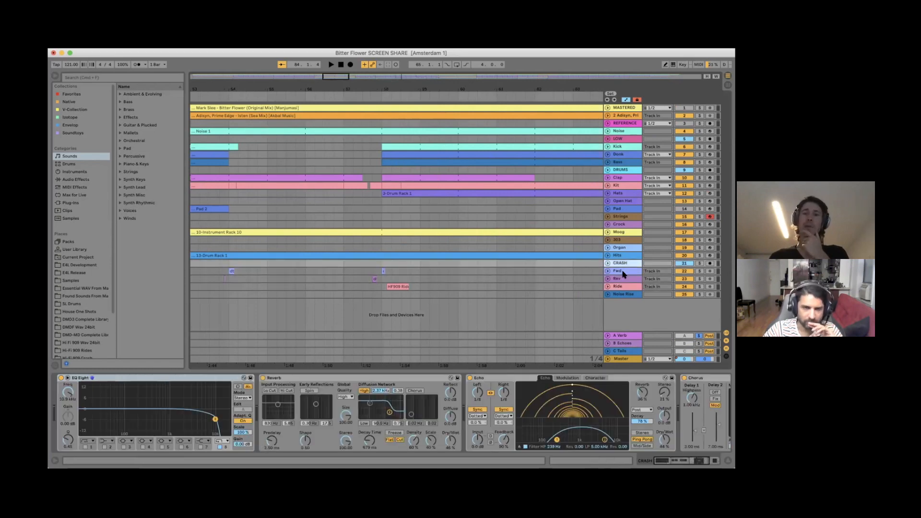
key(Down)
- Solo the CRASH group and play it from bar 50, then from around bar 41
drag(299, 86, 453, 64)
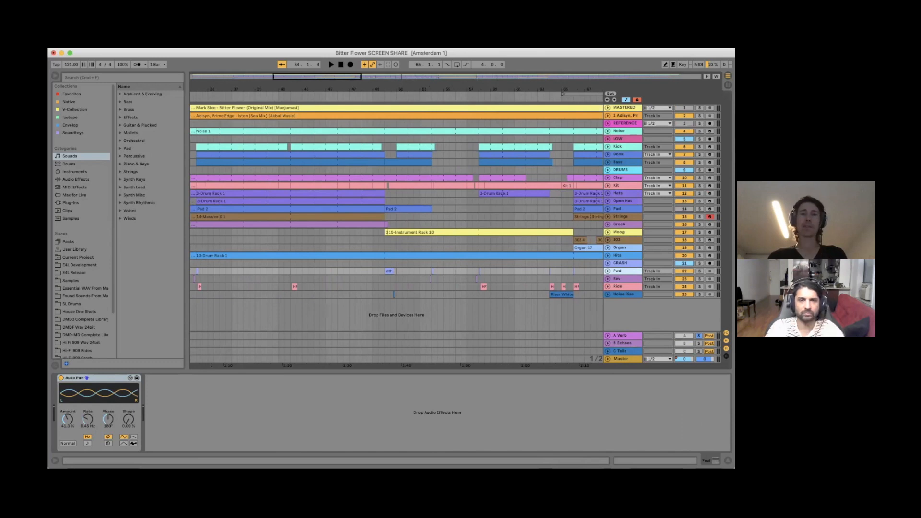
drag(395, 87, 396, 127)
click(316, 224)
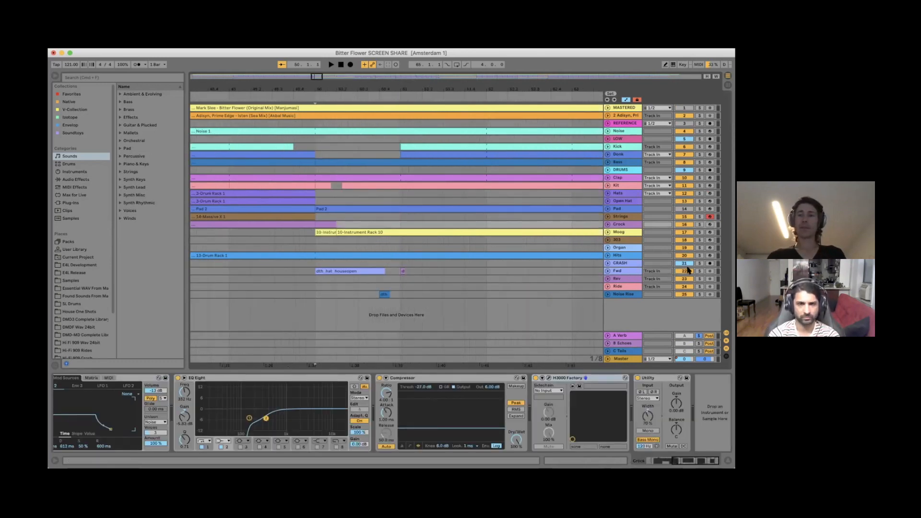
click(699, 263)
key(space)
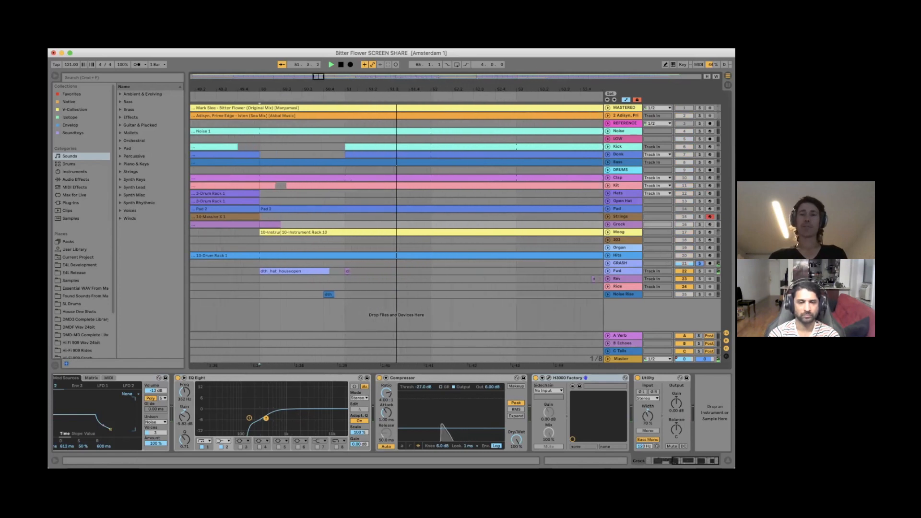
drag(527, 89, 527, 52)
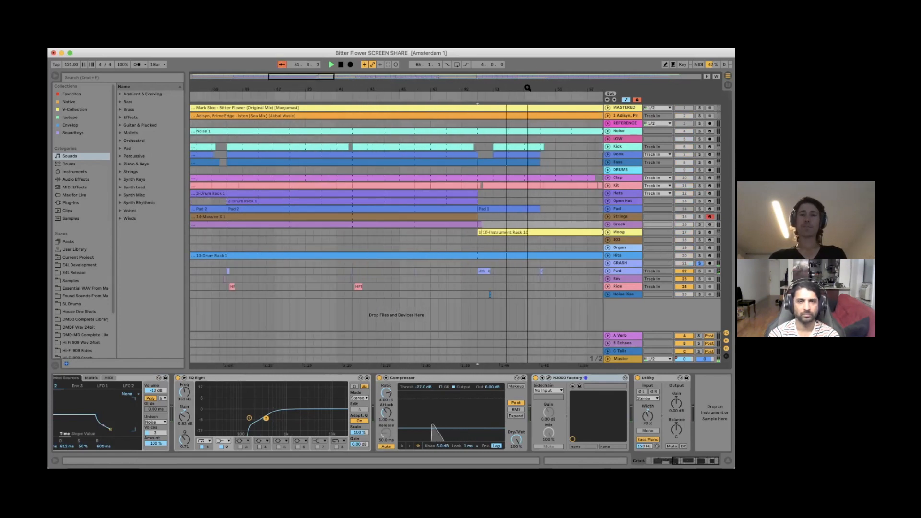
click(345, 277)
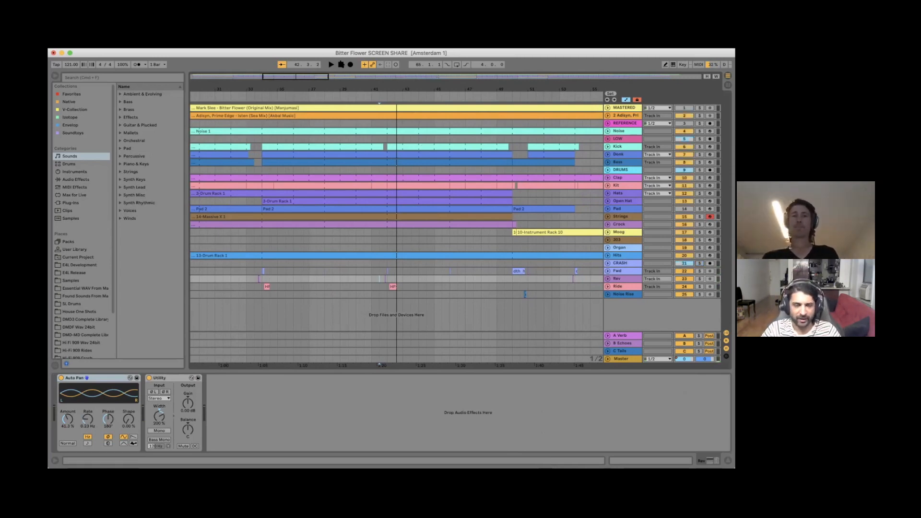
- Expand the Organ track's automation lanes and select its C-Tails send automation from bar 73 to bar 141
drag(338, 85, 308, 85)
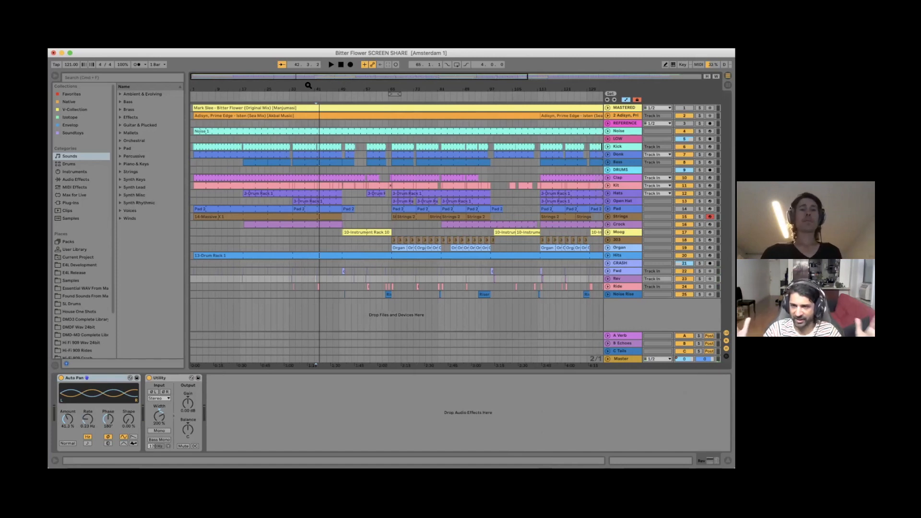
drag(308, 85, 268, 86)
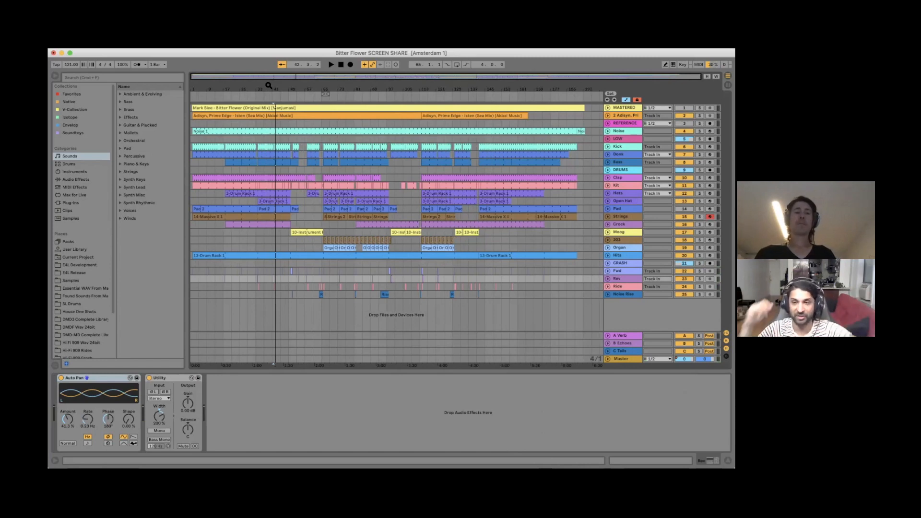
drag(269, 86, 268, 85)
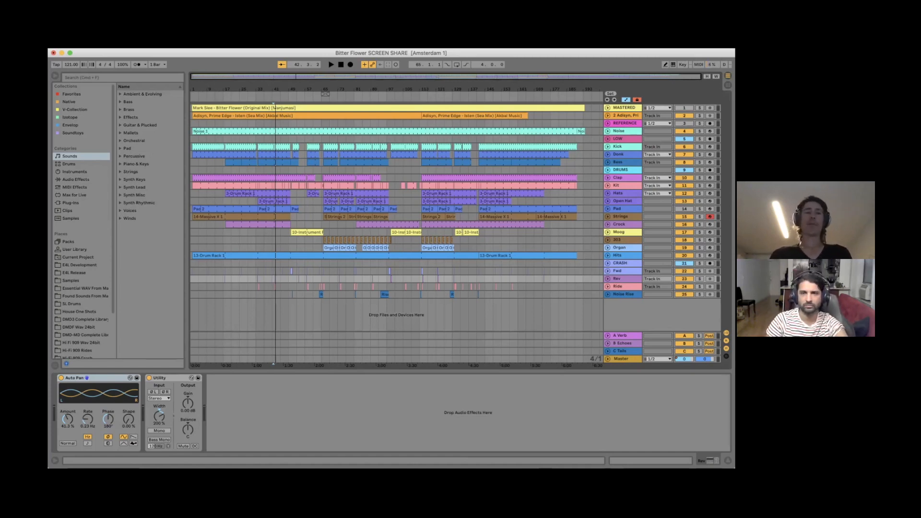
click(218, 86)
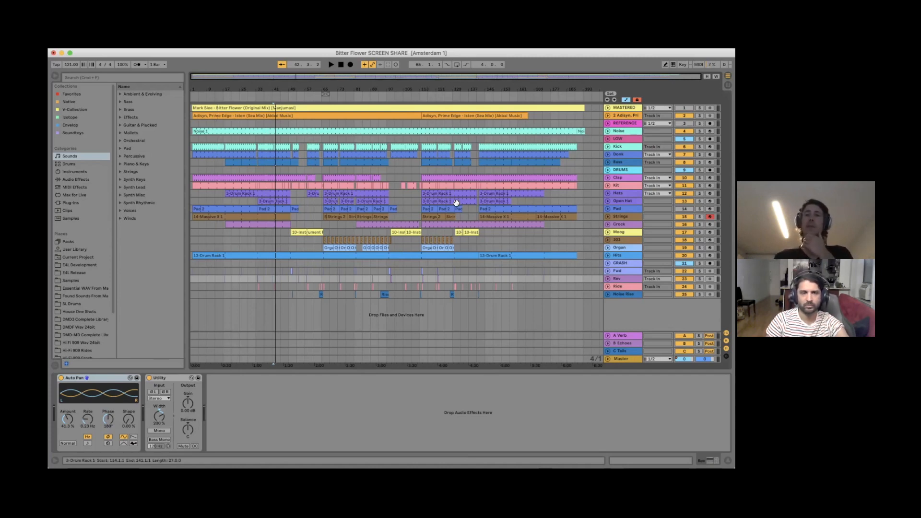
click(607, 232)
scroll(528, 236, down, 5)
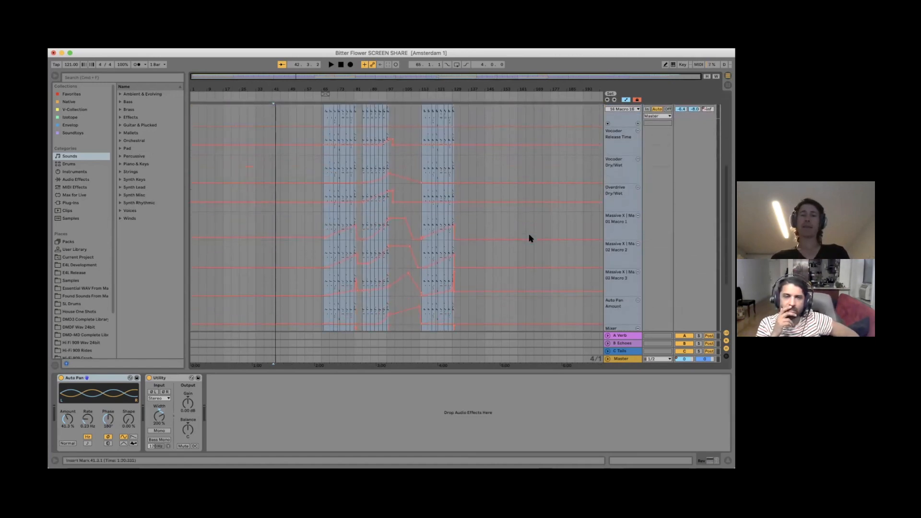
scroll(529, 236, down, 3)
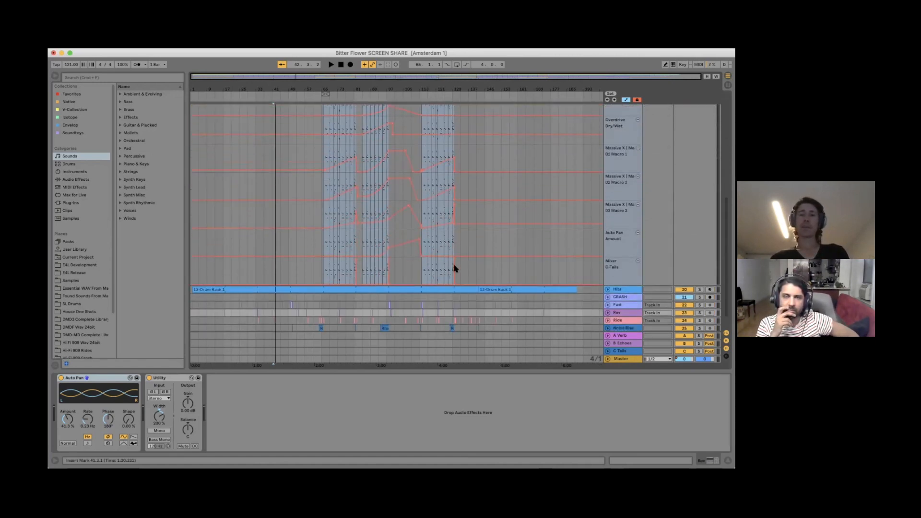
drag(474, 267, 338, 276)
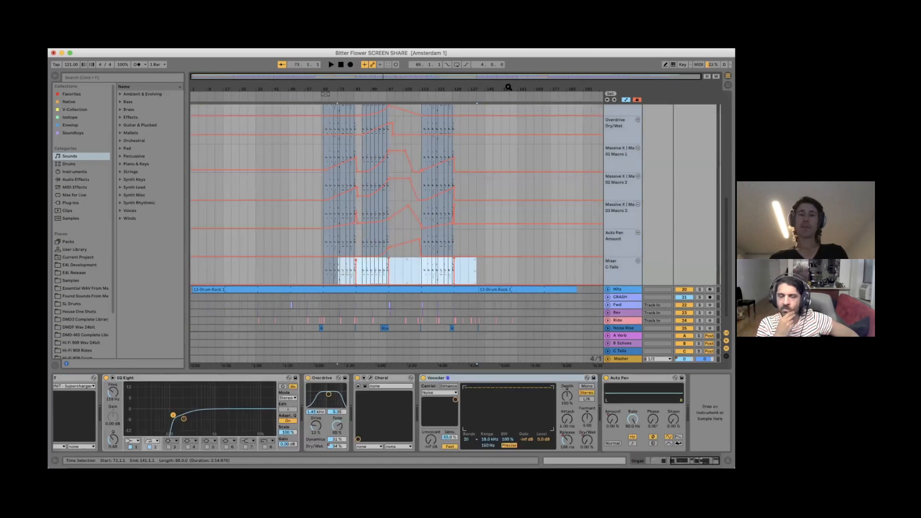
- Play the end of the last Organ clip from bar 129 to hear its C-Tails send automation
drag(451, 84, 448, 139)
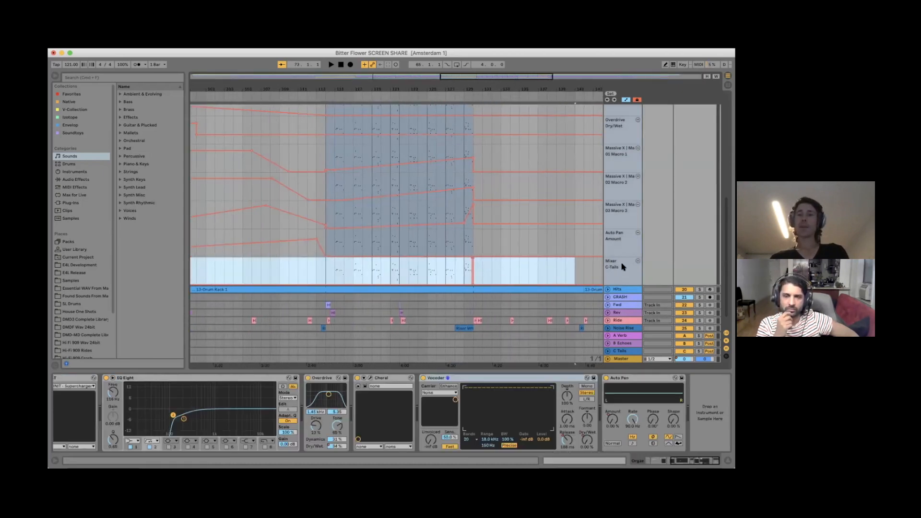
scroll(471, 234, up, 10)
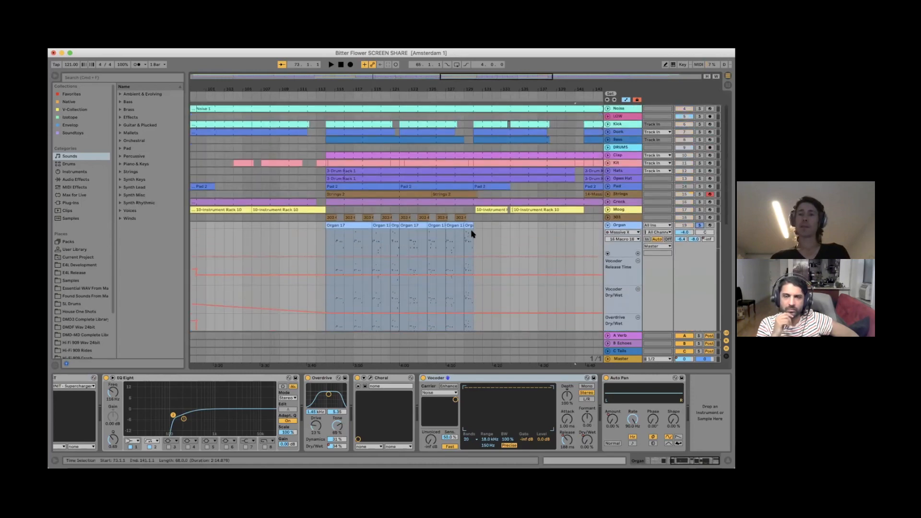
scroll(472, 234, down, 10)
drag(467, 85, 438, 122)
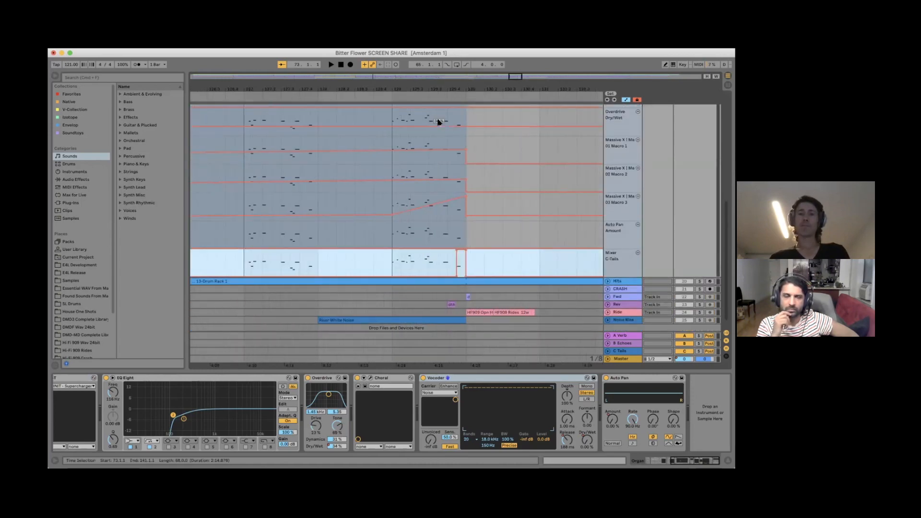
click(392, 118)
key(space)
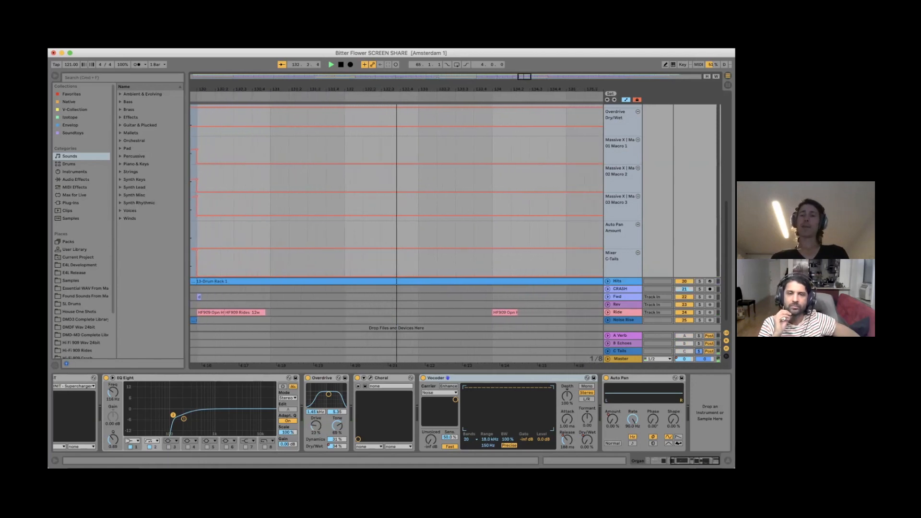
key(space)
- Expand the Clap track's automation lanes around bars 72 to 88 and show the DRUMS group's devices
scroll(381, 197, up, 3)
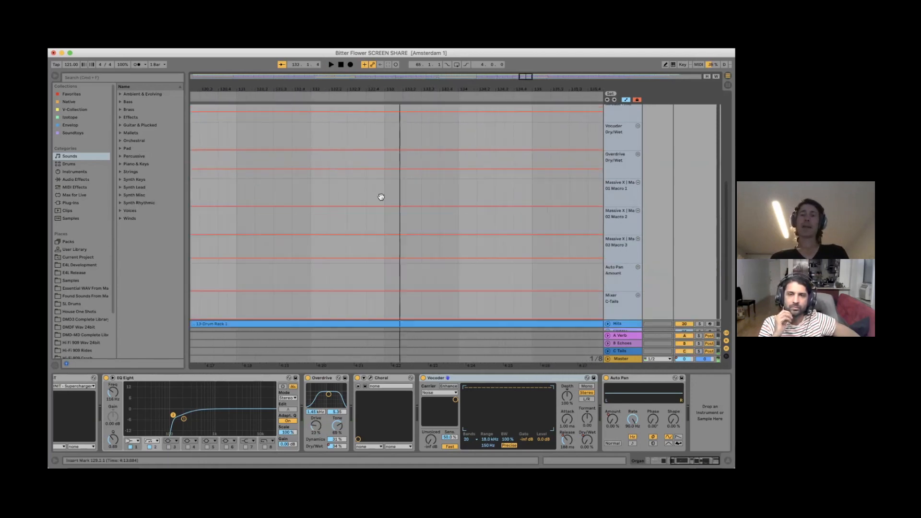
scroll(380, 197, up, 10)
drag(366, 89, 366, 52)
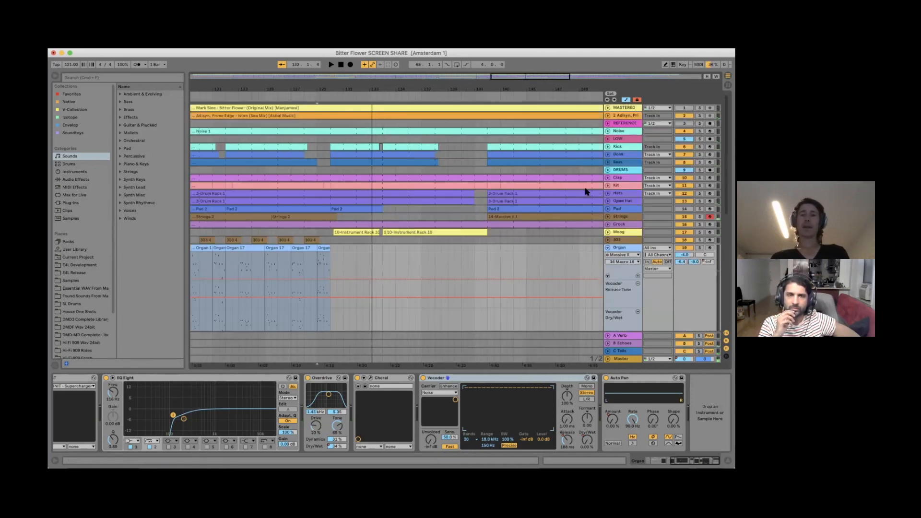
click(607, 178)
scroll(435, 224, down, 7)
drag(396, 90, 421, 62)
drag(252, 89, 252, 132)
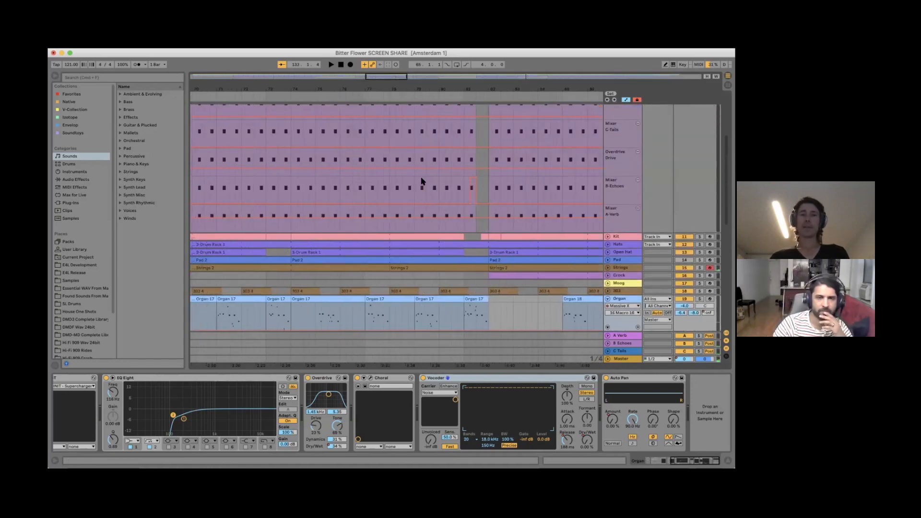
click(421, 181)
scroll(451, 188, up, 5)
click(620, 160)
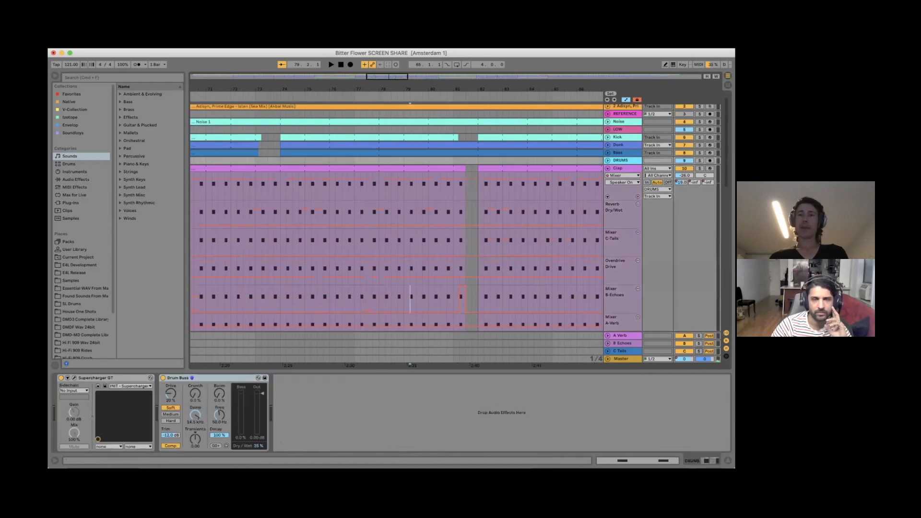
- Play the Clap passage from around bar 80, then from bar 79, through the gap before bar 82
click(432, 236)
key(space)
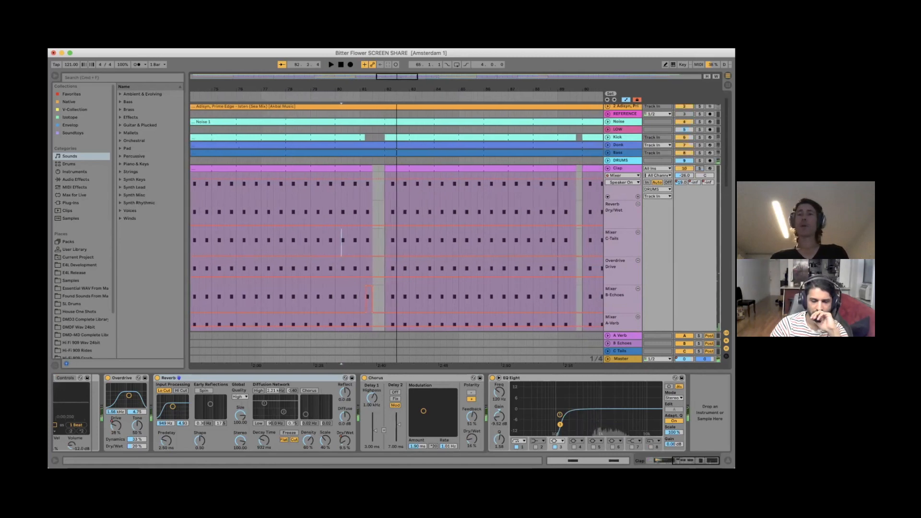
key(space)
click(316, 243)
key(space)
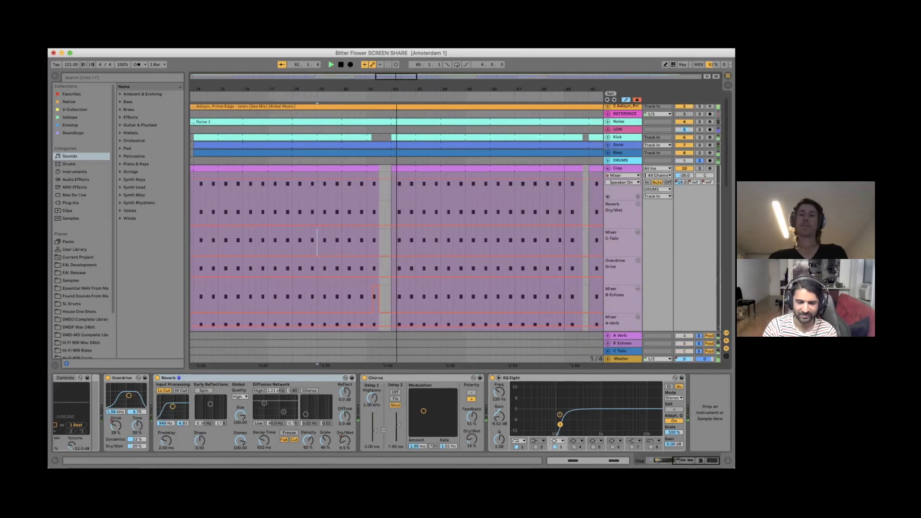
key(space)
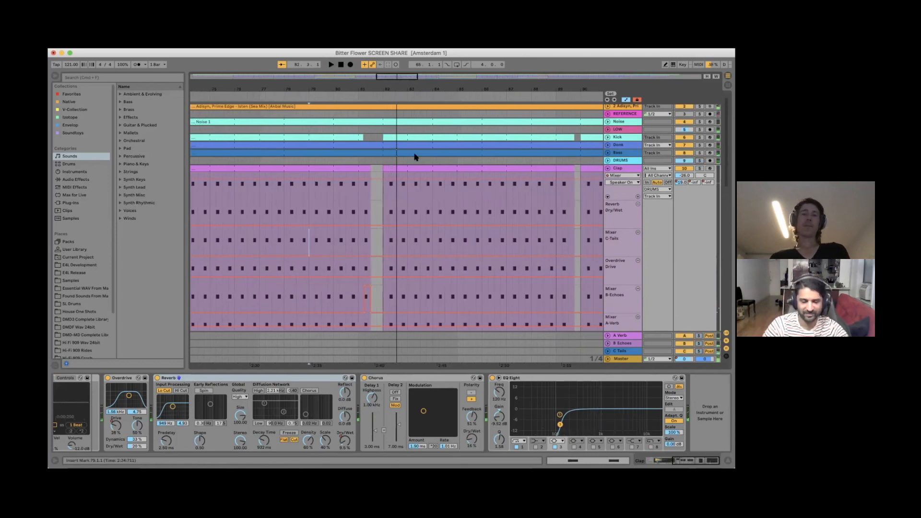
- Fold the Clap track and expand the Kit track's automation lanes around the gap before bar 82
click(608, 168)
click(608, 176)
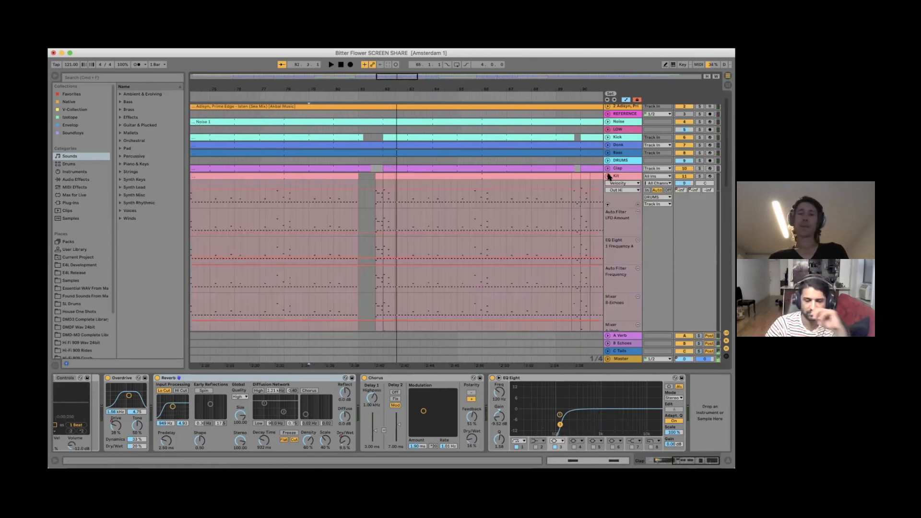
click(351, 194)
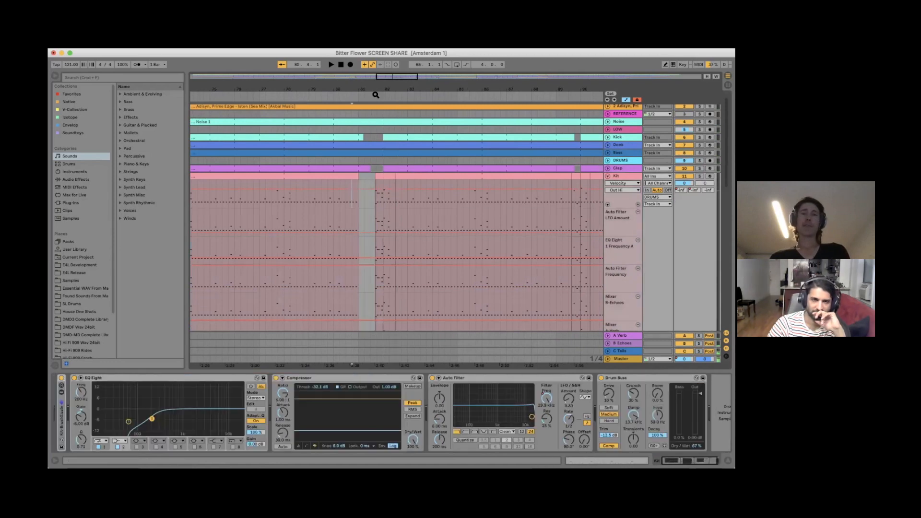
drag(376, 90, 376, 122)
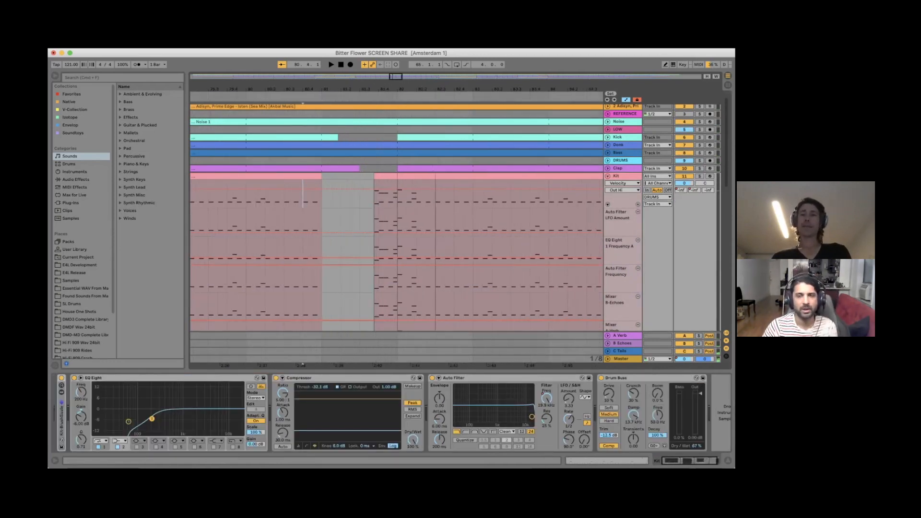
- Solo the Kit track, play it from bar 80.4 across its gap, and examine the notes that follow
click(700, 176)
key(space)
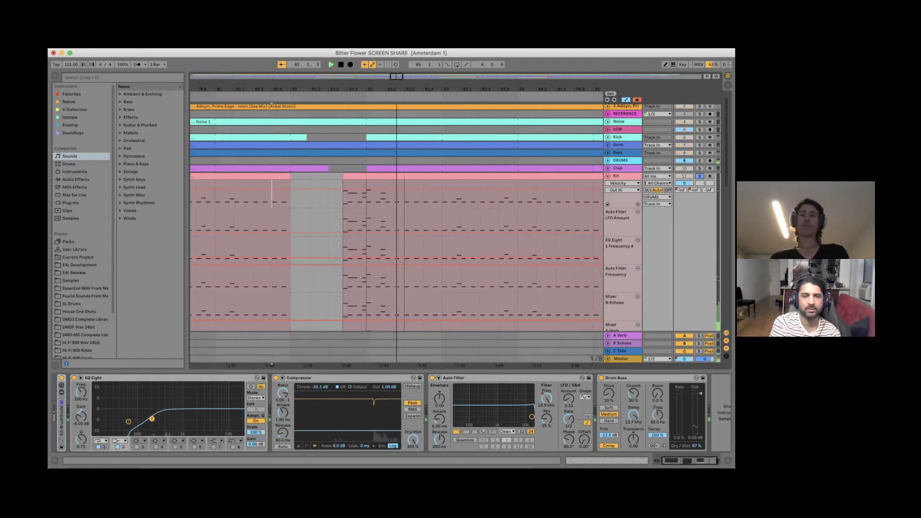
key(space)
click(323, 195)
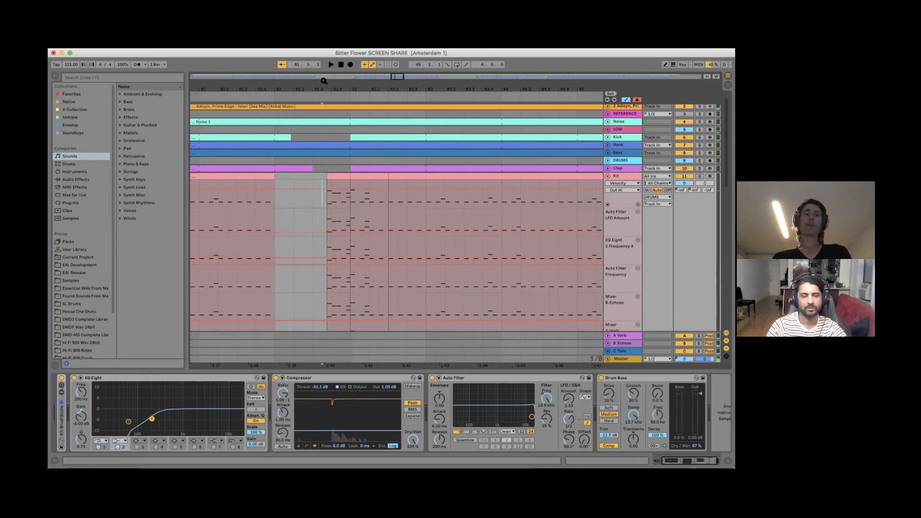
drag(328, 87, 328, 114)
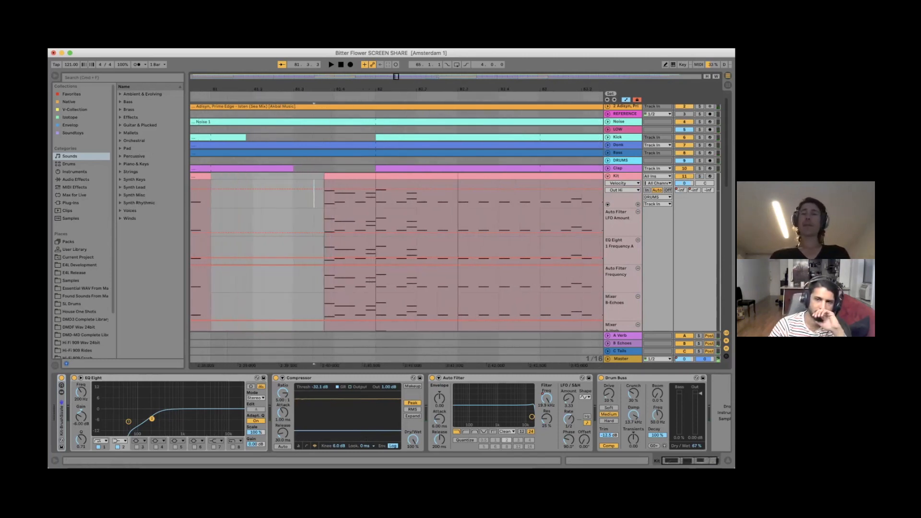
- Play the Kit track in solo from bar 80.3.3, clear its solo and fold the track
click(700, 176)
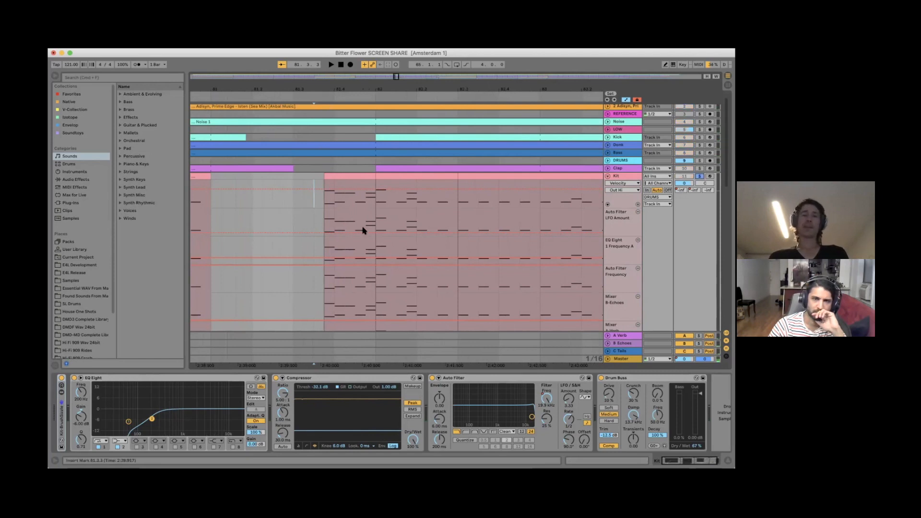
scroll(260, 201, left, 5)
click(260, 204)
key(space)
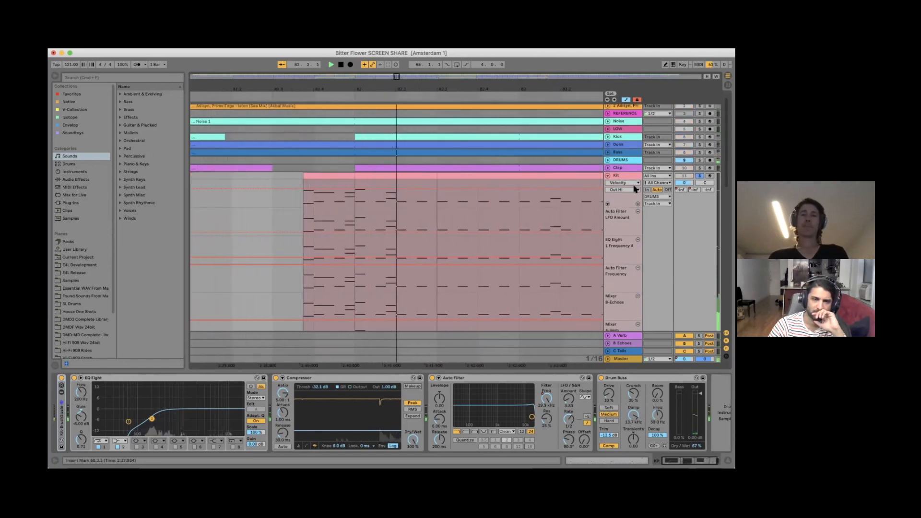
click(699, 176)
key(space)
click(608, 176)
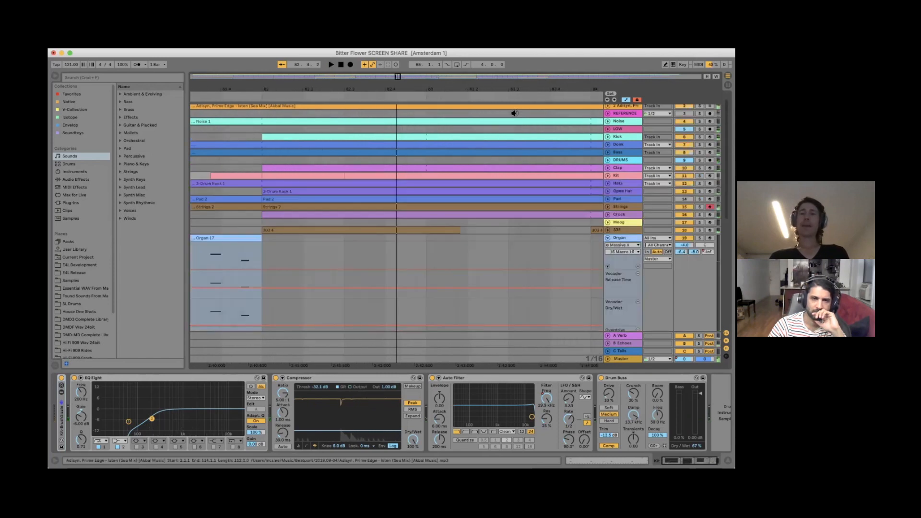
- Play the full mix from bar 80.4 through the transition into bar 82
drag(432, 89, 397, 68)
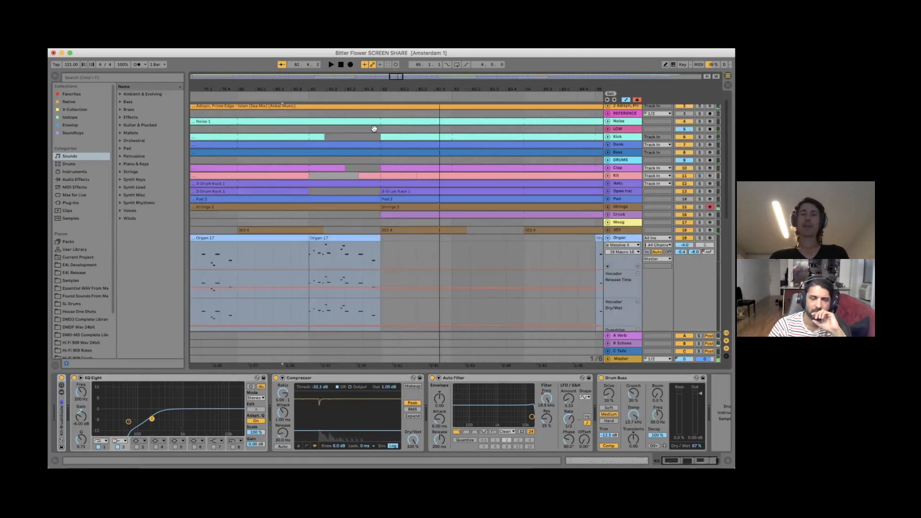
click(291, 160)
key(space)
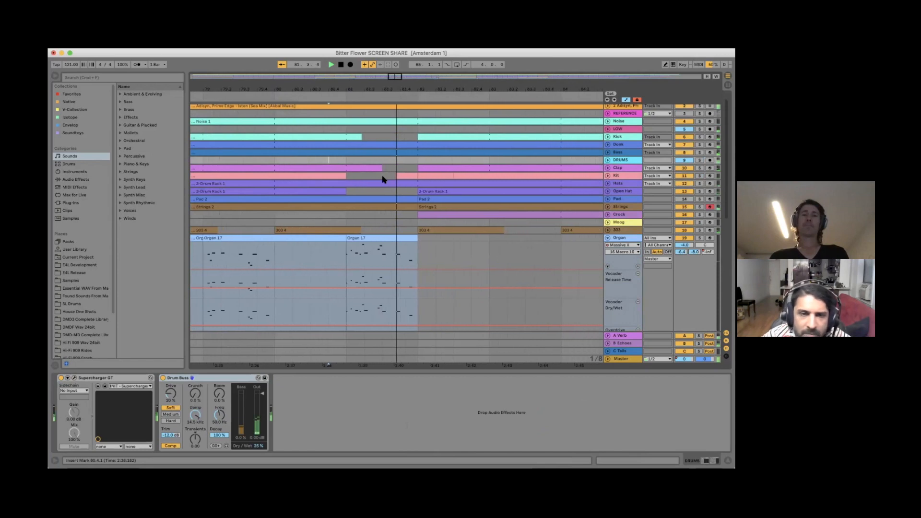
scroll(335, 242, down, 10)
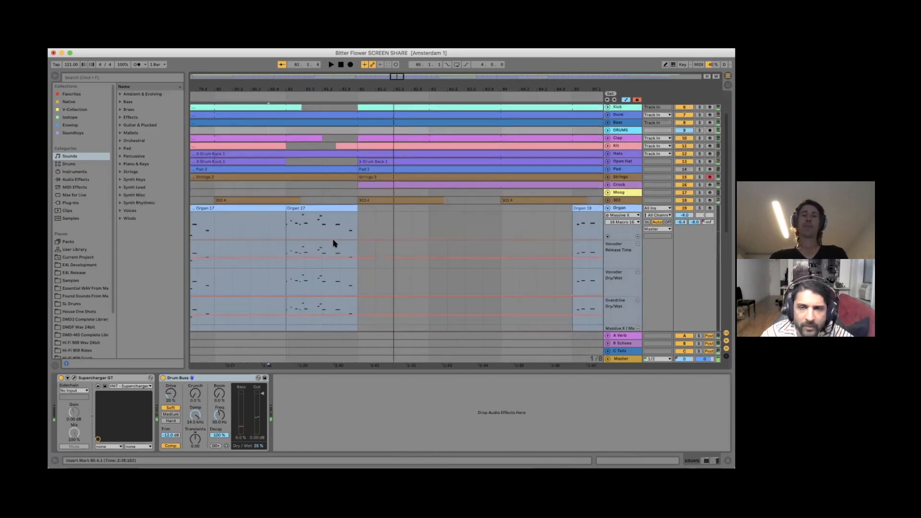
key(space)
- Solo the Ride track and play its clip at bar 81
click(291, 301)
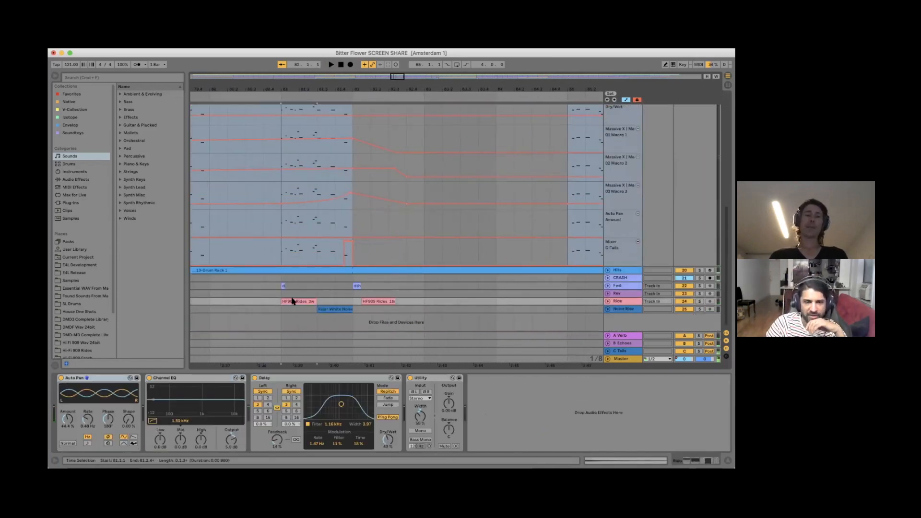
click(699, 301)
key(space)
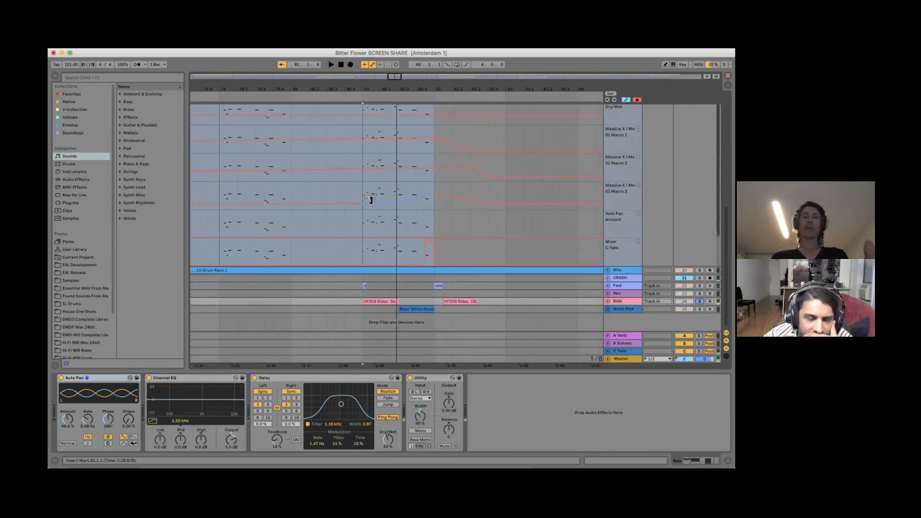
- Expand the Kick track and trim the end of its clip back to just after the last kick in bar 81
scroll(370, 200, up, 10)
click(382, 152)
click(386, 147)
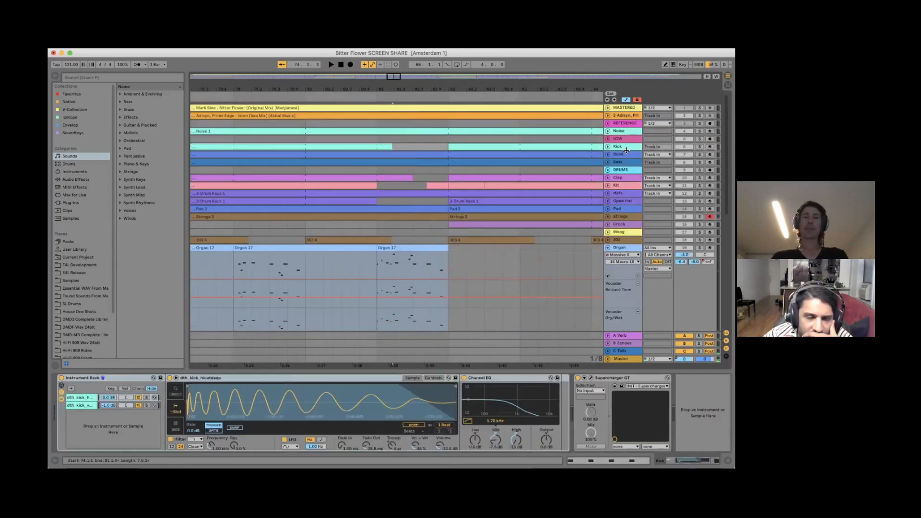
click(607, 147)
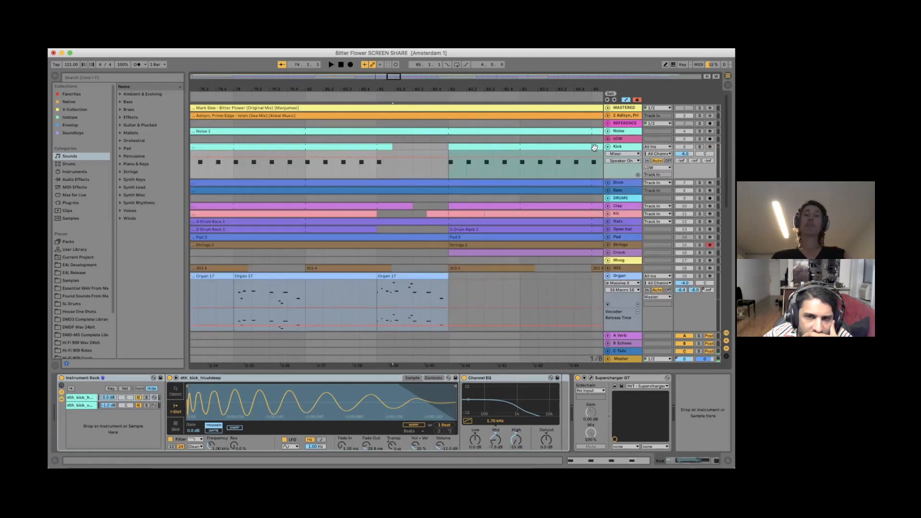
click(359, 172)
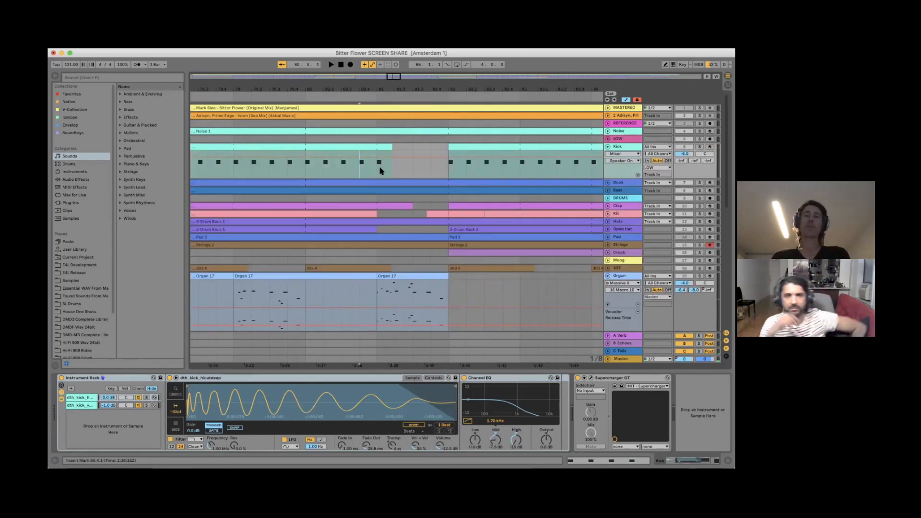
click(378, 162)
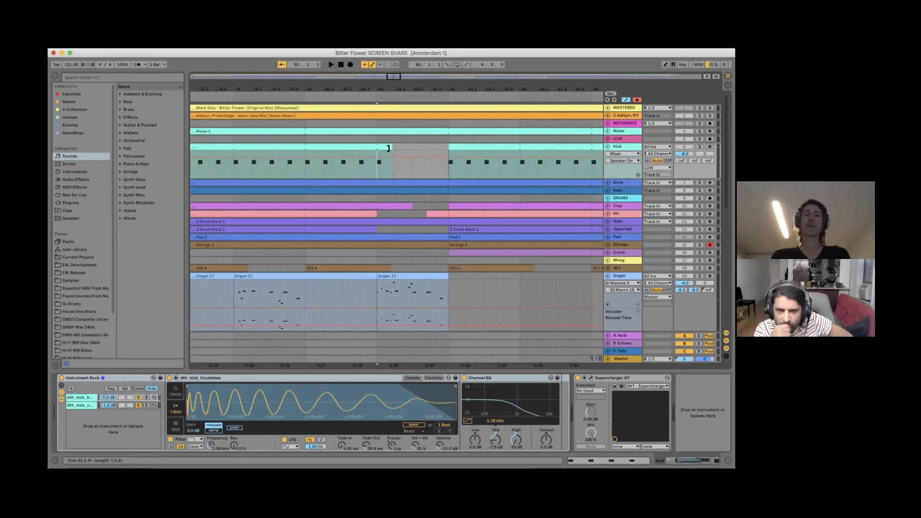
mouse_move(388, 147)
mouse_down()
mouse_move(370, 147)
mouse_move(383, 148)
mouse_up()
- Select the Ride clip at bar 81 and compare its position with the end of the kick clip
click(305, 172)
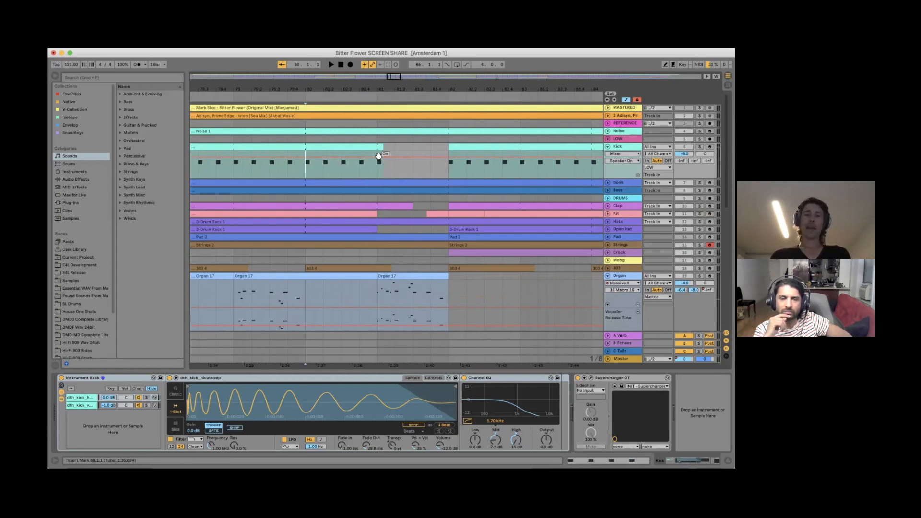
scroll(377, 153, down, 10)
click(382, 300)
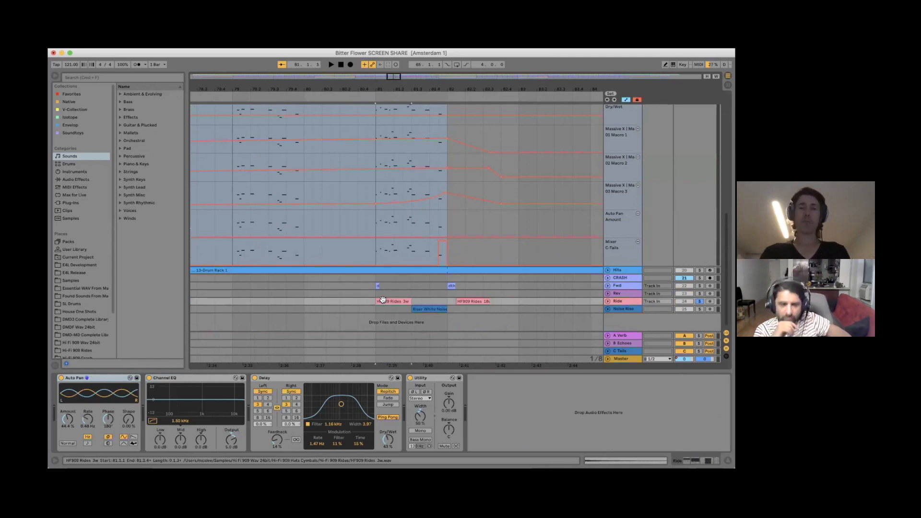
scroll(383, 300, up, 10)
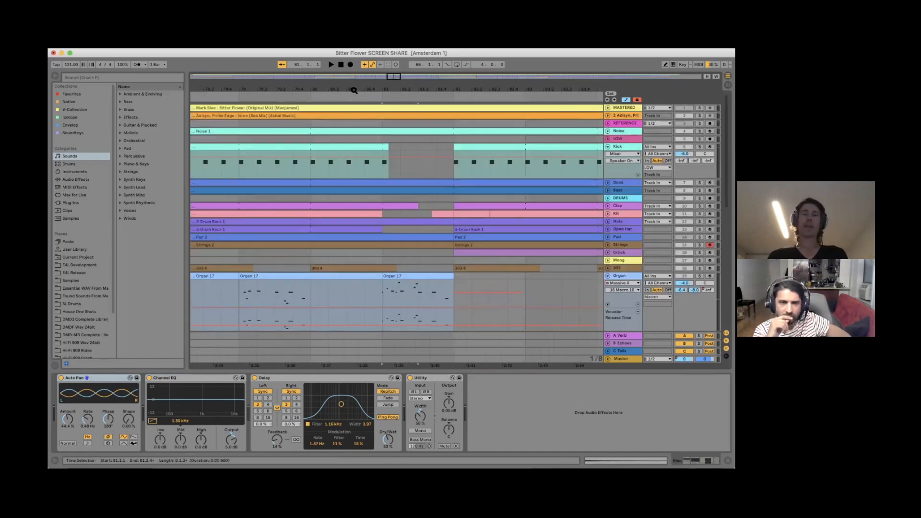
- Clear the Ride solo and play the full transition from bar 80.2, then again from bar 80.1.3
click(329, 171)
key(space)
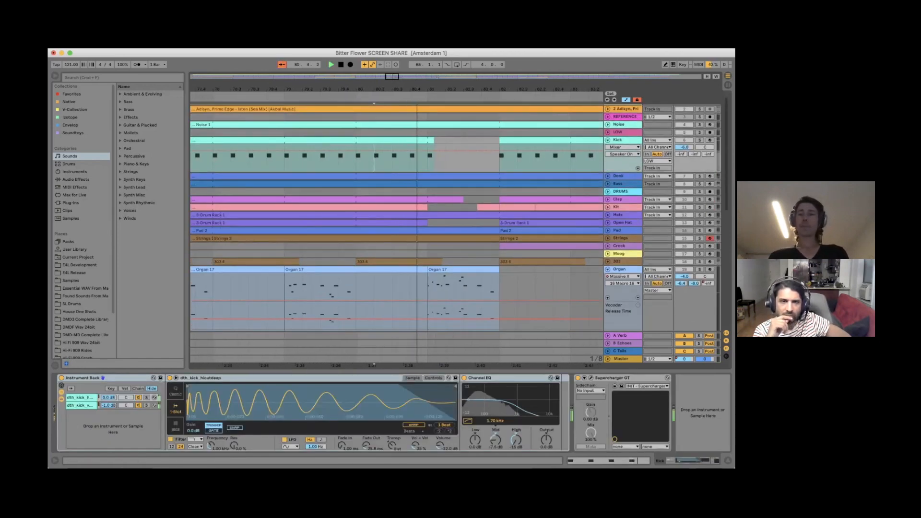
scroll(396, 216, down, 10)
click(699, 277)
scroll(408, 183, up, 10)
key(space)
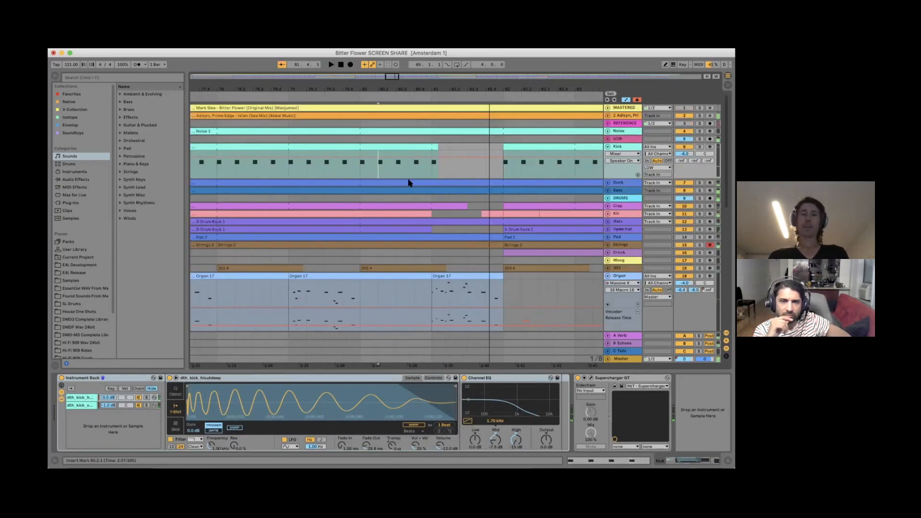
click(368, 172)
key(space)
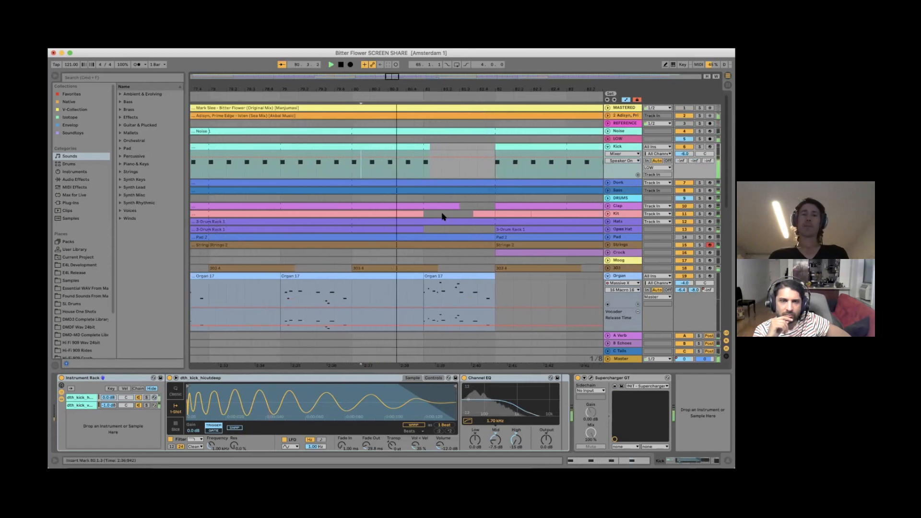
- Select the Noise Rise clip at bar 81.3 and unfold its track to inspect the clip and its effects
scroll(441, 216, down, 8)
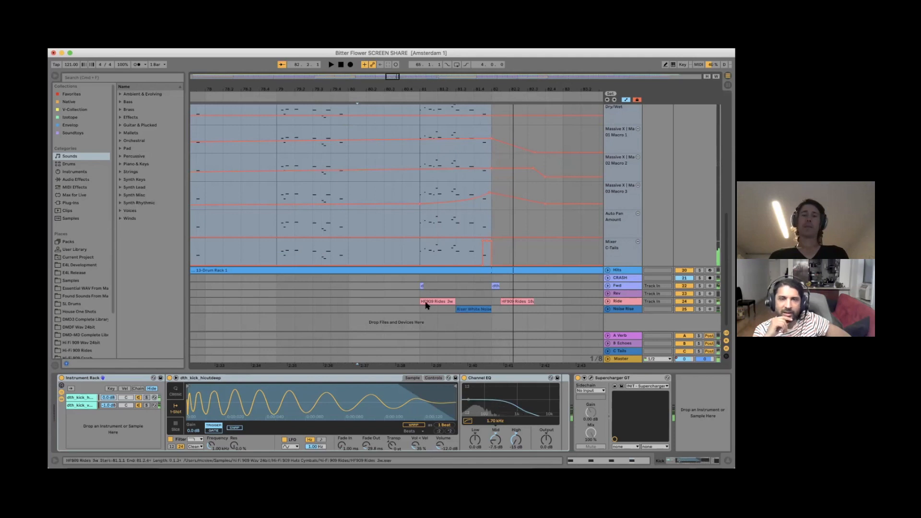
click(474, 309)
key(space)
click(607, 309)
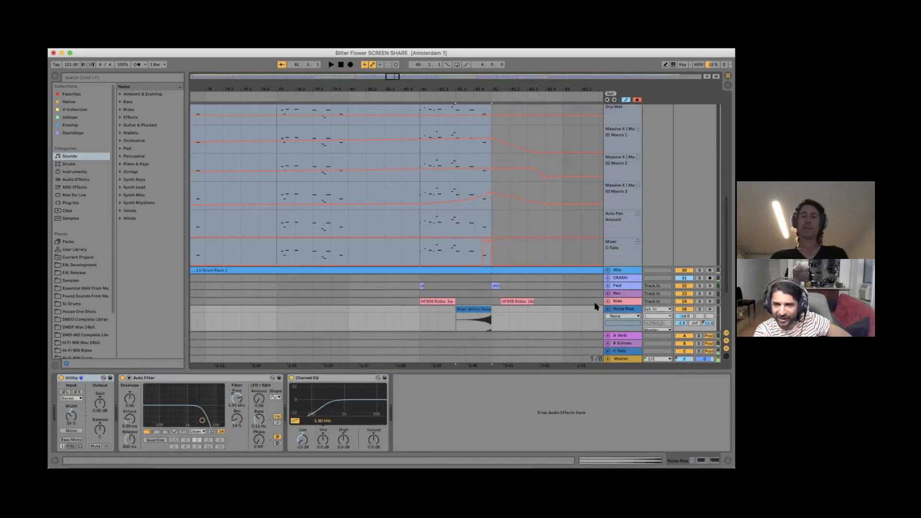
scroll(559, 289, down, 3)
click(608, 264)
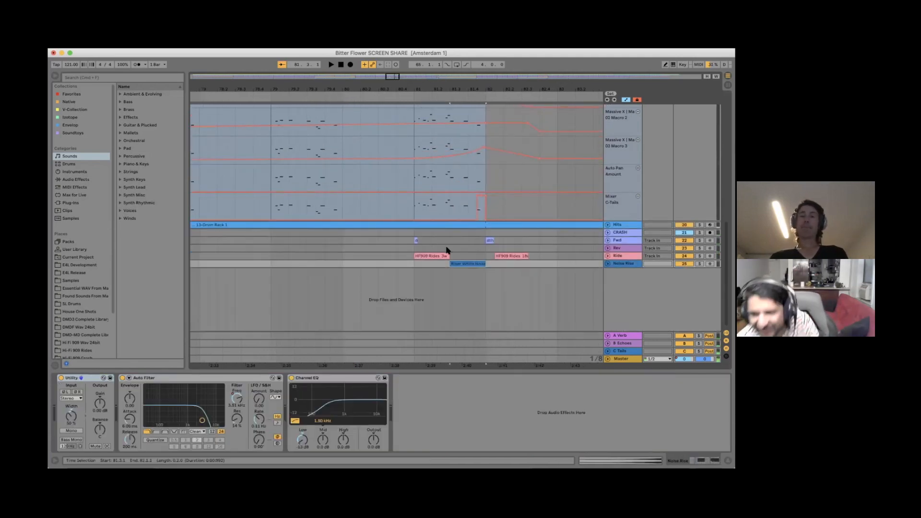
scroll(446, 249, up, 10)
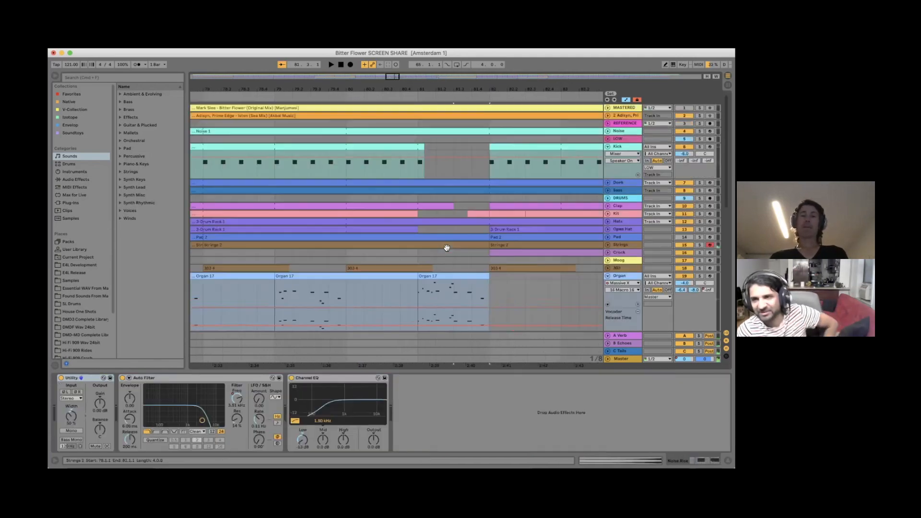
- Add a kick note at 1.4.3 in the Kick clip starting at bar 80 and play the transition from bar 80
click(349, 171)
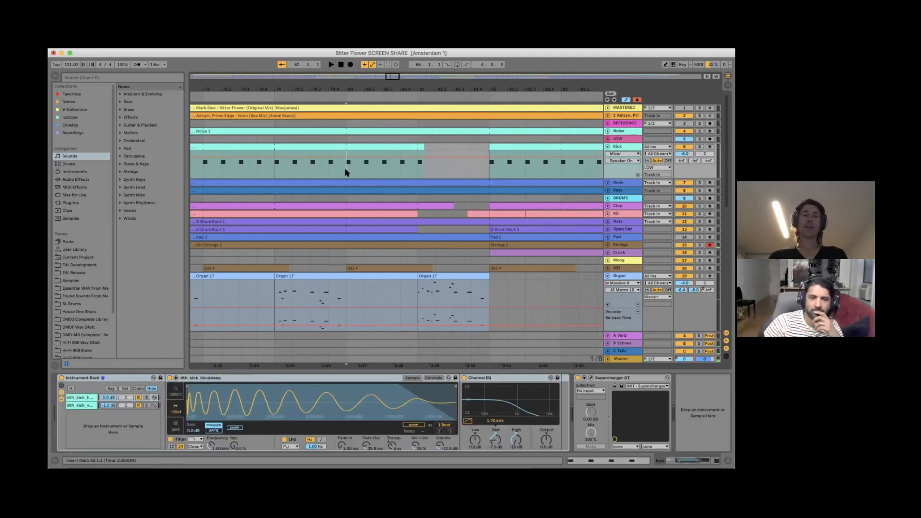
click(390, 147)
double_click(390, 147)
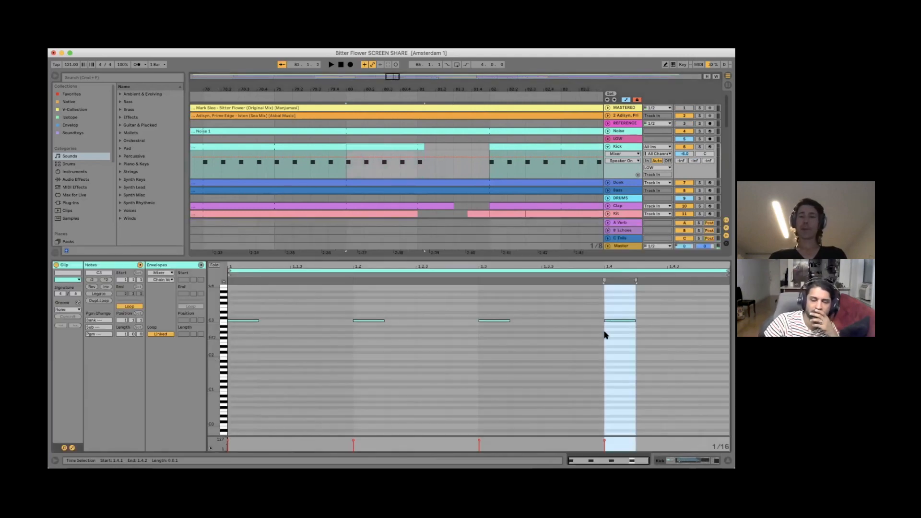
key(b)
click(671, 320)
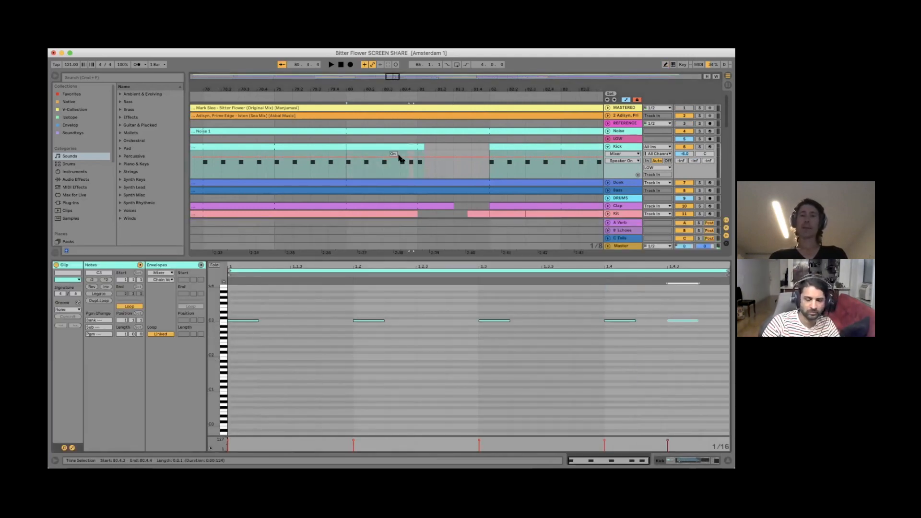
click(341, 170)
key(space)
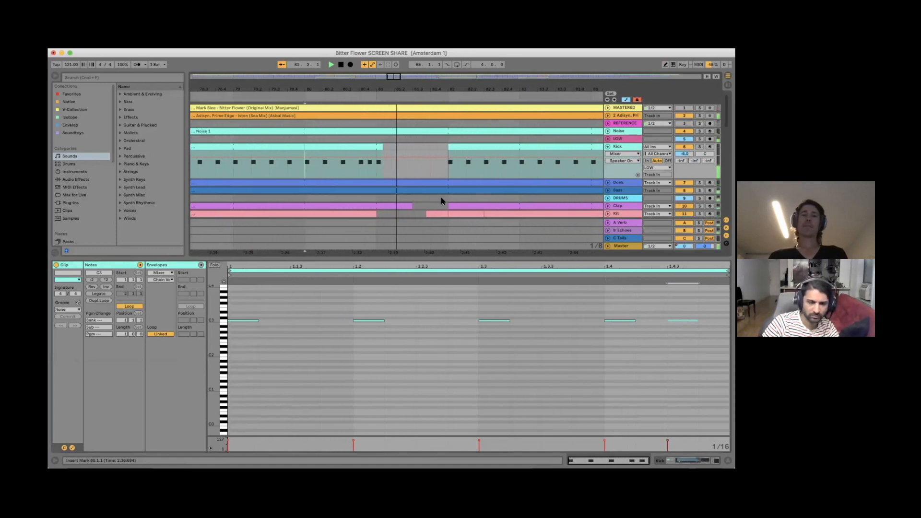
click(311, 146)
key(space)
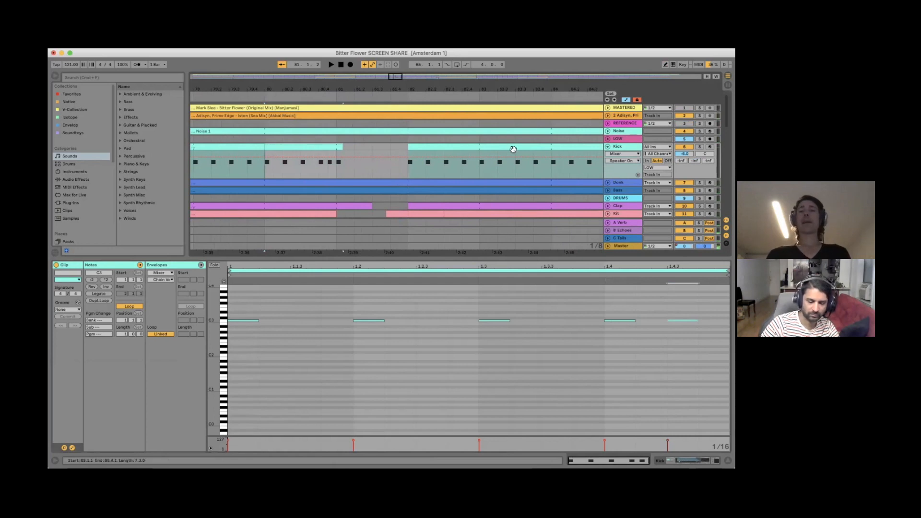
- Fold the Kick and Organ tracks, show the whole arrangement and hide the clip editor
click(608, 147)
drag(456, 89, 457, 48)
scroll(469, 131, down, 5)
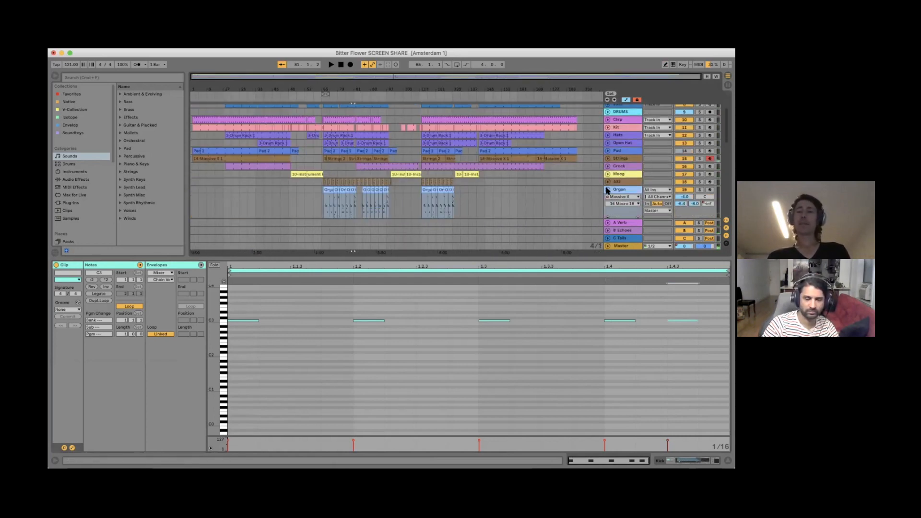
scroll(505, 168, down, 2)
scroll(505, 168, up, 4)
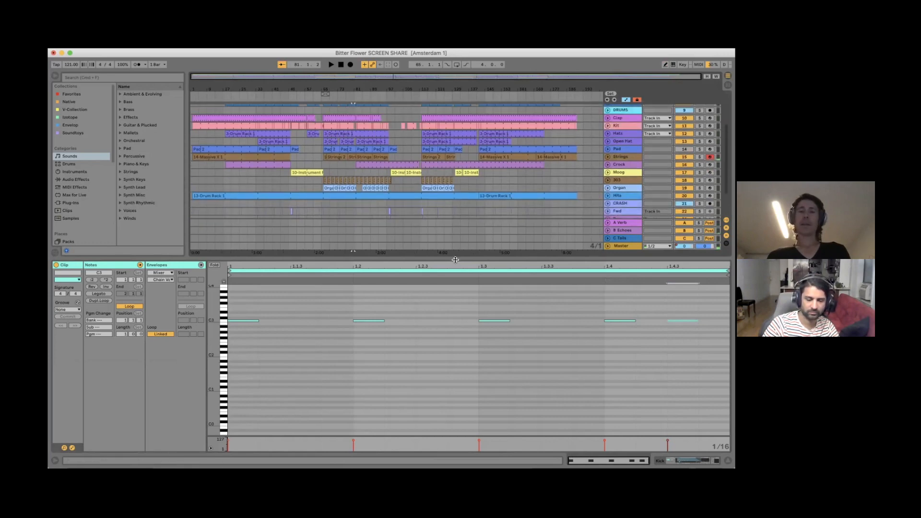
drag(455, 257, 452, 422)
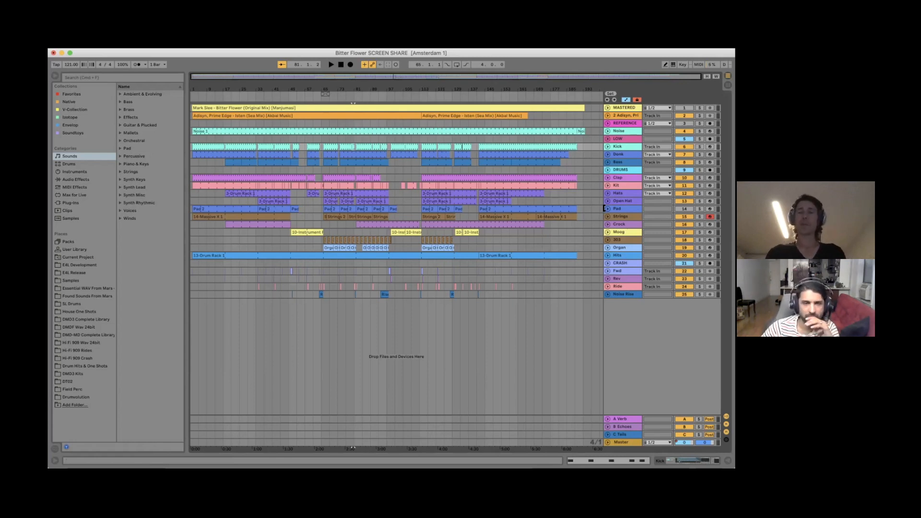
- Unfold the Open Hat track to inspect its automation lanes, fold it again and select the Ride track
click(607, 201)
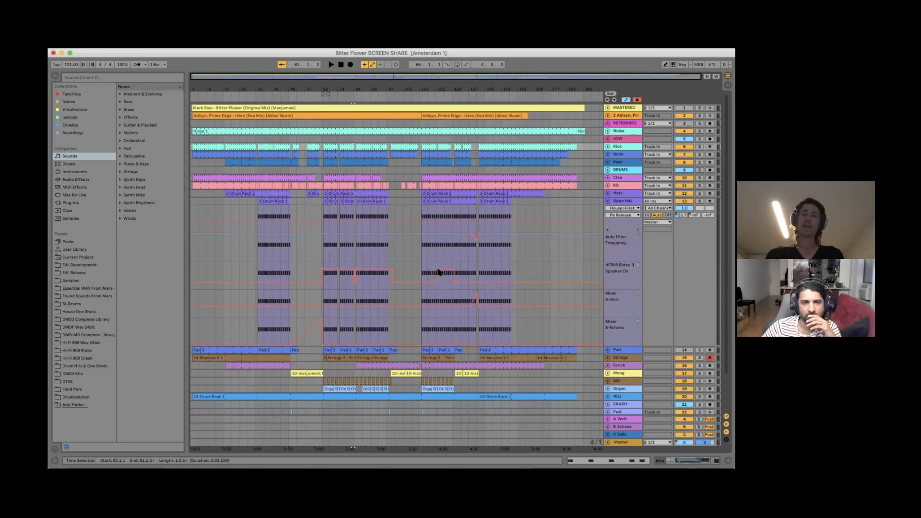
click(607, 201)
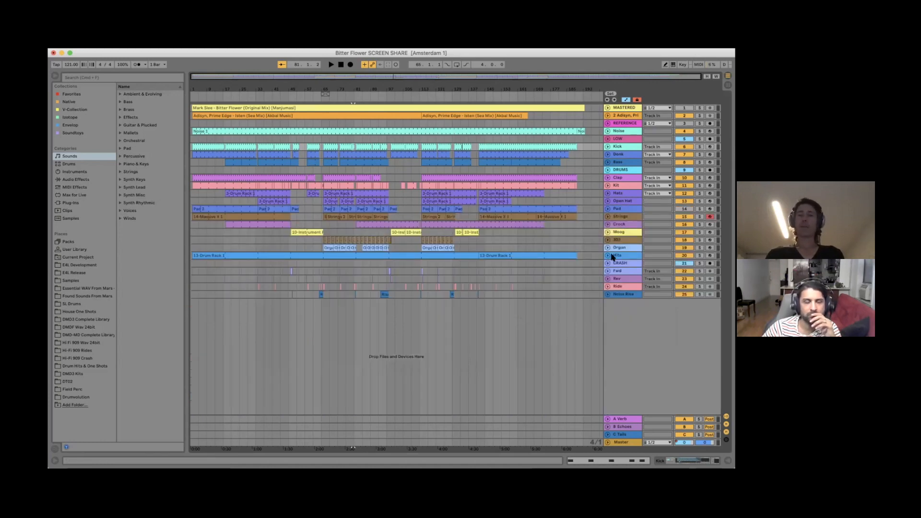
click(621, 287)
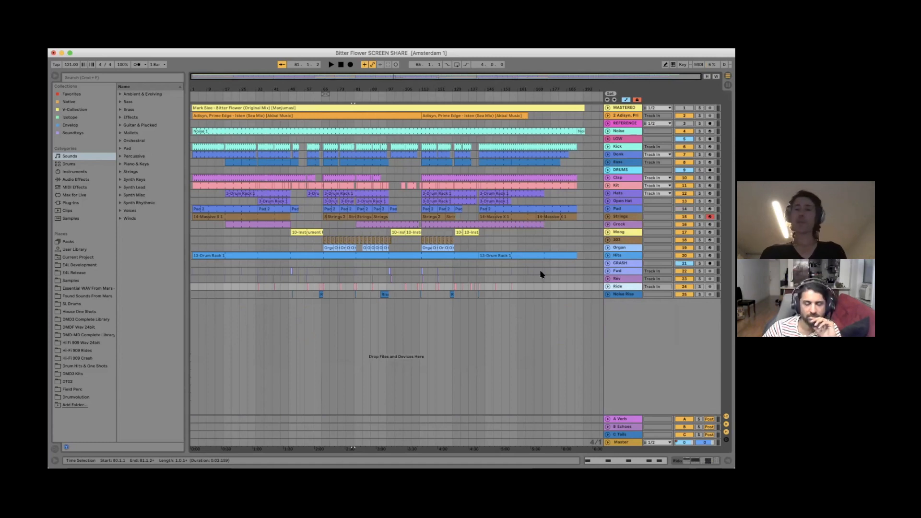
click(565, 212)
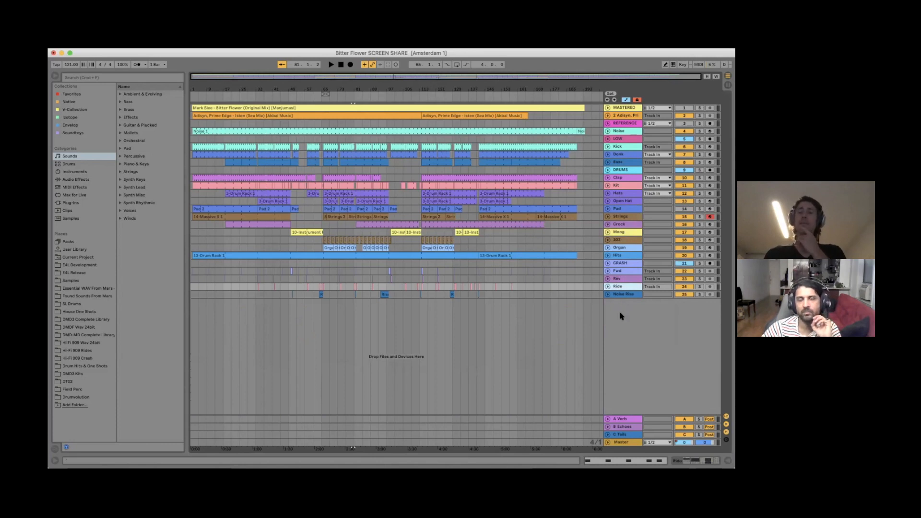
- Show the Master track's devices and open the Voxengo SPAN analyzer window, placing it over the lower arrangement
click(620, 442)
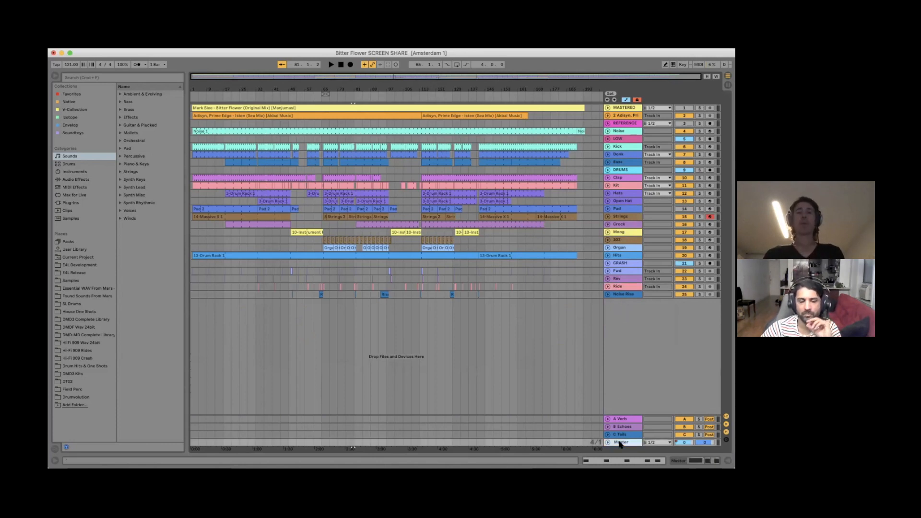
double_click(620, 442)
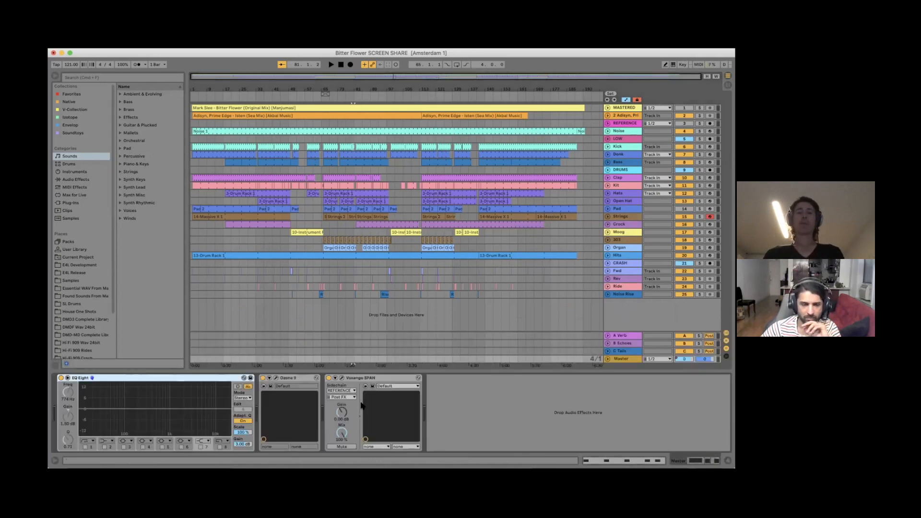
click(341, 381)
drag(374, 181, 449, 165)
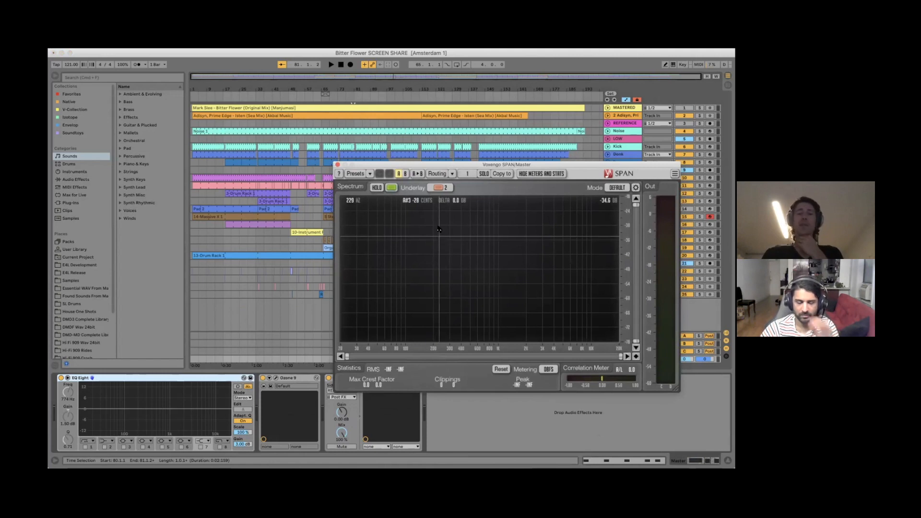
drag(421, 165, 419, 184)
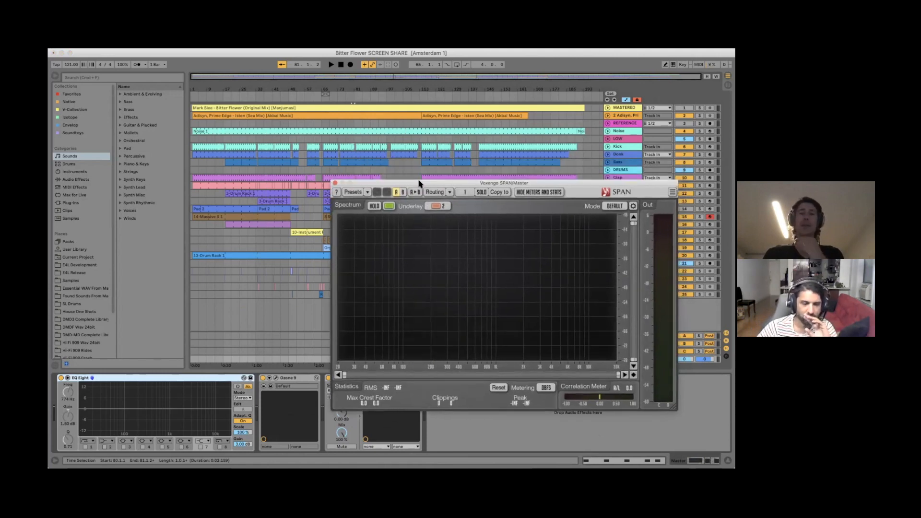
- Unfold the REFERENCE track and the Adisyn, Prime Edge track to examine their output routing
click(305, 128)
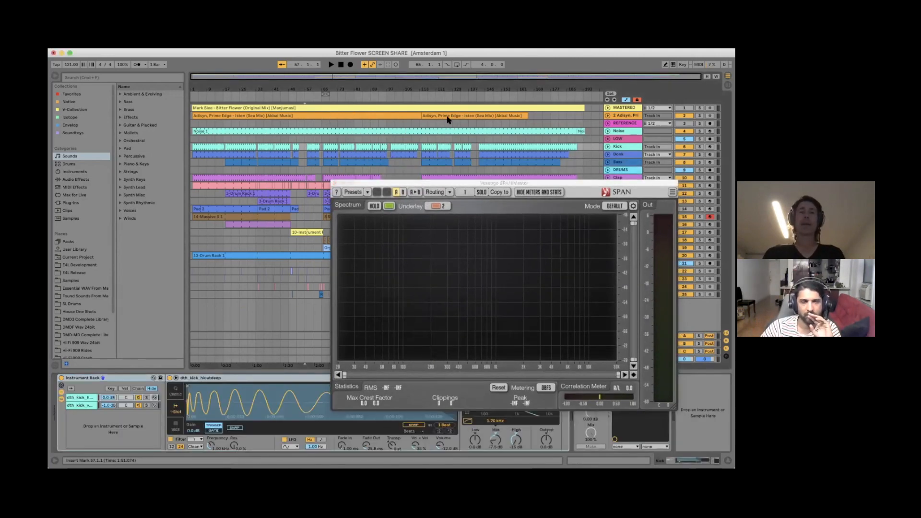
click(625, 116)
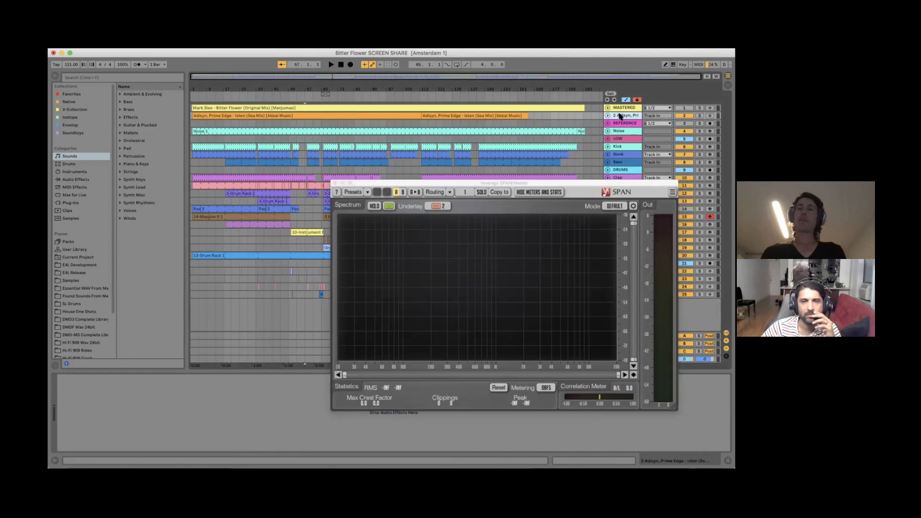
click(610, 123)
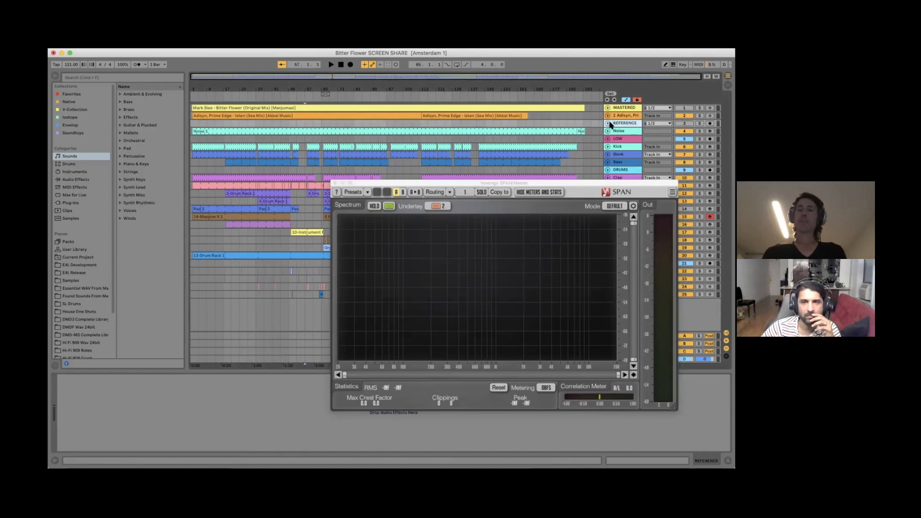
click(608, 124)
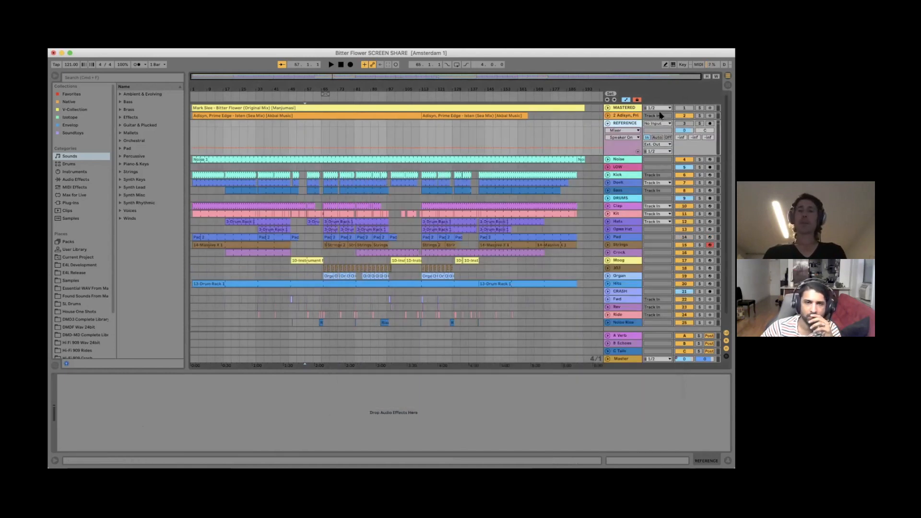
click(682, 123)
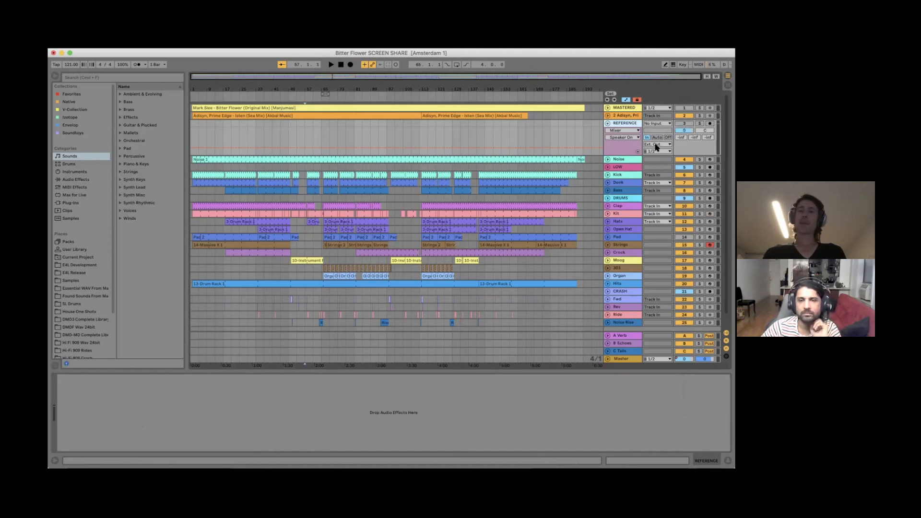
click(628, 117)
click(608, 115)
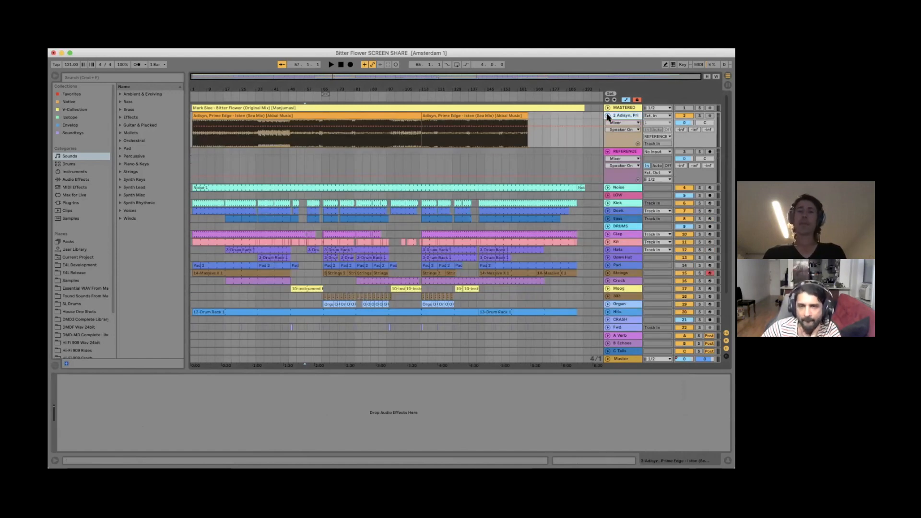
click(321, 143)
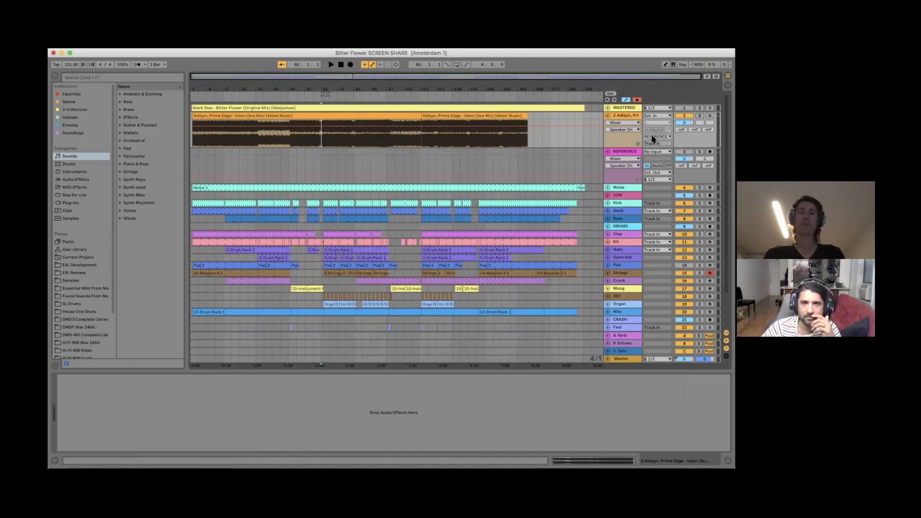
- Play the song from bar 63 and compare it with the same passage with the REFERENCE track soloed
click(322, 158)
key(space)
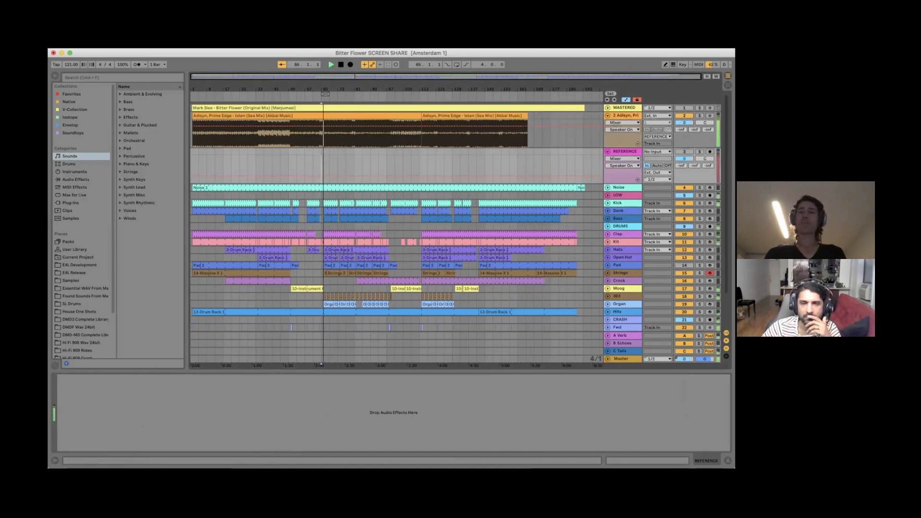
key(s)
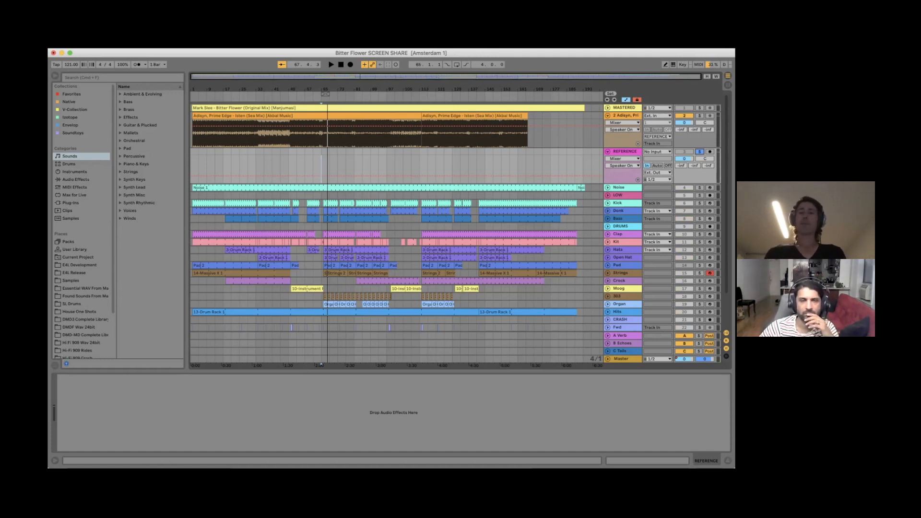
key(space)
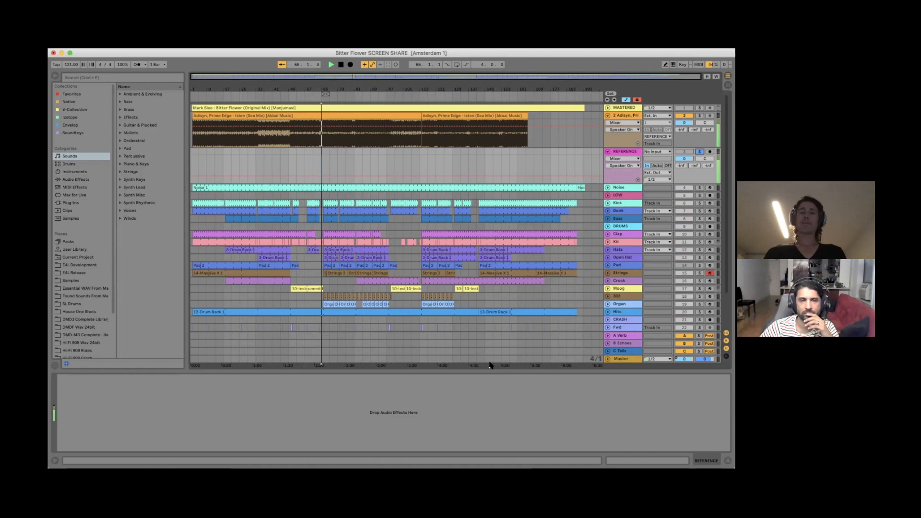
click(464, 394)
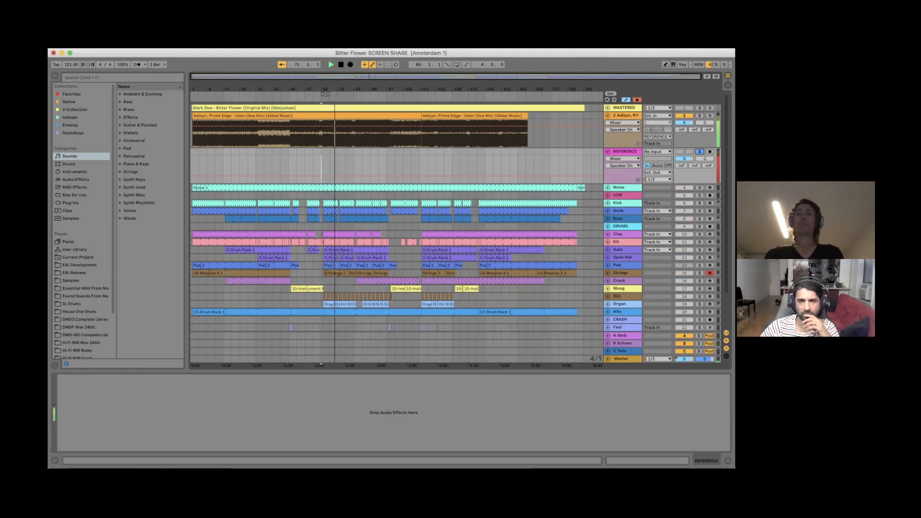
key(space)
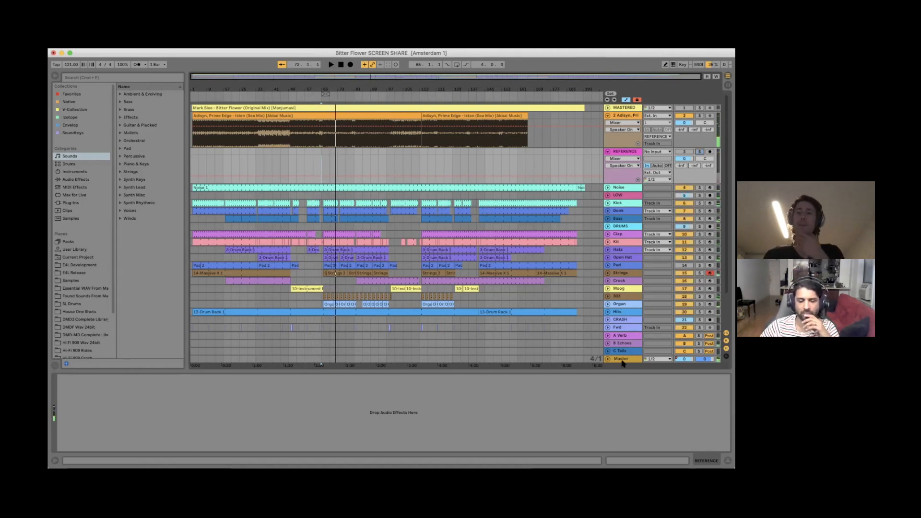
- Check the sidechain source choices of Voxengo SPAN on the Master track, keeping REFERENCE selected
click(621, 359)
click(357, 379)
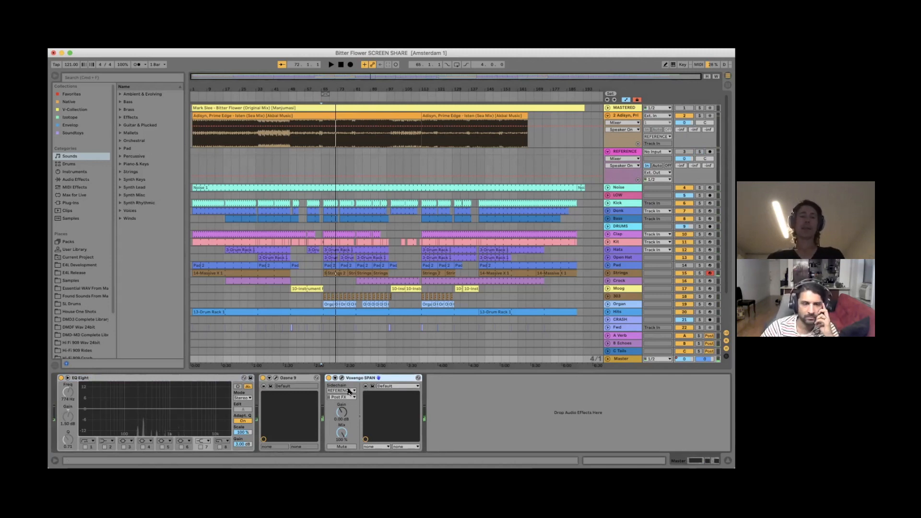
click(349, 392)
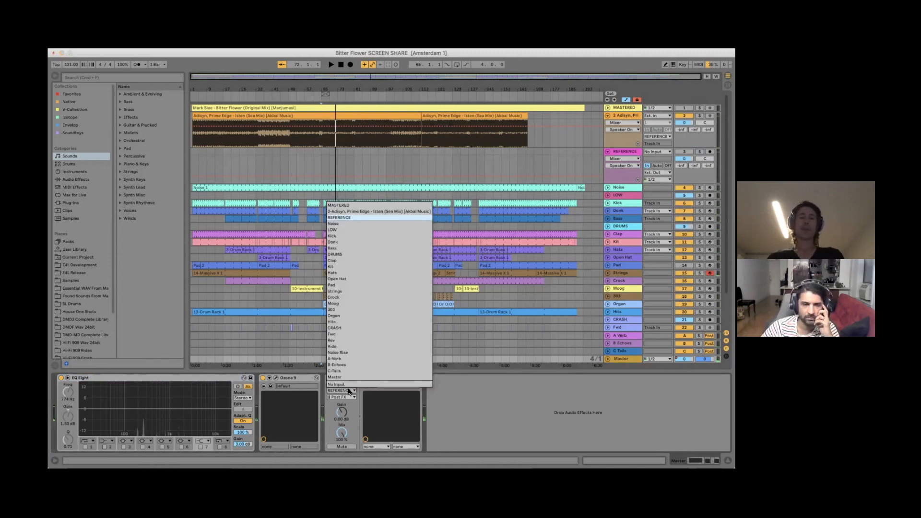
click(349, 392)
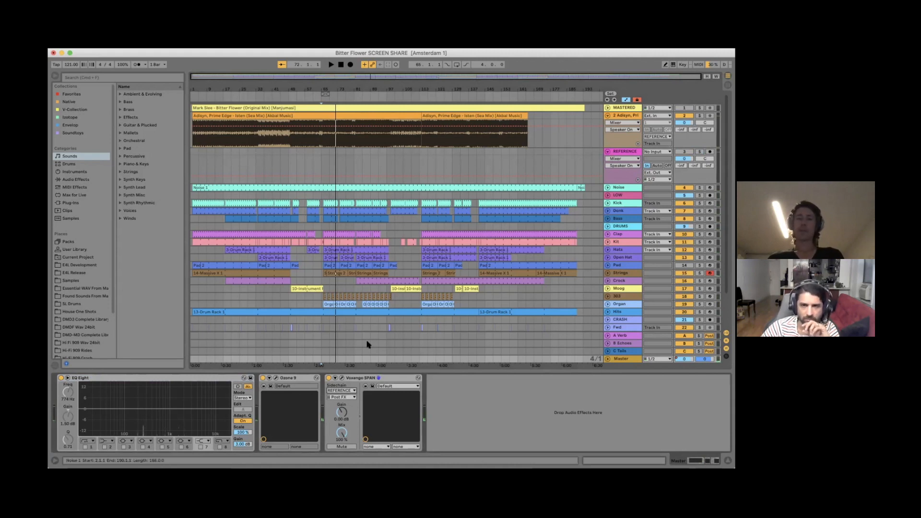
- Open the Voxengo SPAN analyzer and play from around bar 72 to compare the mix and REFERENCE spectra, closing the analyzer when finished
click(342, 379)
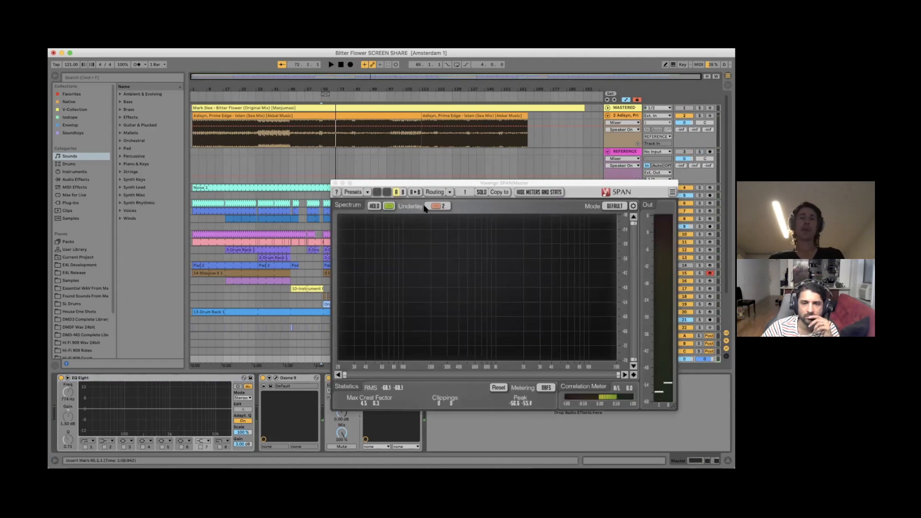
click(334, 155)
key(space)
click(389, 184)
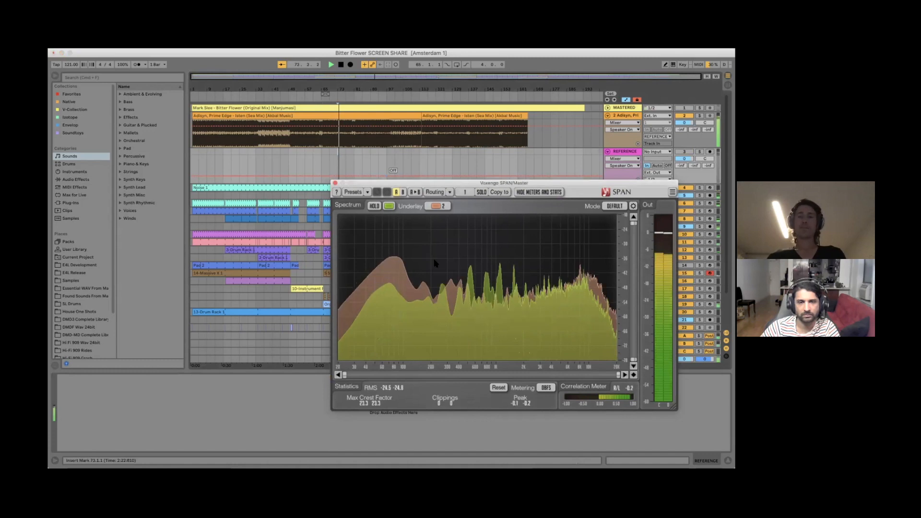
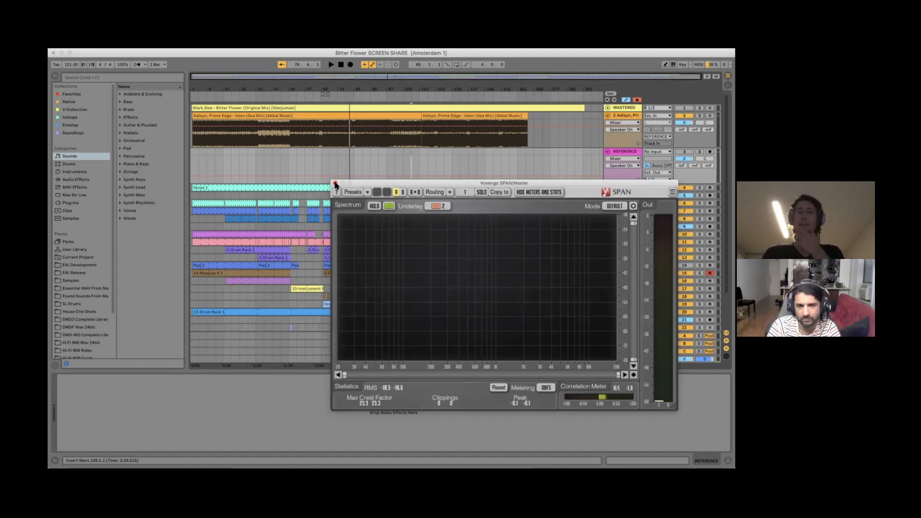
click(335, 183)
- Show the Master track's devices and open Ozone 9 to examine its Vintage Tape and Maximizer modules, closing the plug-in when finished
click(562, 357)
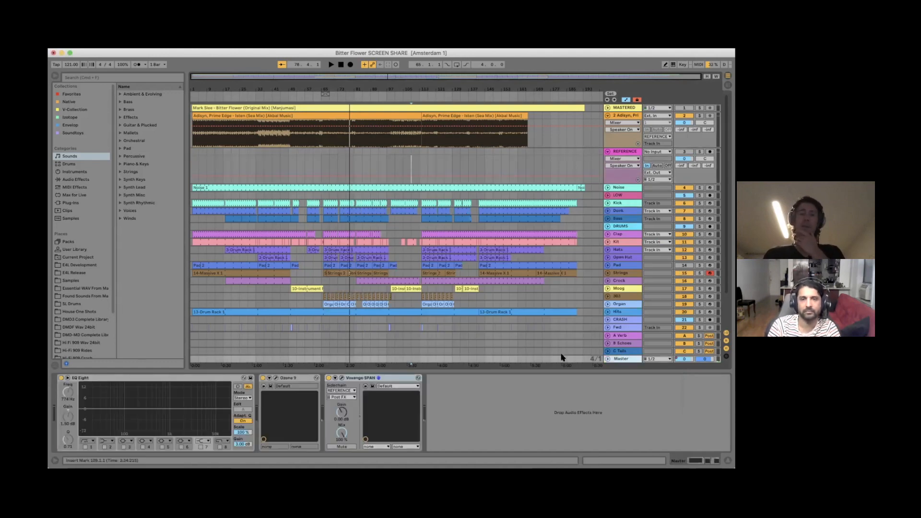
click(275, 379)
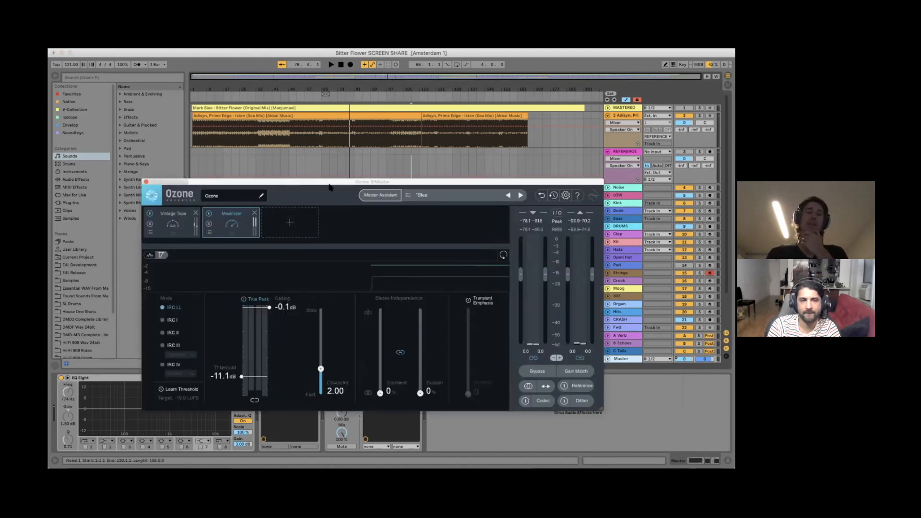
drag(329, 187, 388, 187)
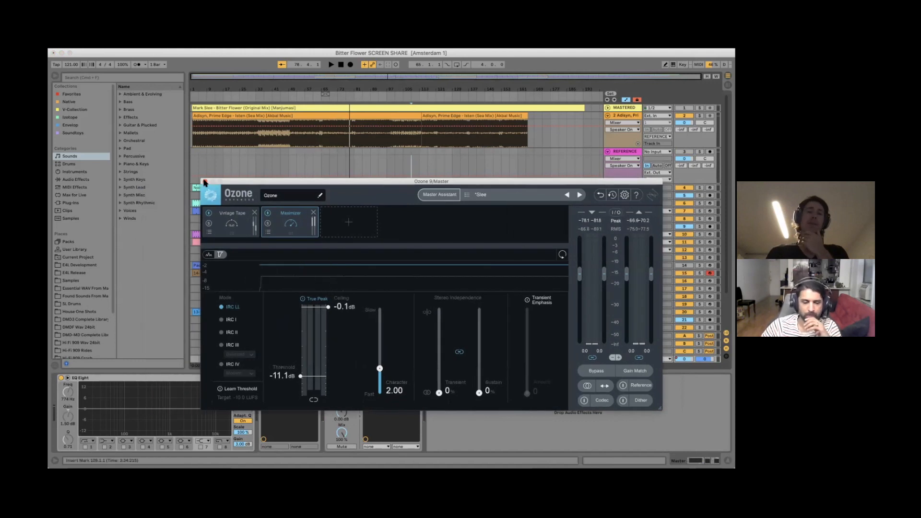
click(204, 182)
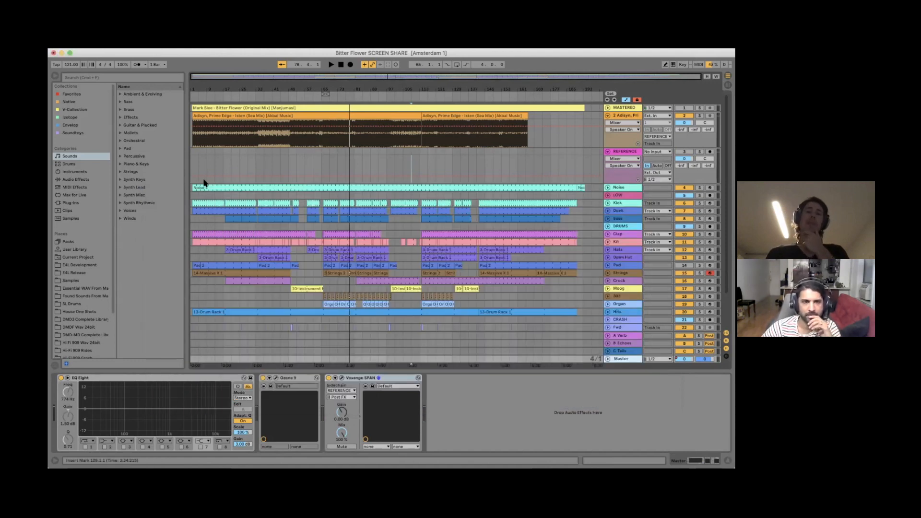
click(276, 377)
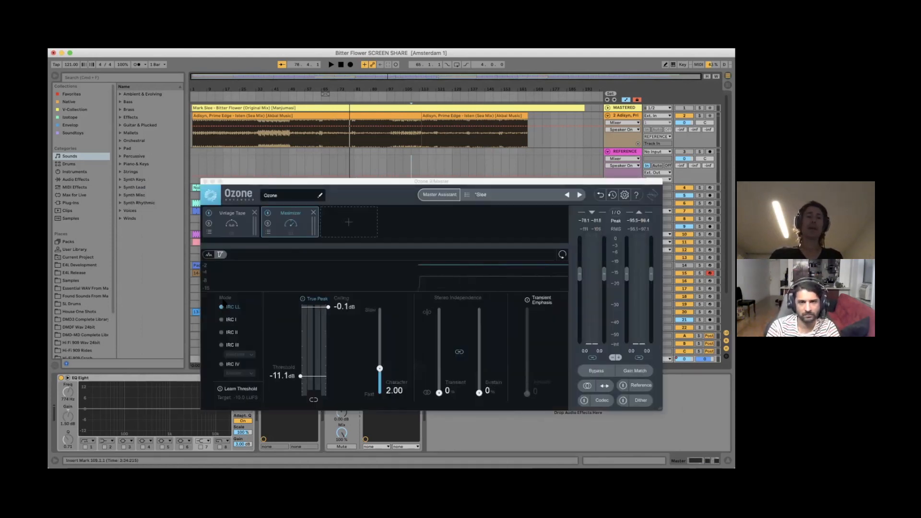
click(205, 182)
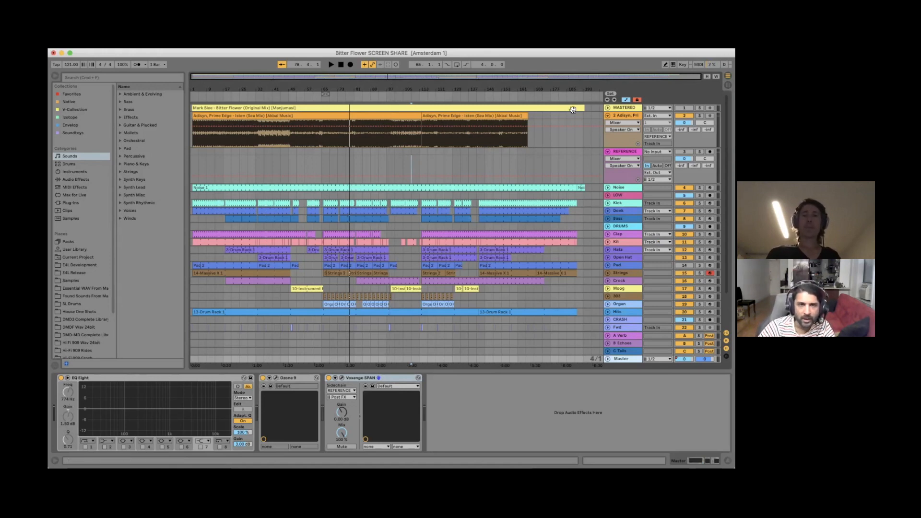
- Fold the Adisyn, Prime Edge track and the REFERENCE track in the arrangement
click(607, 115)
click(607, 123)
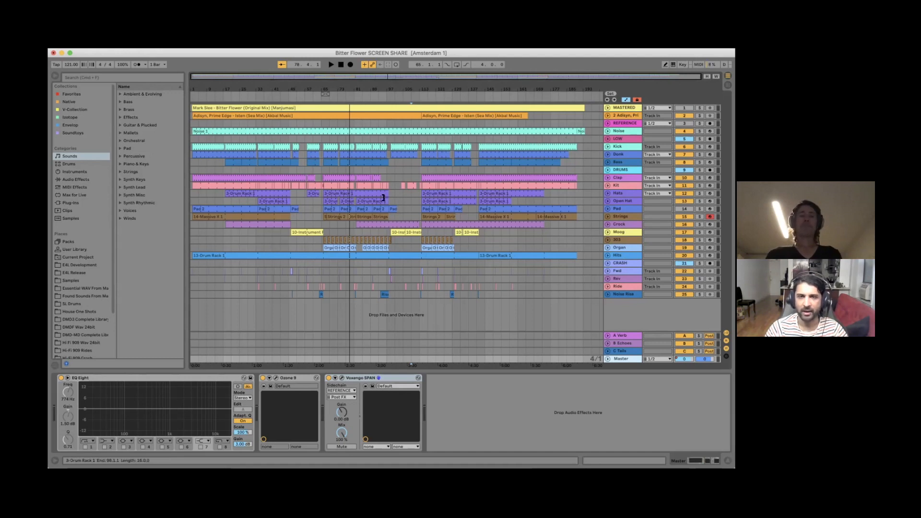
drag(209, 86, 210, 87)
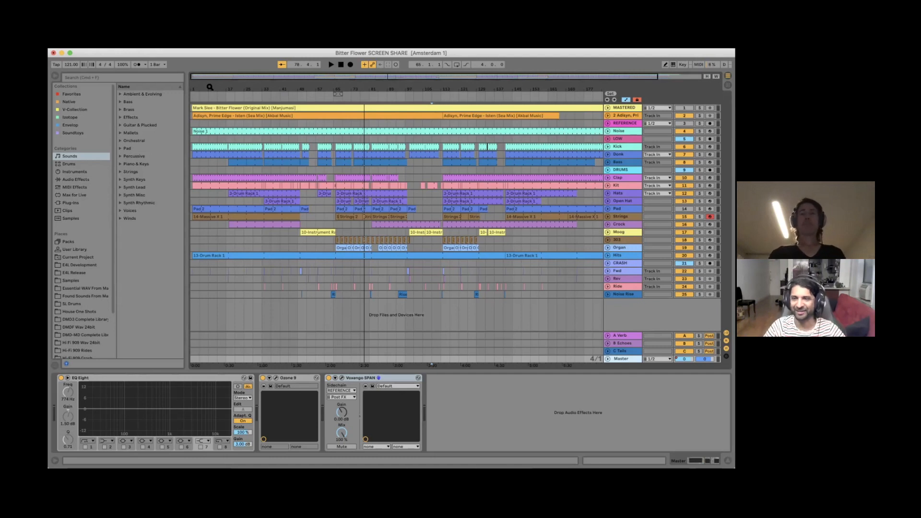
mouse_move(209, 87)
mouse_down()
mouse_move(209, 96)
mouse_move(207, 86)
mouse_up()
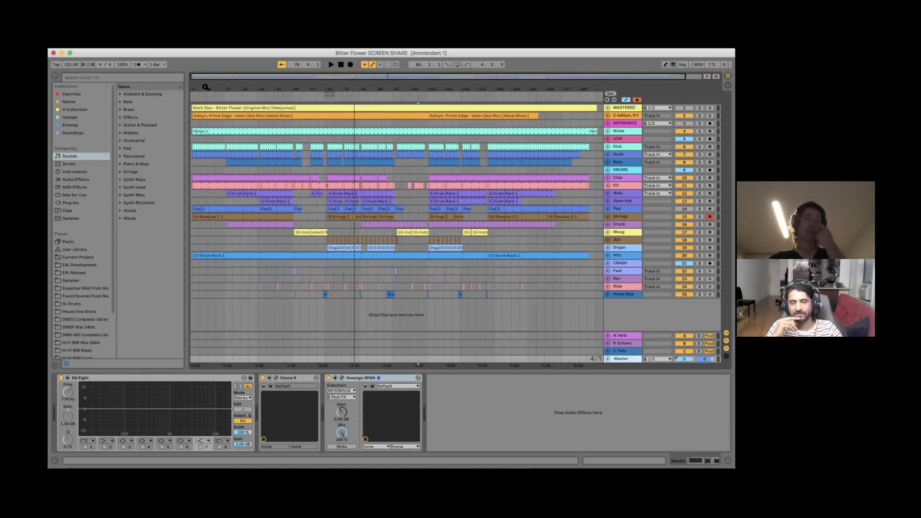
mouse_move(203, 87)
mouse_down()
mouse_move(211, 96)
mouse_move(217, 86)
mouse_up()
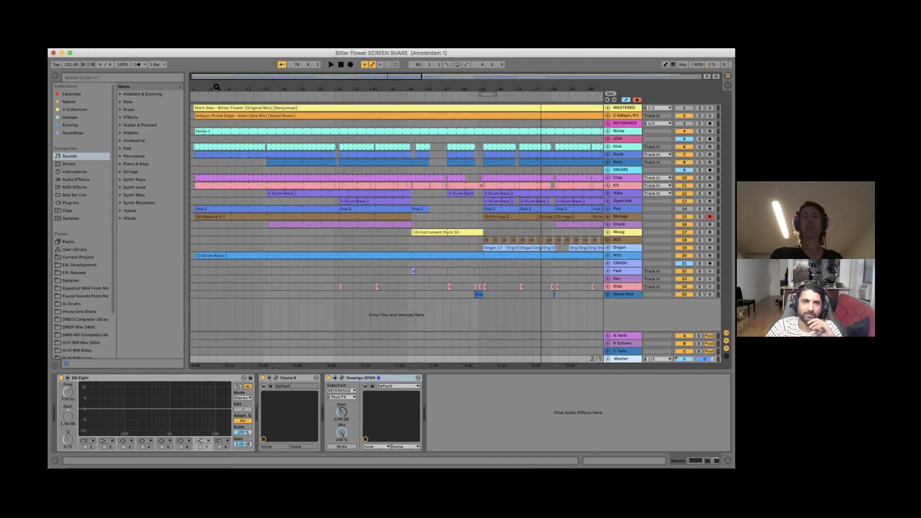
drag(217, 87, 220, 88)
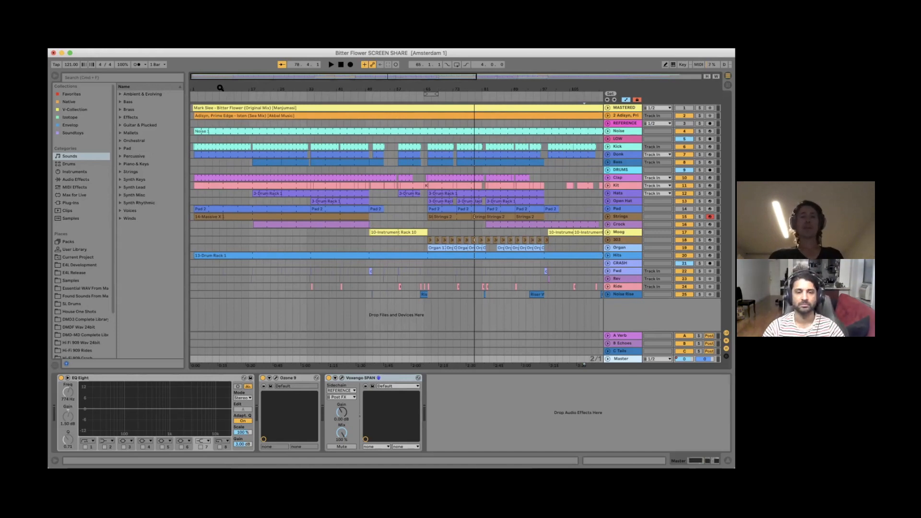
drag(198, 88, 199, 93)
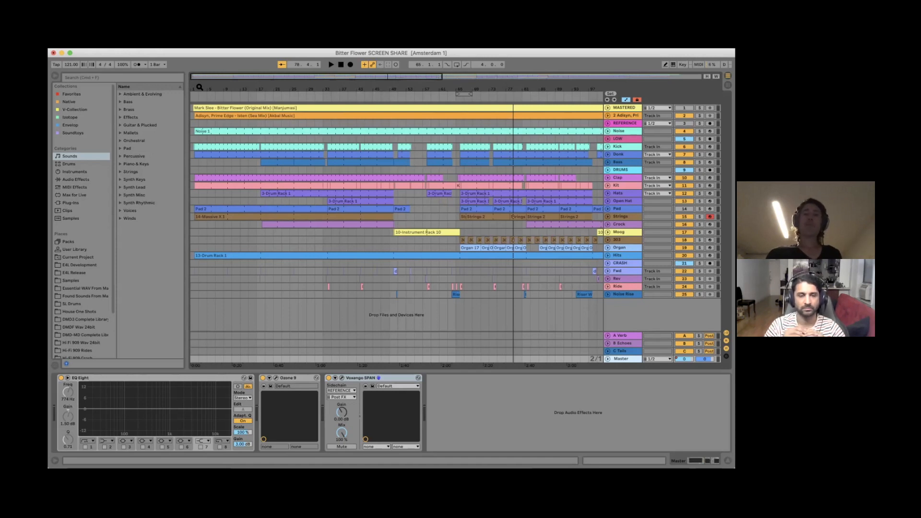
- Examine the device chains of the Noise, Bass, Strings, Moog and Crock tracks one after another
click(624, 133)
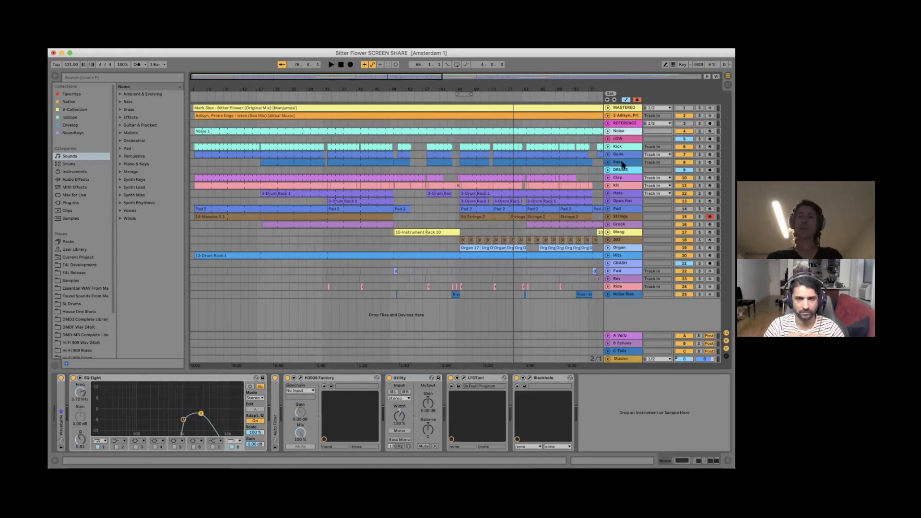
click(622, 163)
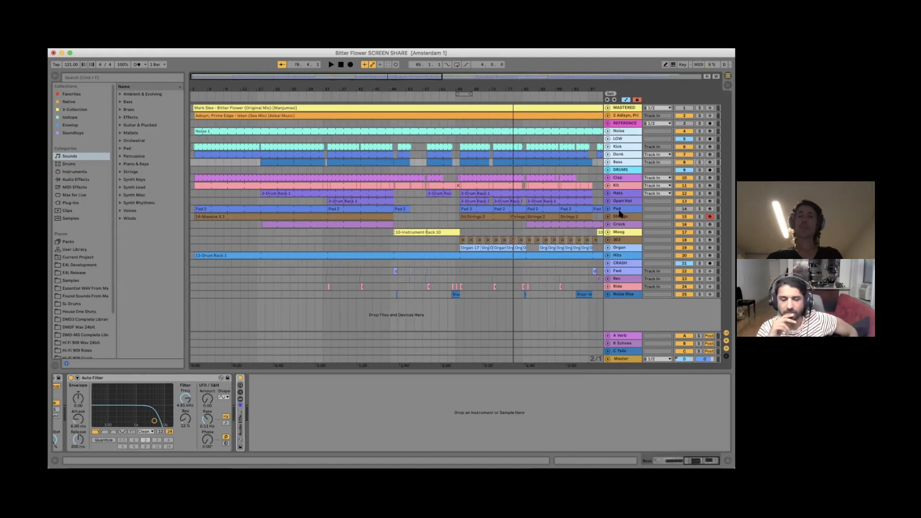
click(617, 217)
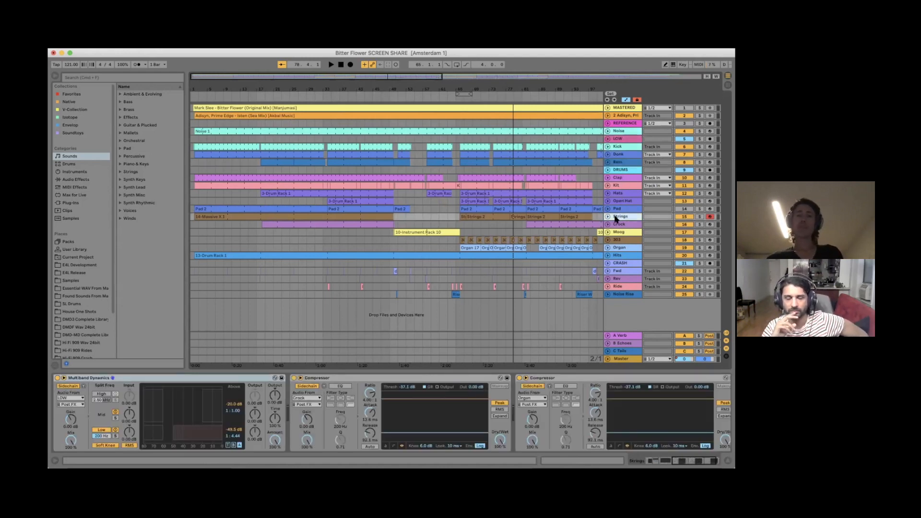
click(622, 233)
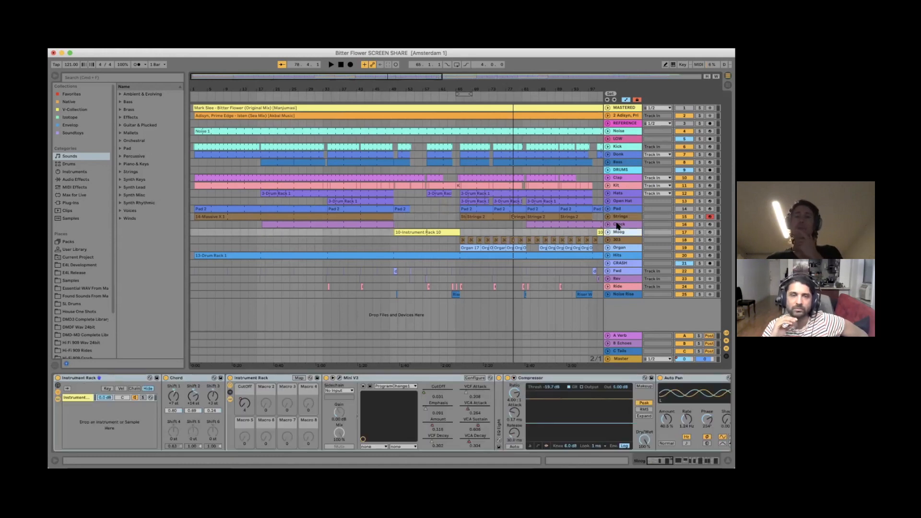
click(619, 224)
click(358, 222)
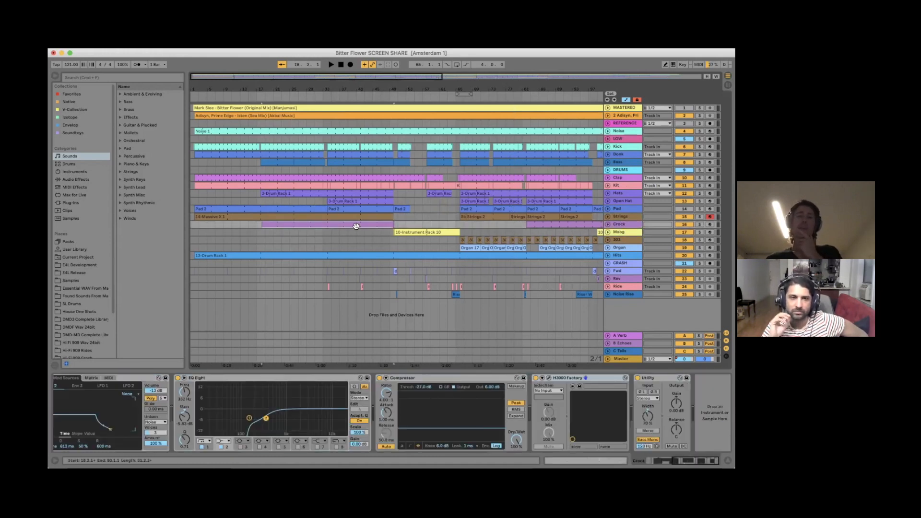
click(628, 226)
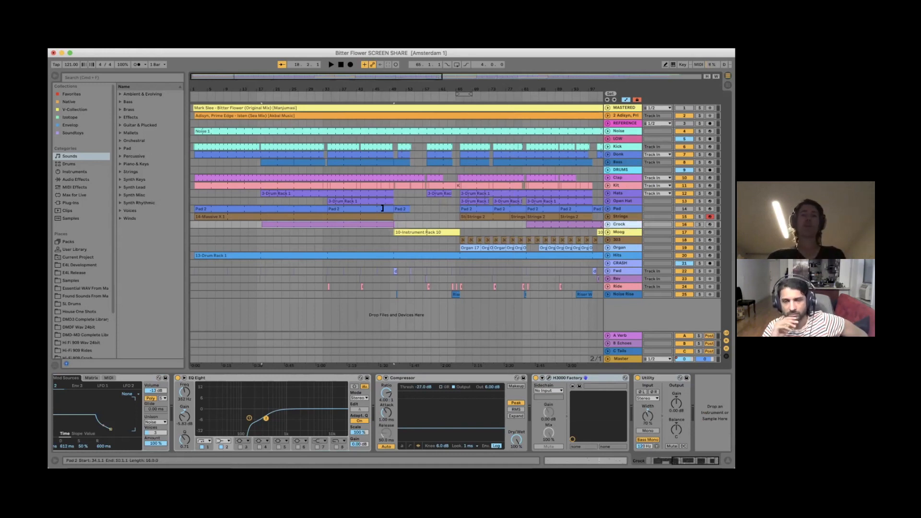
- Inspect the entry of new elements near bar 18, checking the 303 track and the first Hats clip
drag(453, 221, 272, 154)
click(251, 241)
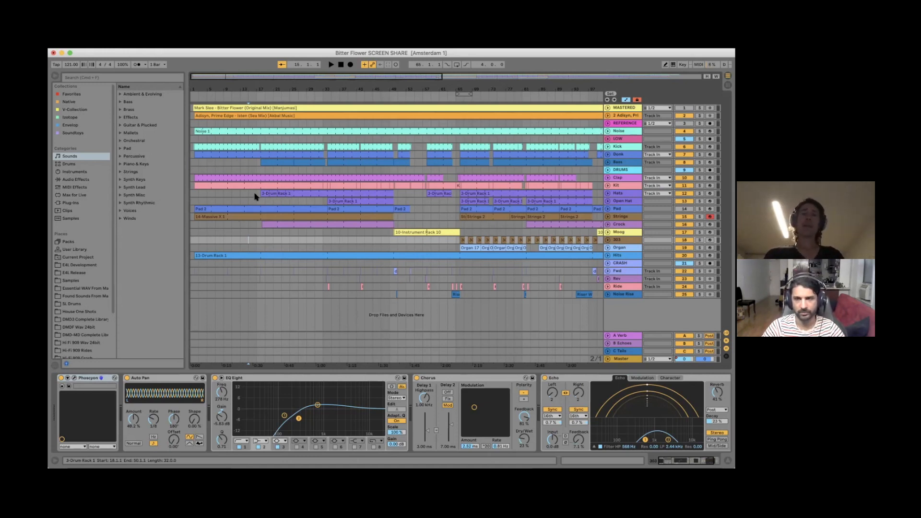
click(275, 194)
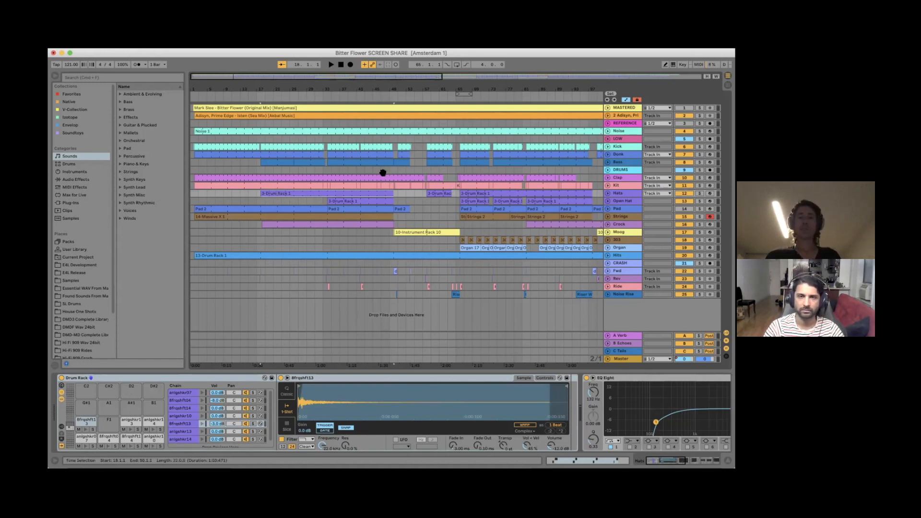
- Play the arrangement from bar 15 through the transition where the Bass and Hats enter
click(249, 163)
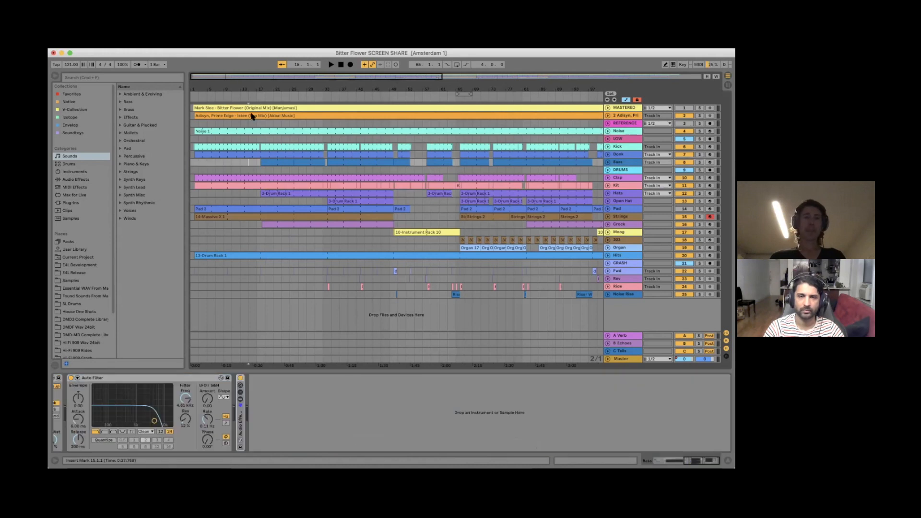
drag(245, 88, 245, 86)
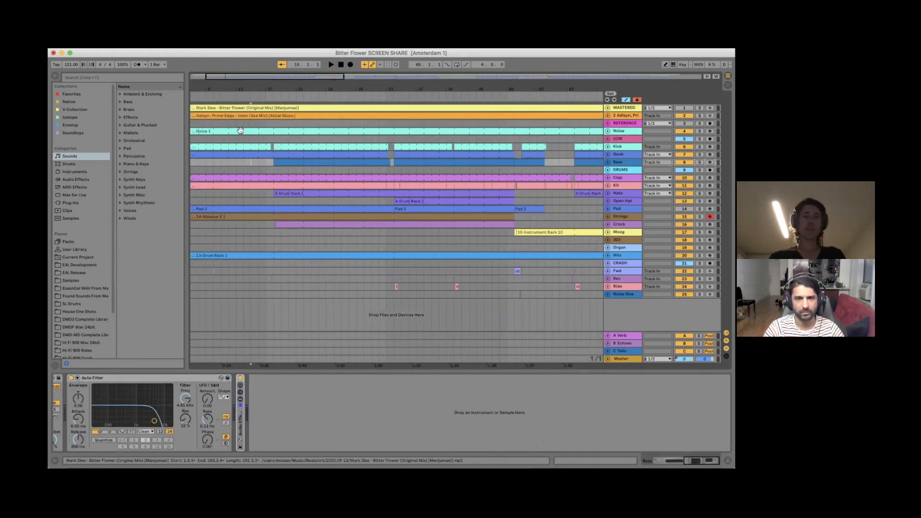
key(space)
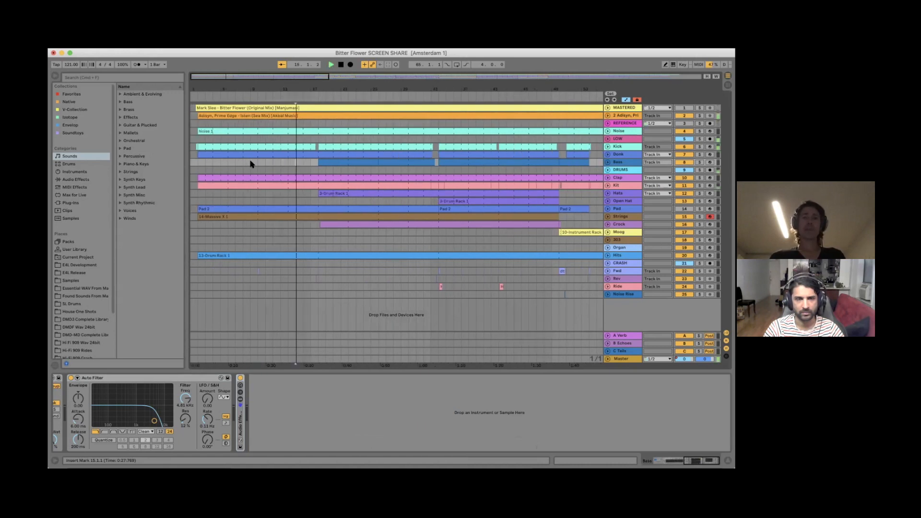
key(plus)
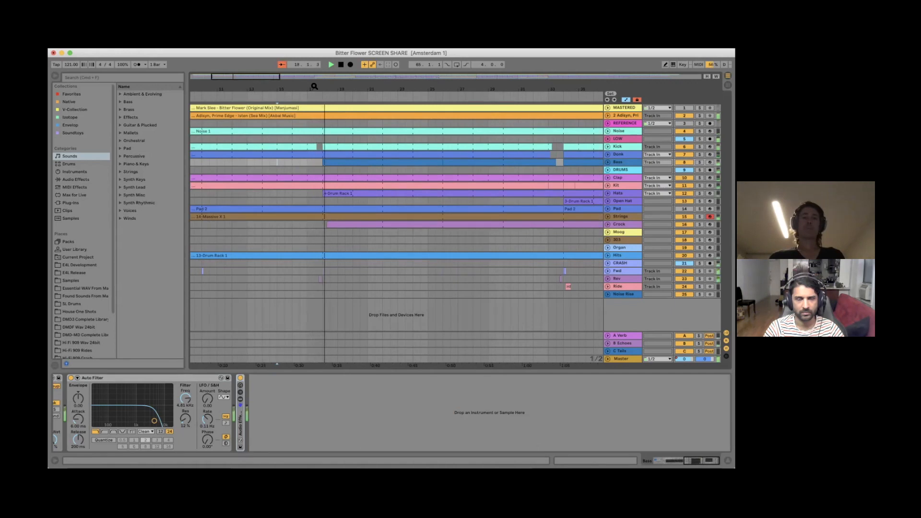
key(space)
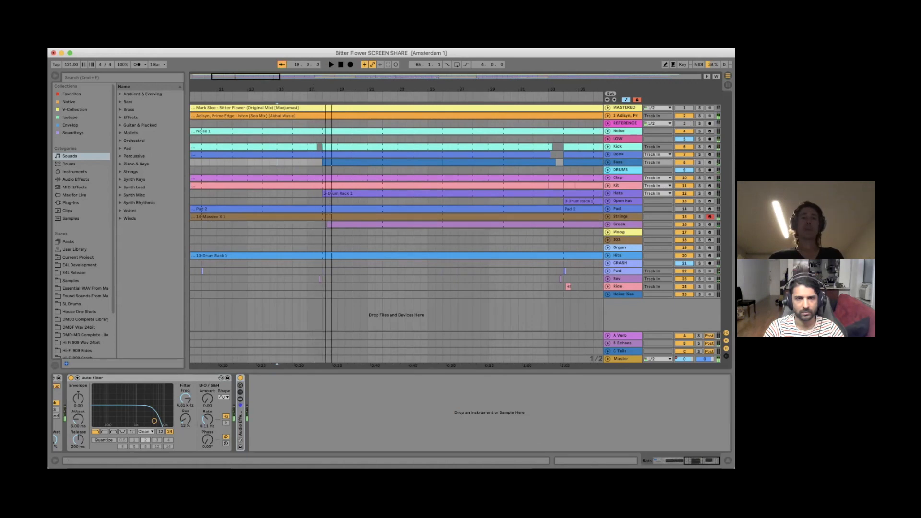
- Play the short lead-in from just before the reverse clip on the Rev track into bar 18
key(plus)
key(plus)
click(297, 279)
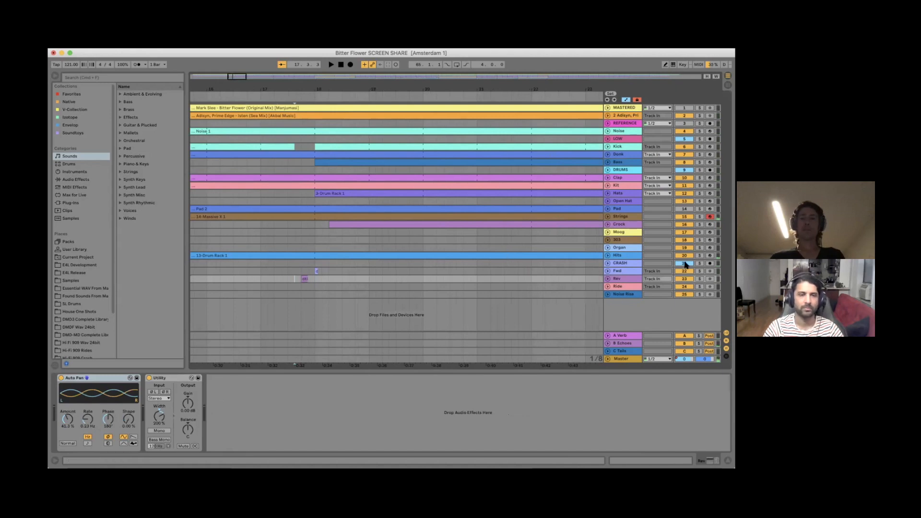
key(space)
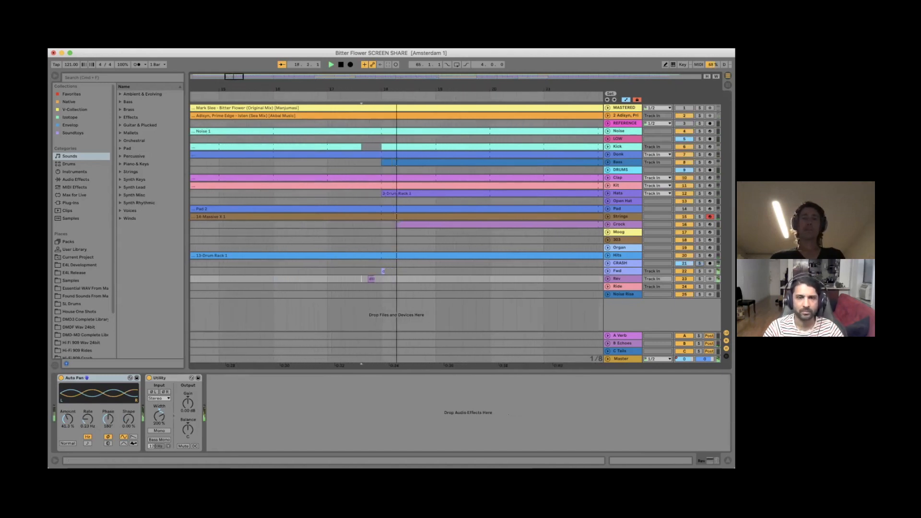
key(space)
- Replay the transition from bar 17 on the Crock track into the section starting at bar 18
click(322, 231)
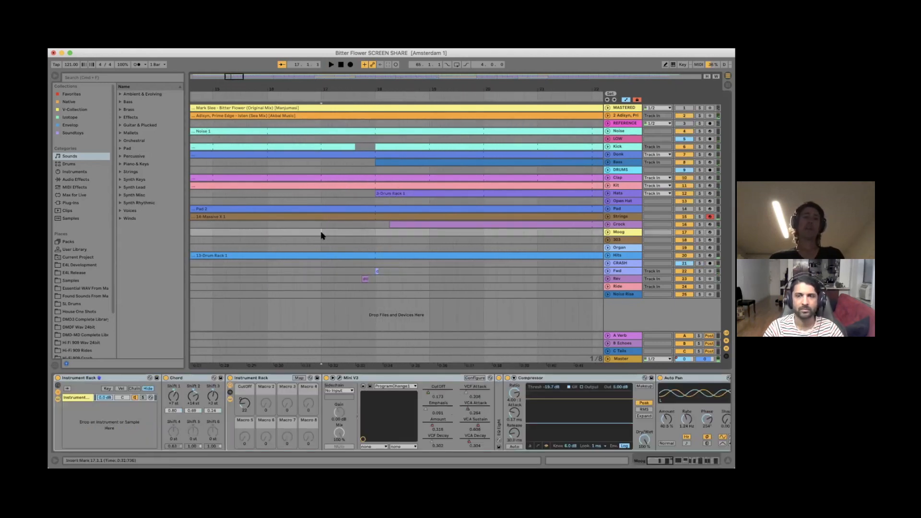
click(321, 227)
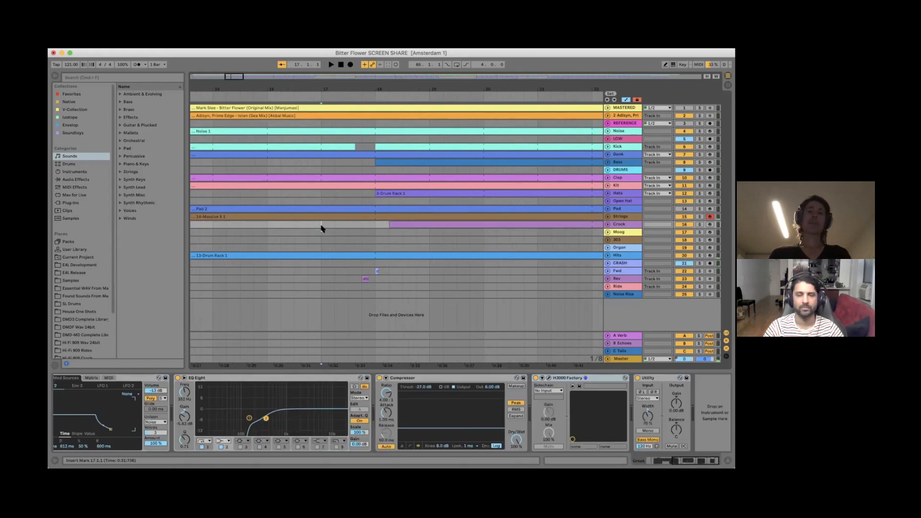
key(space)
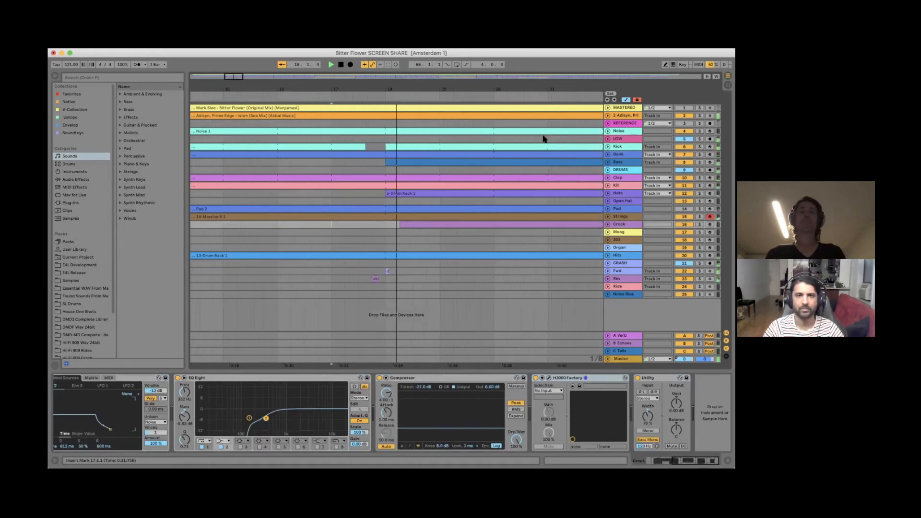
key(space)
- Select a short time range on the Fwd track spanning the start of bar 26
drag(443, 77, 366, 86)
drag(432, 88, 432, 125)
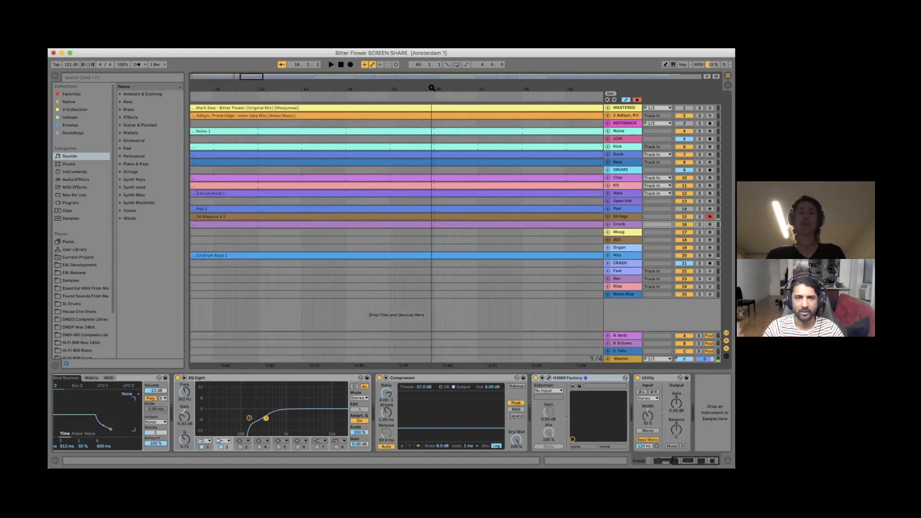
drag(424, 274, 447, 271)
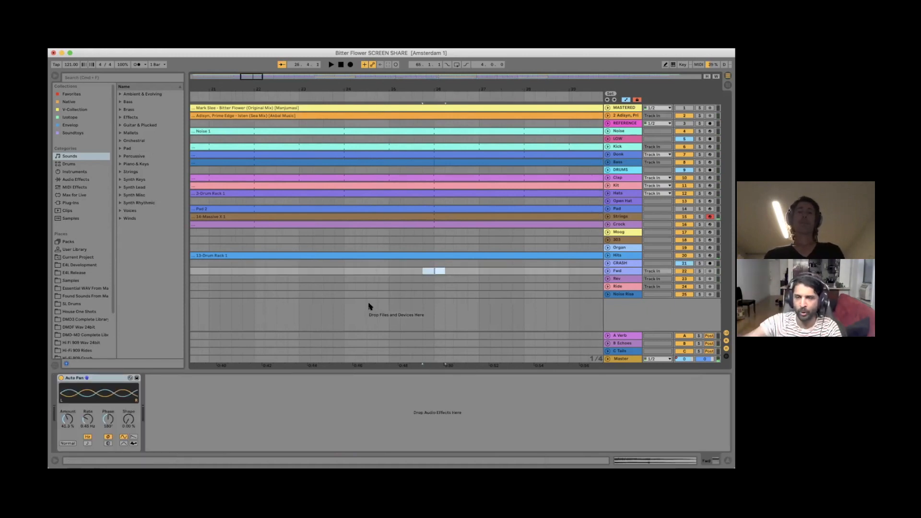
- Play the lead-in to the Fwd track's effect at bar 26, starting at 25.4.1 and again from bar 24
click(359, 273)
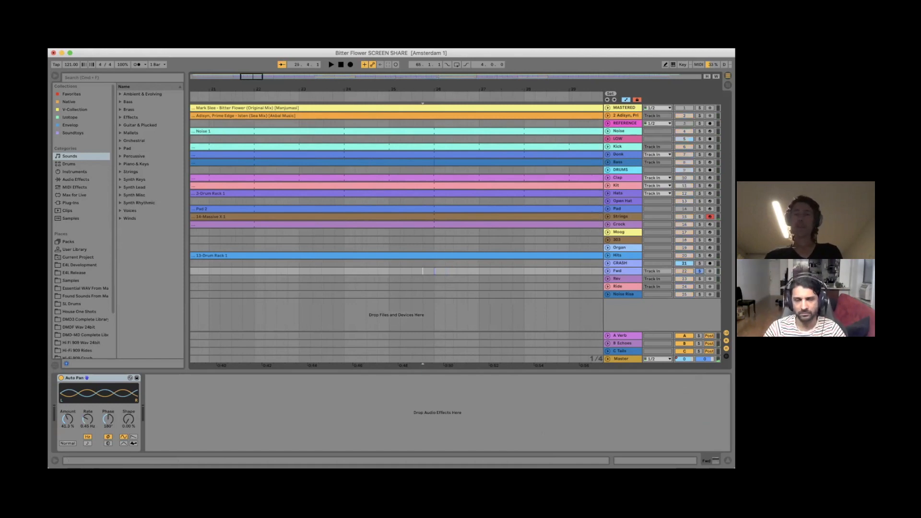
key(space)
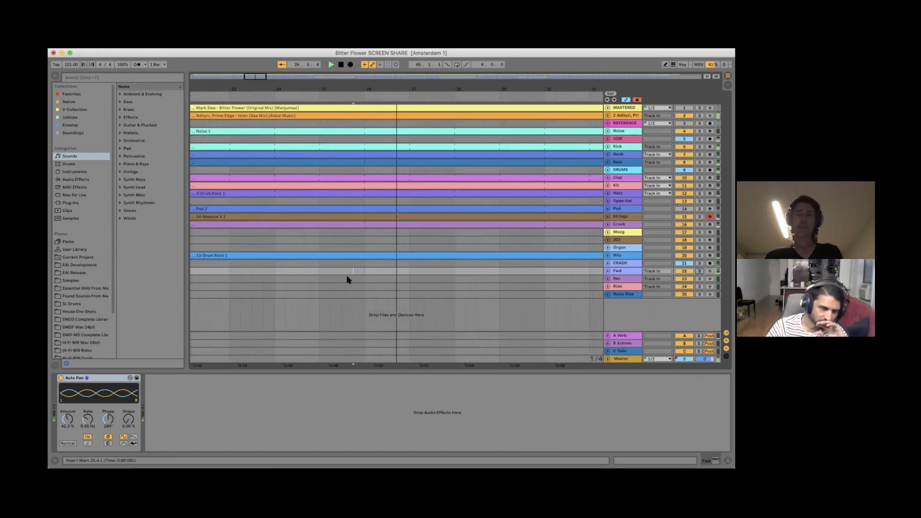
key(space)
click(311, 273)
key(space)
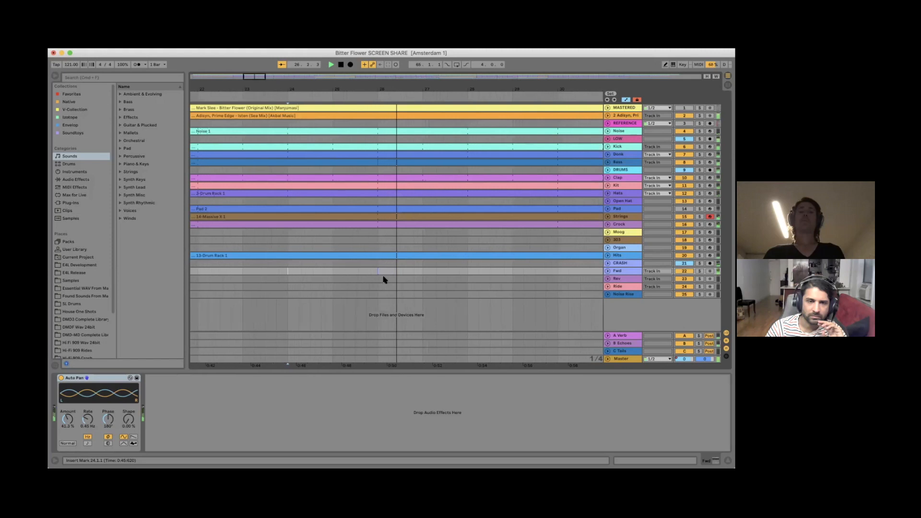
key(space)
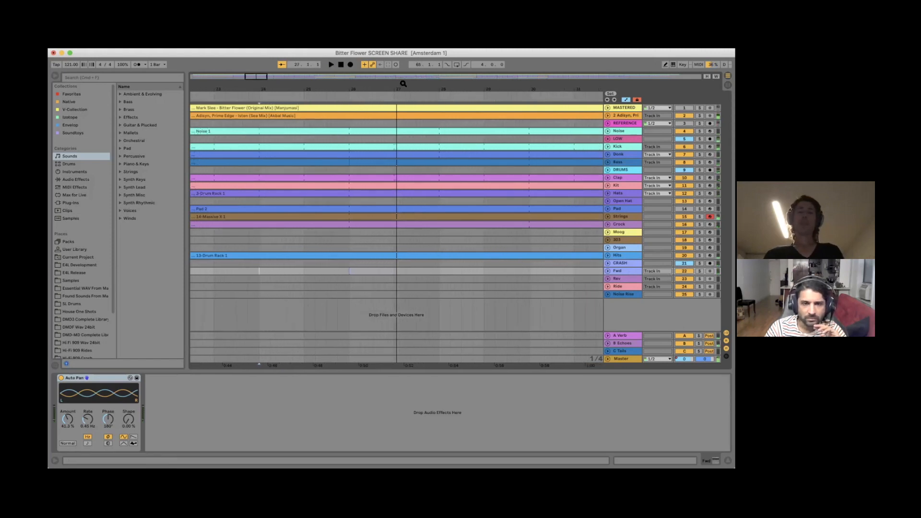
- Play the transition from bar 33 on the Fwd track into the section where the Open Hat enters
drag(403, 83, 403, 57)
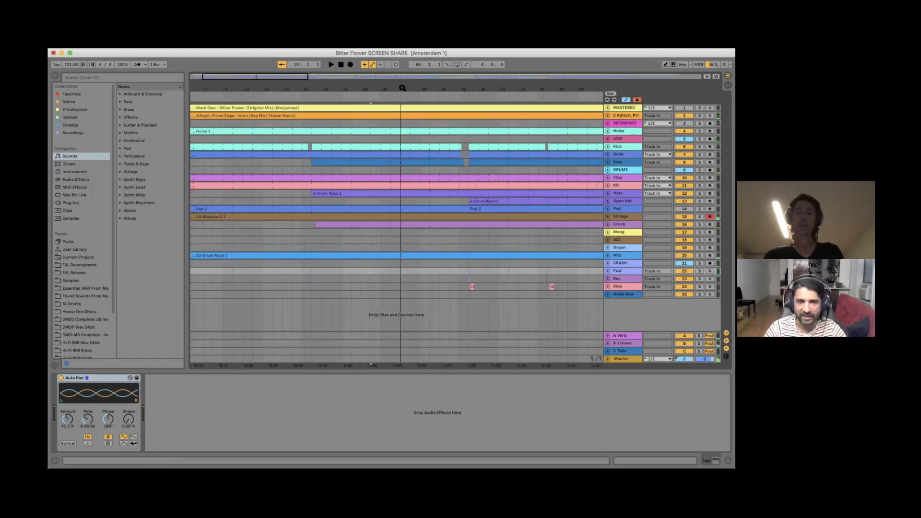
click(458, 269)
key(space)
drag(474, 84, 474, 88)
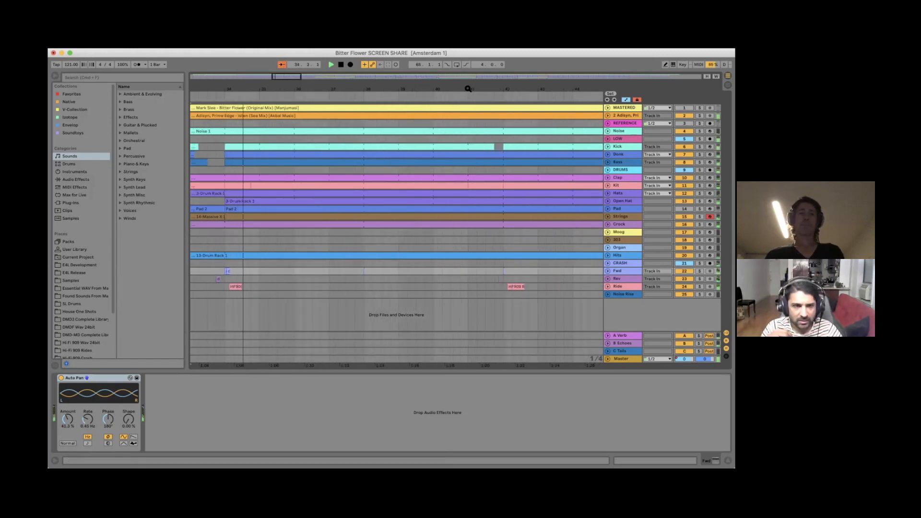
key(space)
- Open the Kit clip before bar 34 in an enlarged note editor, select its last two snare brush notes and play the fill
scroll(246, 167, left, 3)
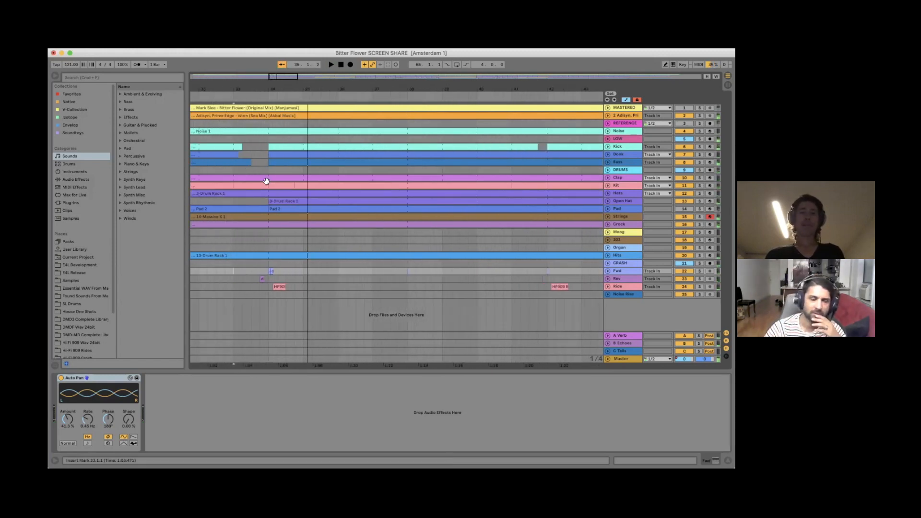
double_click(261, 185)
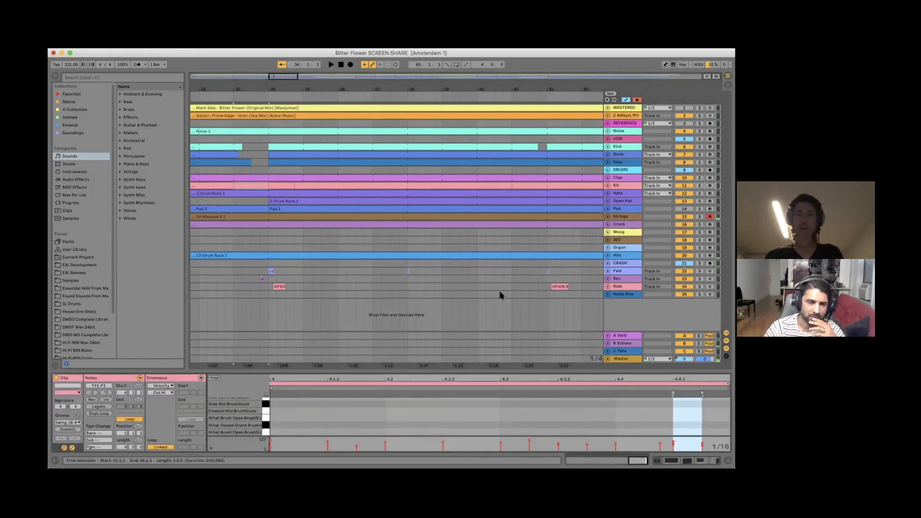
drag(463, 366, 471, 232)
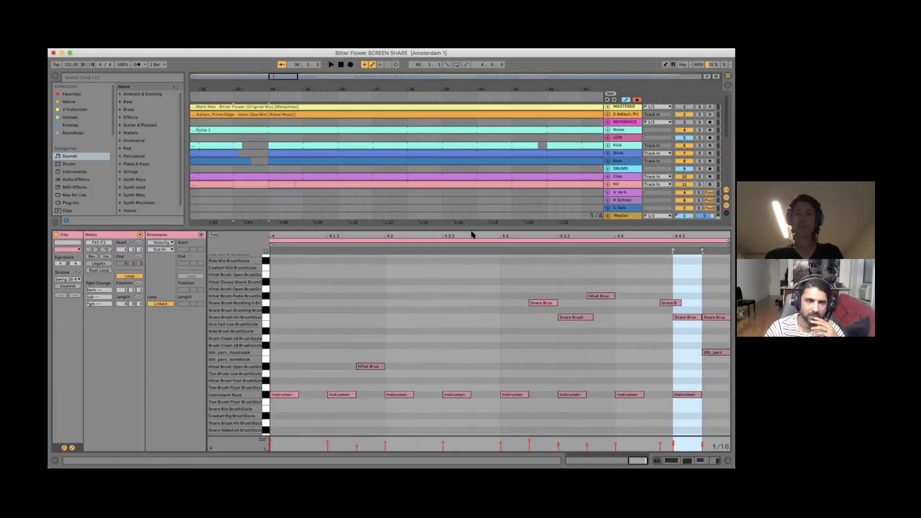
drag(655, 327, 712, 310)
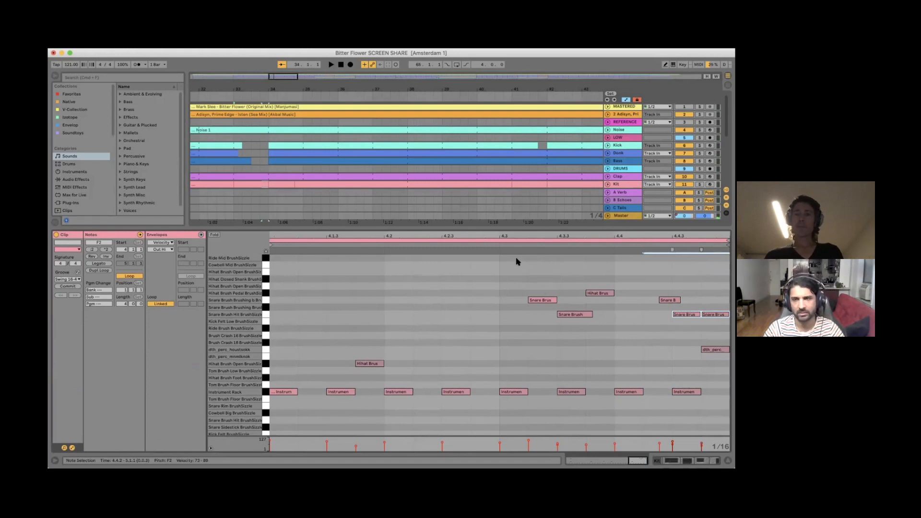
key(space)
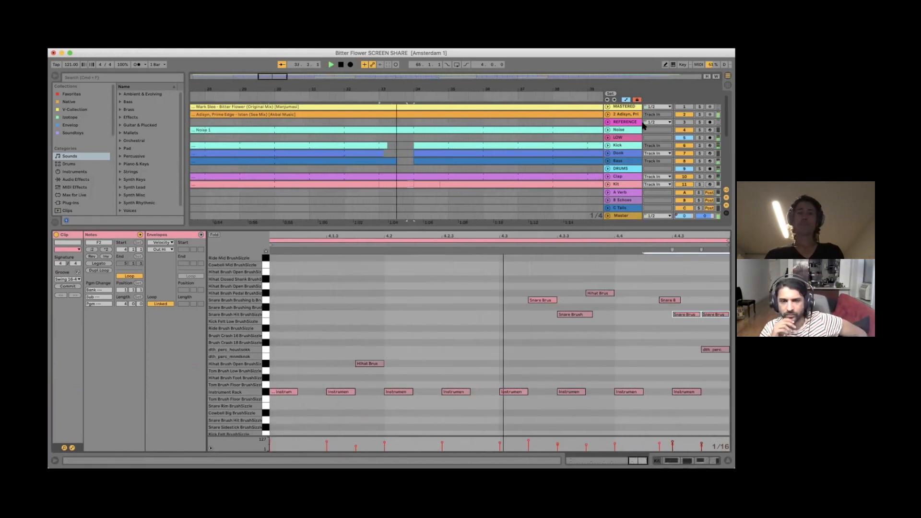
key(space)
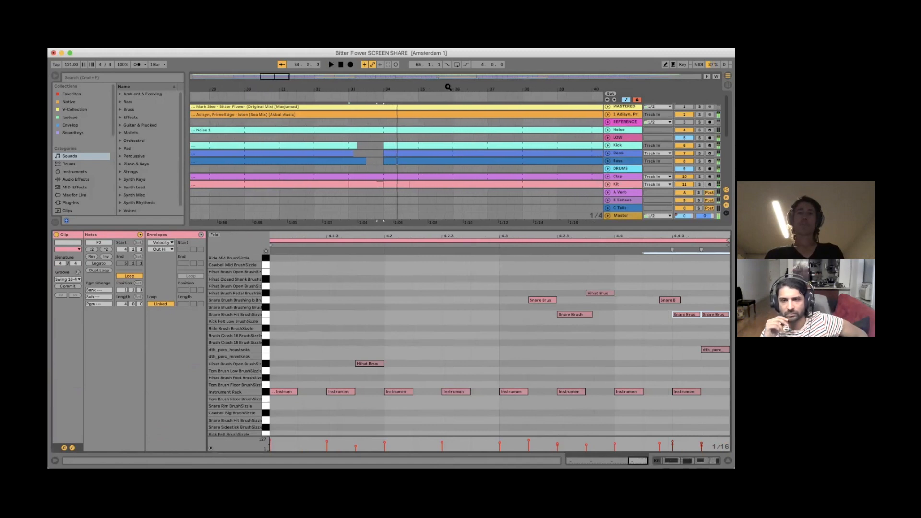
- Shrink the clip view again and replay the drum transition from bar 33 on the DRUMS track
drag(449, 87, 450, 88)
click(404, 140)
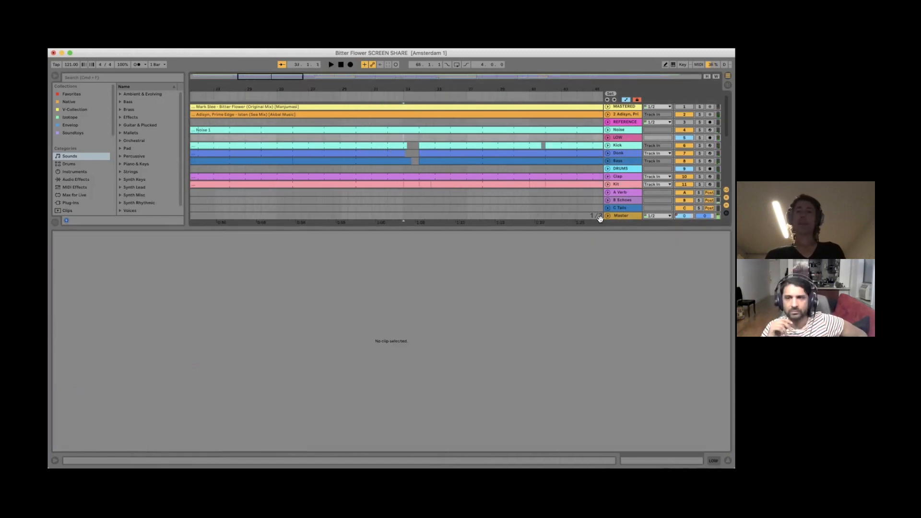
drag(592, 229, 600, 408)
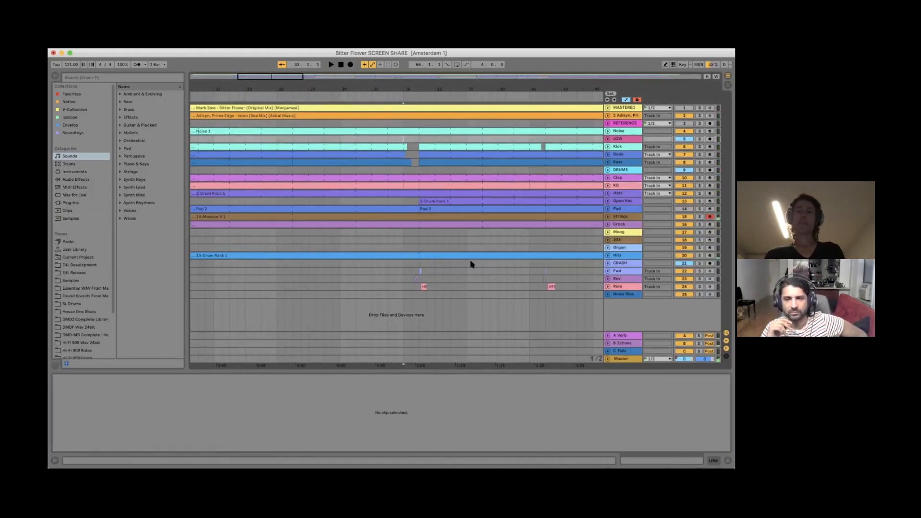
click(402, 169)
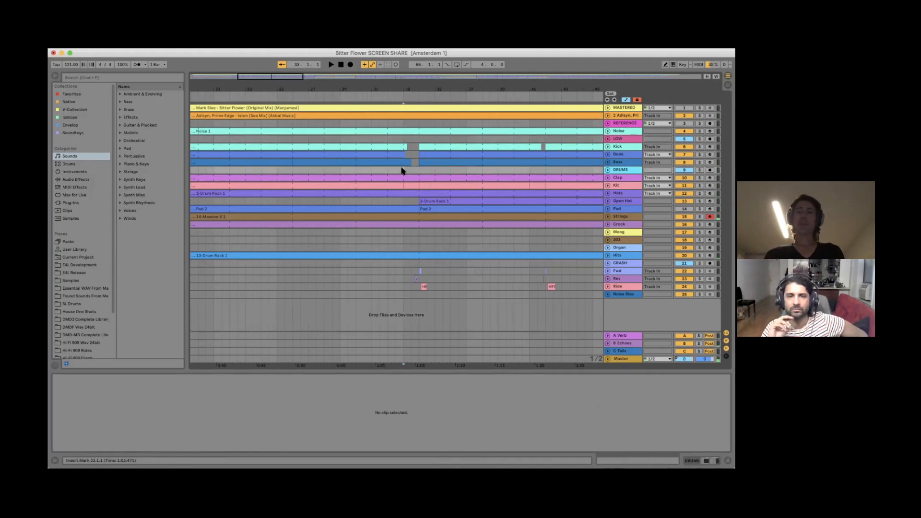
key(space)
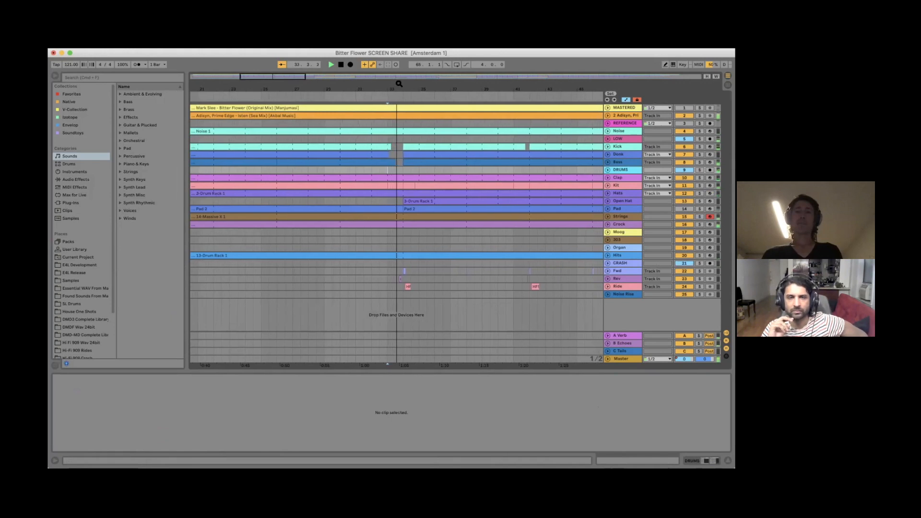
key(minus)
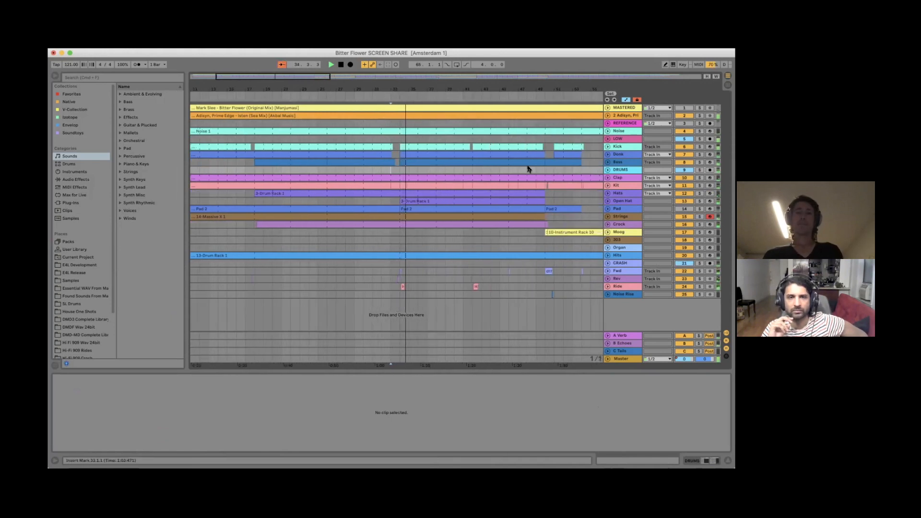
key(space)
- Play the arrangement from a few bars before the first Moog clip, starting on the Moog track
drag(494, 89, 495, 53)
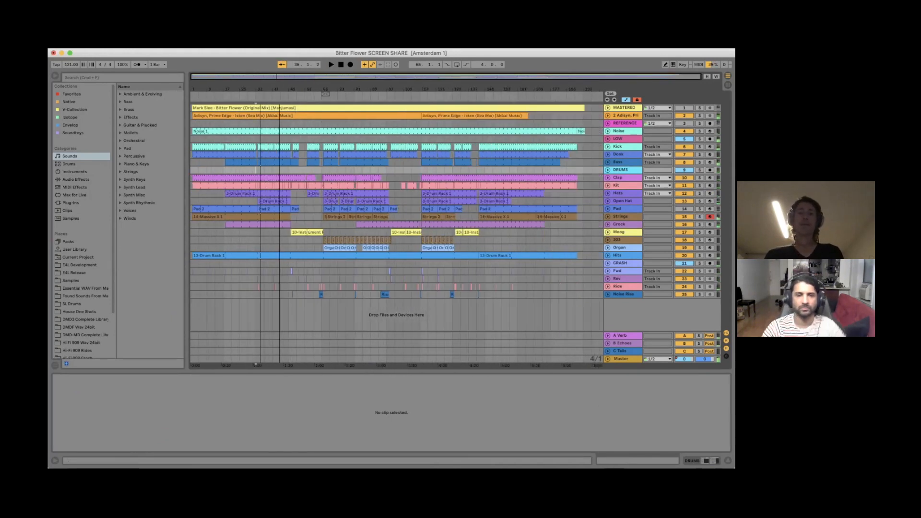
drag(282, 89, 358, 115)
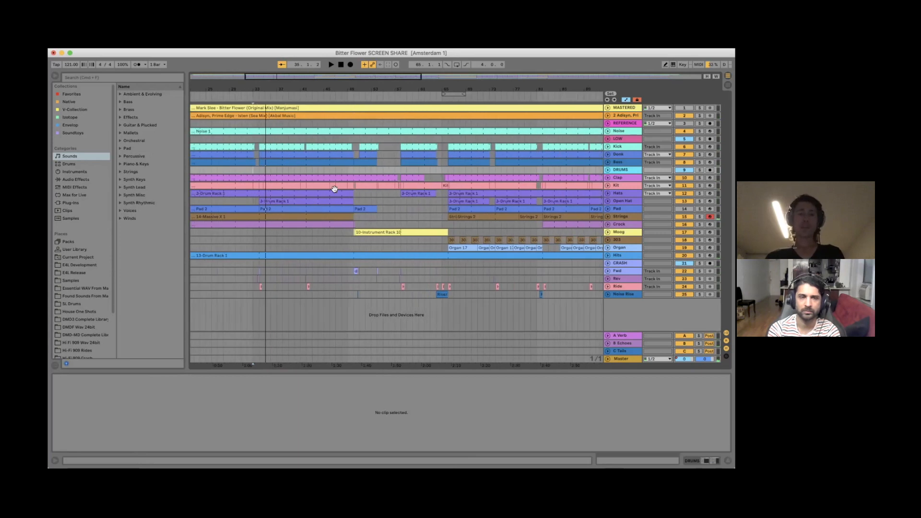
click(348, 240)
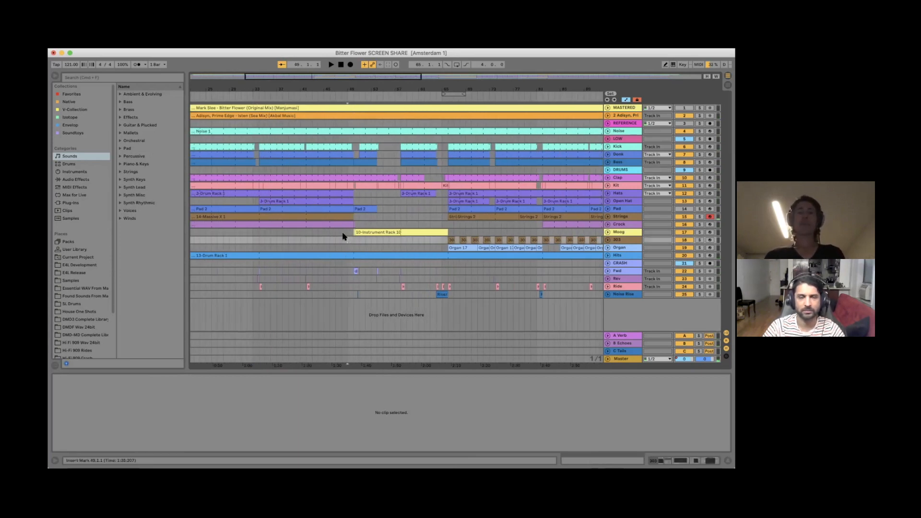
click(342, 231)
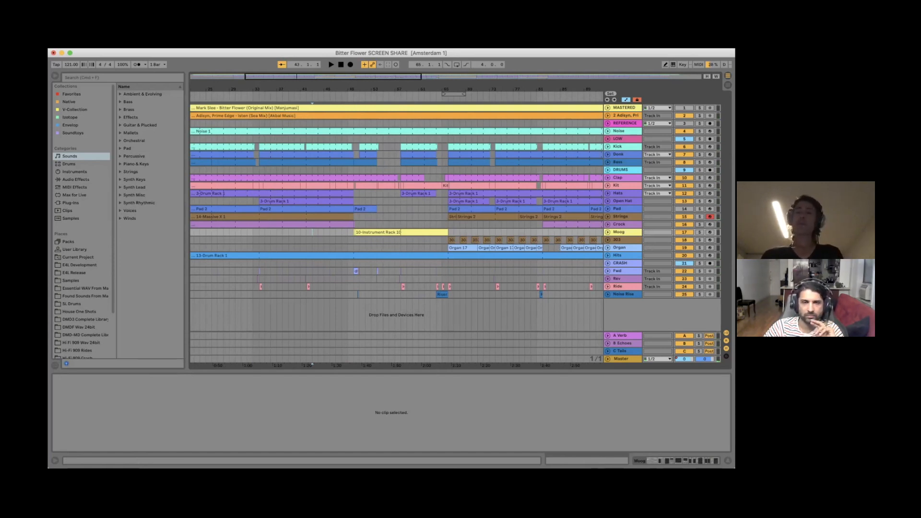
key(space)
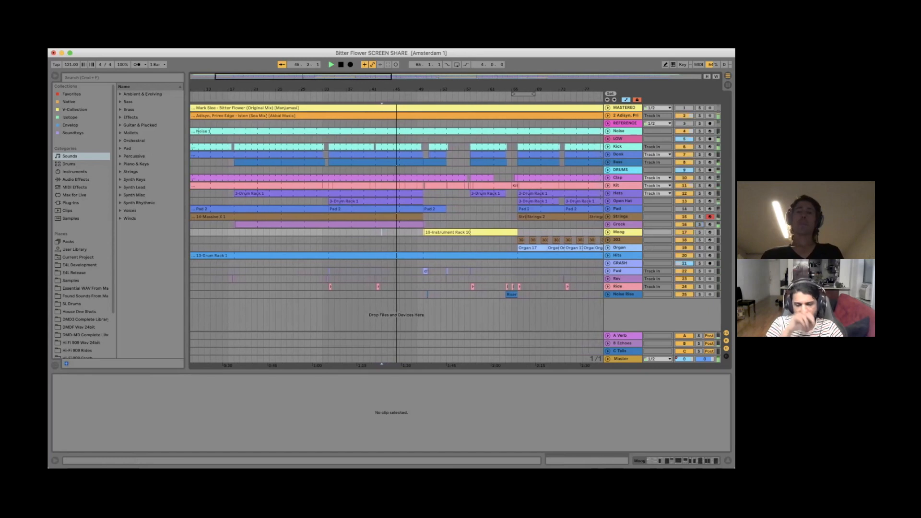
- Play the soloed Moog track from bar 50 and briefly unfold its automation lanes
click(422, 239)
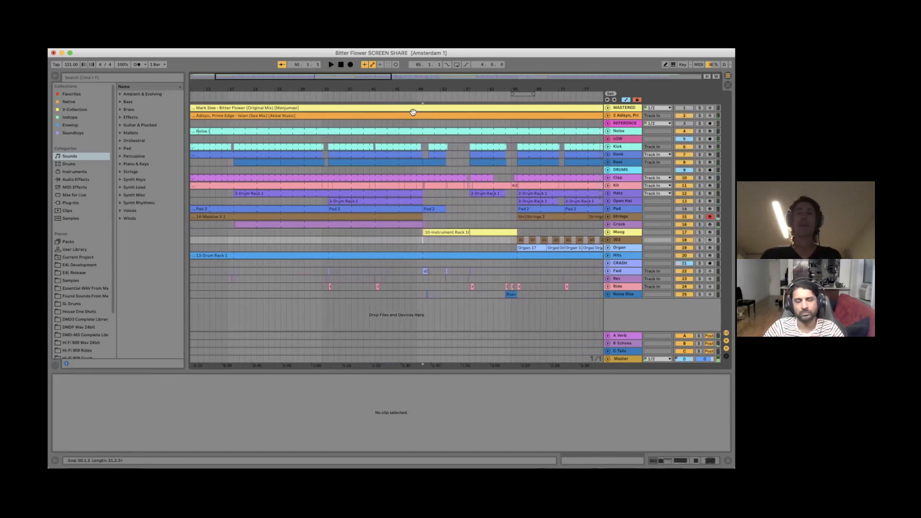
drag(424, 84, 424, 87)
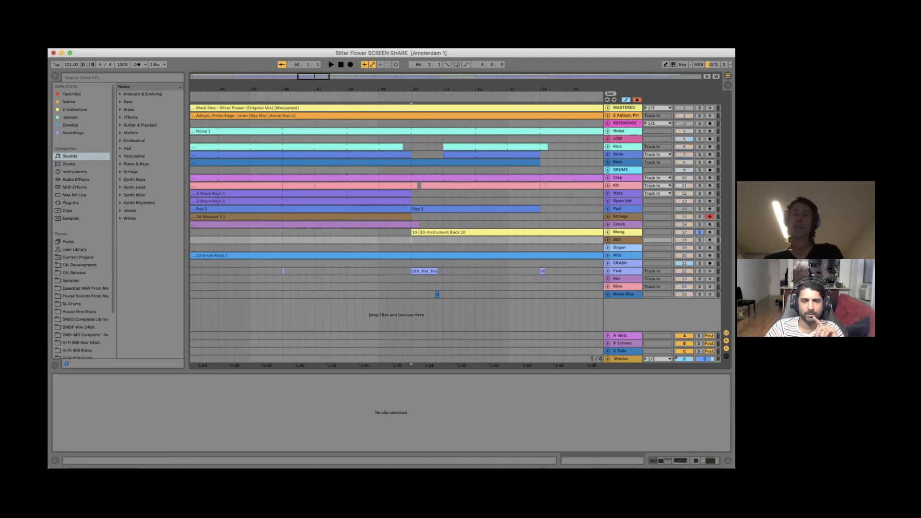
click(607, 232)
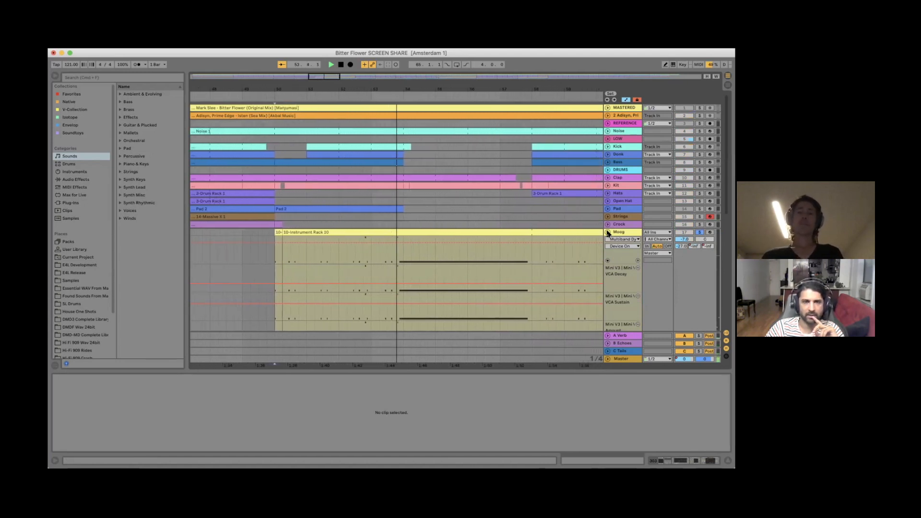
click(608, 232)
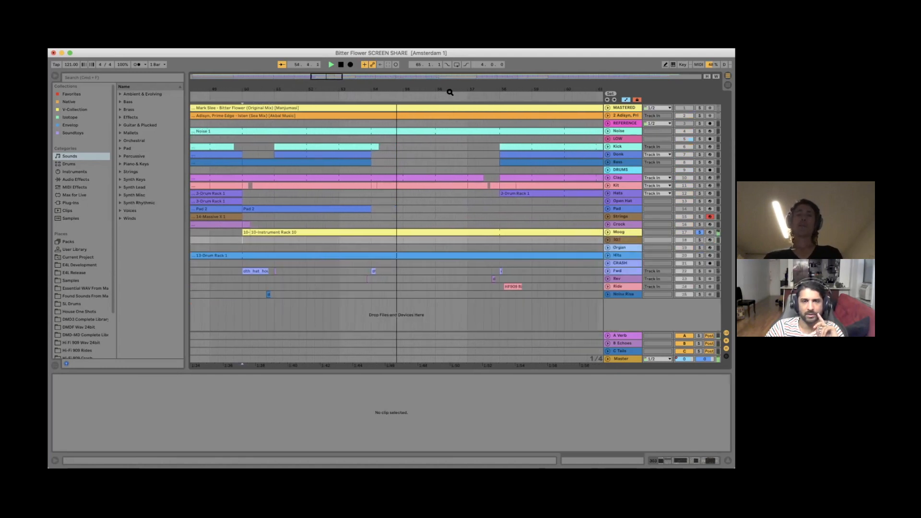
- Play the full mix from bar 66, where the 303 and Organ parts enter
drag(449, 95, 361, 90)
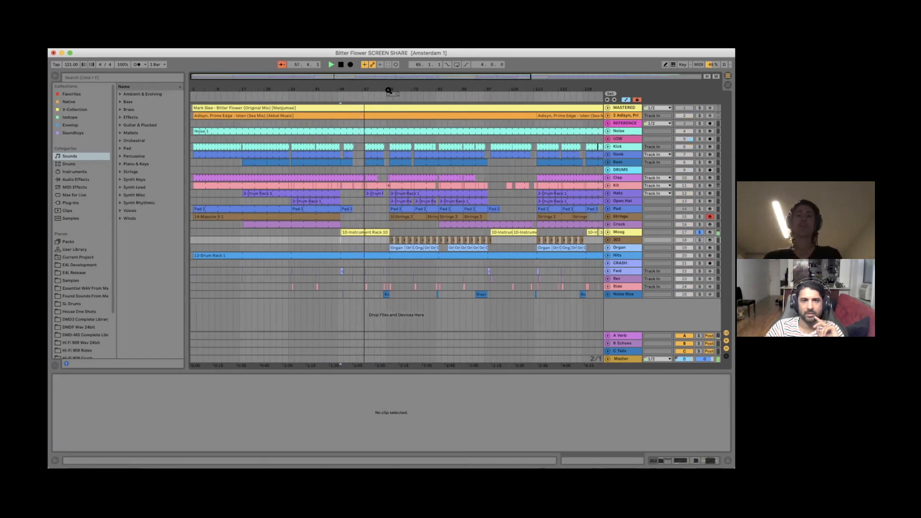
scroll(389, 227, up, 3)
click(391, 225)
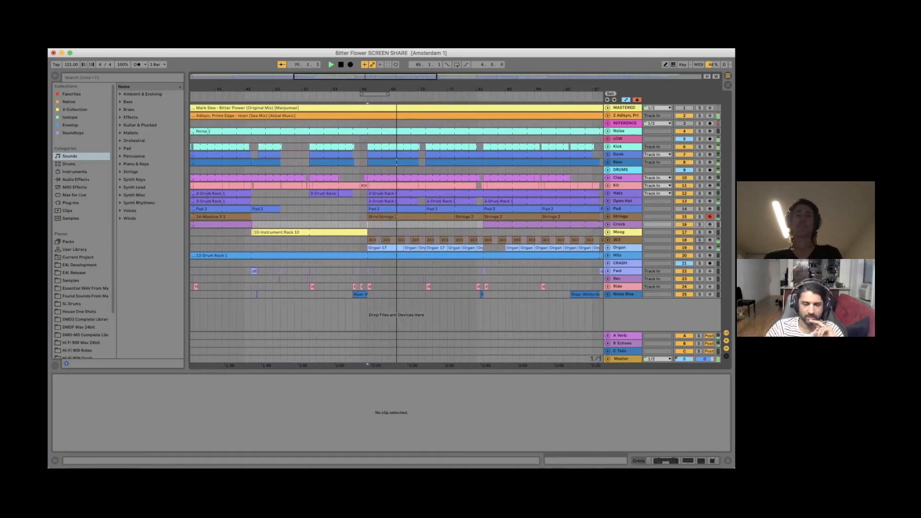
drag(438, 88, 434, 88)
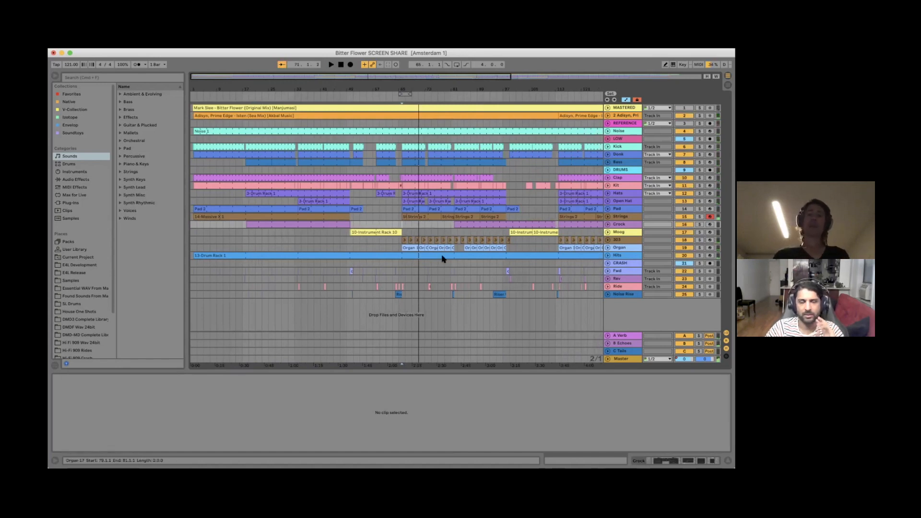
- Unfold the 303 and Strings tracks and examine their automation lanes across the arrangement
click(607, 241)
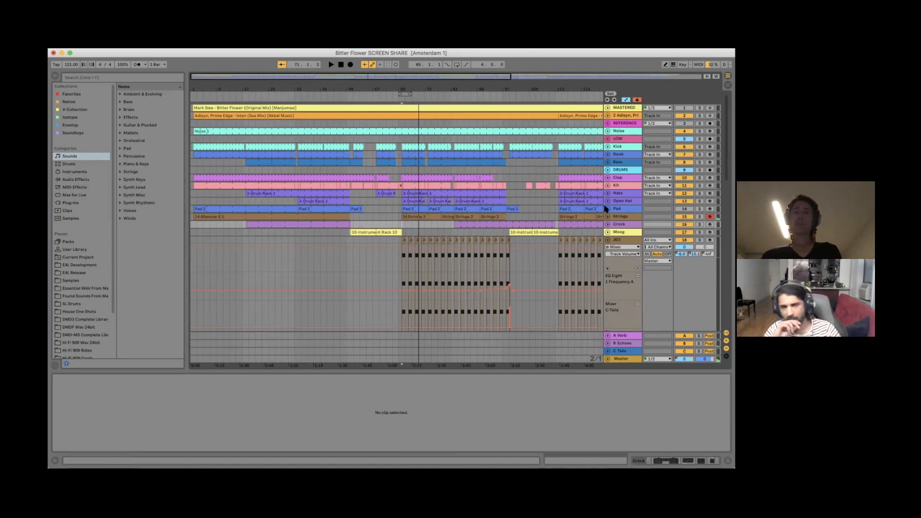
click(608, 217)
scroll(520, 207, down, 5)
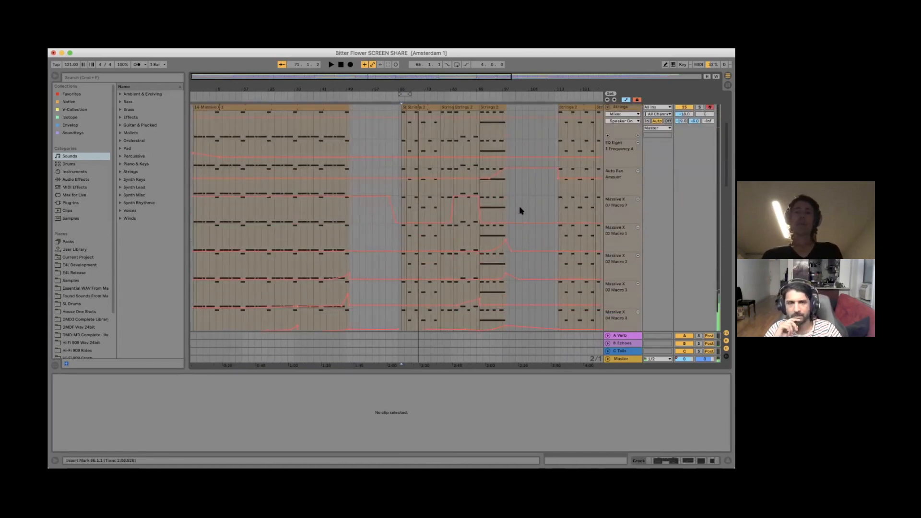
scroll(477, 220, down, 5)
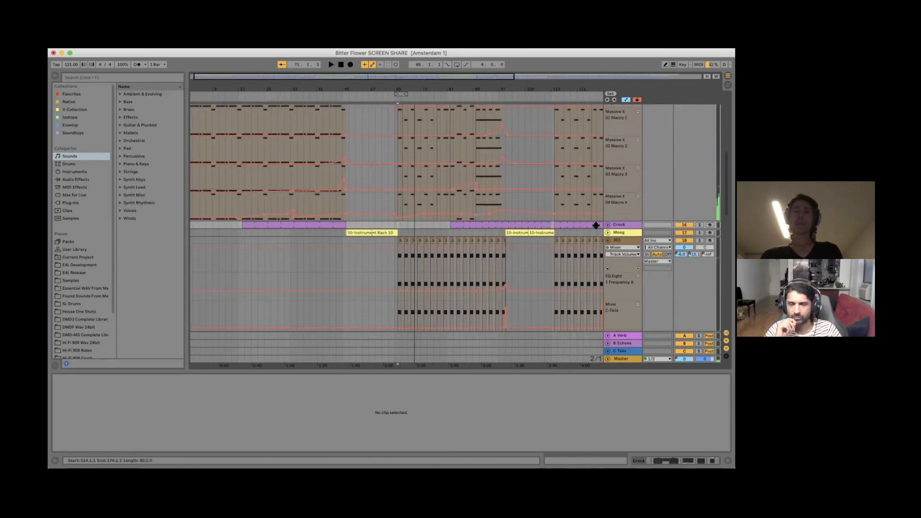
- Unfold the Crock track's automation lanes and play it soloed from near the start of its second section
click(607, 225)
scroll(477, 242, down, 3)
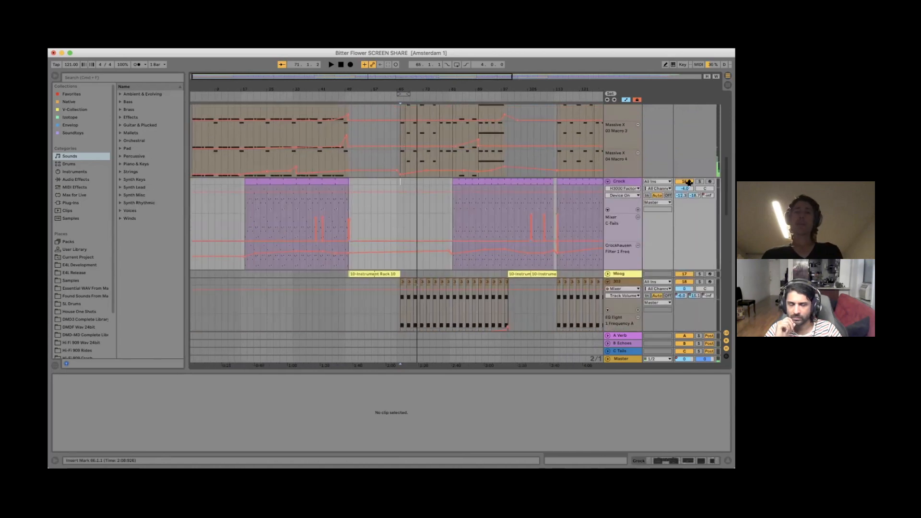
click(452, 214)
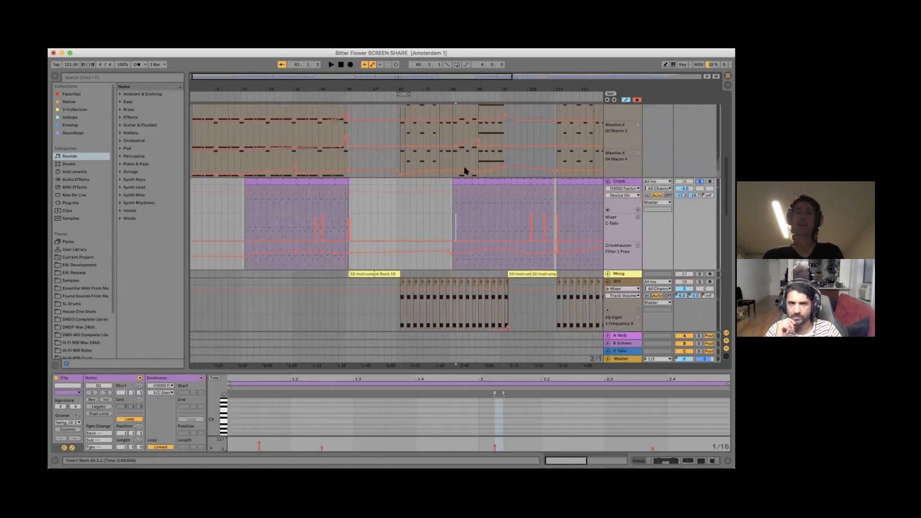
key(space)
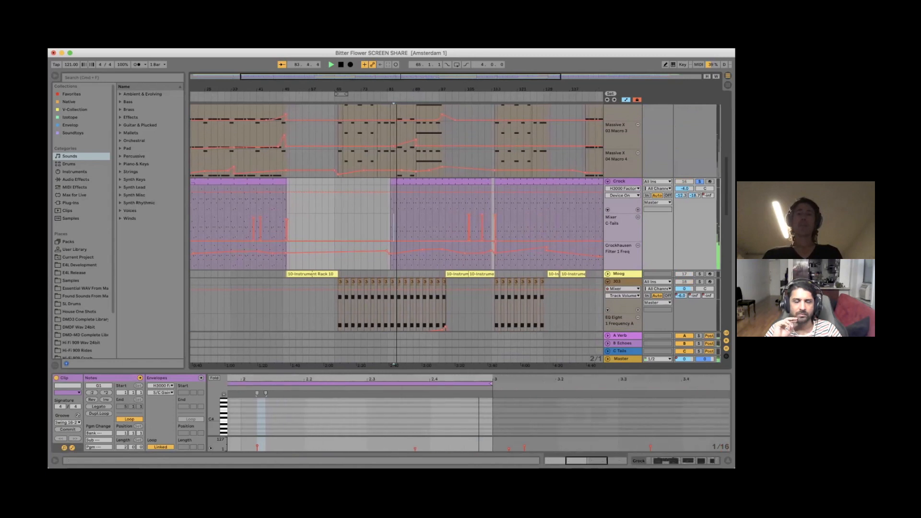
- Play the arrangement from bar 78 to hear the Crock part re-enter, toggling the Crock track's solo during playback
drag(405, 89, 406, 114)
key(space)
click(335, 206)
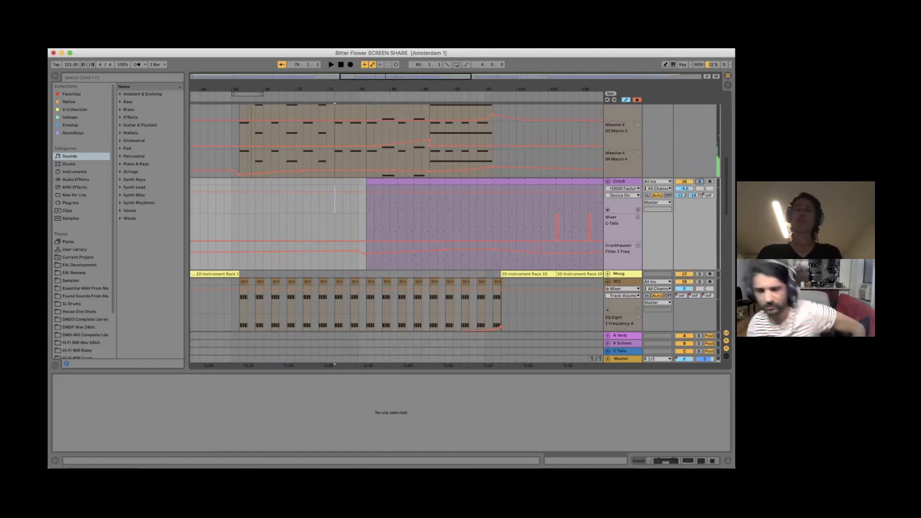
key(space)
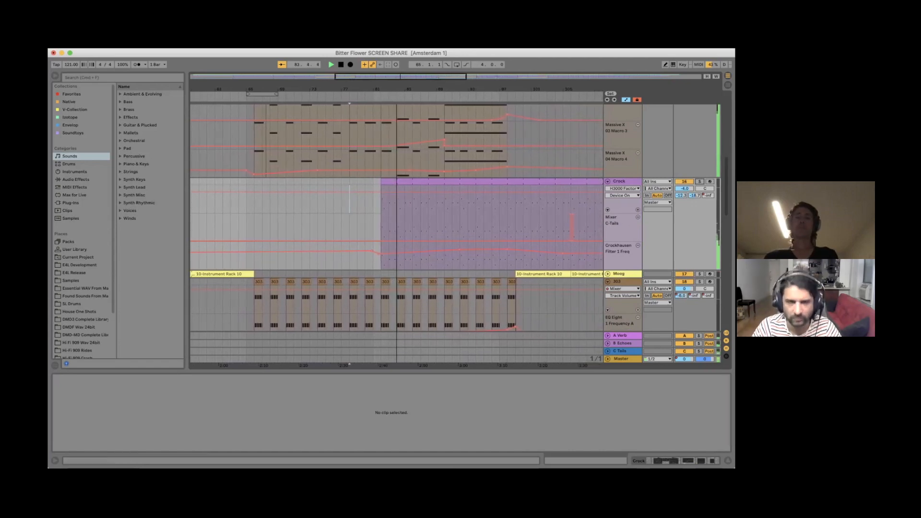
click(699, 181)
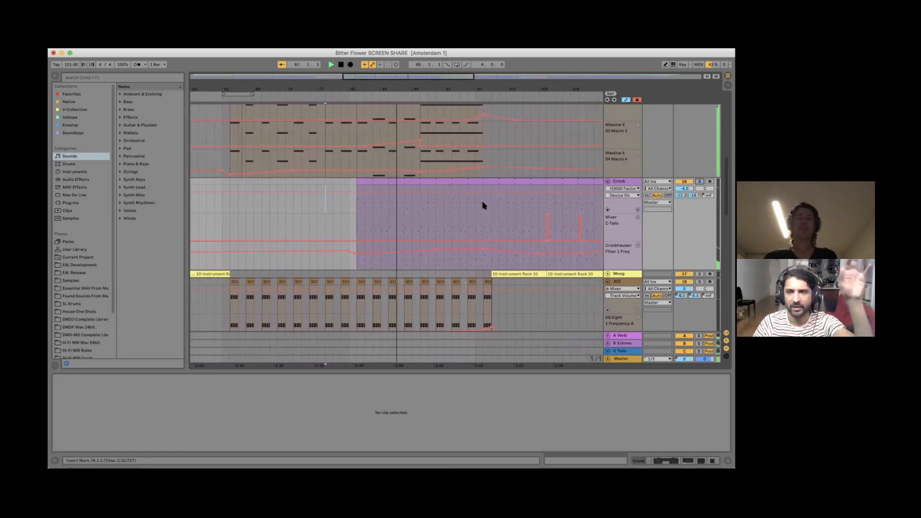
- Examine the 303 and Organ automation lanes during playback, fold the 303 track, and stop playback
scroll(482, 206, down, 4)
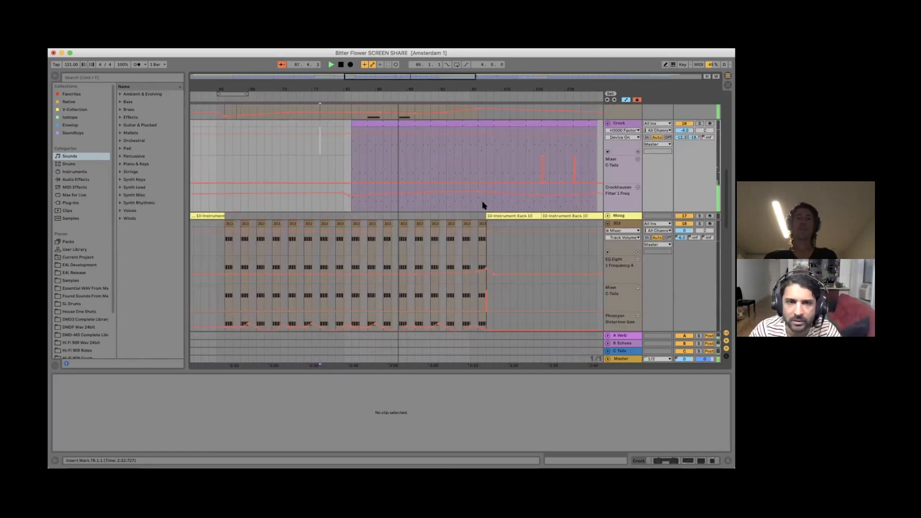
scroll(451, 181, down, 6)
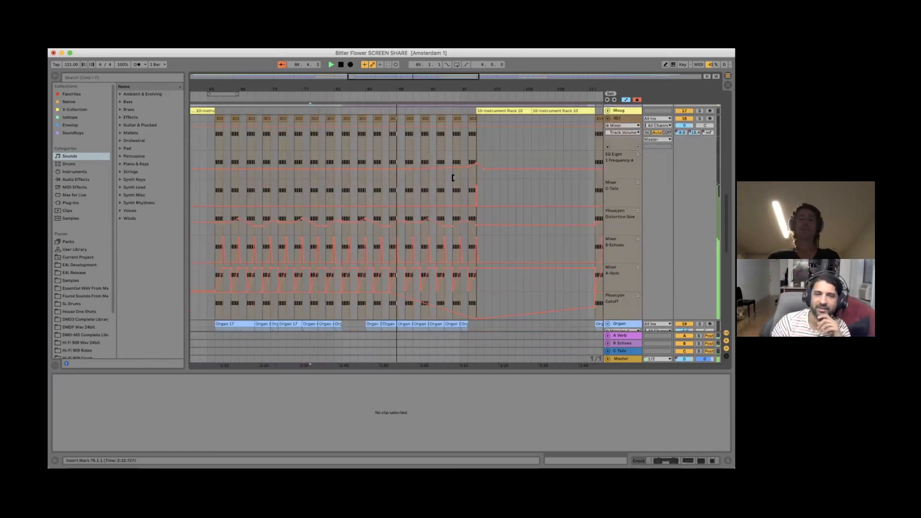
click(607, 118)
scroll(407, 196, up, 5)
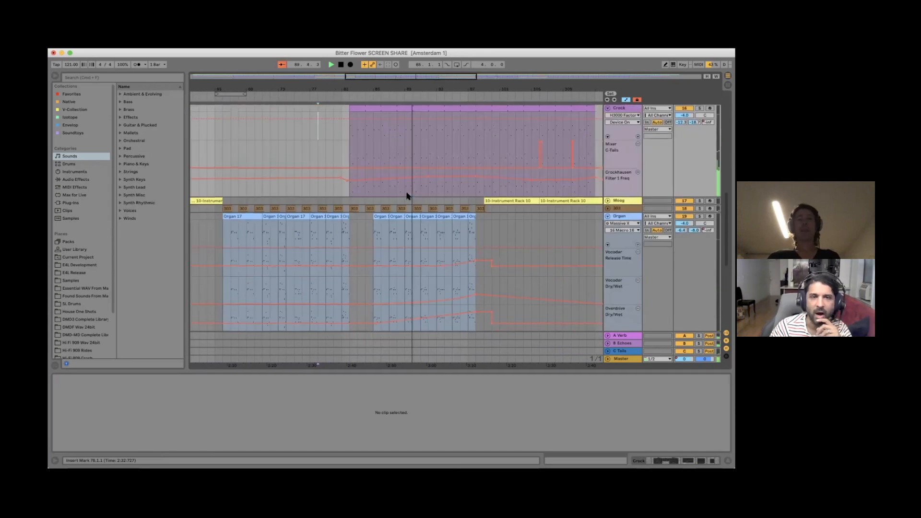
scroll(407, 196, up, 3)
key(space)
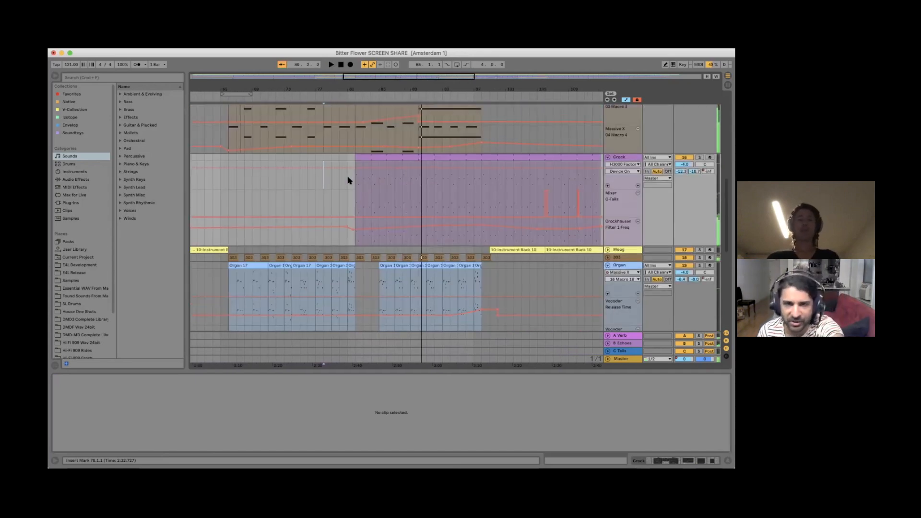
- Fold the automation lanes of the Crock and Strings tracks
click(607, 157)
scroll(623, 144, up, 5)
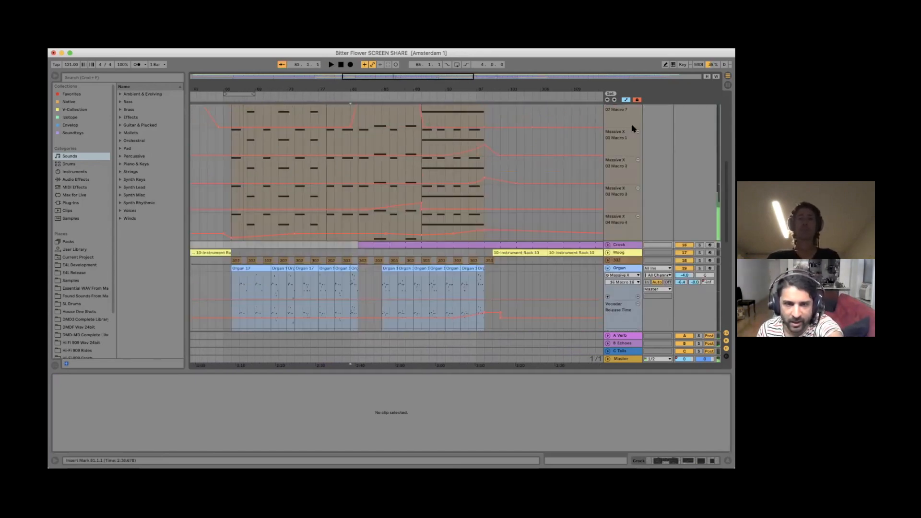
scroll(633, 128, up, 5)
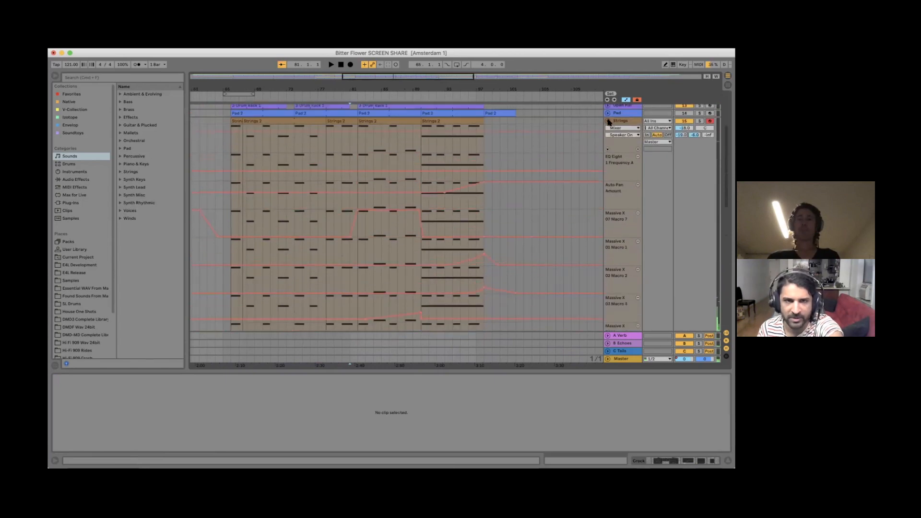
click(607, 121)
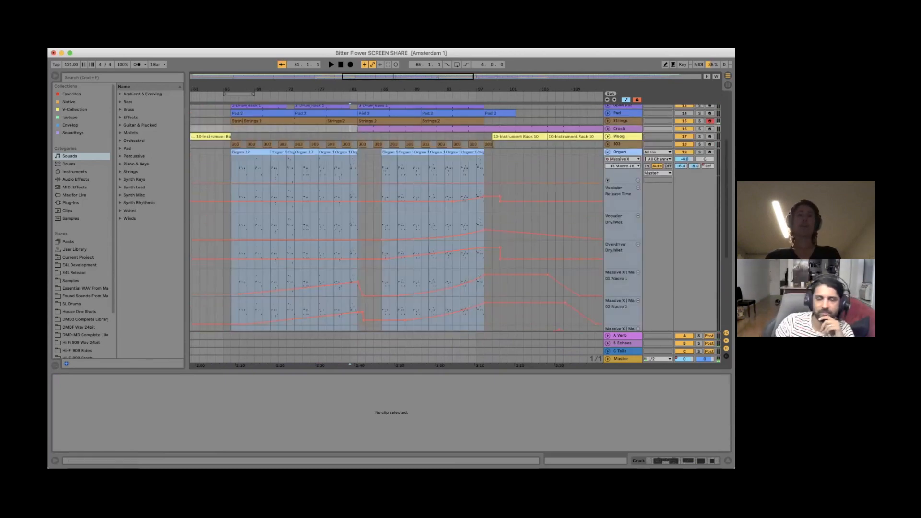
- Play the full mix from bar 81 through the gap in the Organ part and into its next clips
drag(353, 87, 353, 115)
click(623, 129)
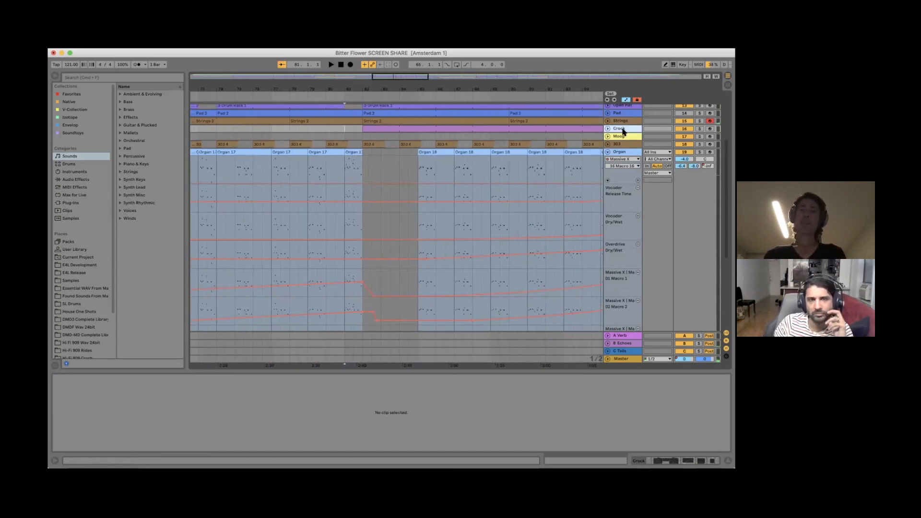
click(343, 129)
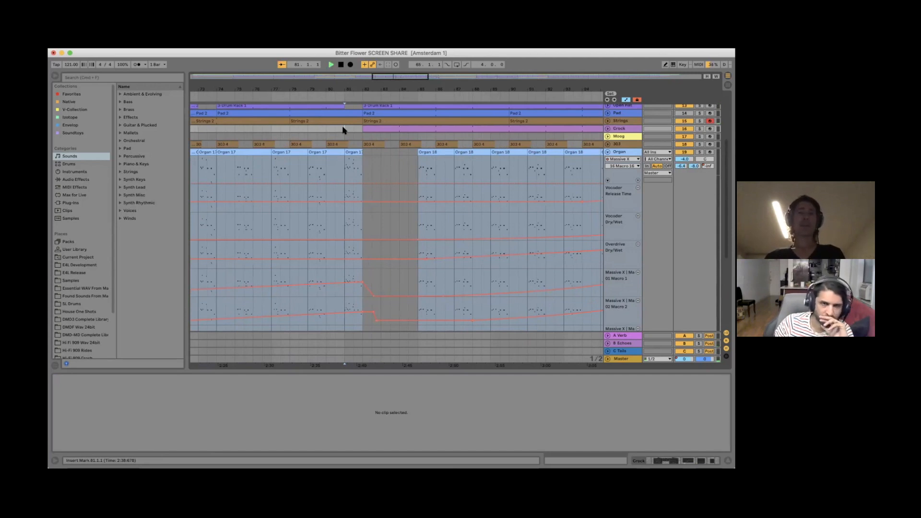
key(space)
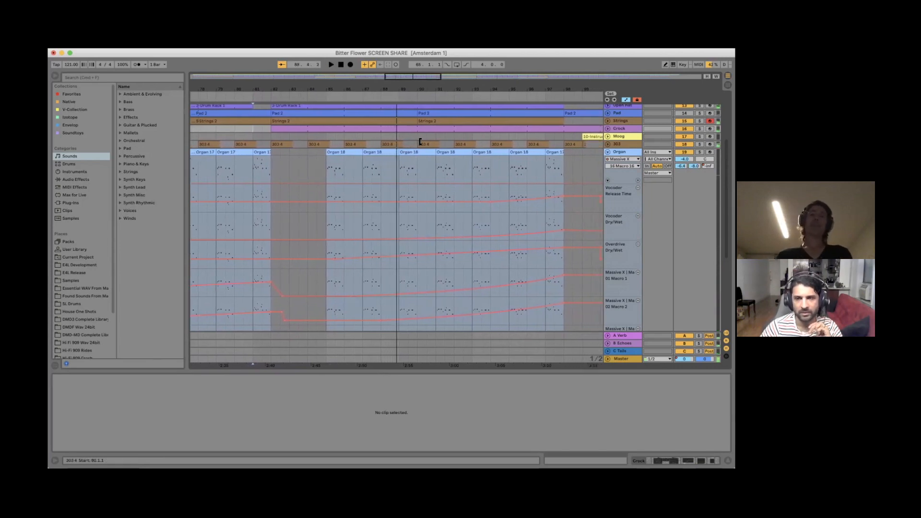
- Fold the Organ track's automation lanes to get an overview of all tracks around the middle sections
click(626, 129)
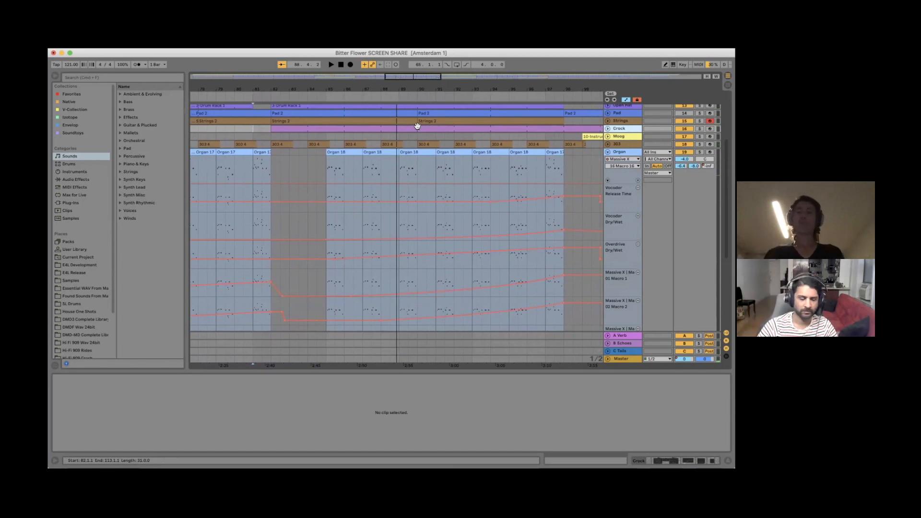
mouse_move(396, 84)
mouse_down()
mouse_move(396, 67)
mouse_move(396, 80)
mouse_up()
click(607, 153)
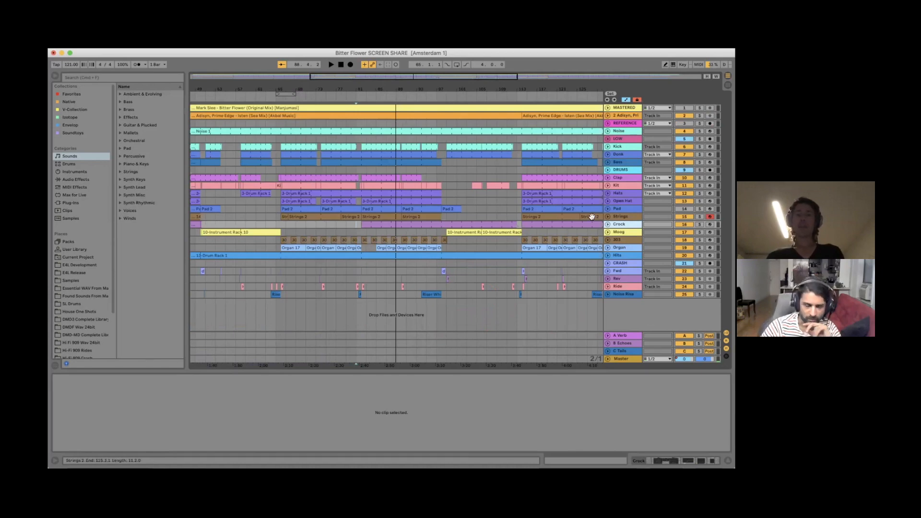
- Unfold the Crock and Organ tracks, examine the Organ's Vocoder, Overdrive, Massive X and Auto Pan automation, and fold the Organ track again
click(607, 224)
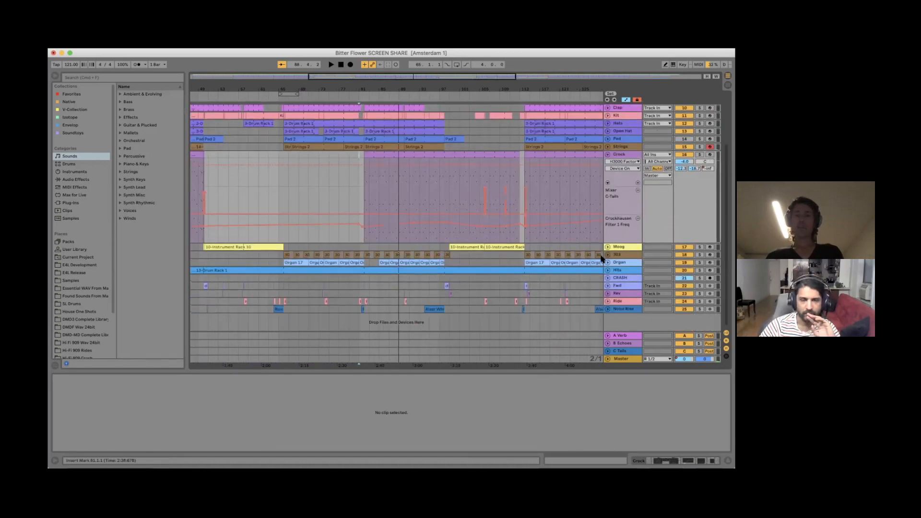
click(607, 263)
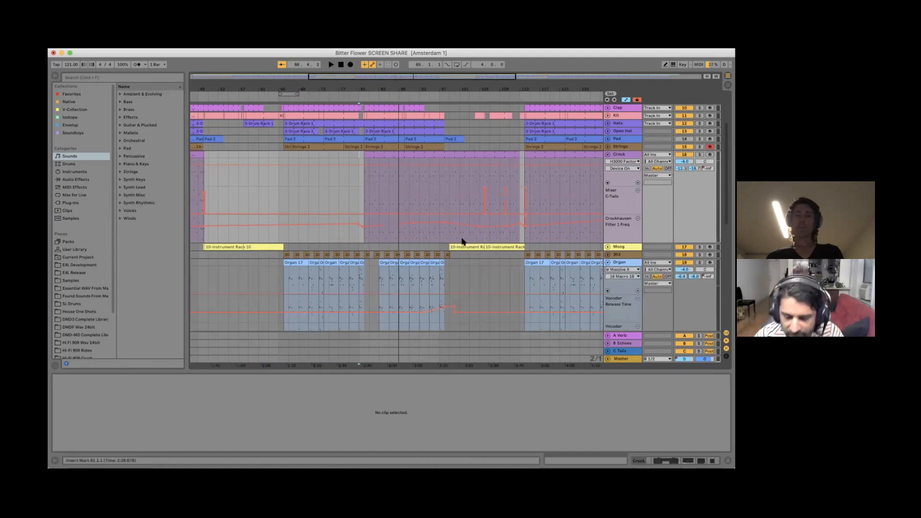
scroll(461, 240, down, 5)
scroll(459, 235, up, 5)
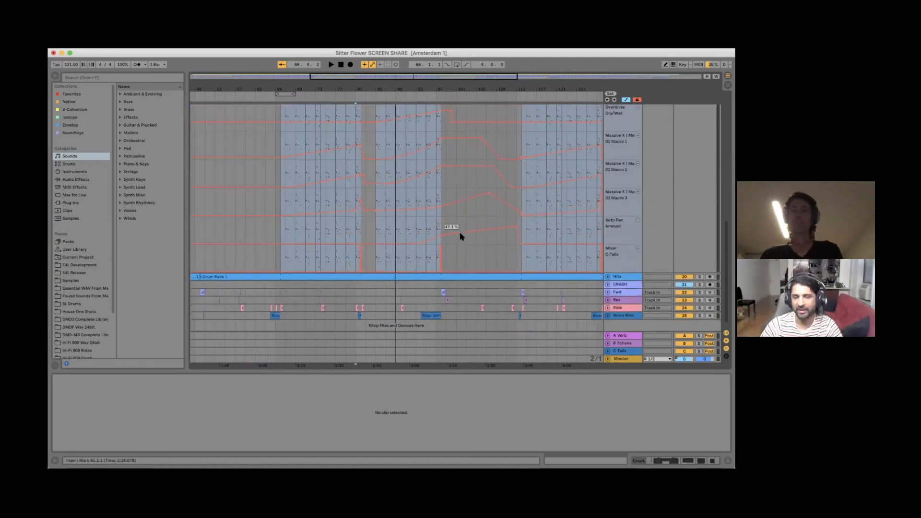
click(436, 181)
click(427, 185)
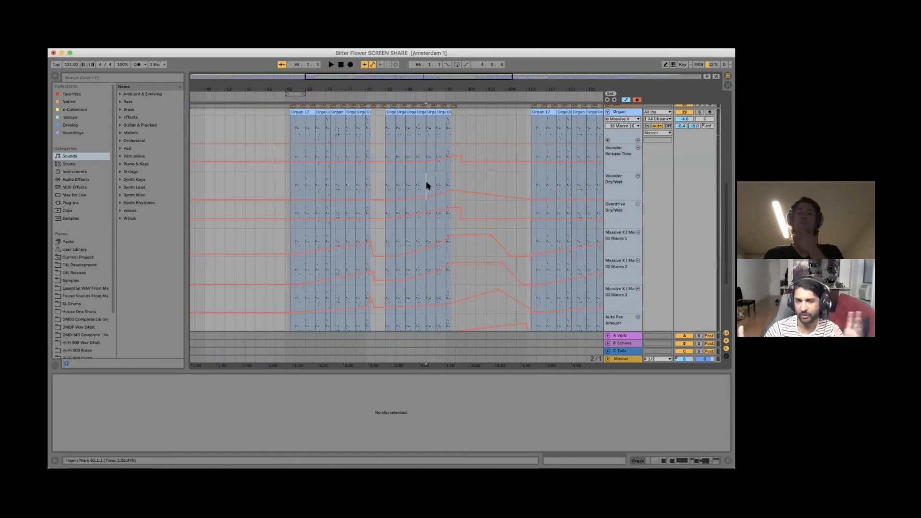
click(608, 111)
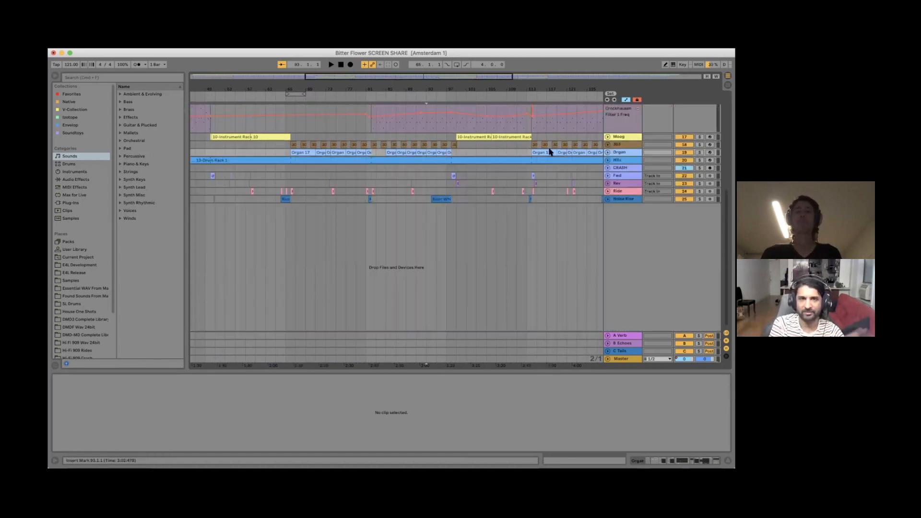
- Place the insert marker at bar 95 on the Moog track, and fold the Crock track with the whole arrangement in view
click(436, 138)
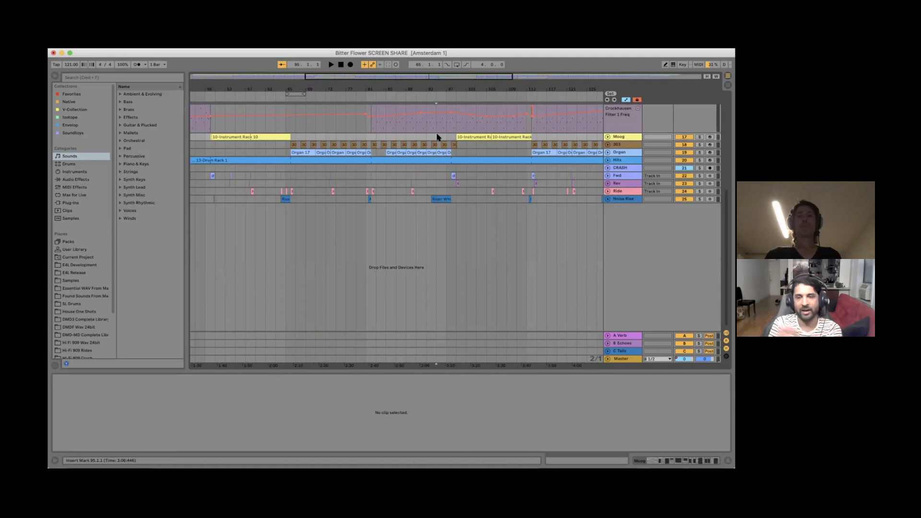
drag(449, 85, 389, 86)
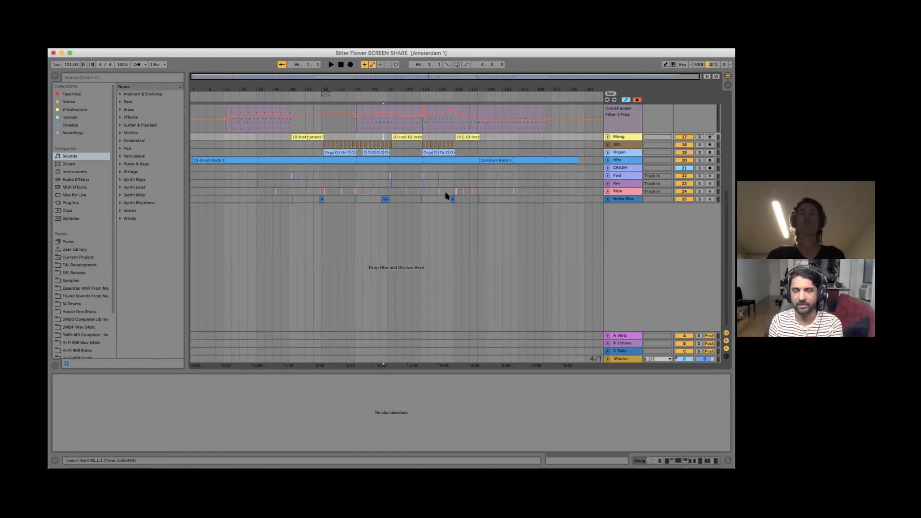
scroll(446, 195, up, 5)
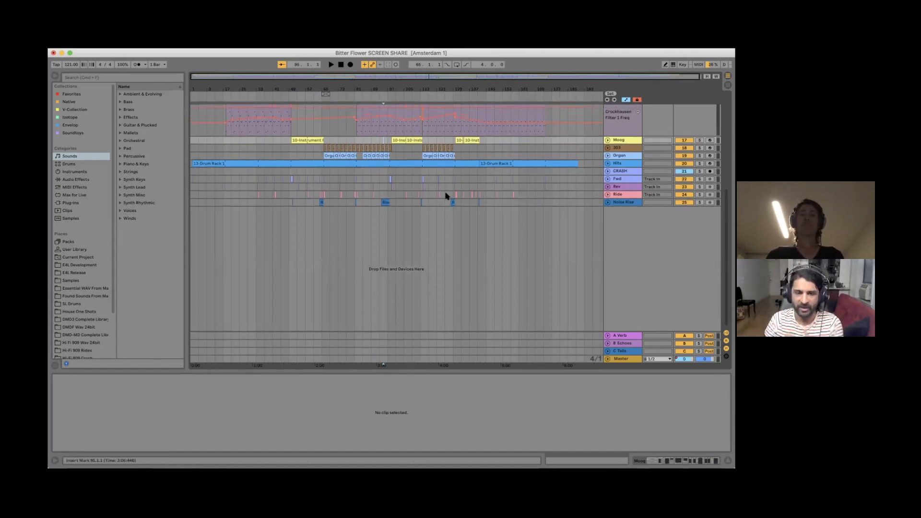
click(607, 117)
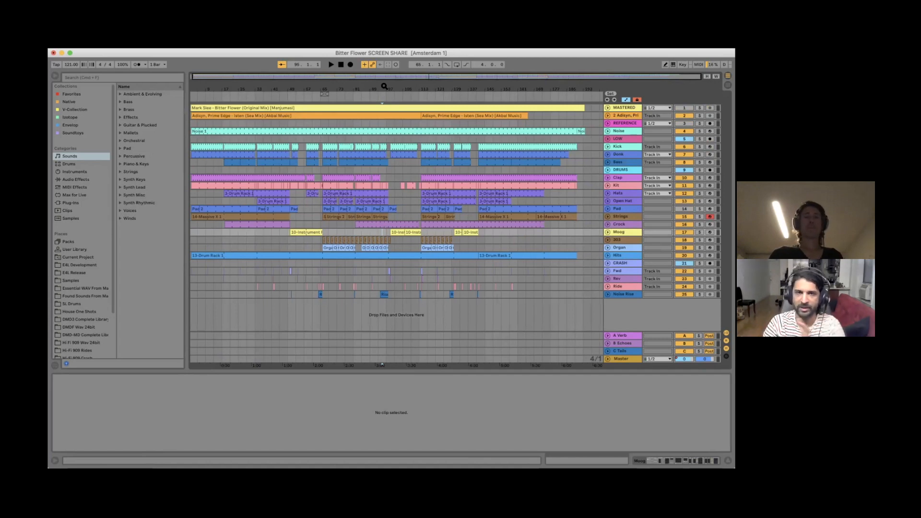
drag(393, 87, 393, 87)
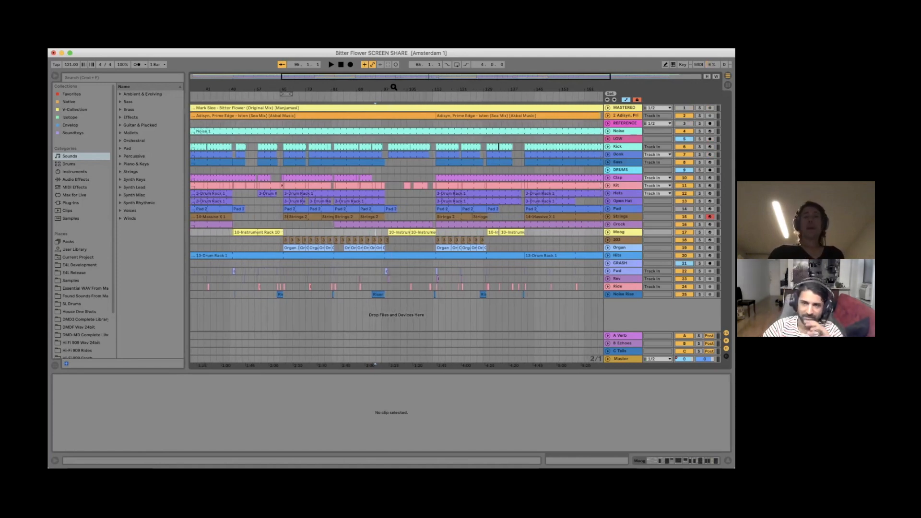
drag(393, 88, 394, 88)
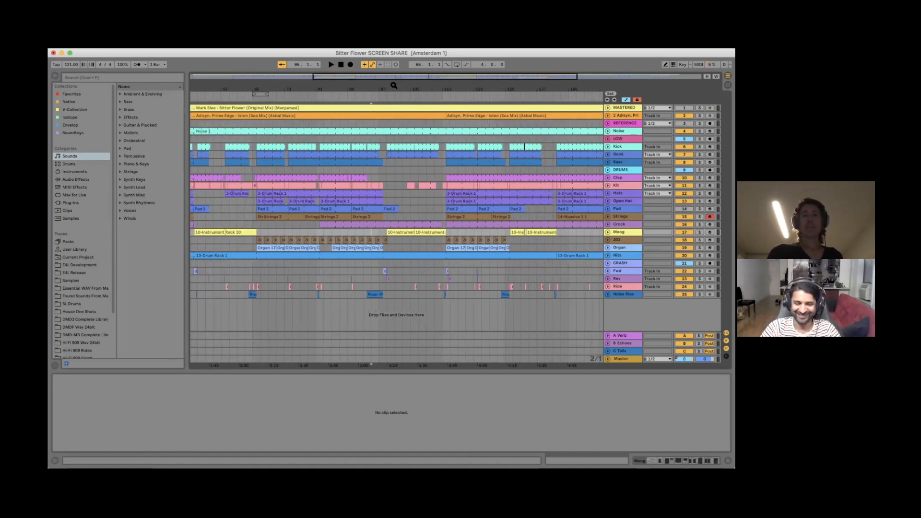
drag(393, 86, 394, 86)
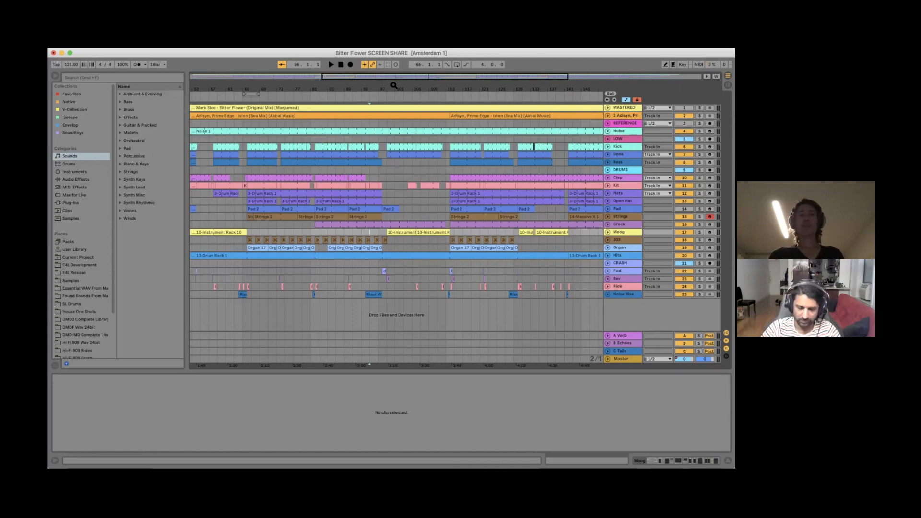
scroll(394, 85, down, 2)
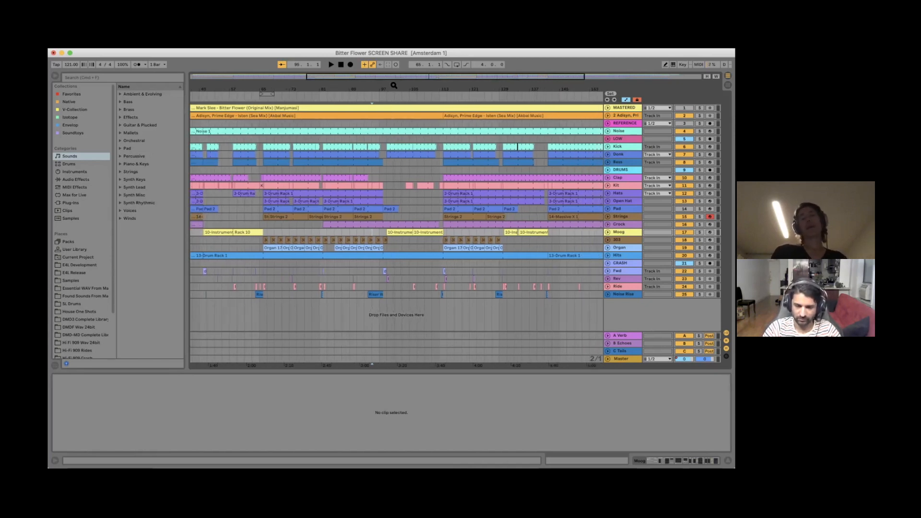
scroll(393, 85, down, 2)
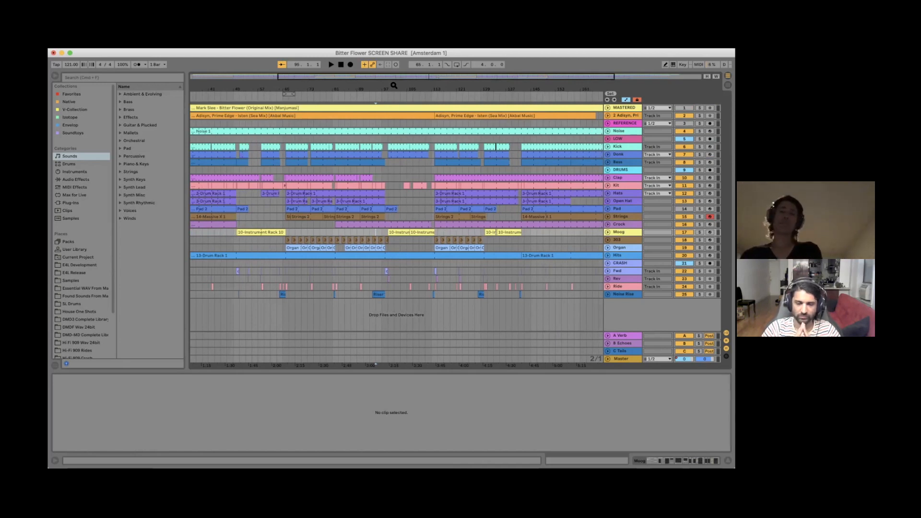
scroll(394, 86, down, 3)
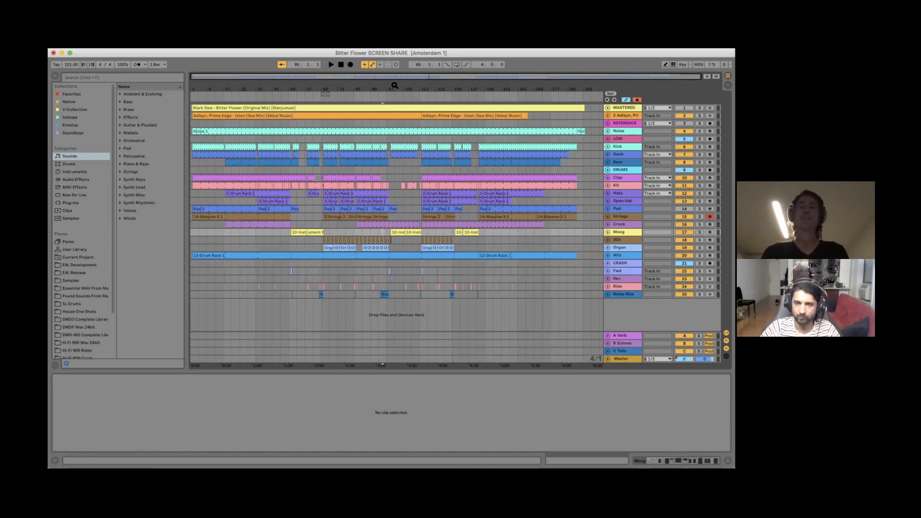
click(379, 171)
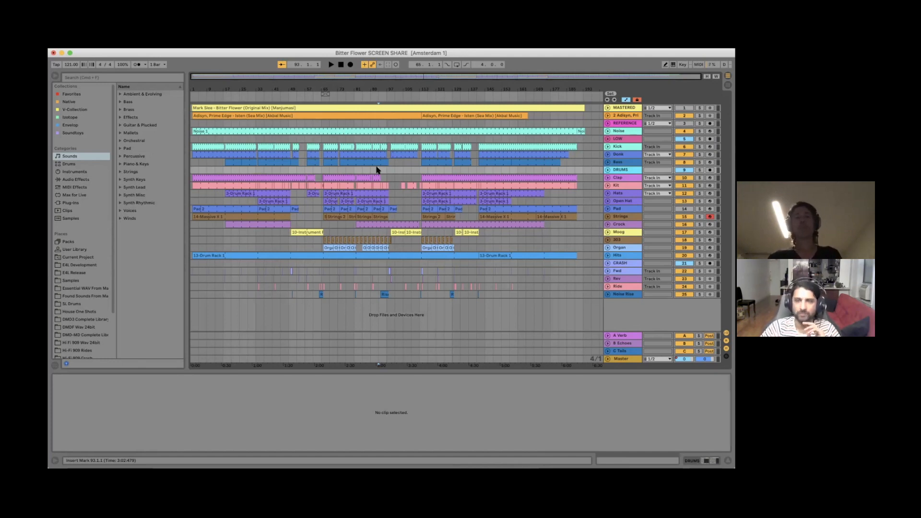
mouse_move(383, 88)
mouse_down()
mouse_move(383, 100)
mouse_move(383, 86)
mouse_up()
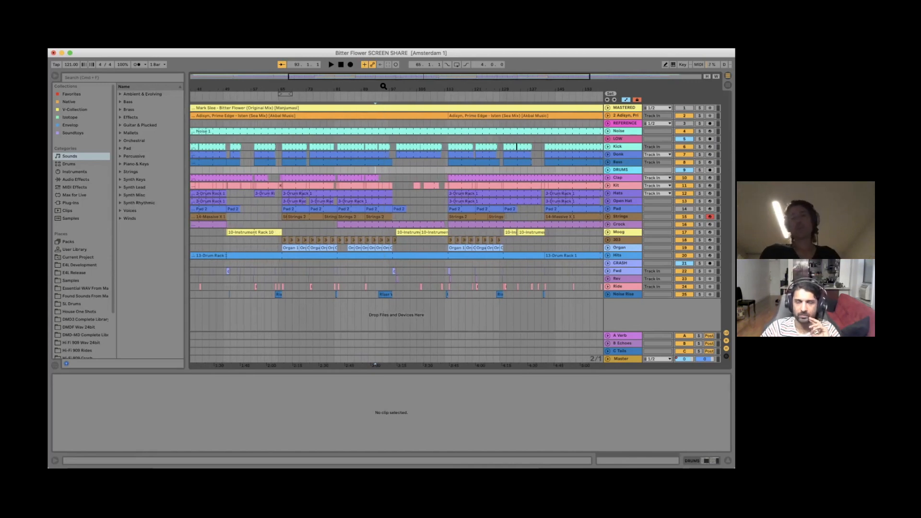
click(383, 86)
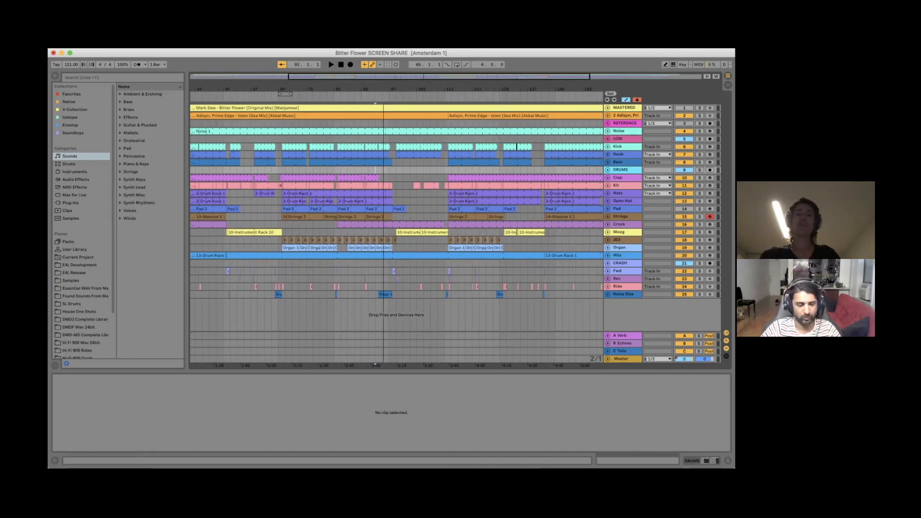
drag(383, 86, 383, 58)
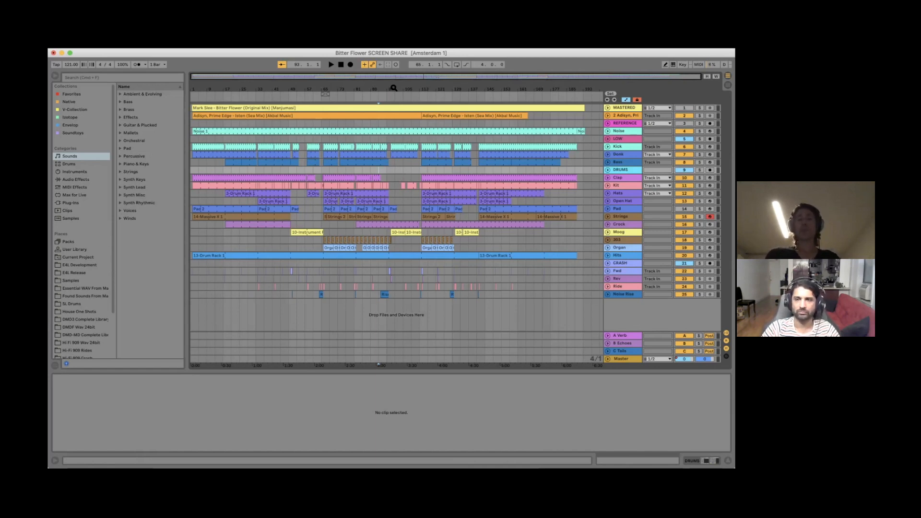
drag(393, 88, 393, 88)
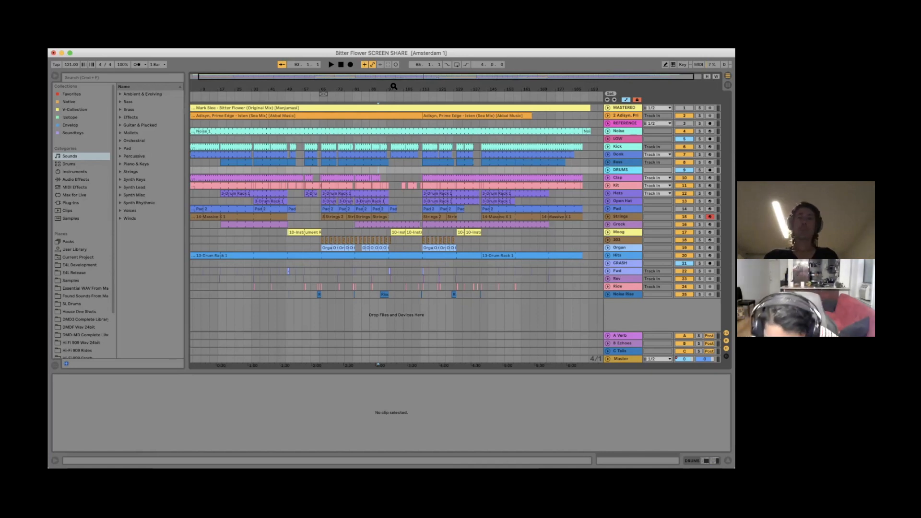
- With the whole arrangement in view, select the Kit track and place the insert marker at bar 89 on the DRUMS track
drag(394, 86, 394, 87)
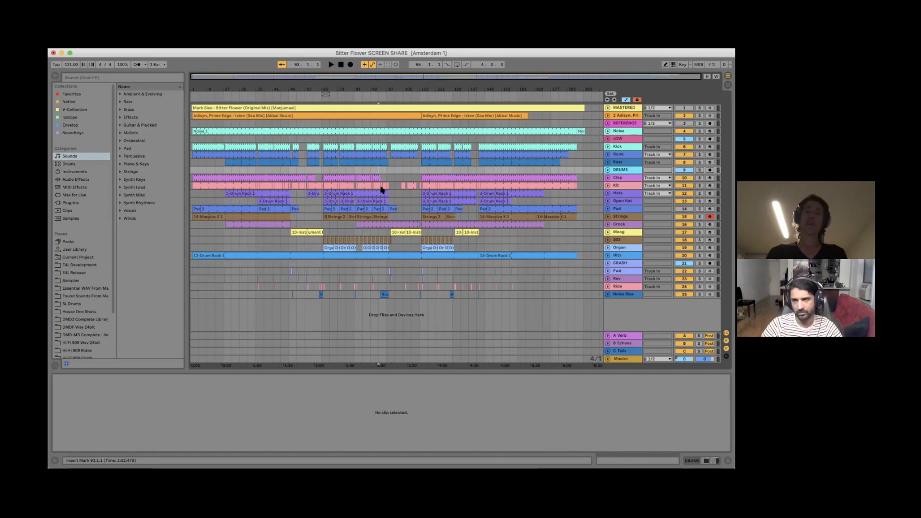
click(403, 274)
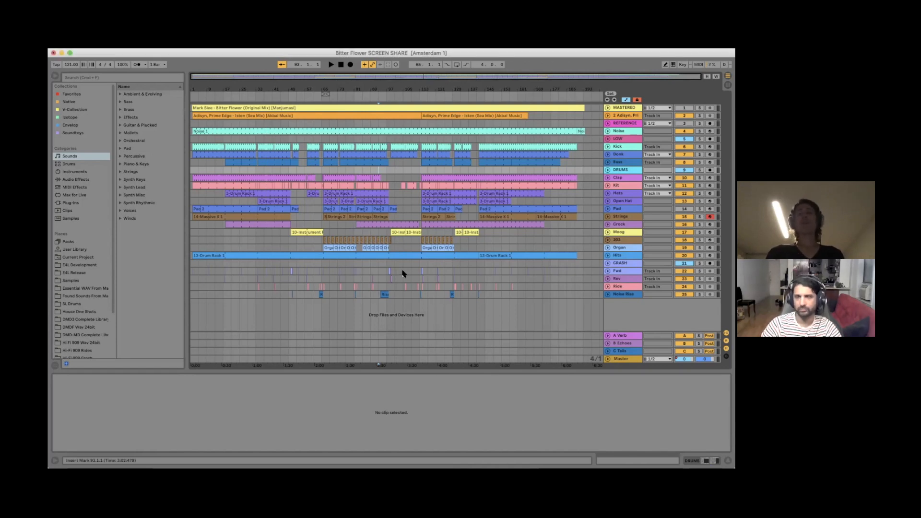
click(618, 187)
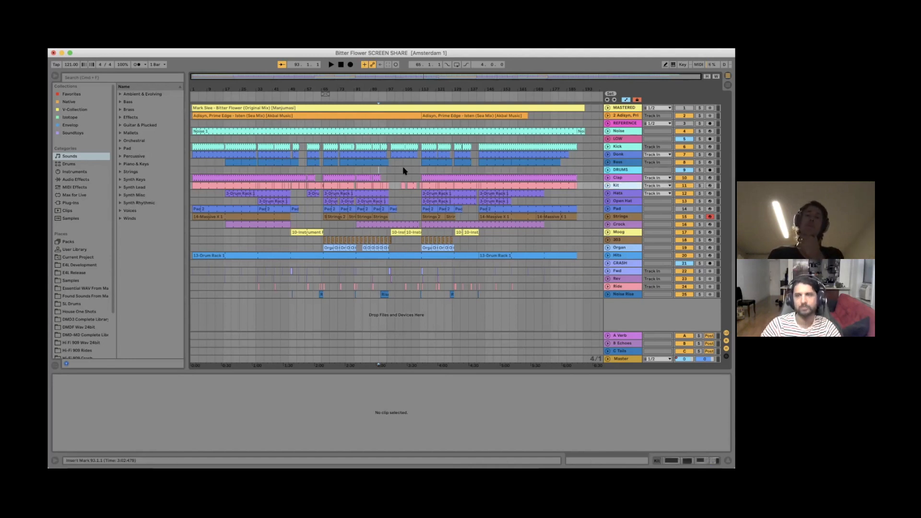
click(368, 171)
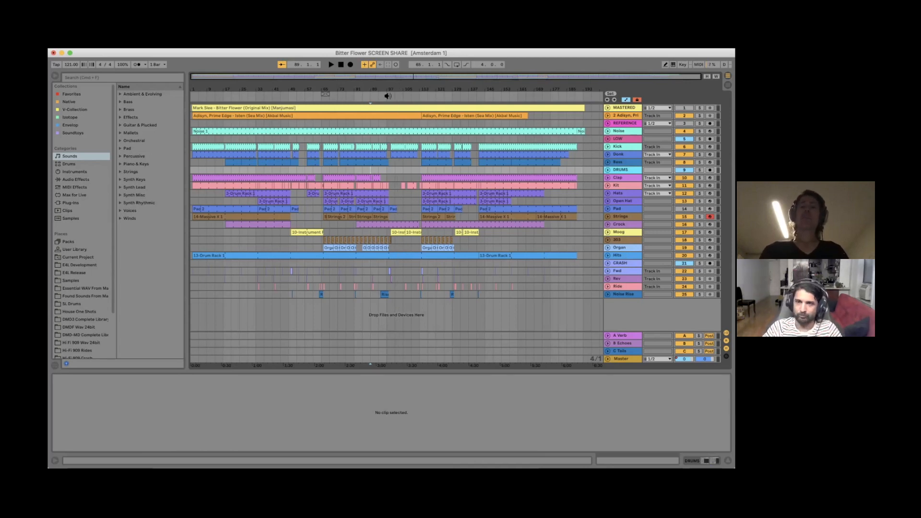
- Mark bar 97 on the REFERENCE track, select the Pad track, and move the insert marker to bar 145 on the track below Moog
click(387, 124)
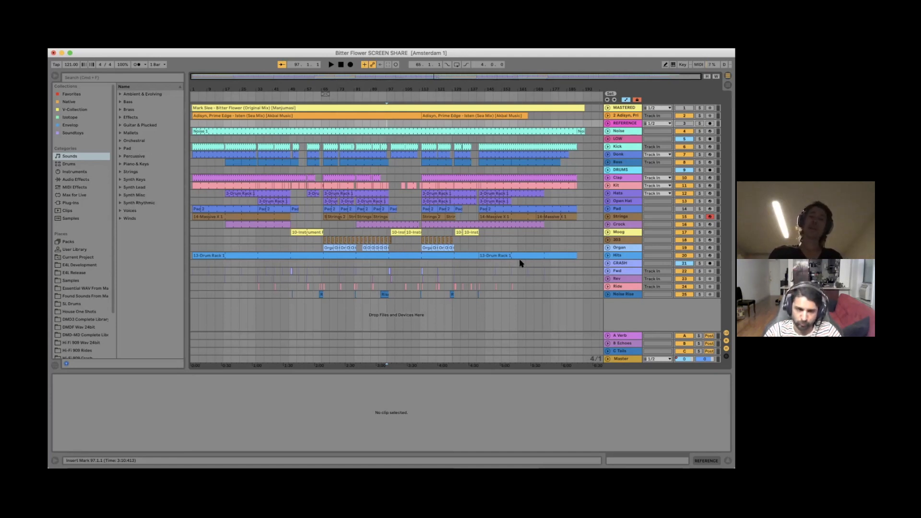
click(618, 209)
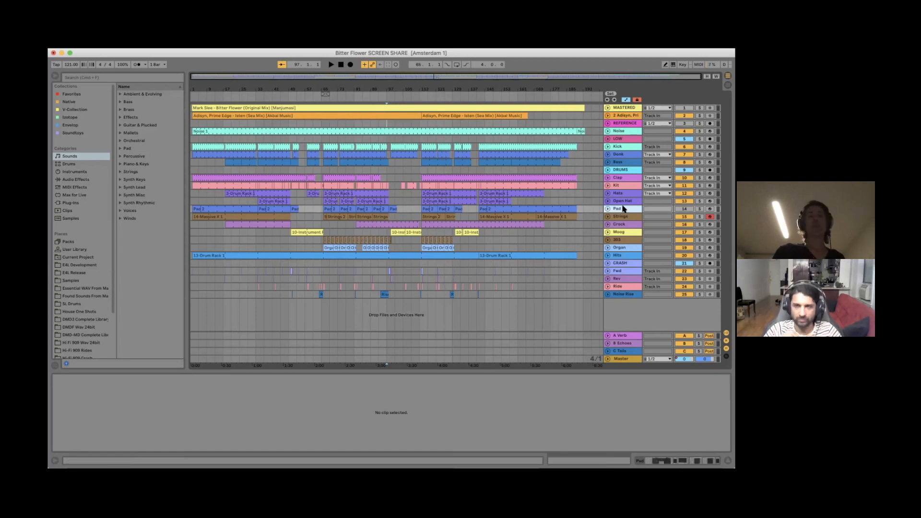
click(485, 240)
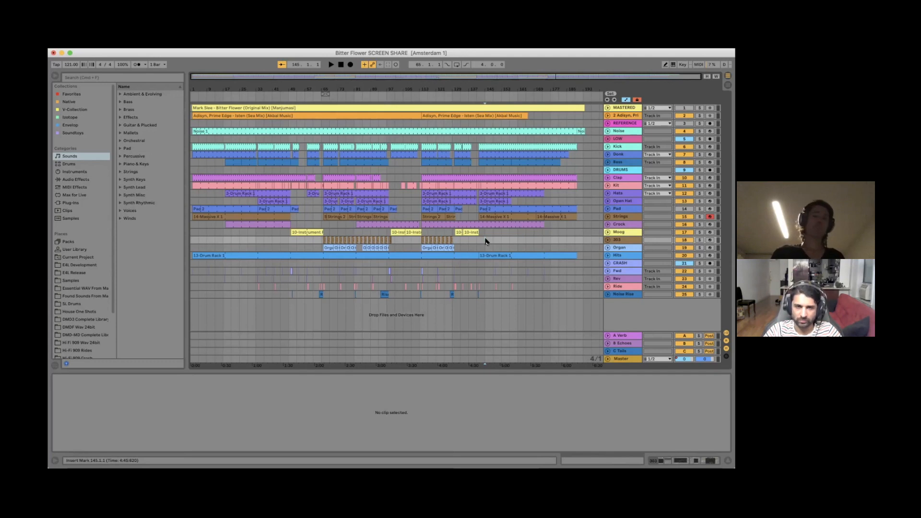